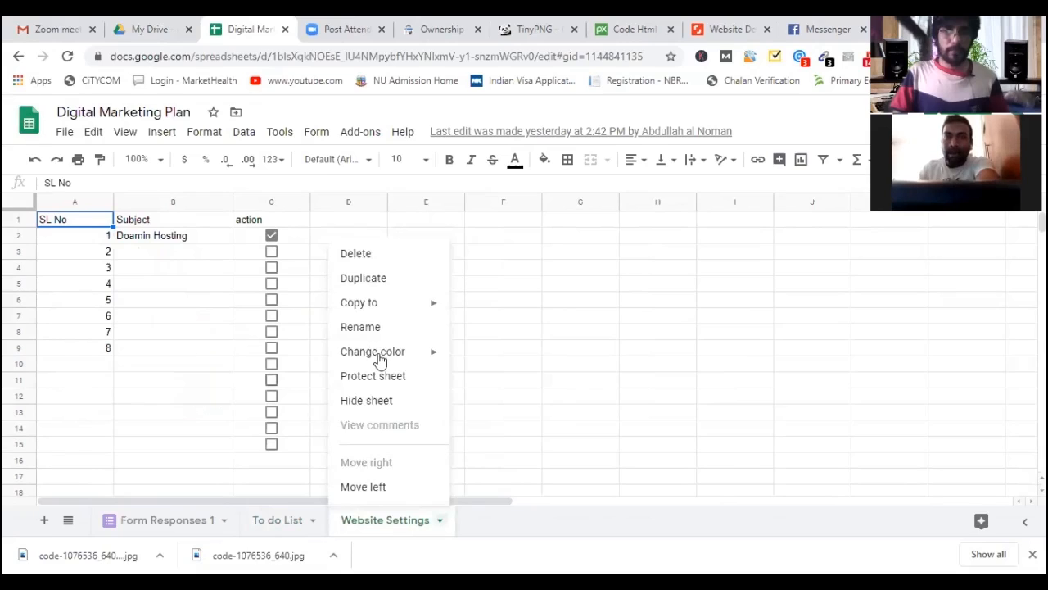
# Duplicate the Website Settings sheet and rename the copy to Plugin.
pyautogui.click(379, 280)
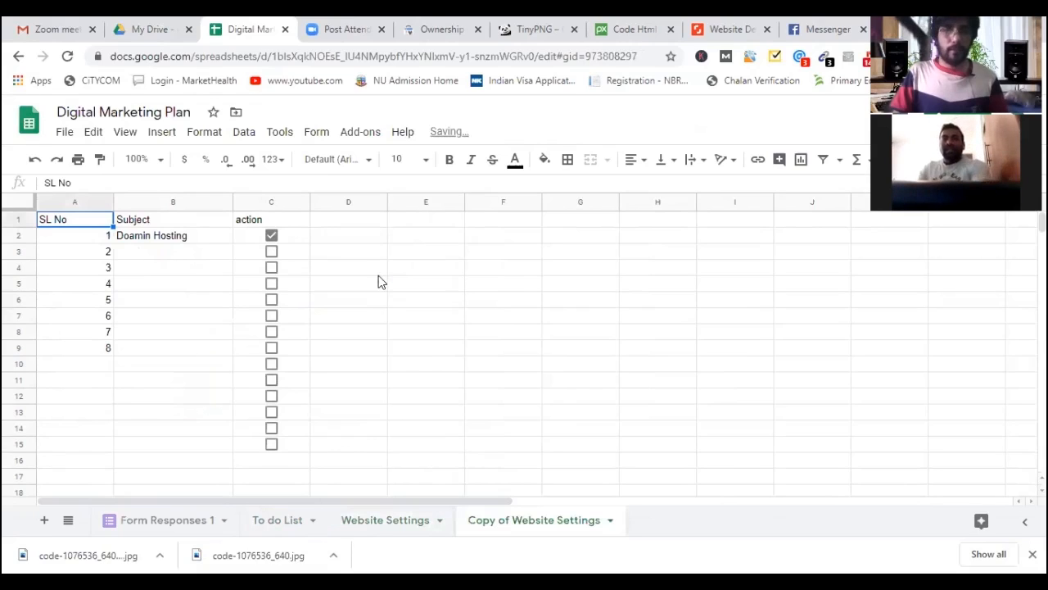
pyautogui.rightClick(499, 512)
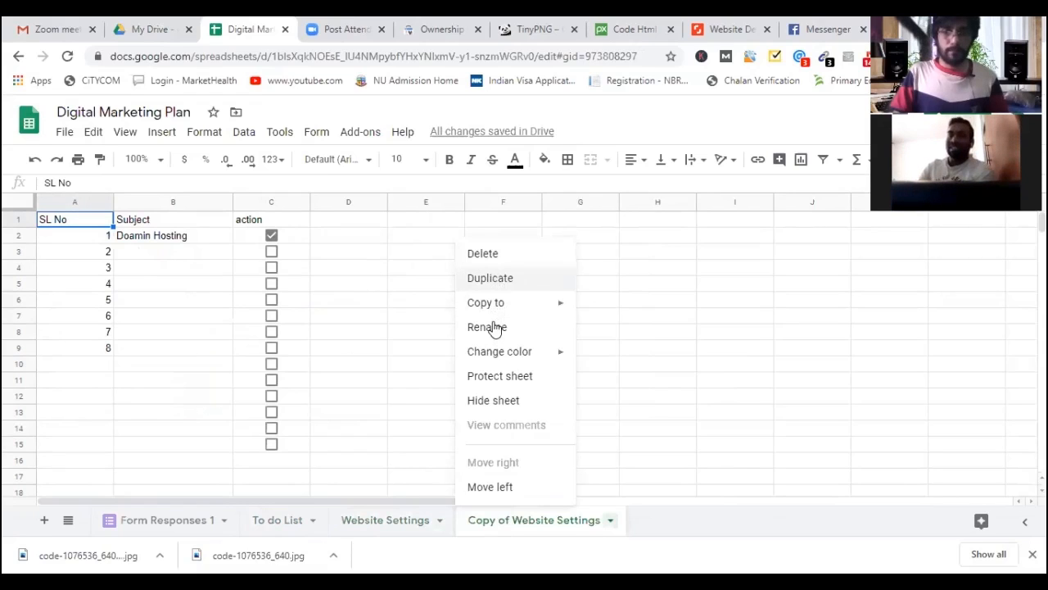
pyautogui.click(495, 328)
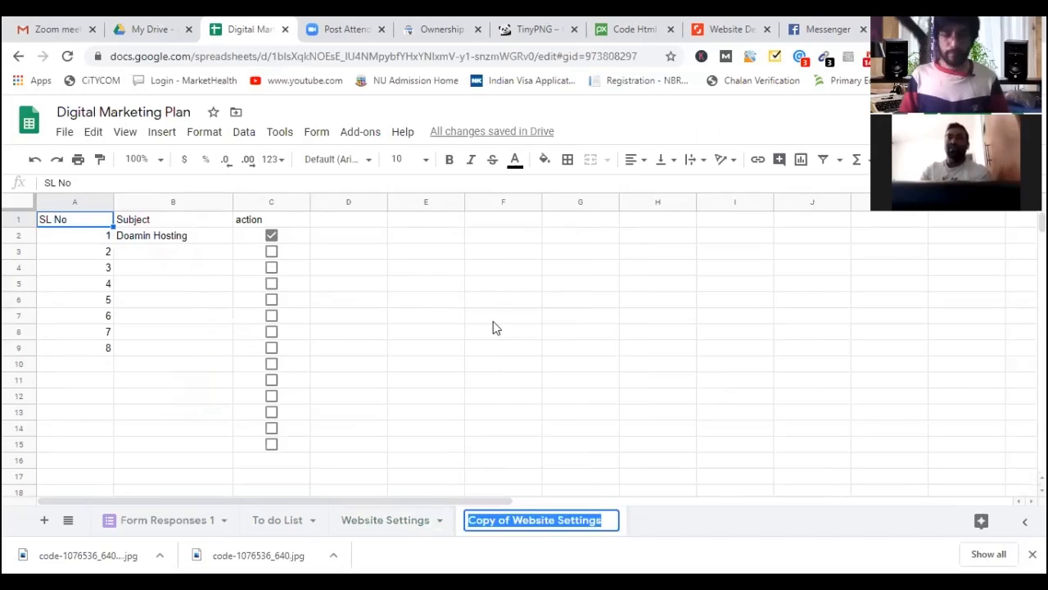
pyautogui.write('P')
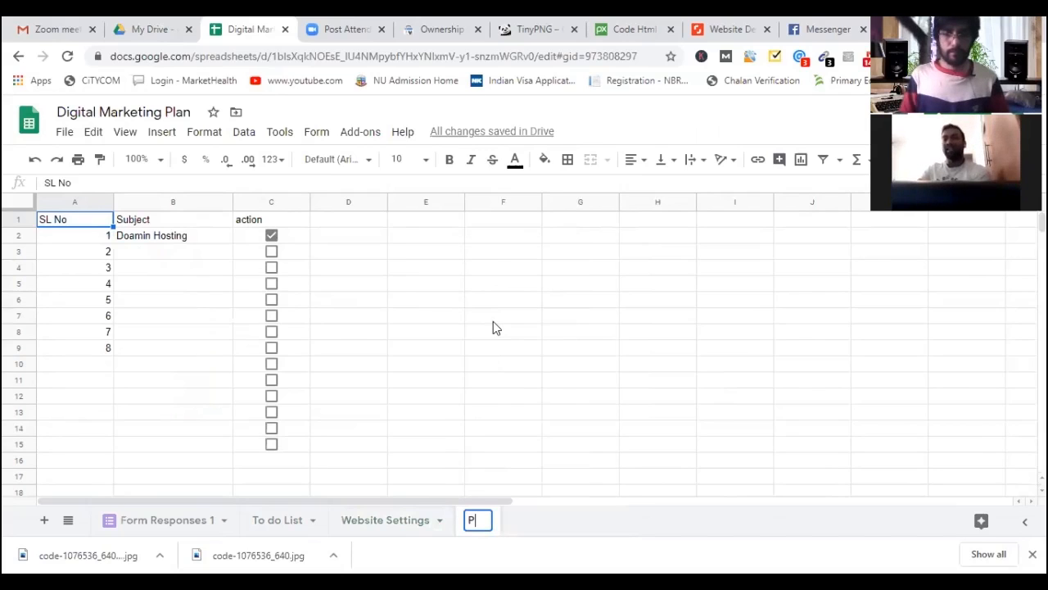
pyautogui.write('lugin')
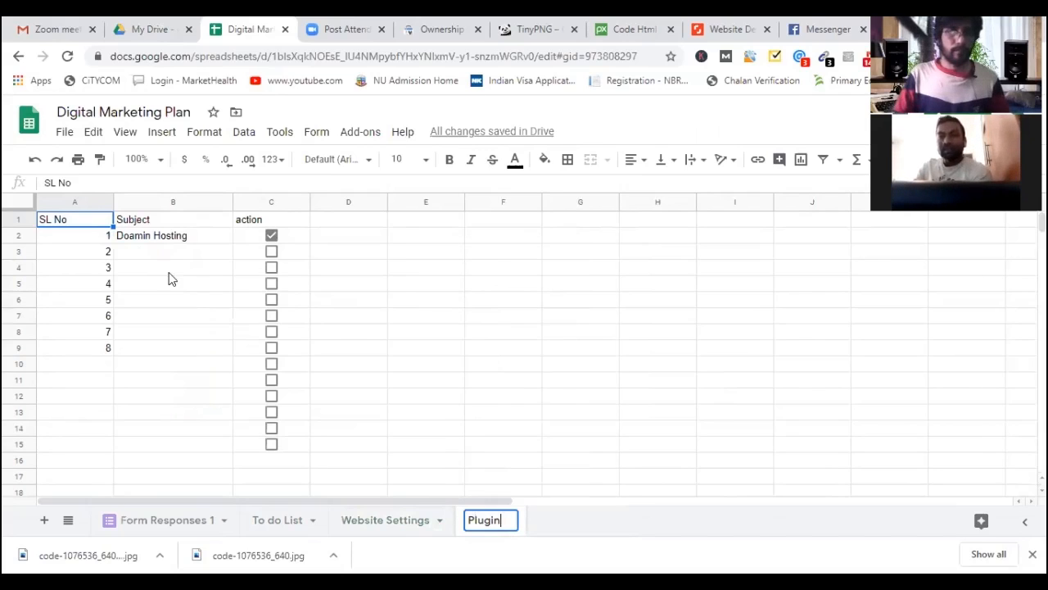
pyautogui.press('Return')
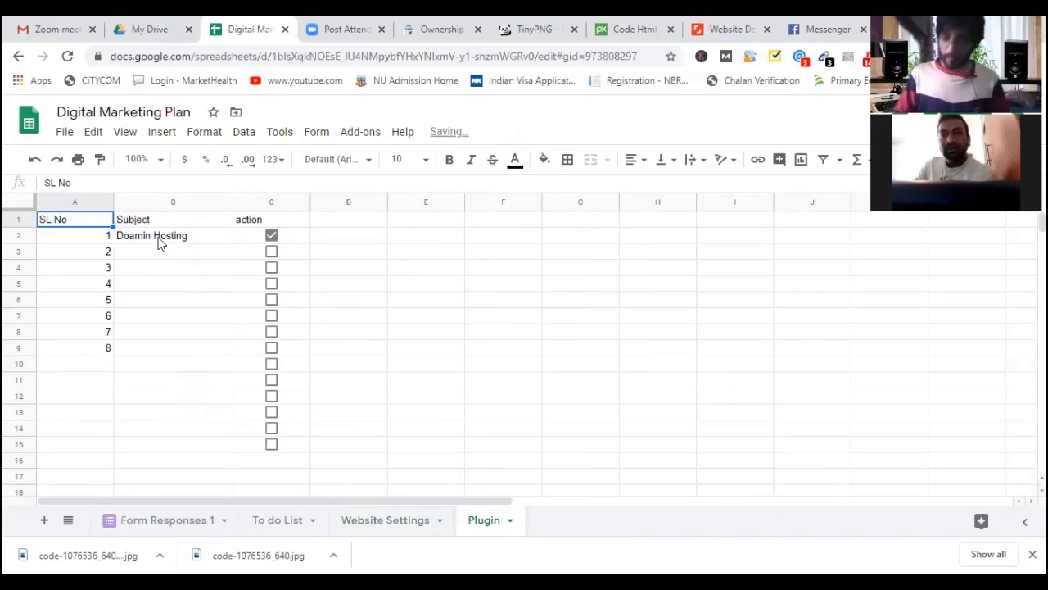
# Clear the Doamin Hosting entry from cell B2 on the Plugin sheet.
pyautogui.click(161, 241)
pyautogui.press('Delete')
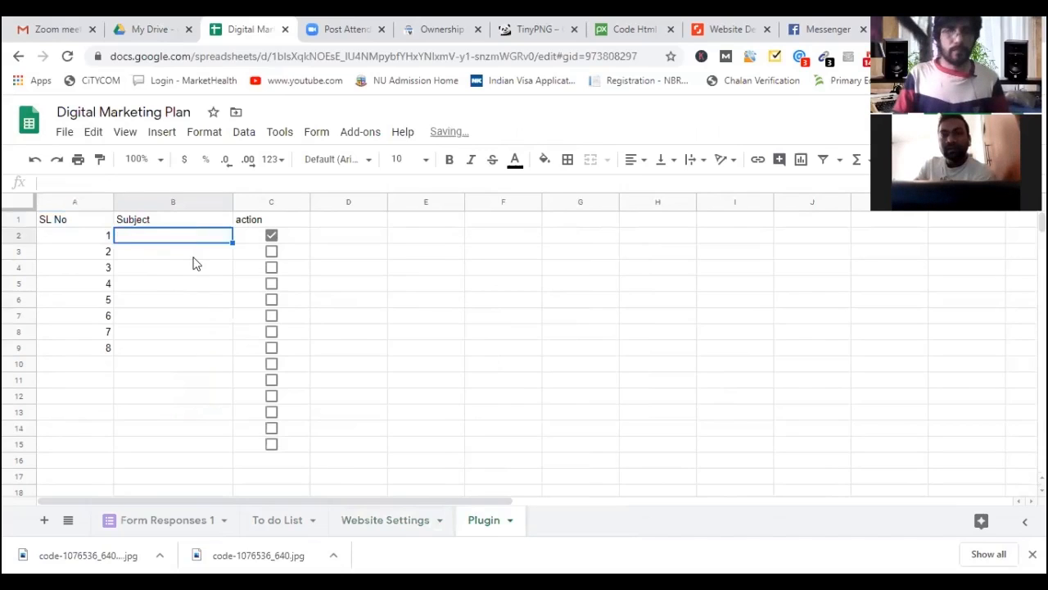
pyautogui.click(464, 353)
pyautogui.hotkey('ctrl', 'Tab')
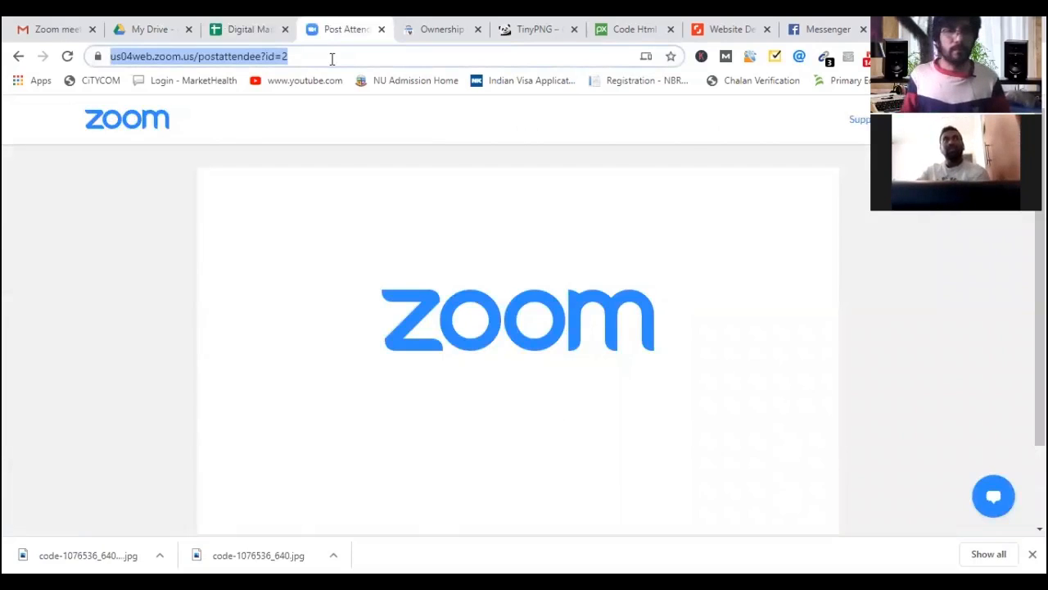
# Load abnoman.com/login in the current tab.
pyautogui.write('ab')
pyautogui.press('Right')
pyautogui.write('/')
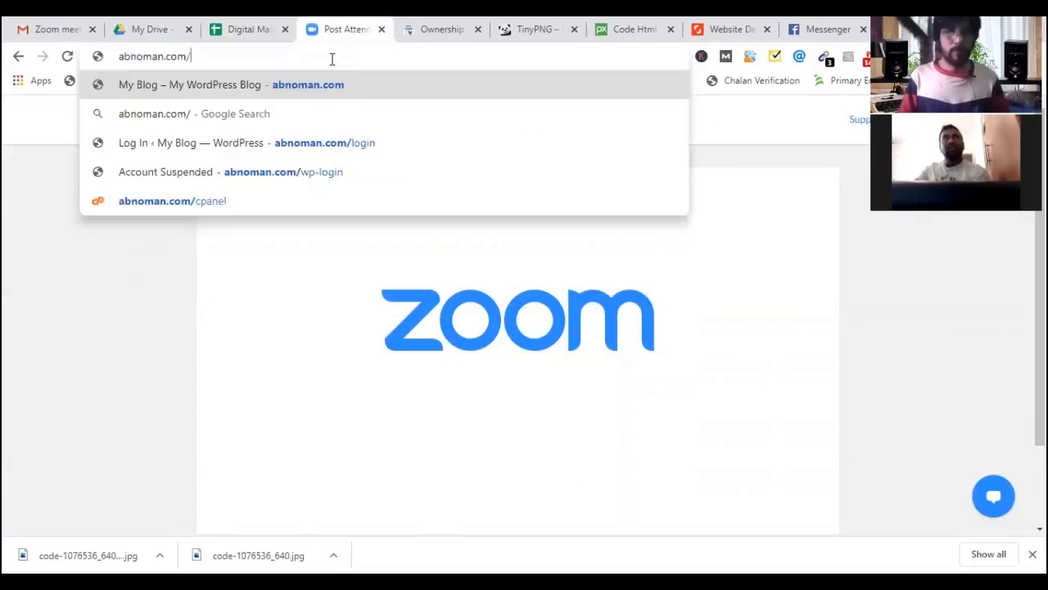
pyautogui.write('lo')
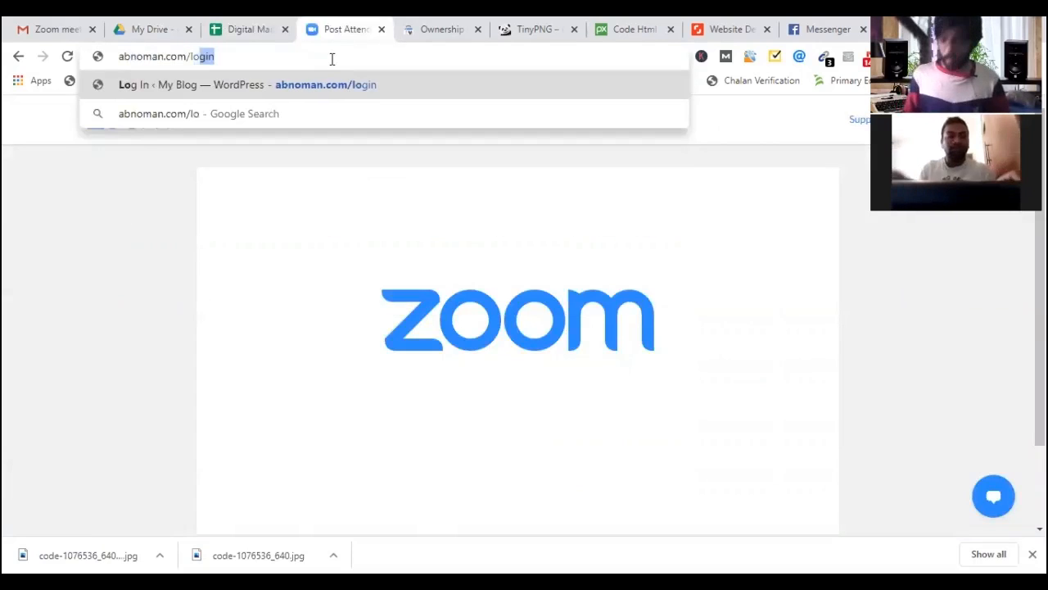
pyautogui.press('Right')
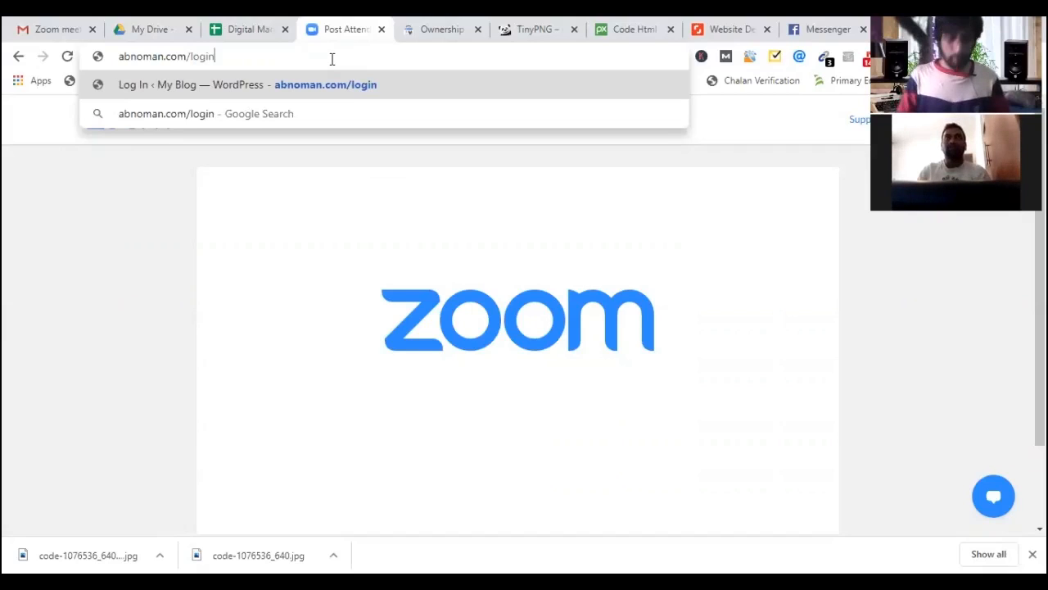
pyautogui.press('Return')
# Load the abnoman.com homepage in the second tab, then return to the login page.
pyautogui.hotkey('ctrl', 'Tab')
pyautogui.click(384, 57)
pyautogui.write('ab')
pyautogui.press('Right')
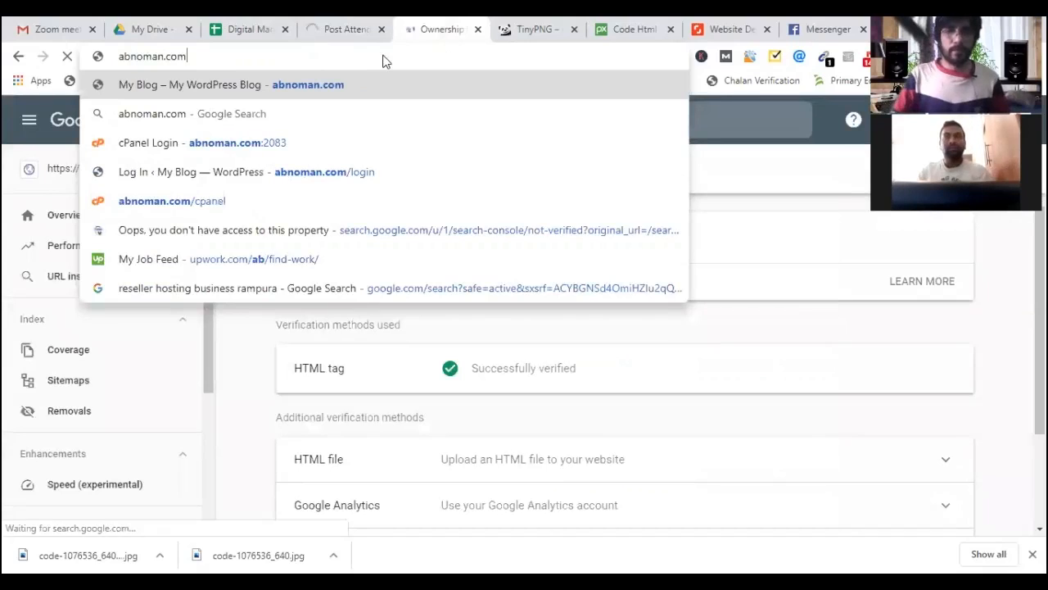
pyautogui.press('Return')
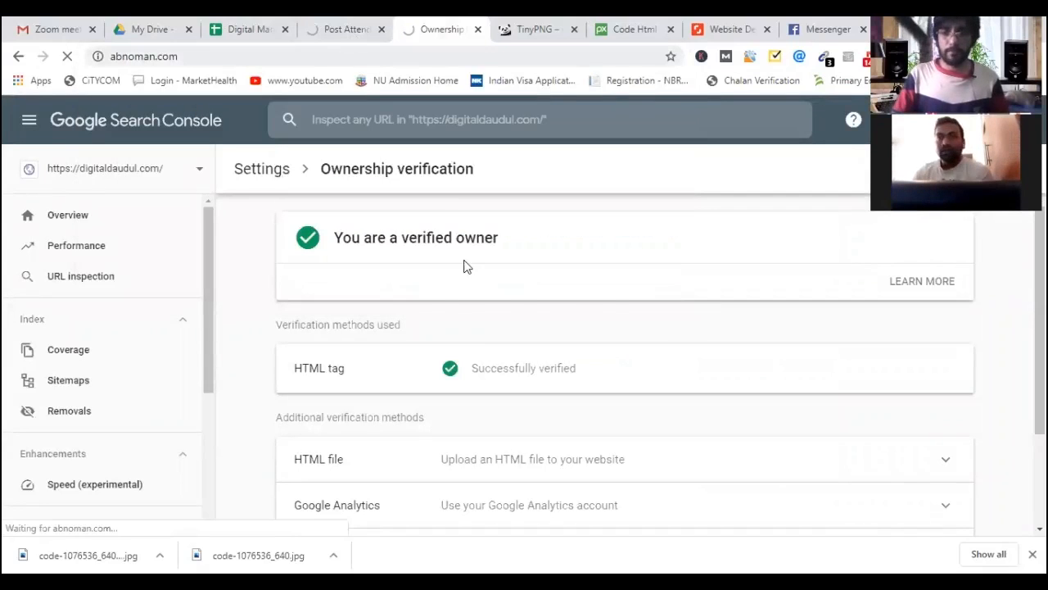
pyautogui.hotkey('ctrl', 'shift', 'Tab')
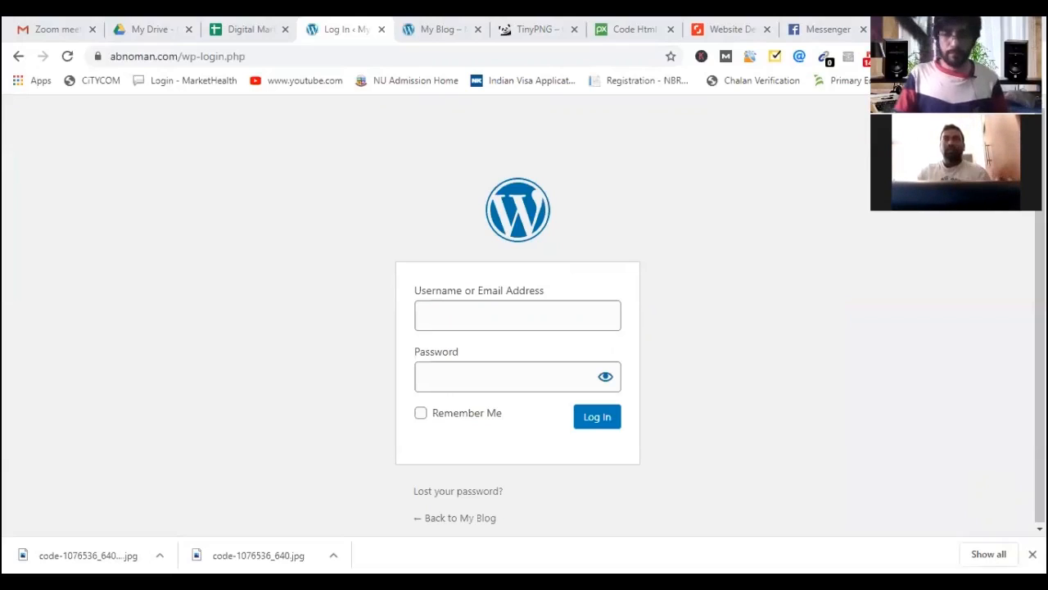
# Sign in with the saved username and the account password, keeping Remember Me ticked.
pyautogui.click(484, 325)
pyautogui.write('admin')
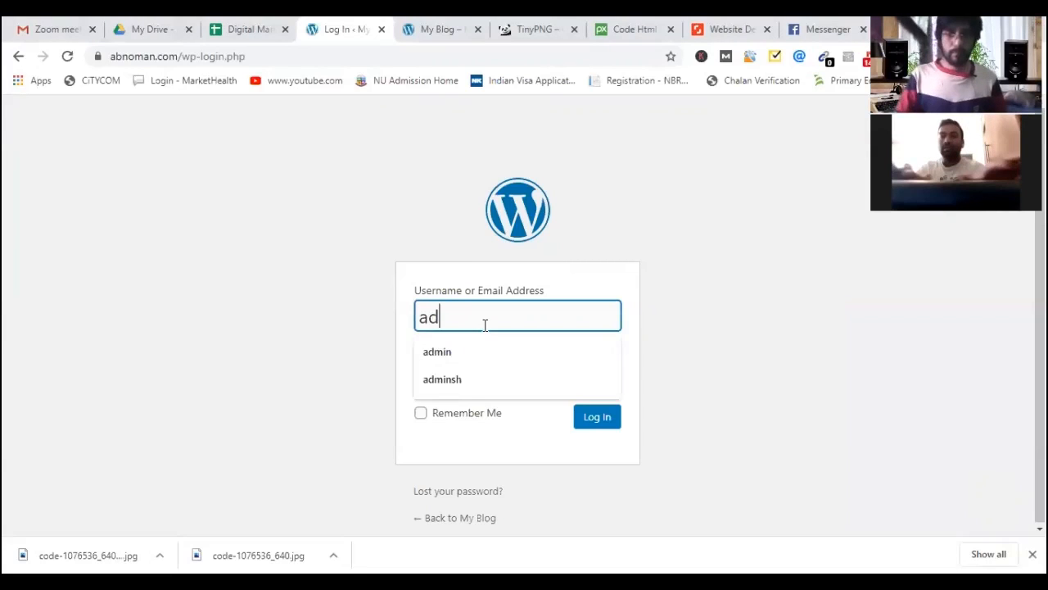
pyautogui.click(464, 360)
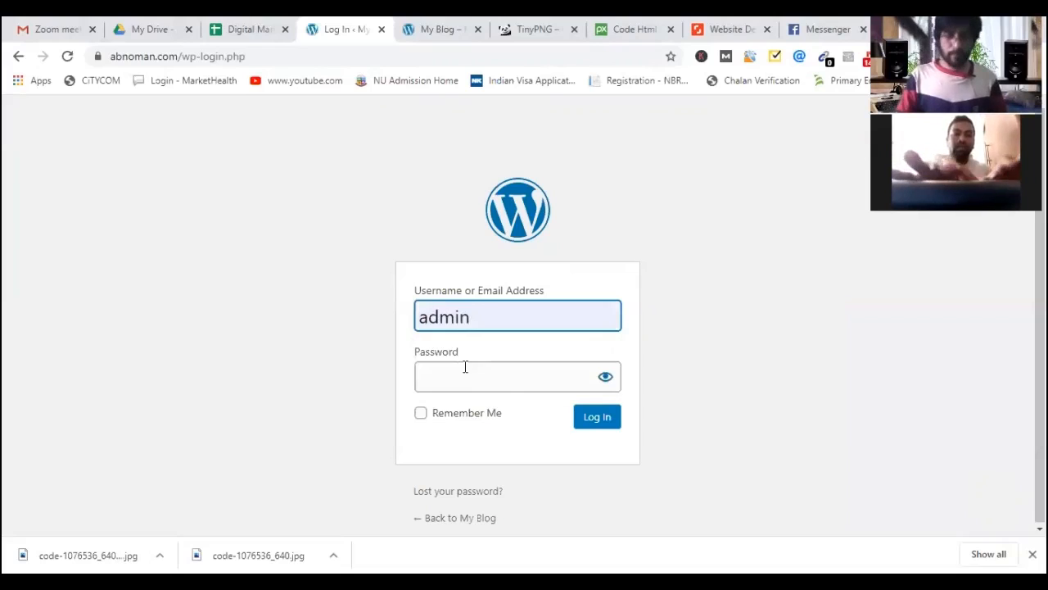
pyautogui.click(463, 370)
pyautogui.hotkey('ctrl', 'v')
pyautogui.click(421, 414)
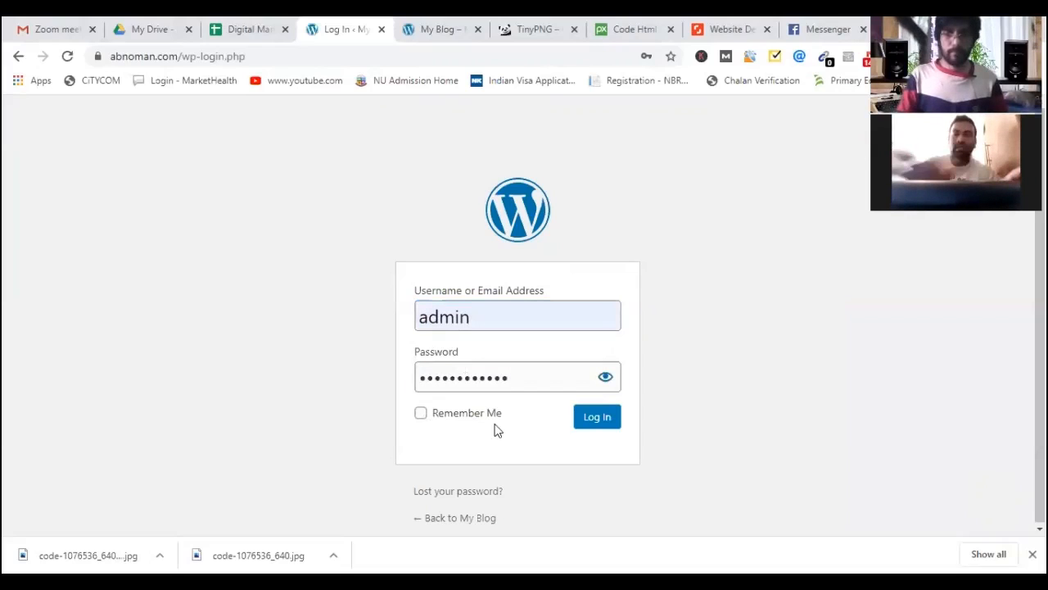
pyautogui.click(594, 425)
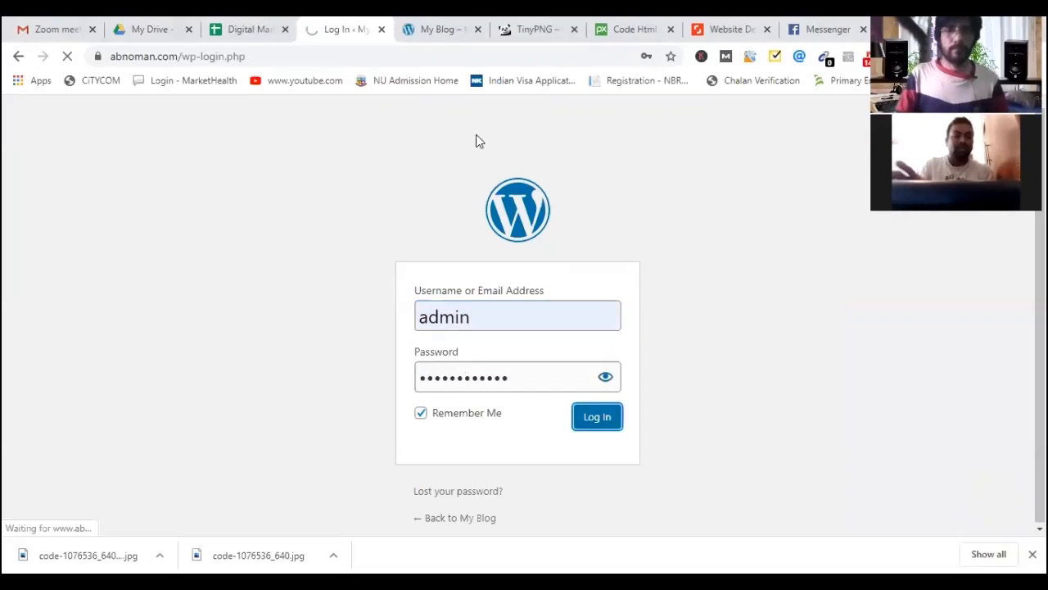
# Browse the abnoman.com homepage and try opening its About page.
pyautogui.click(439, 31)
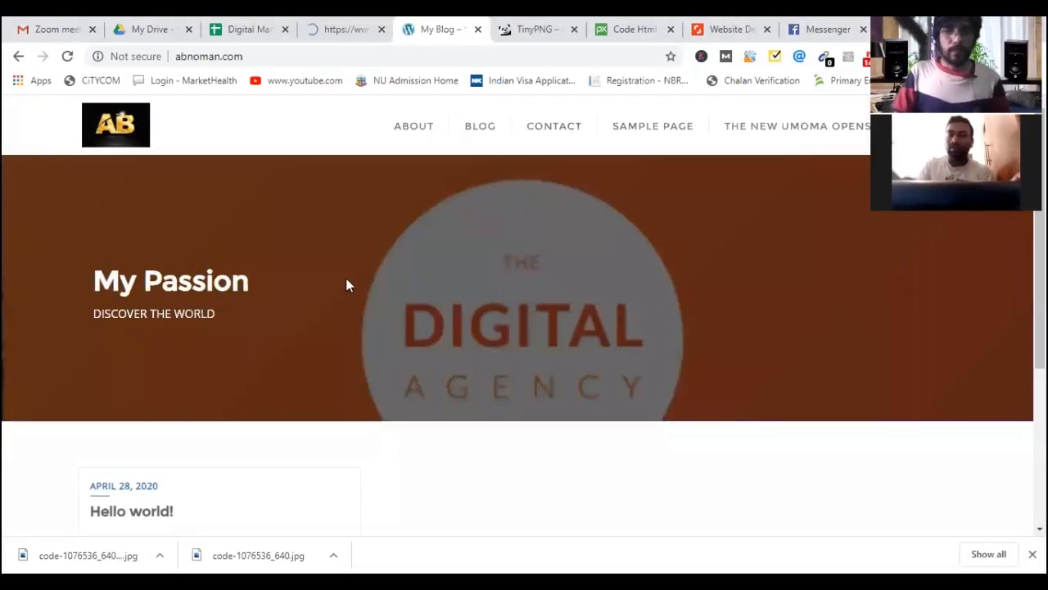
pyautogui.scroll(-2, 340, 286)
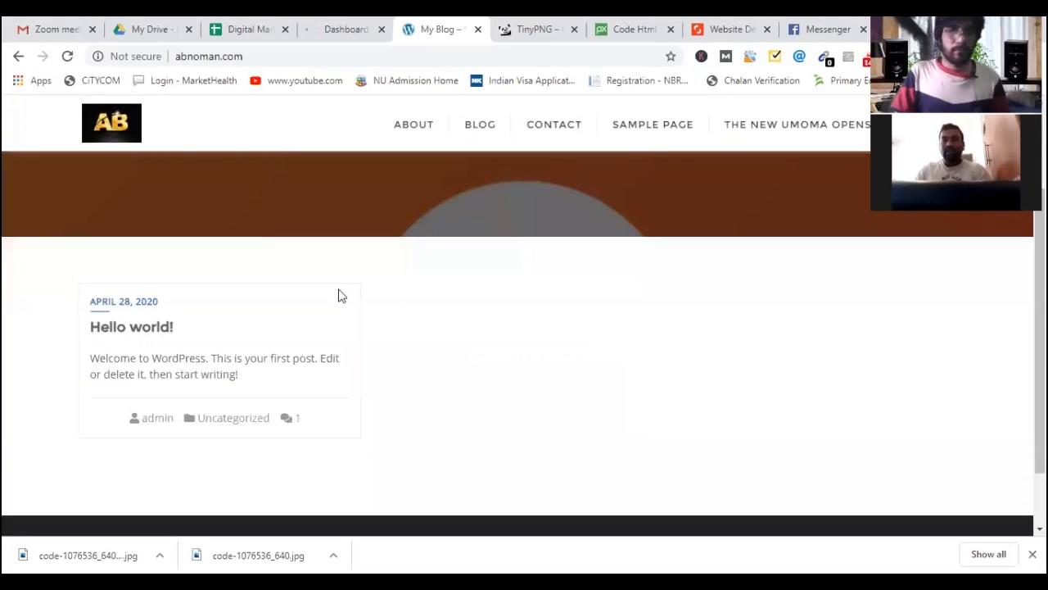
pyautogui.scroll(-1, 459, 336)
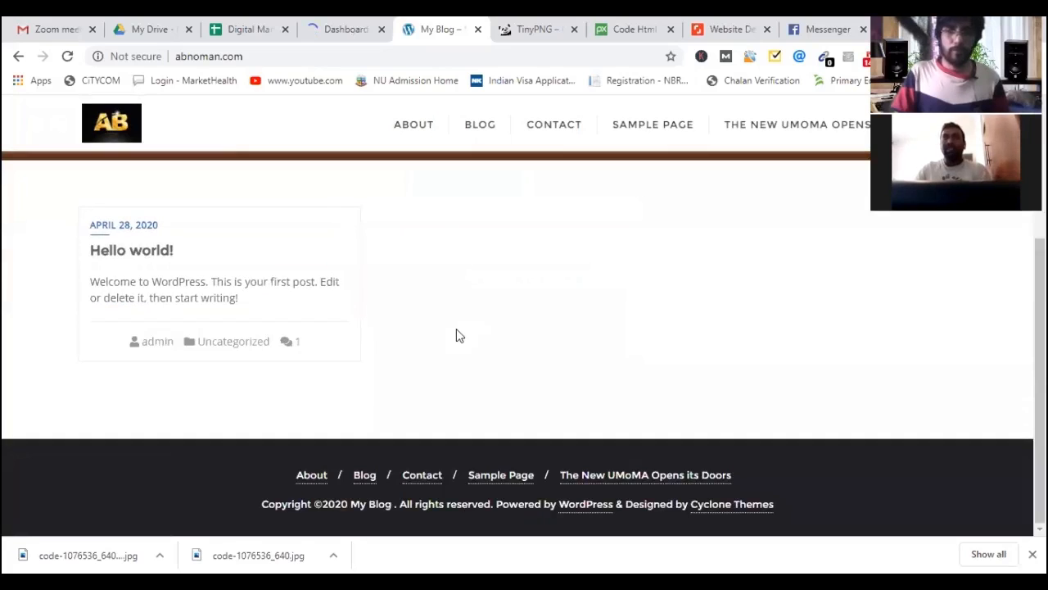
pyautogui.scroll(3, 456, 336)
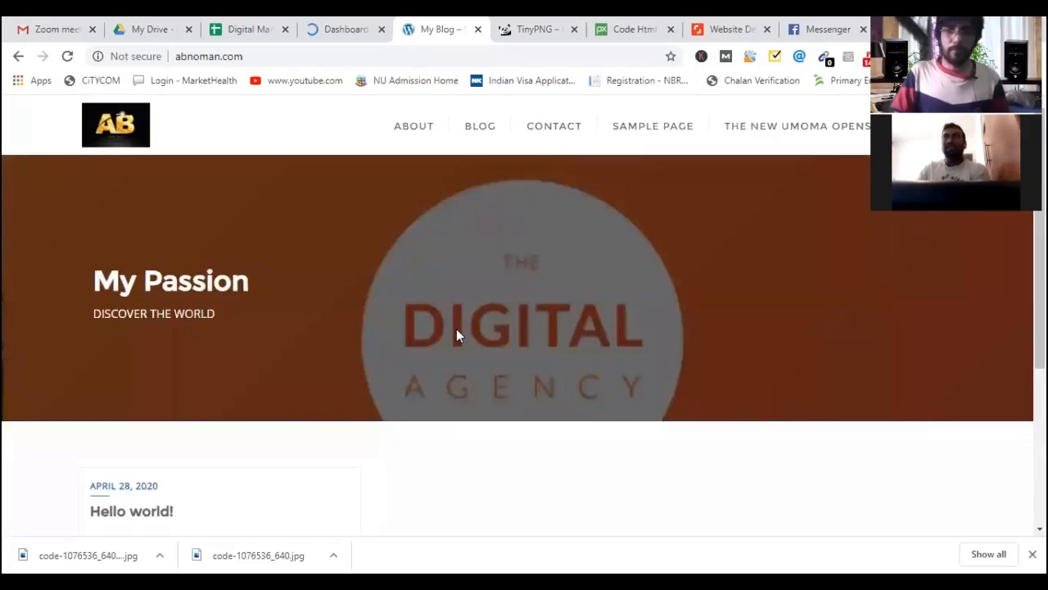
pyautogui.click(413, 132)
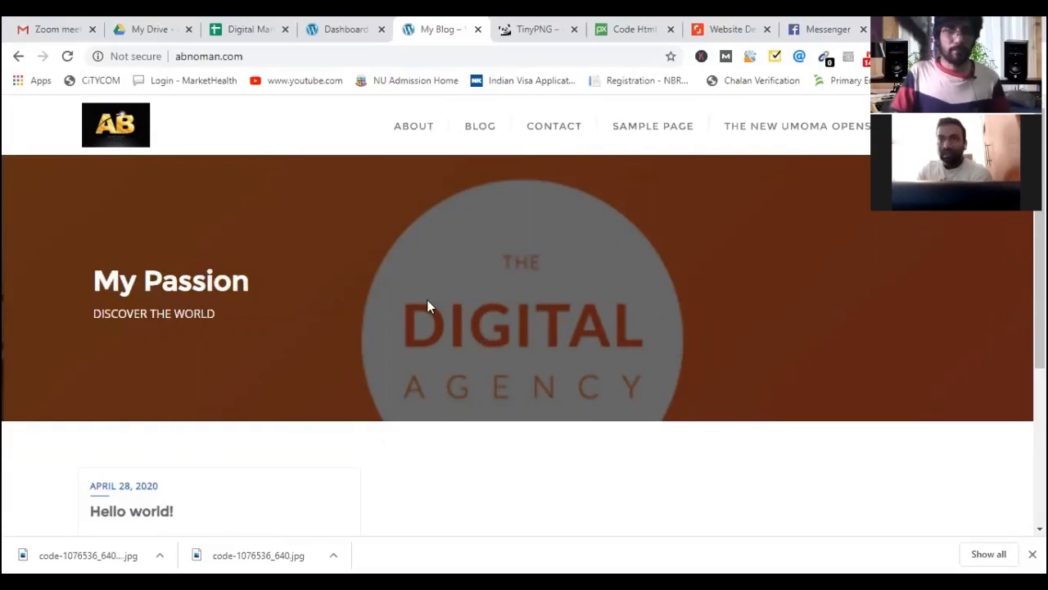
pyautogui.scroll(-1, 427, 298)
# Dismiss Chrome's save-password offer and go back to the Digital Marketing Plan spreadsheet.
pyautogui.hotkey('ctrl', 'shift', 'Tab')
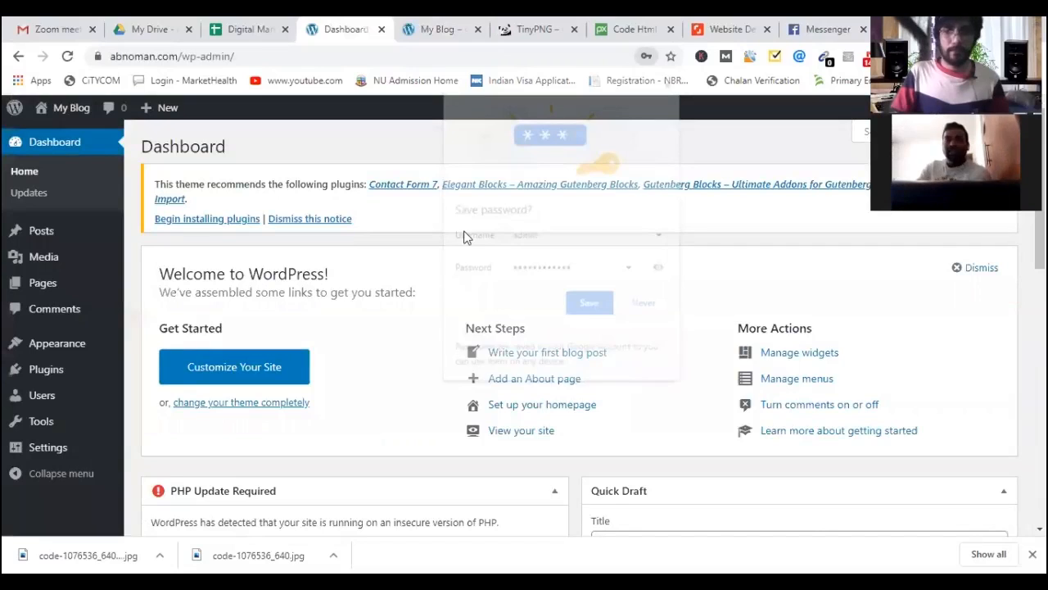
pyautogui.click(590, 305)
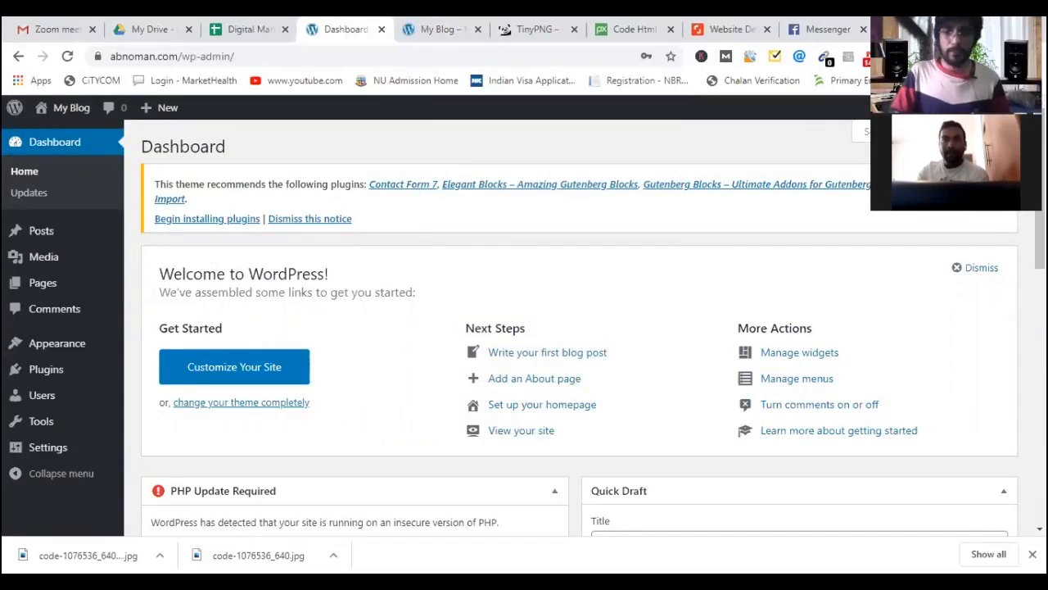
pyautogui.click(229, 27)
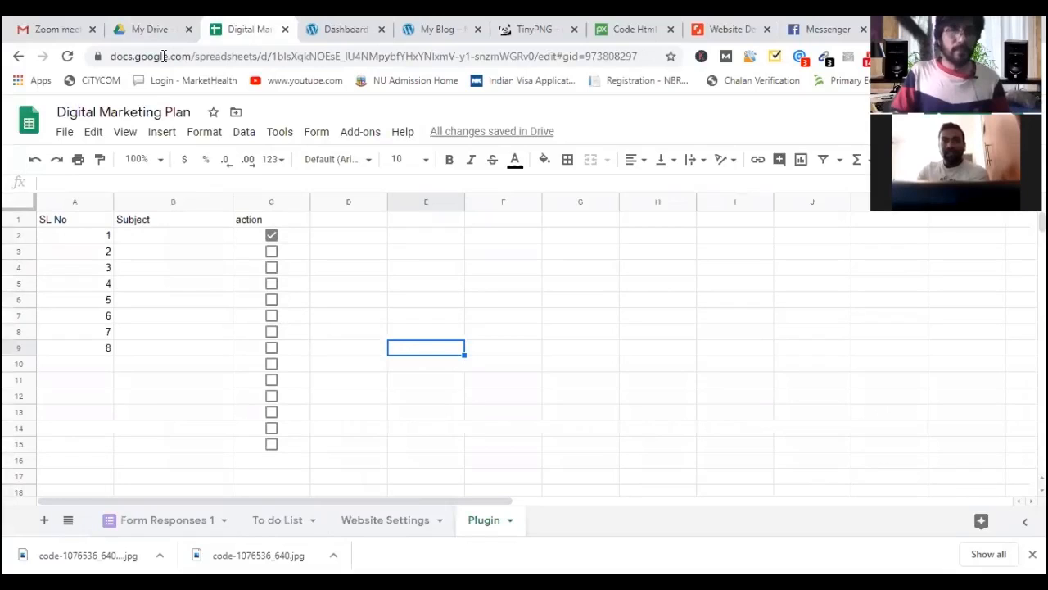
# Enter Wordpress Install in cell B3 of the Website Settings sheet.
pyautogui.click(369, 528)
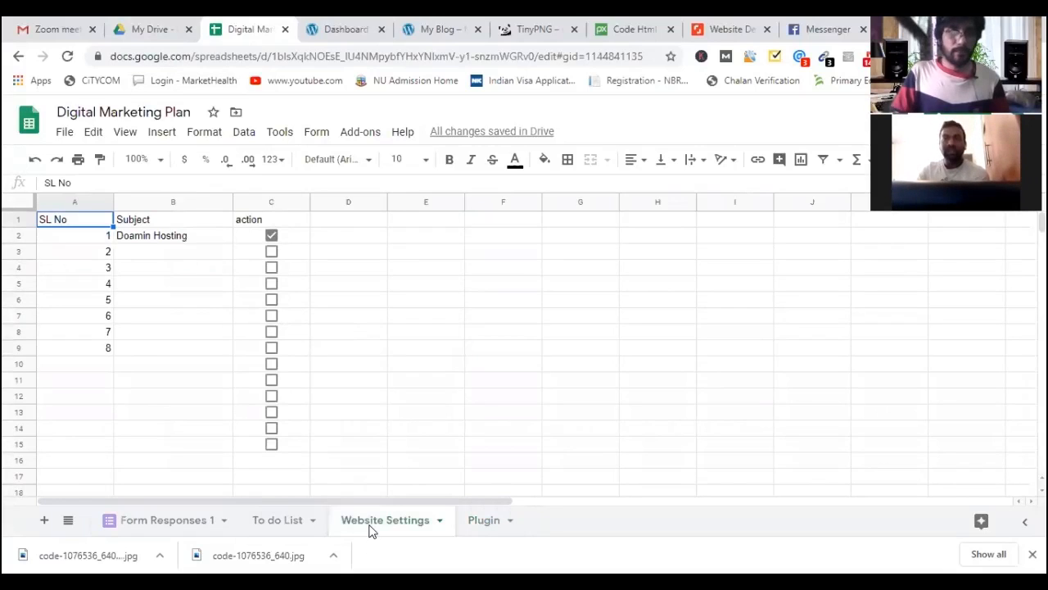
pyautogui.click(173, 255)
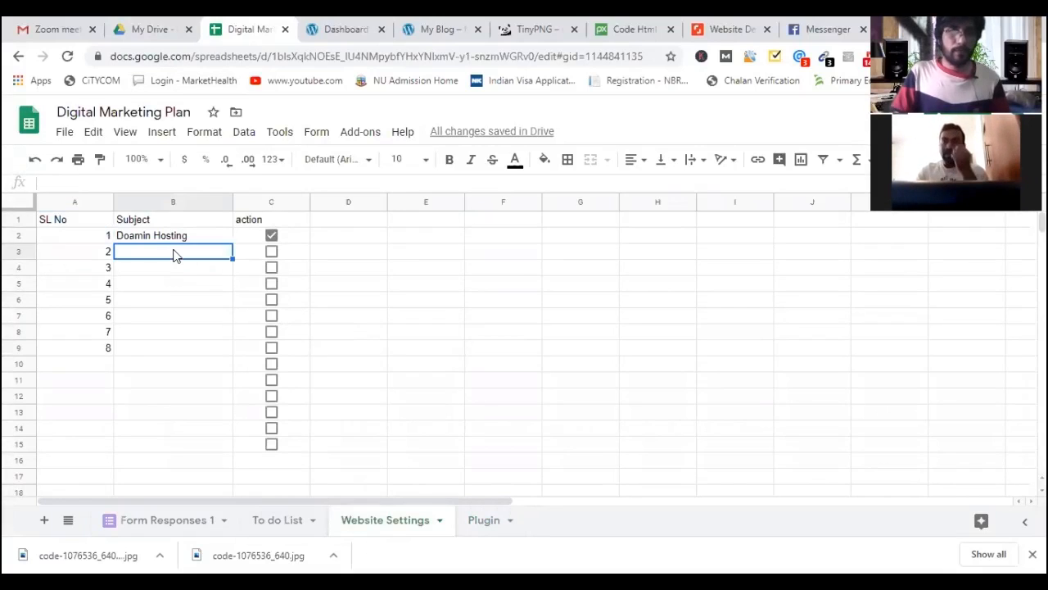
pyautogui.click(277, 523)
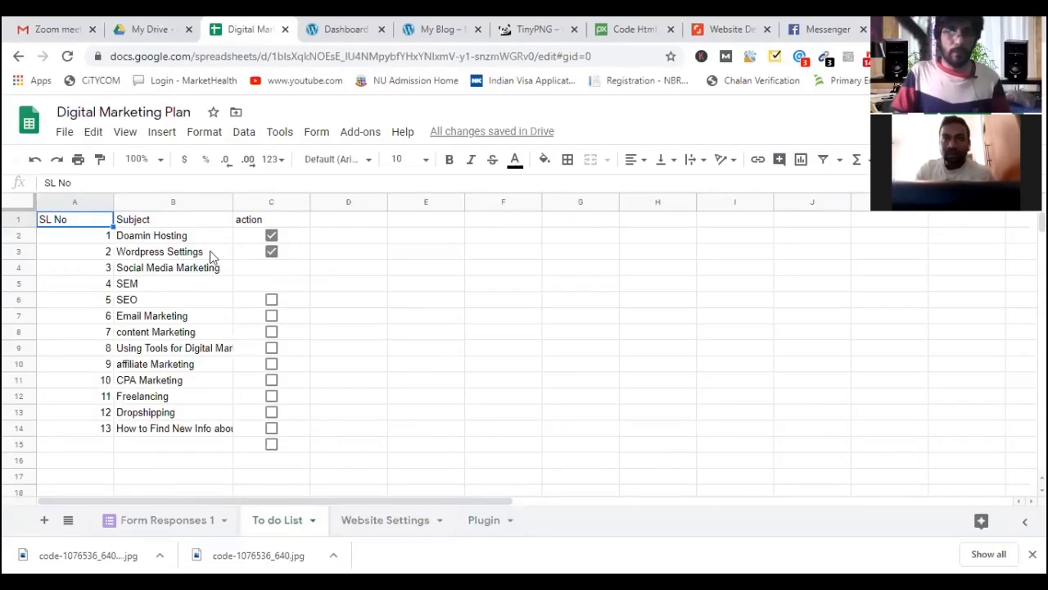
pyautogui.click(385, 520)
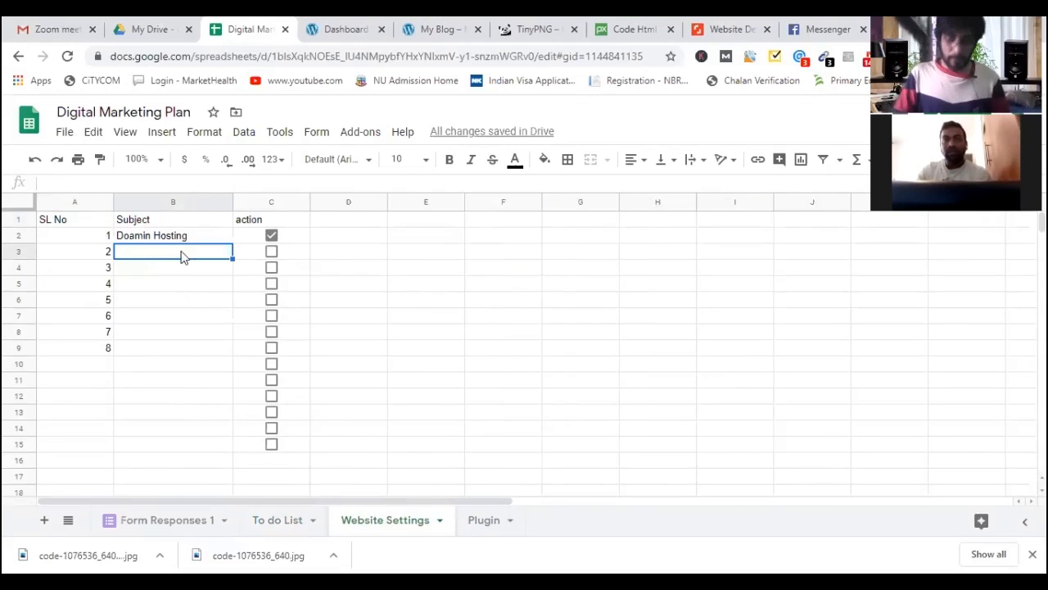
pyautogui.write('Wordpress Ins')
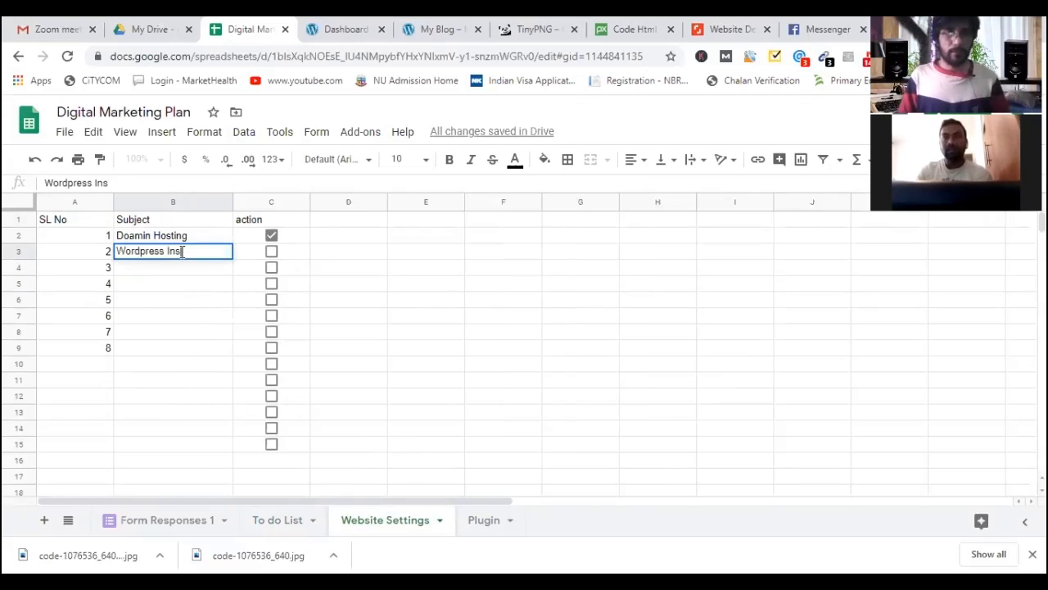
pyautogui.write('tall')
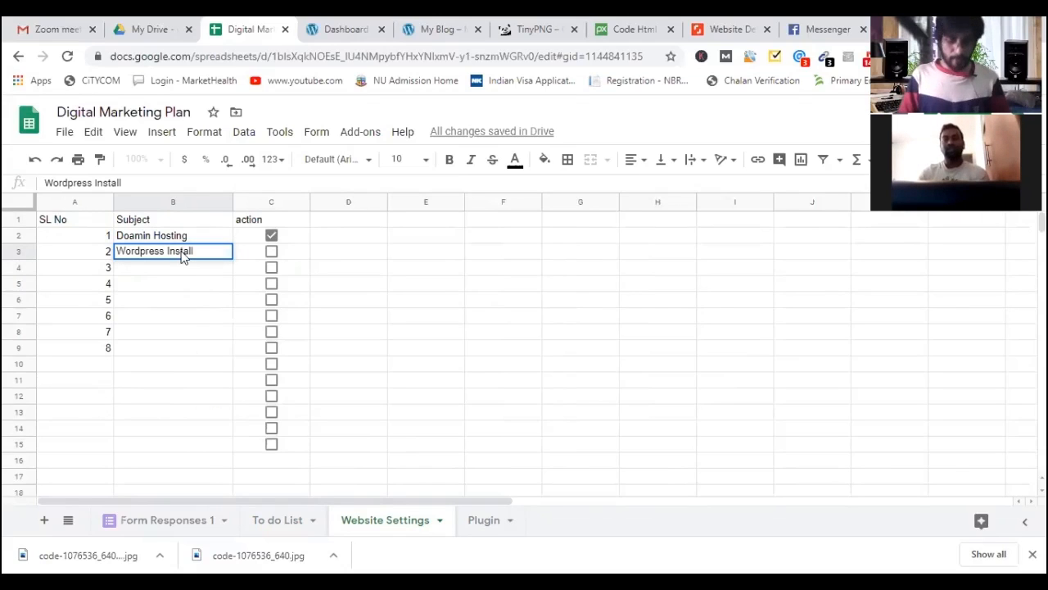
pyautogui.press('Return')
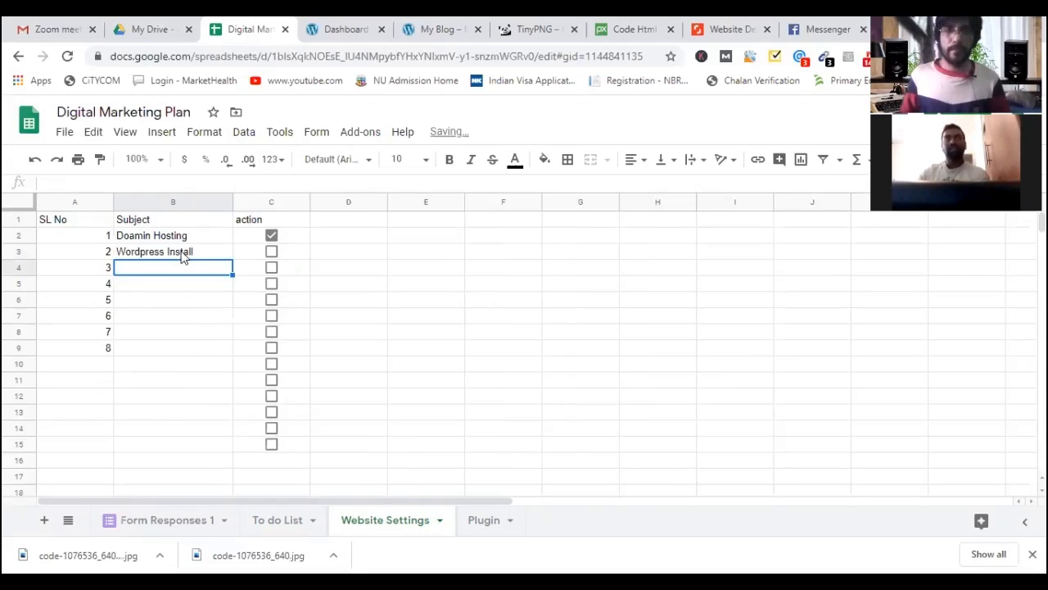
# Add SSL in B4 and tick Wordpress Install as done.
pyautogui.write('SSL')
pyautogui.press('Return')
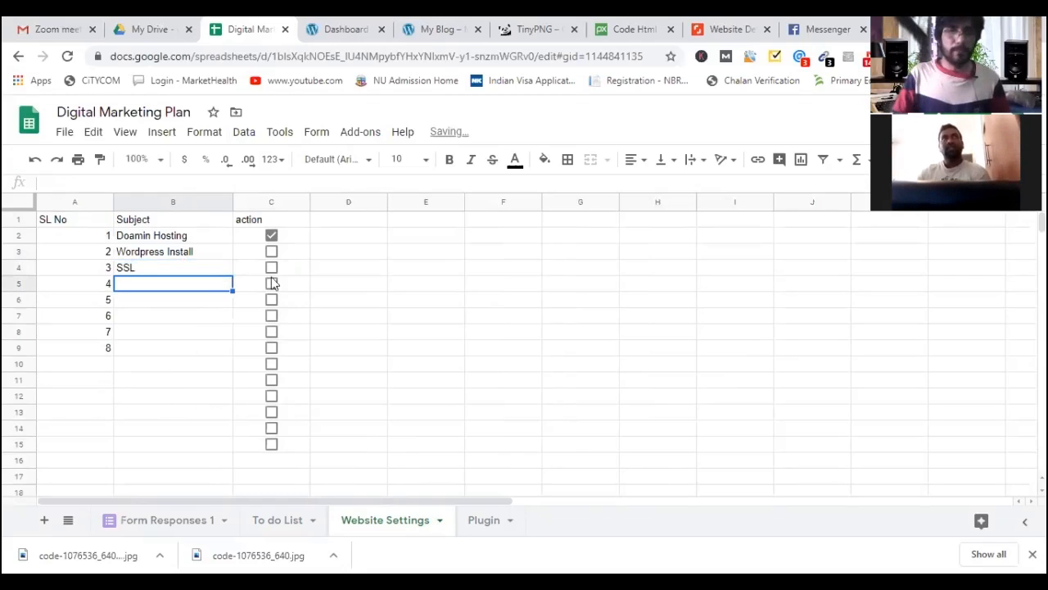
pyautogui.click(271, 251)
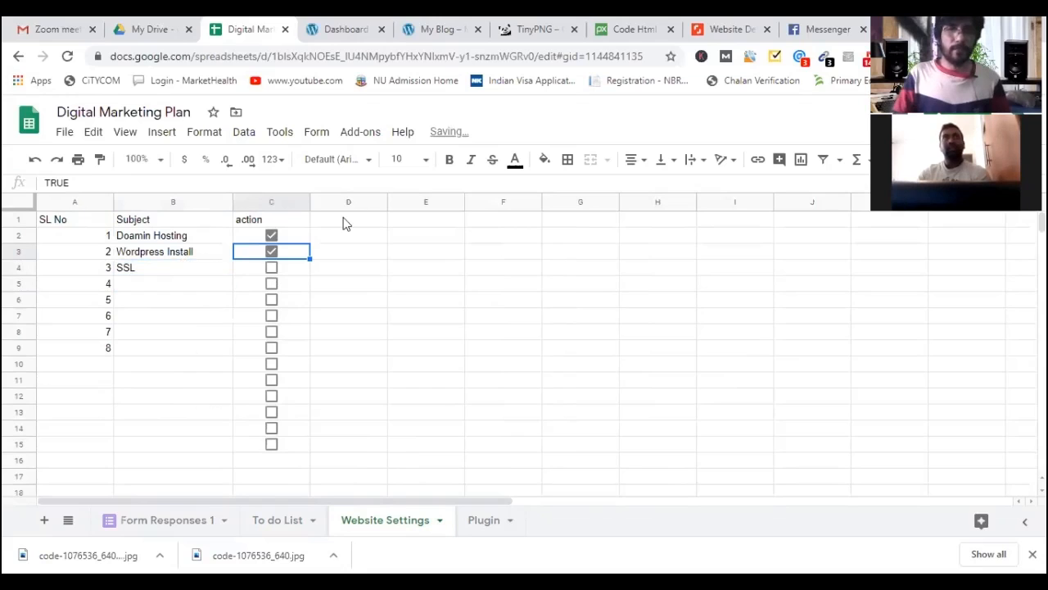
pyautogui.click(331, 33)
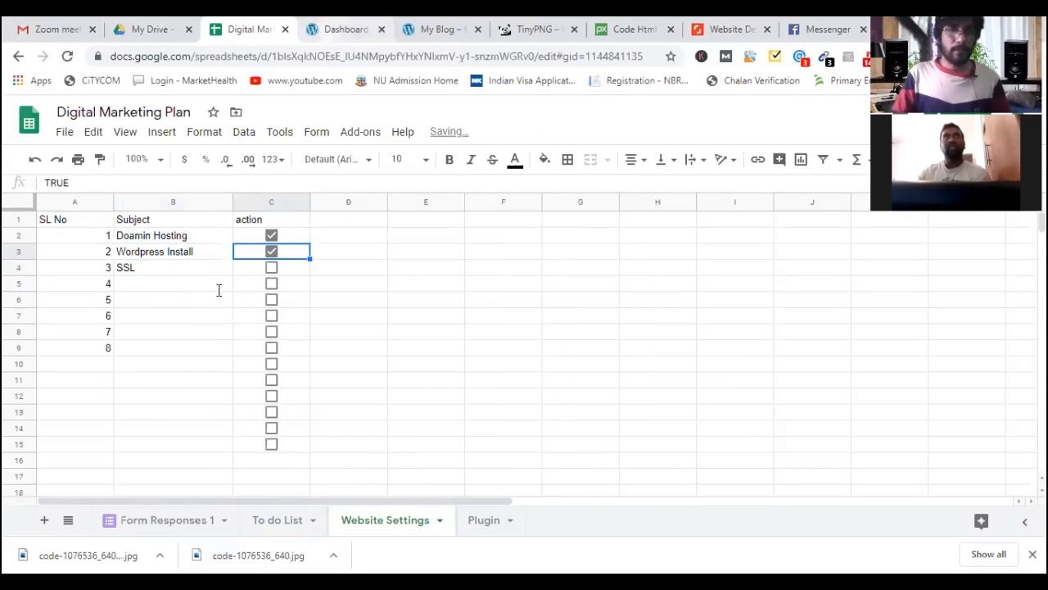
pyautogui.click(440, 29)
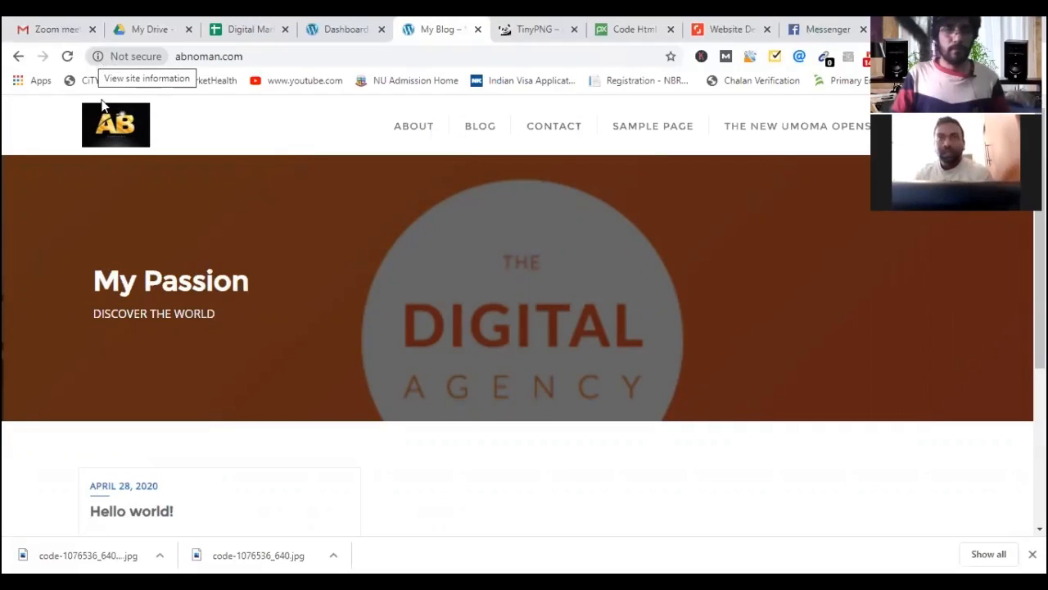
pyautogui.click(136, 56)
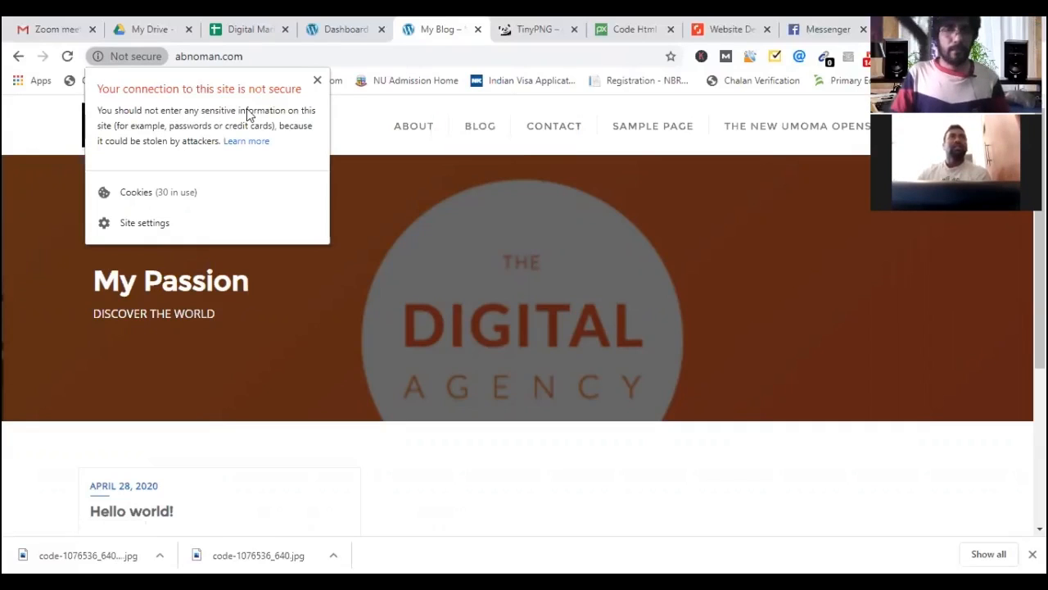
pyautogui.click(346, 30)
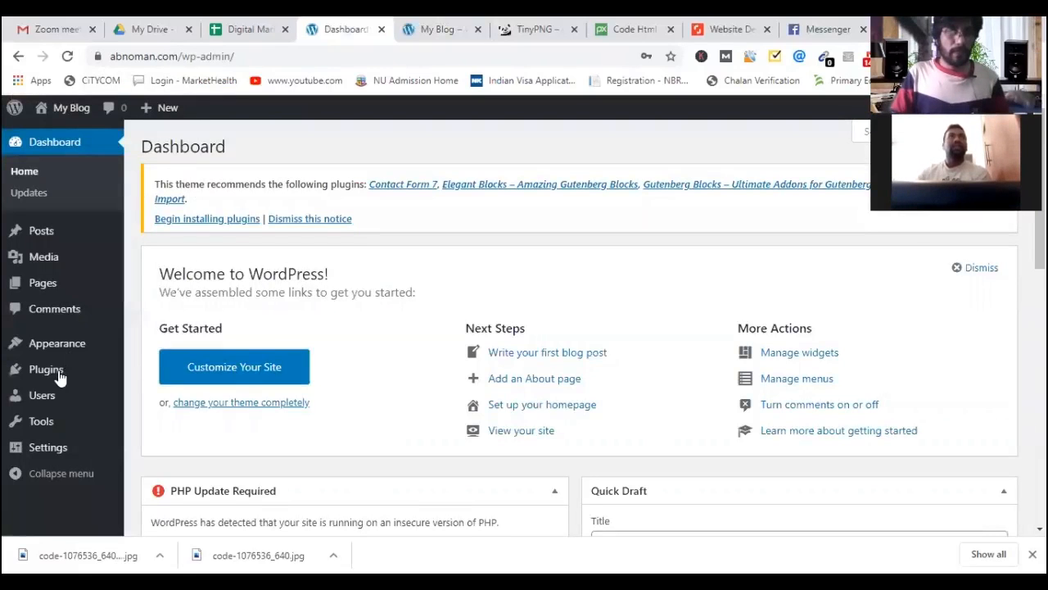
# Search the Add New plugins page for Really Simple SSL.
pyautogui.moveTo(59, 370)
pyautogui.click(159, 373)
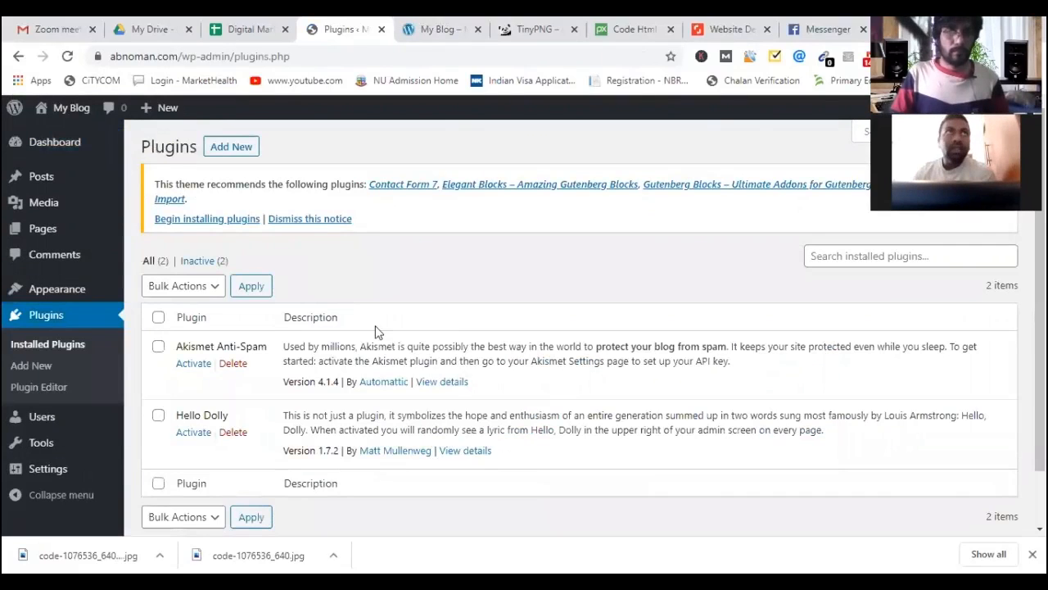
pyautogui.scroll(-1, 381, 385)
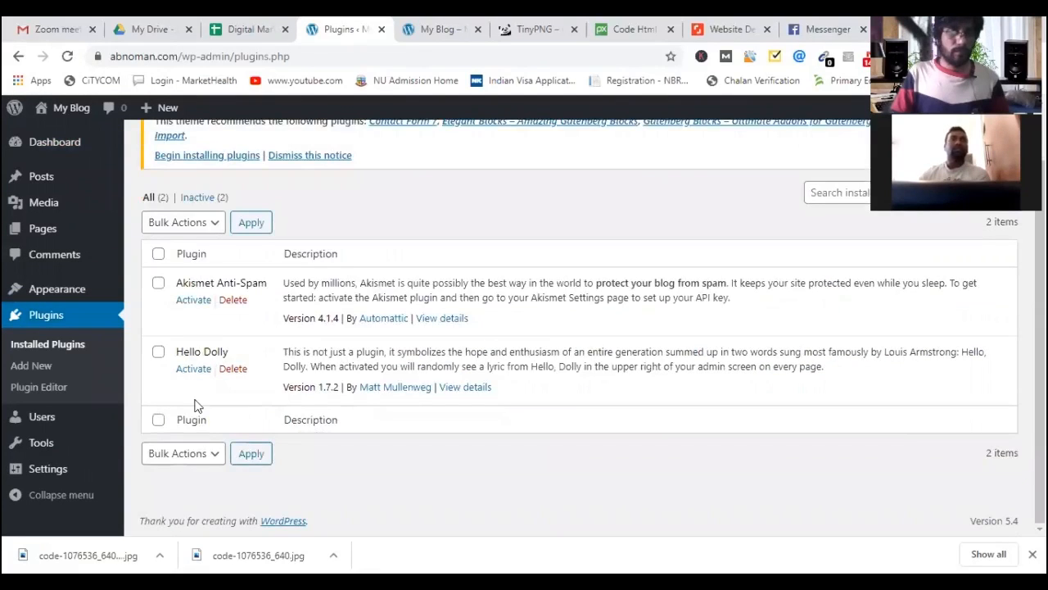
pyautogui.click(36, 367)
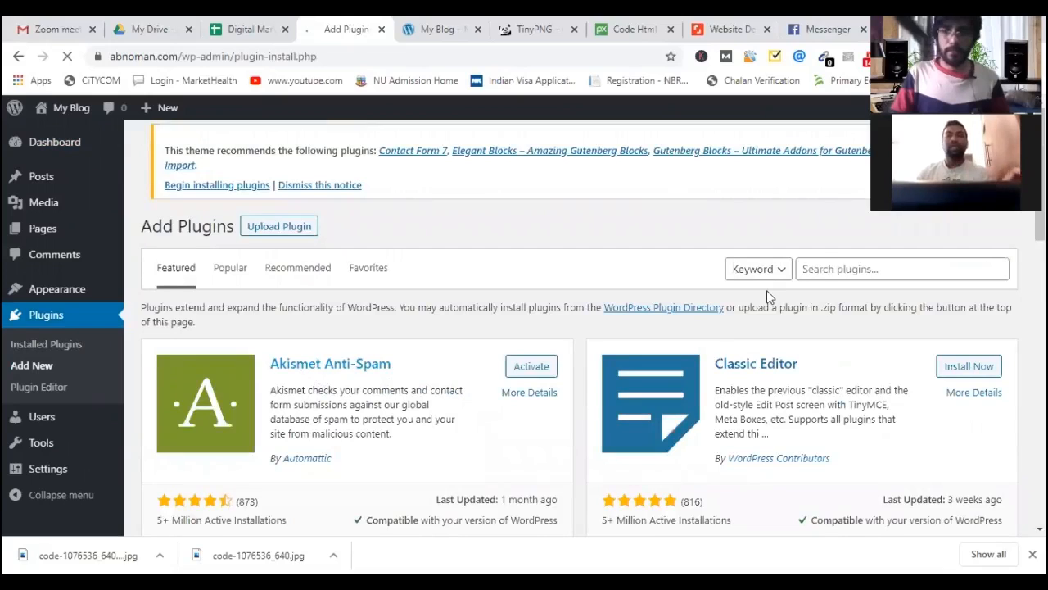
pyautogui.click(827, 276)
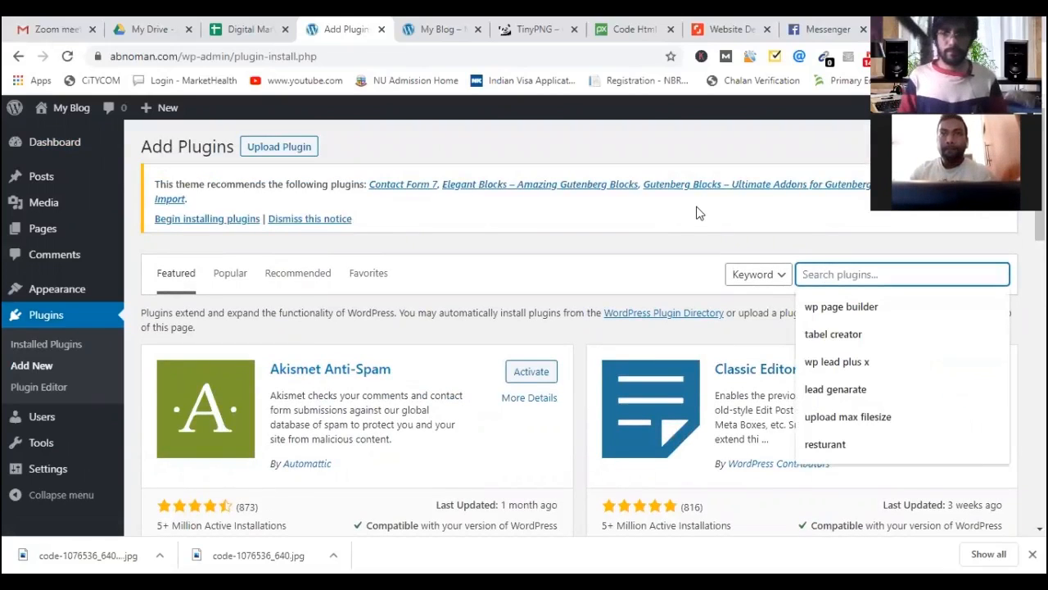
pyautogui.write('re')
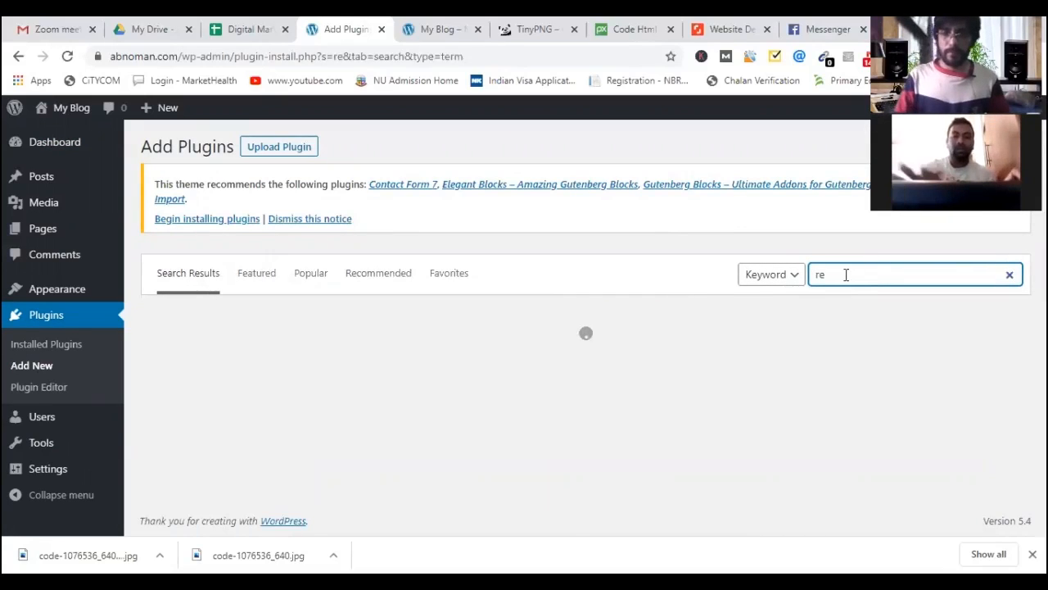
pyautogui.write('a')
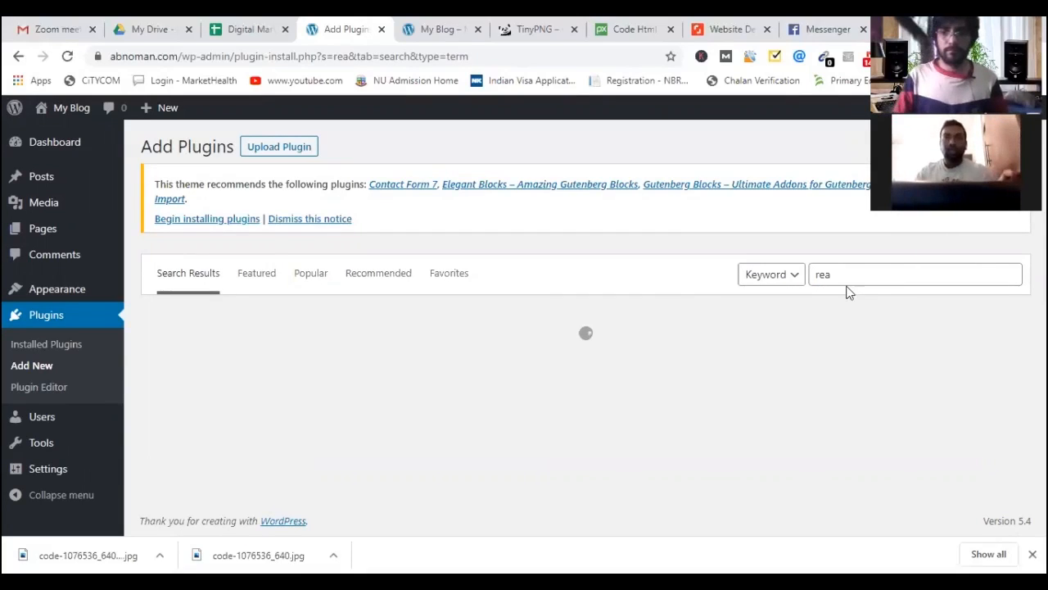
pyautogui.click(848, 277)
pyautogui.click(848, 314)
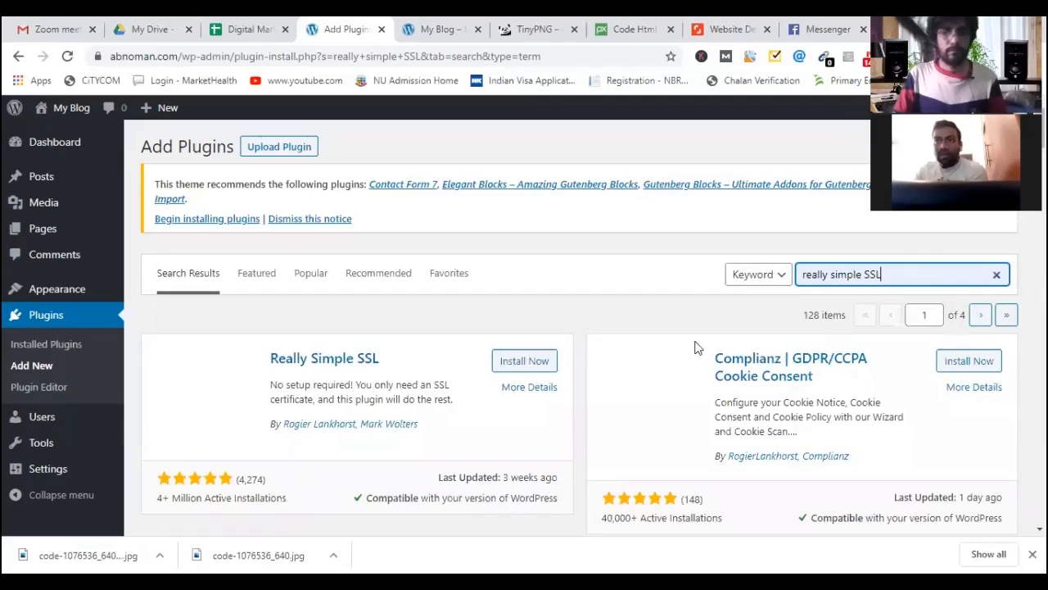
# Install and activate the Really Simple SSL plugin.
pyautogui.scroll(-2, 524, 211)
pyautogui.click(524, 209)
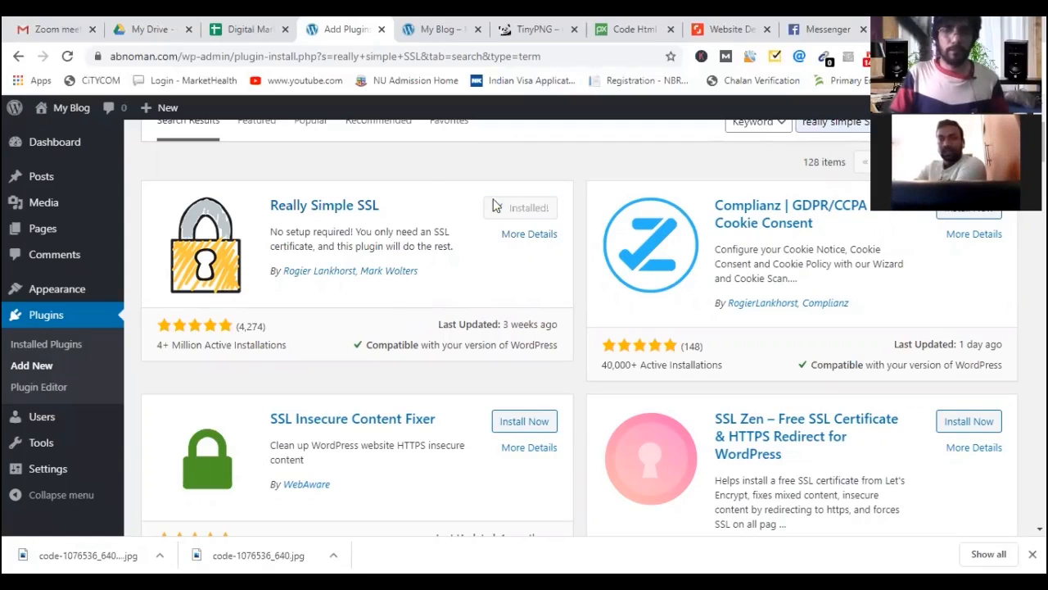
pyautogui.click(531, 209)
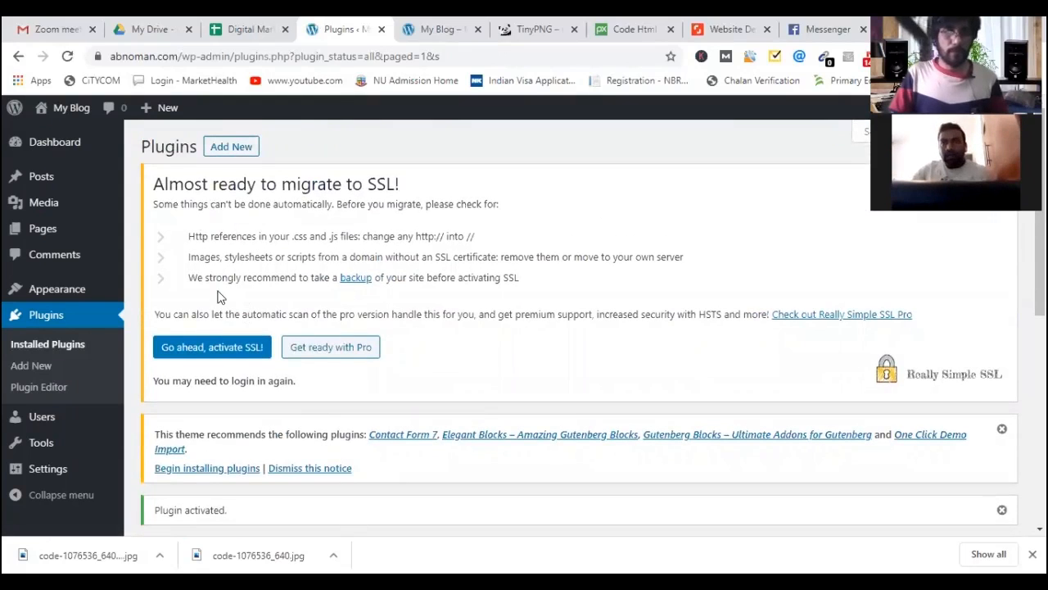
# Activate SSL via 'Go ahead, activate SSL!' and review the detected certificate and 301 redirect.
pyautogui.click(207, 349)
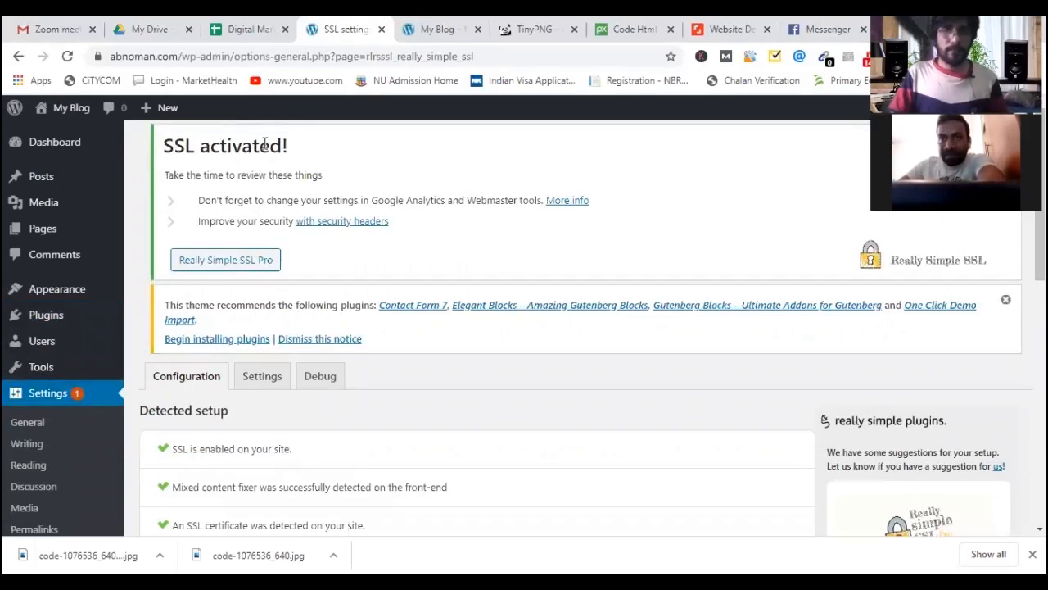
pyautogui.moveTo(262, 145); pyautogui.dragTo(174, 146)
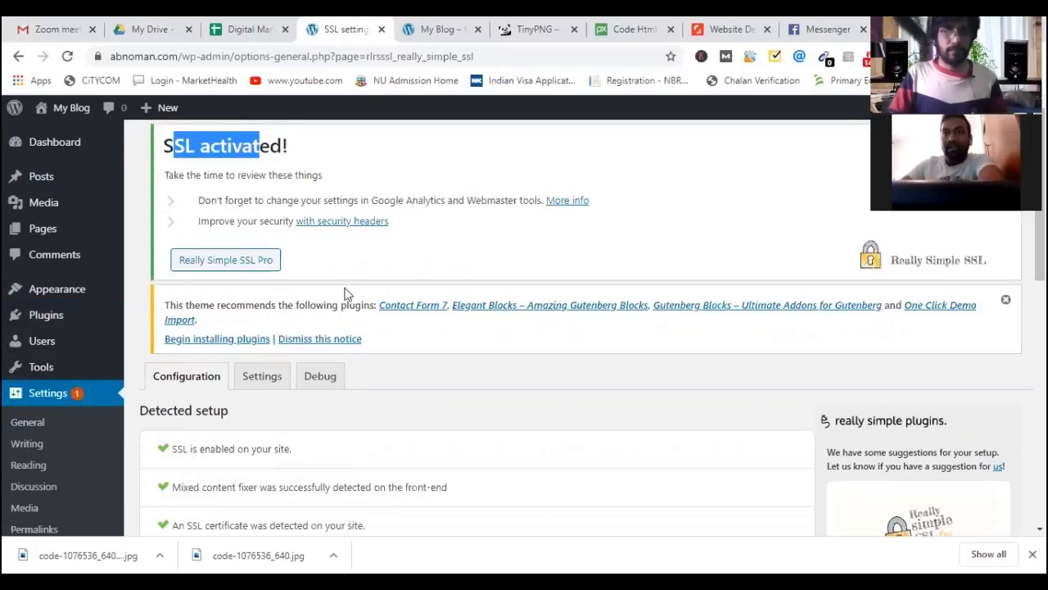
pyautogui.scroll(-2, 373, 308)
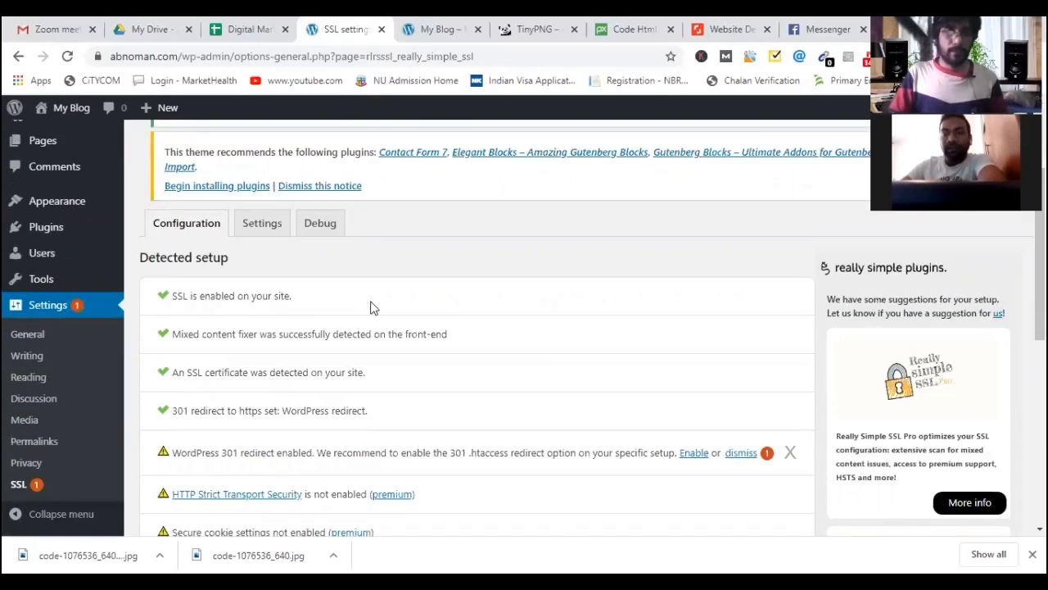
pyautogui.scroll(-1, 371, 307)
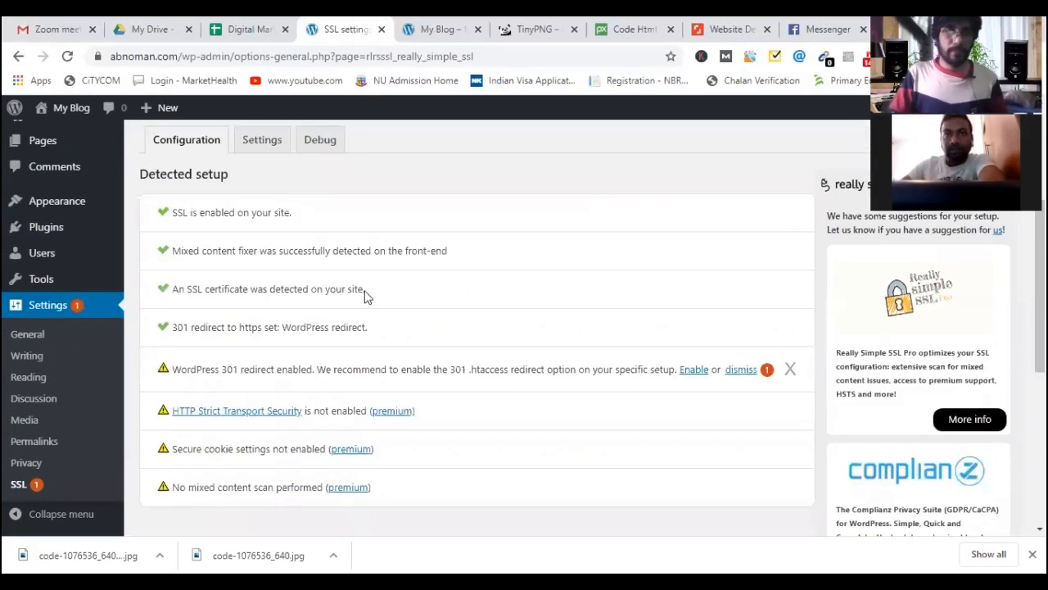
pyautogui.scroll(-1, 352, 294)
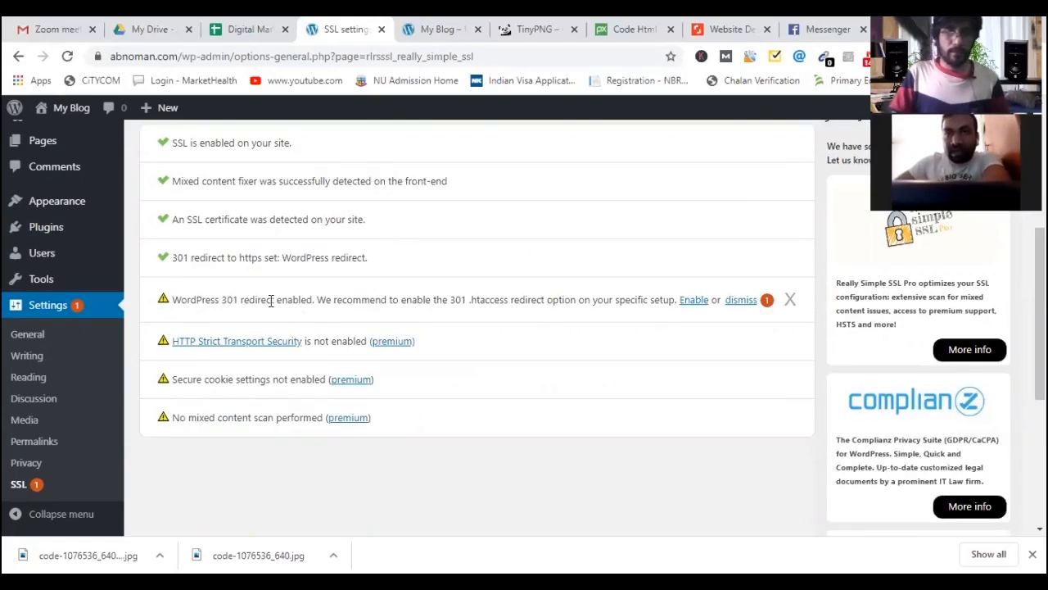
# Switch on Enable 301 .htaccess redirect in Really Simple SSL and save the settings.
pyautogui.click(692, 303)
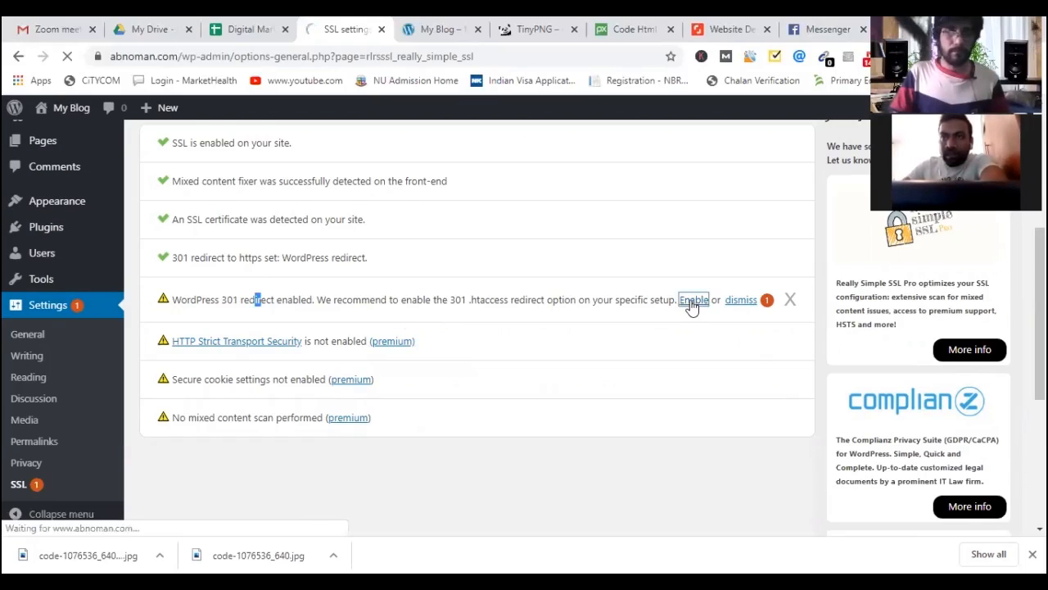
pyautogui.scroll(-2, 546, 382)
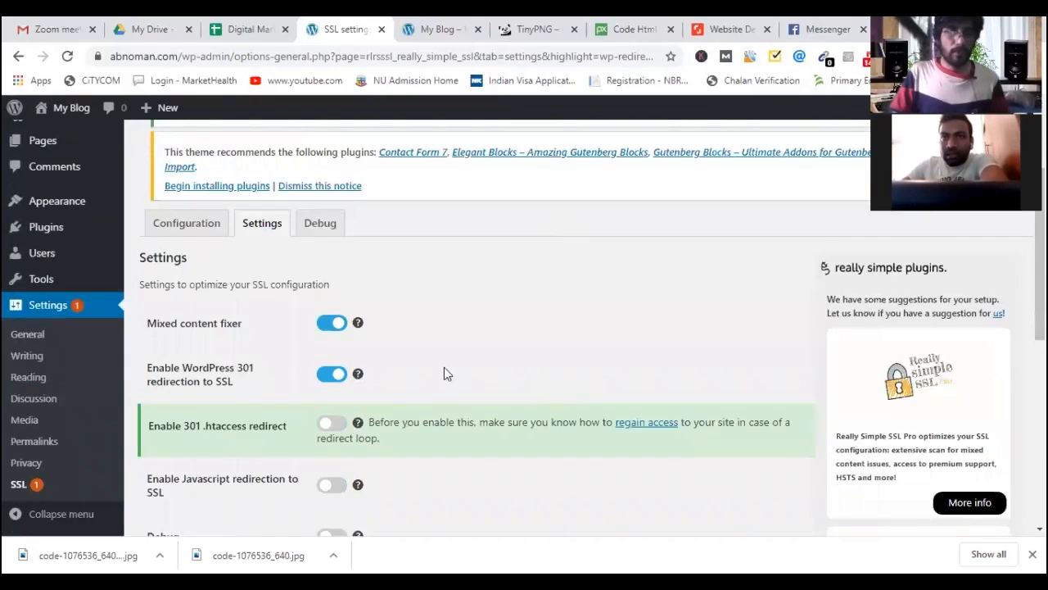
pyautogui.scroll(-3, 377, 352)
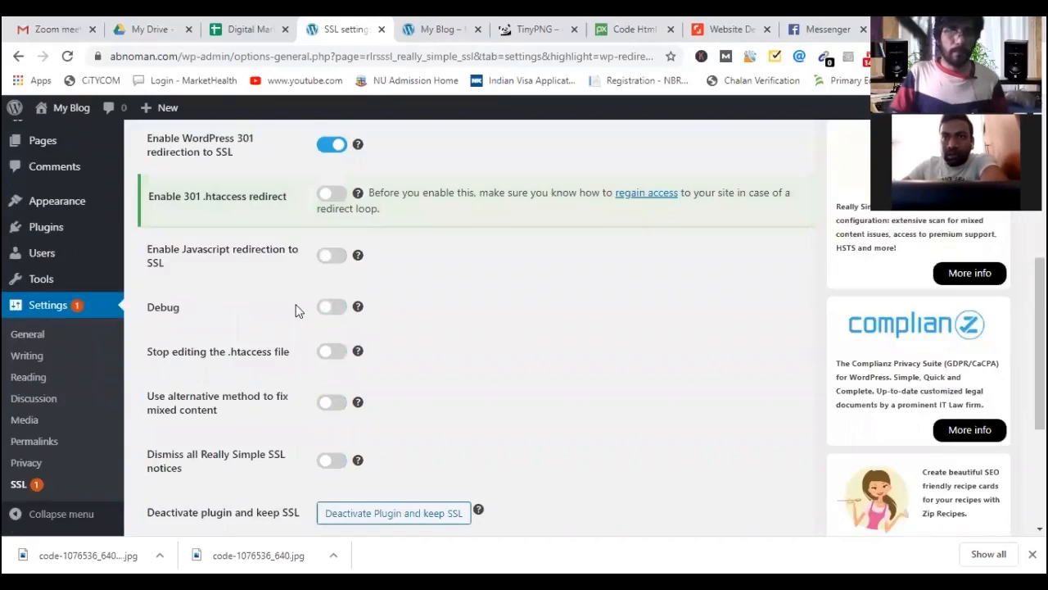
pyautogui.scroll(1, 296, 304)
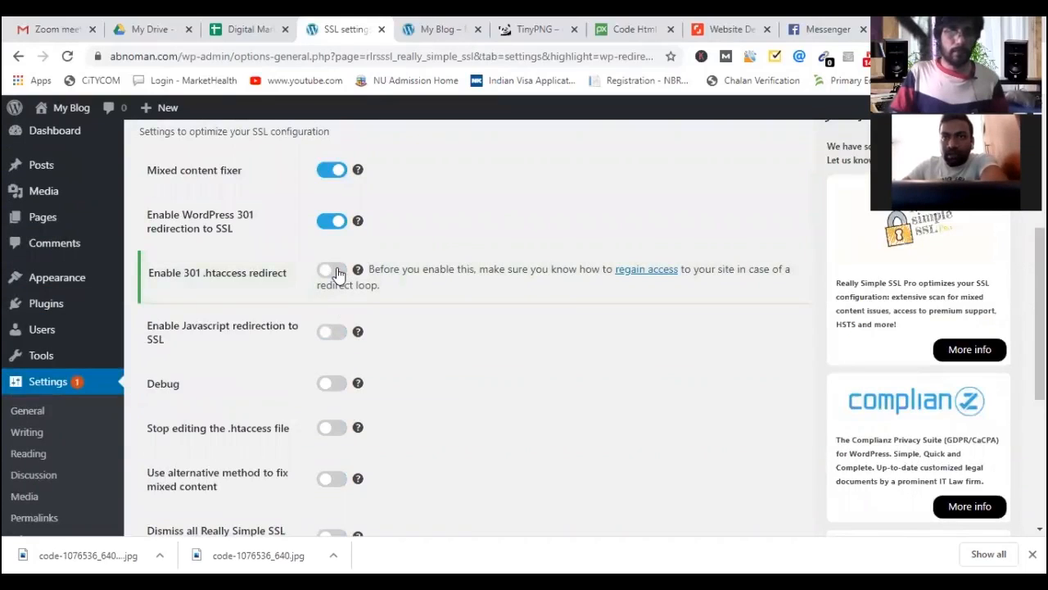
pyautogui.click(334, 271)
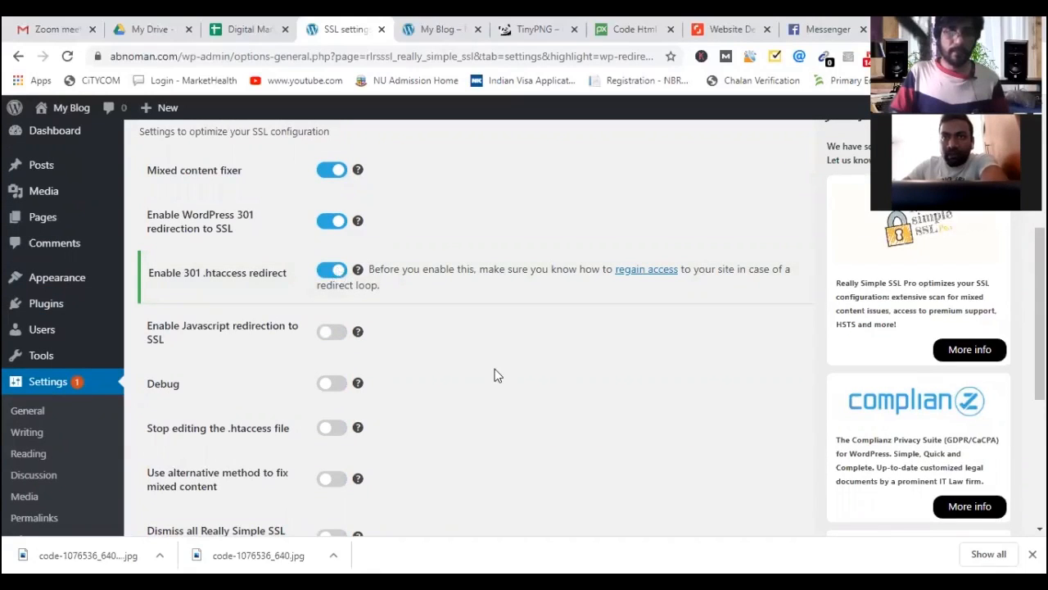
pyautogui.scroll(-2, 551, 407)
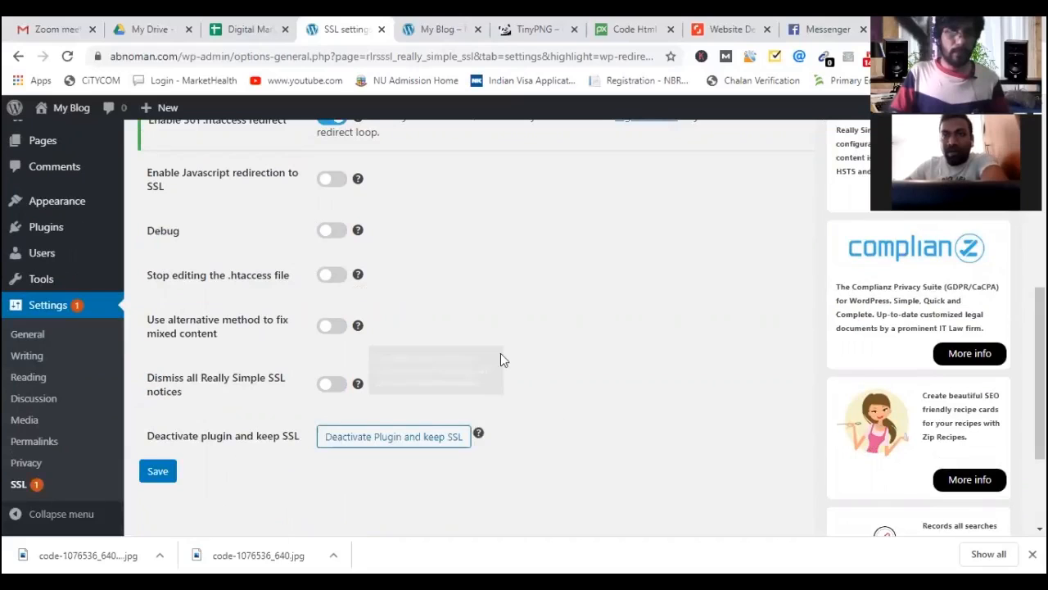
pyautogui.click(161, 473)
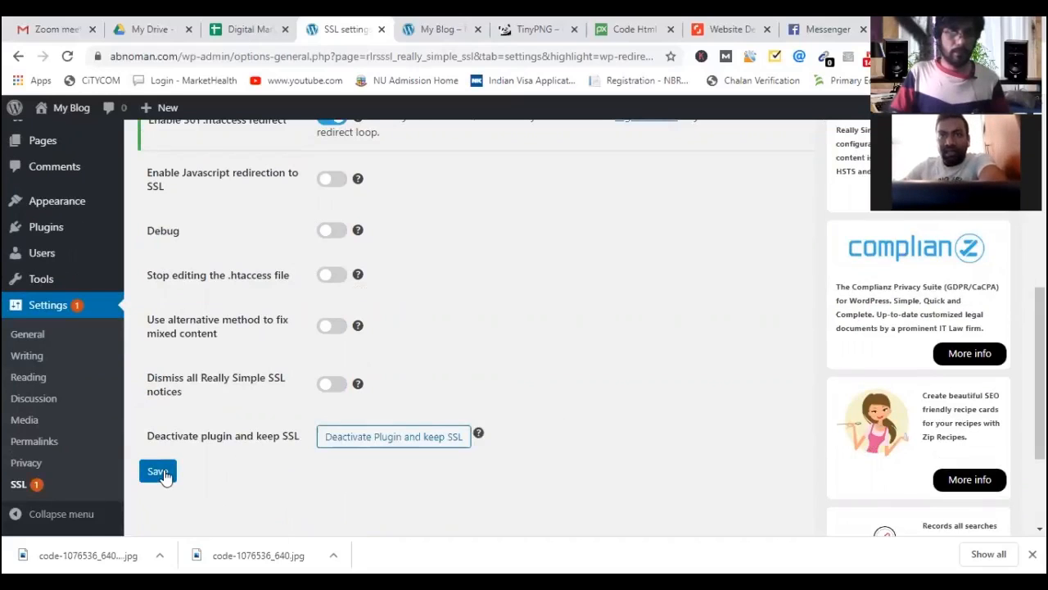
pyautogui.click(435, 30)
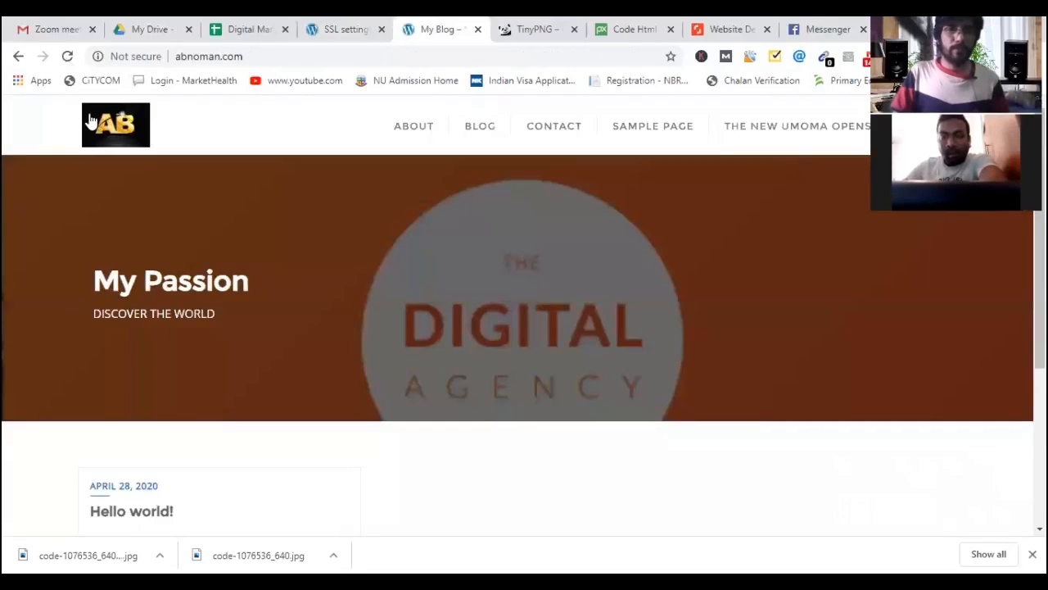
# Reload abnoman.com and check the lock icon shows 'Connection is secure'.
pyautogui.click(91, 121)
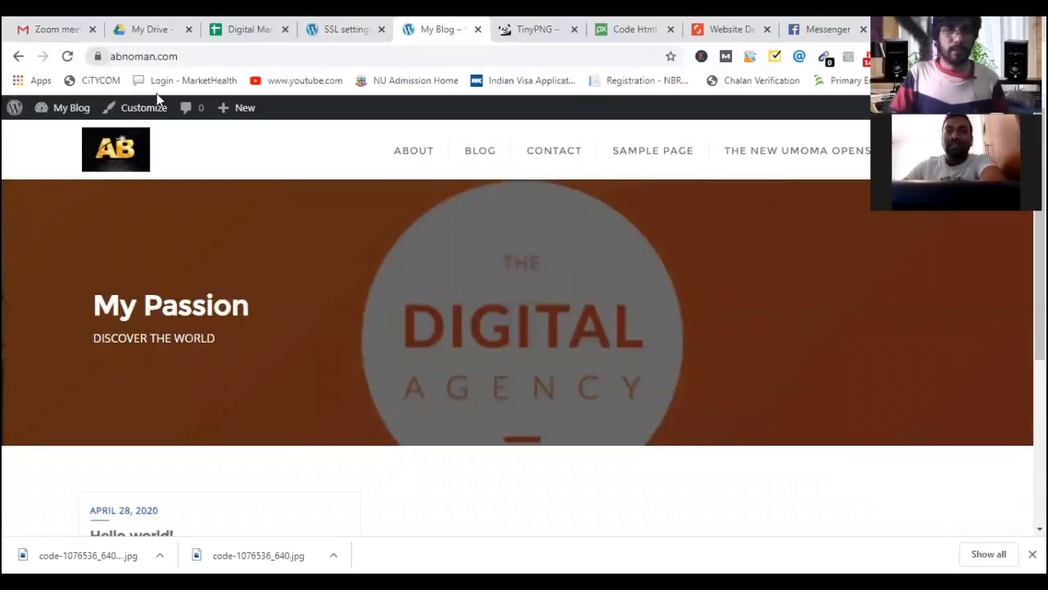
pyautogui.click(97, 56)
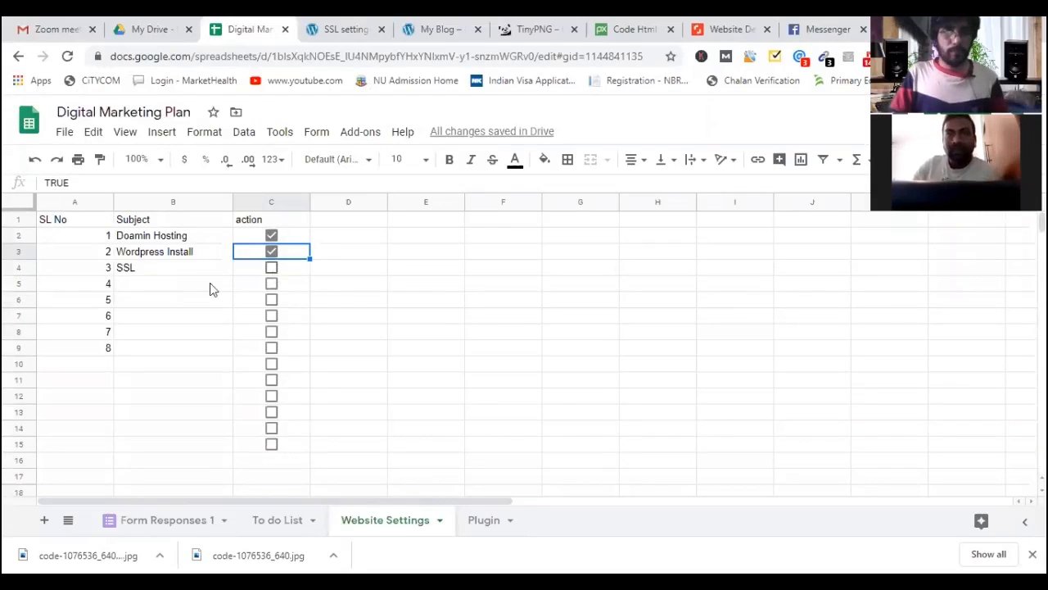
# Tick SSL as done on the Website Settings sheet, then return to the SSL settings page.
pyautogui.click(271, 268)
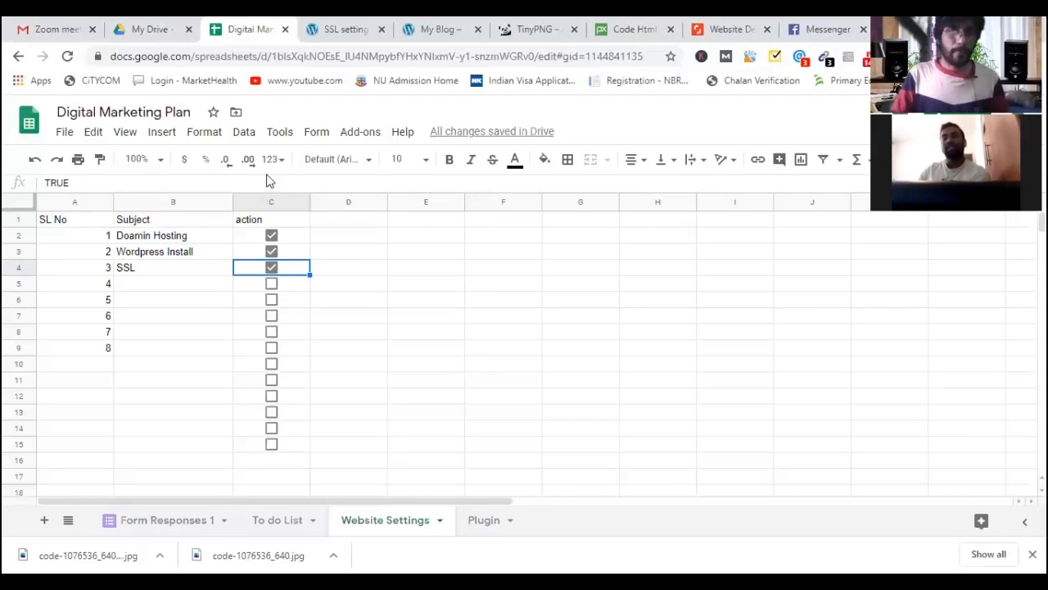
pyautogui.click(334, 31)
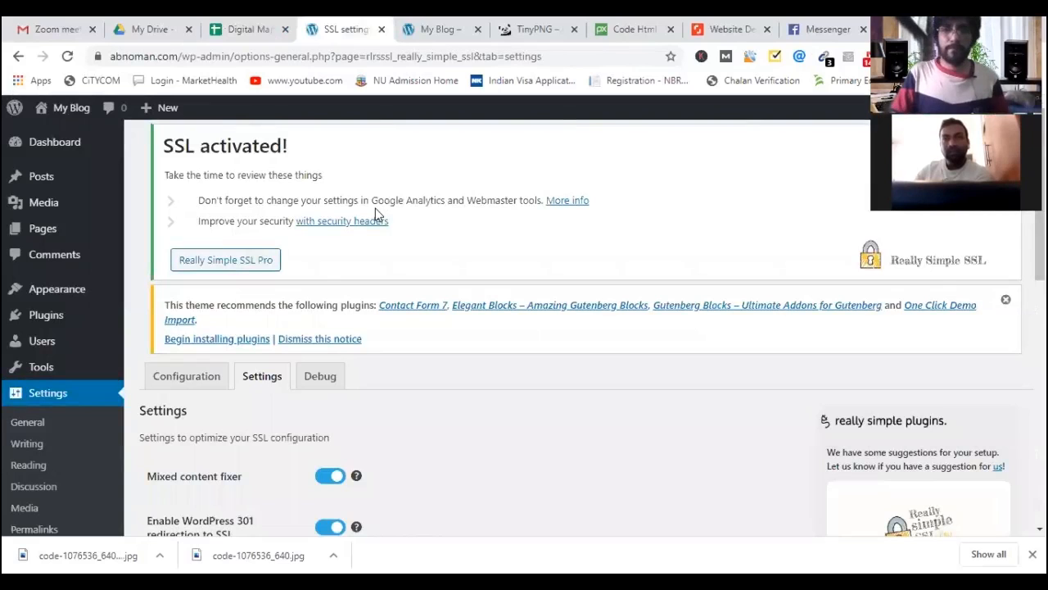
# Open a new tab and begin a 'site:https:' search, then go back to the spreadsheet.
pyautogui.hotkey('ctrl', 't')
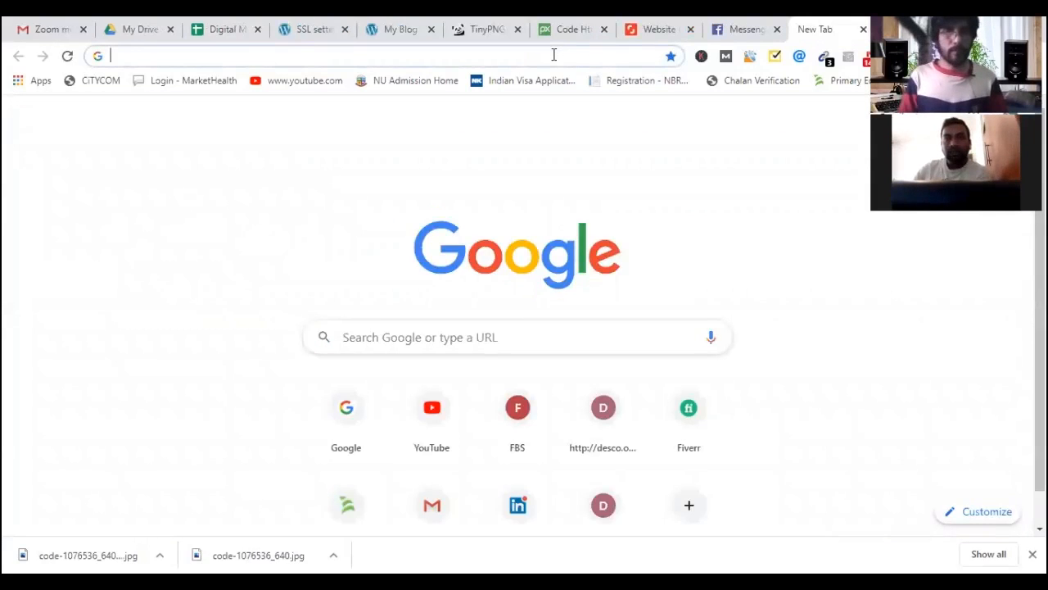
pyautogui.write('site:')
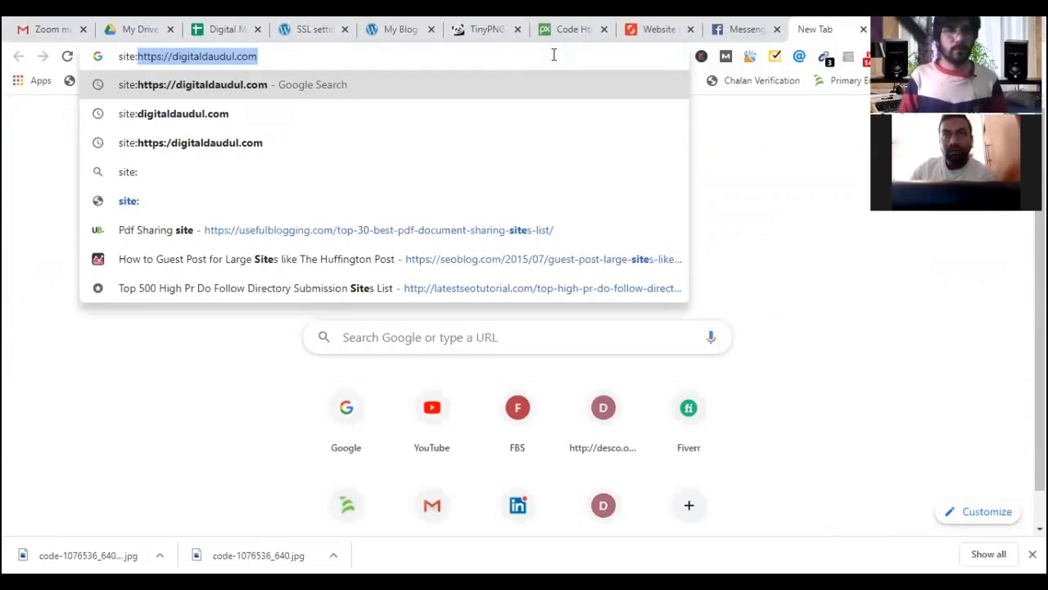
pyautogui.write('https:')
pyautogui.click(328, 30)
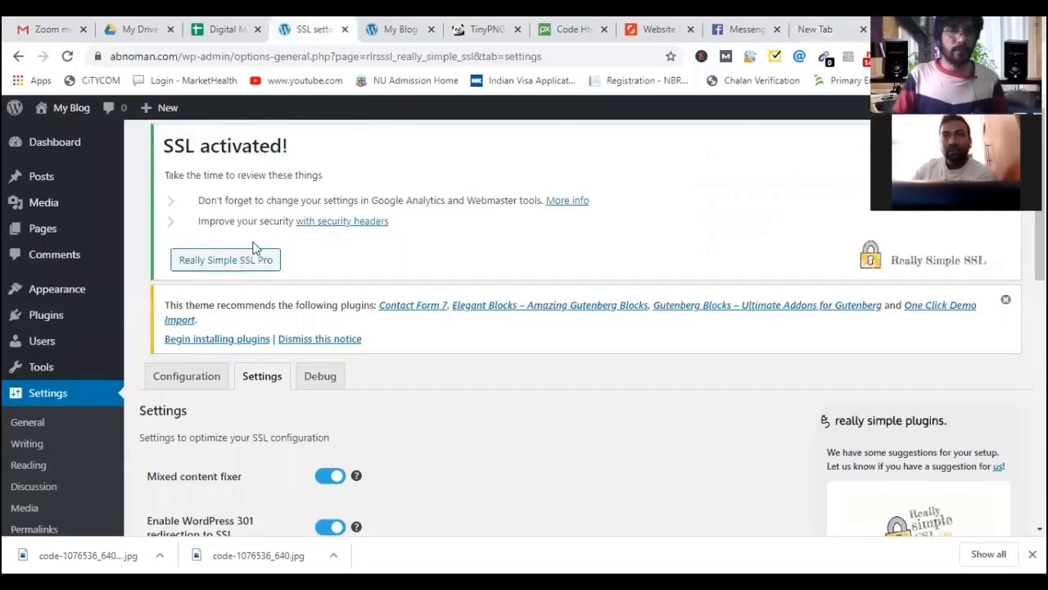
pyautogui.moveTo(70, 235)
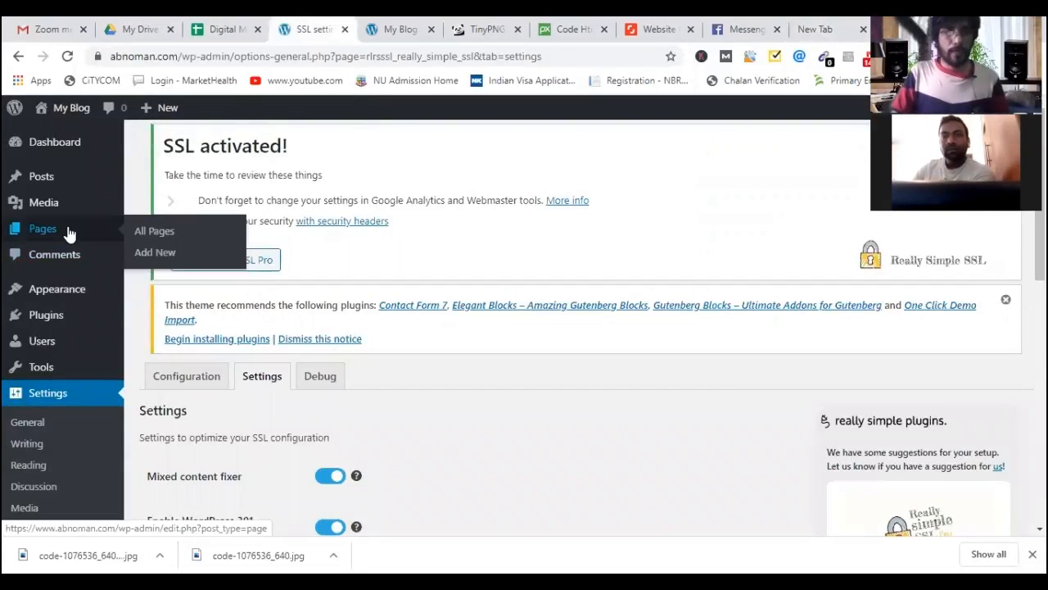
pyautogui.click(223, 33)
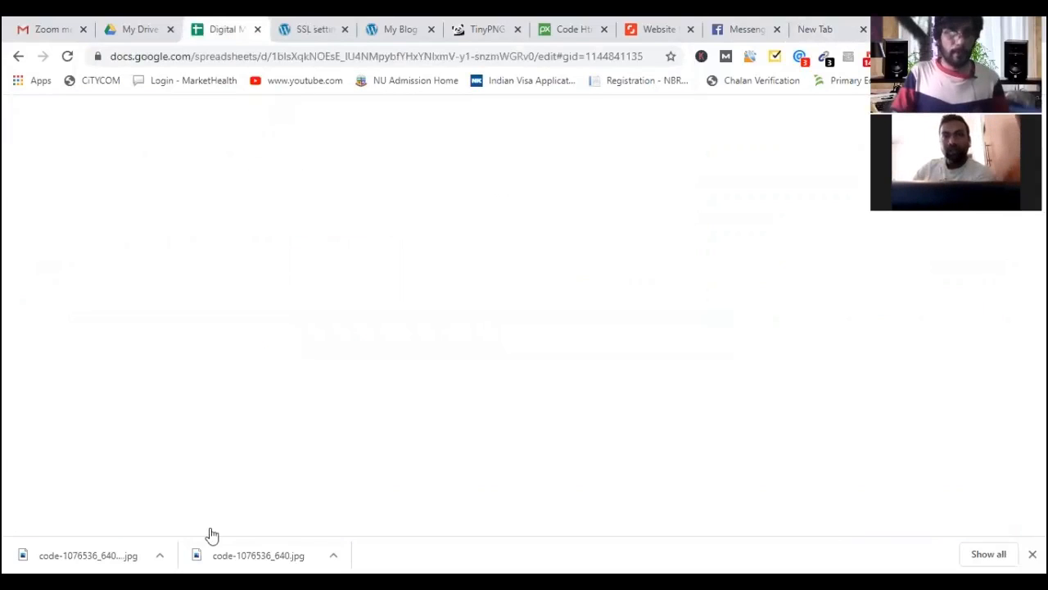
# Review the To do List sheet in Google Sheets, then go back to the WordPress SSL settings page.
pyautogui.click(272, 521)
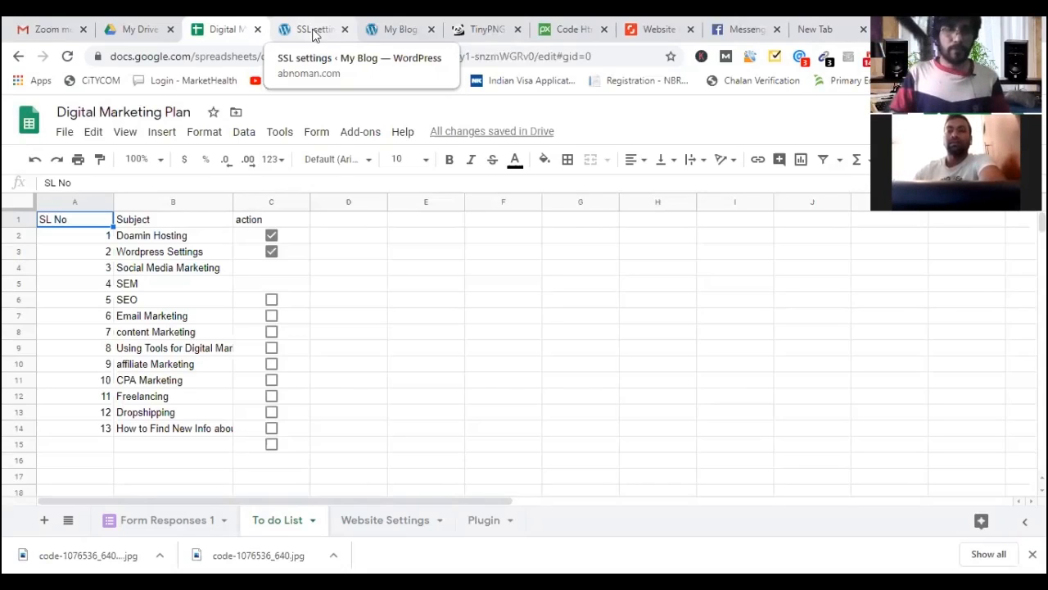
pyautogui.click(314, 36)
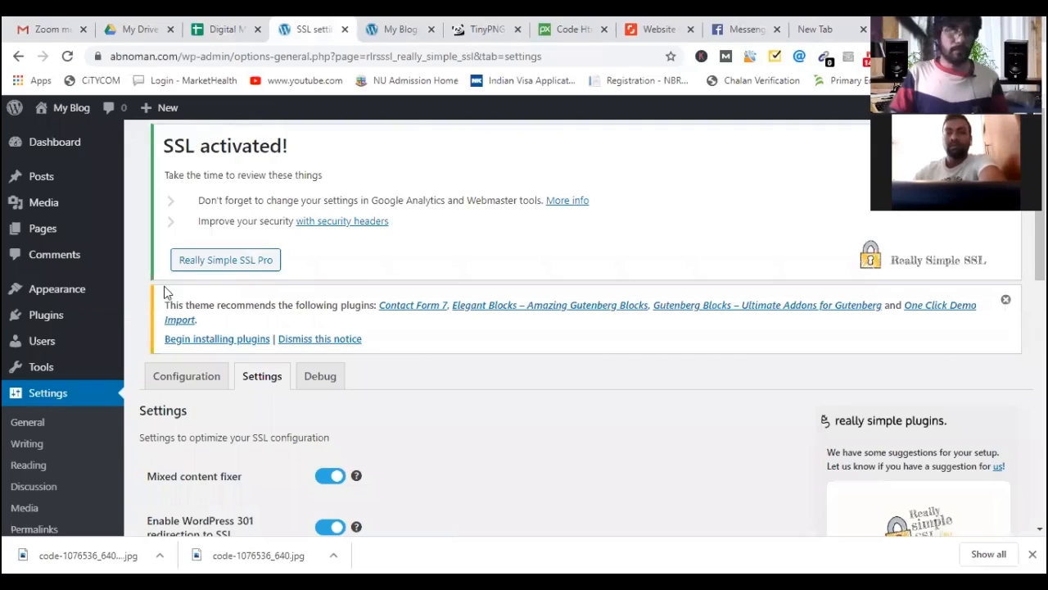
# Search the Add Plugins directory for 'All In One SEO'.
pyautogui.moveTo(49, 315)
pyautogui.click(158, 341)
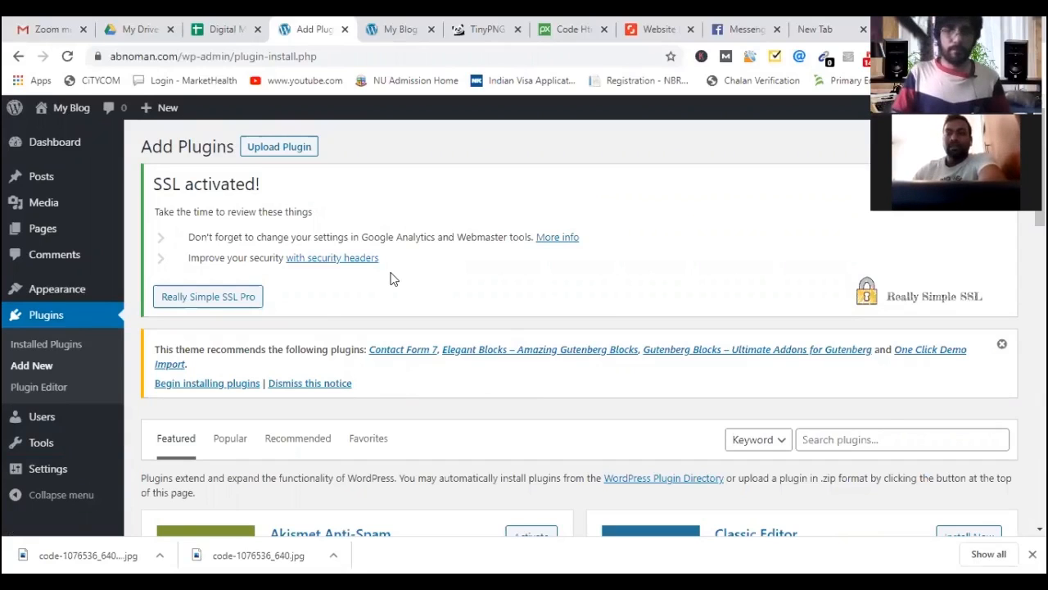
pyautogui.scroll(-2, 390, 279)
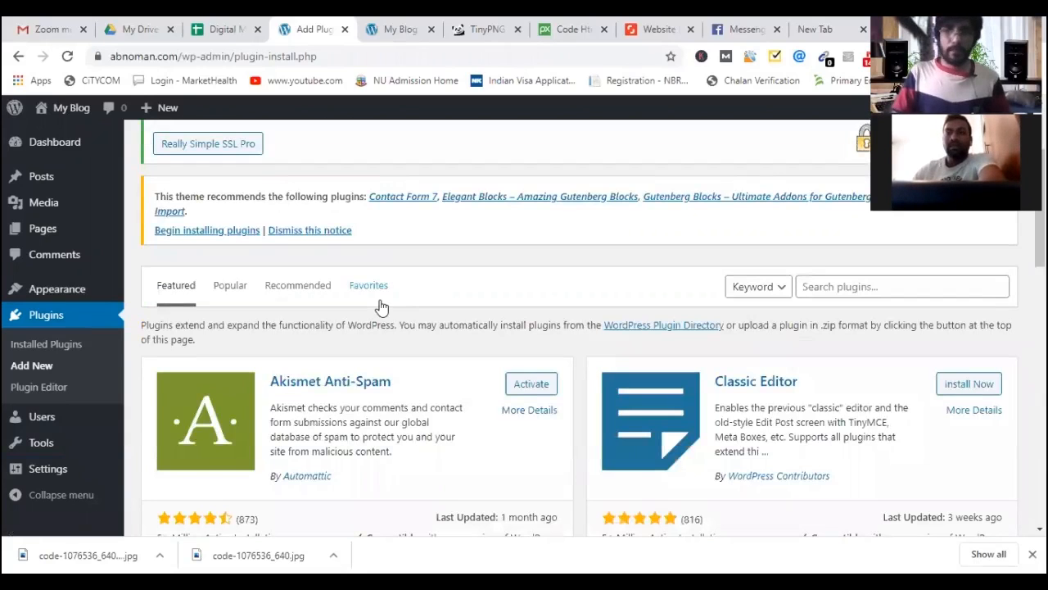
pyautogui.click(885, 291)
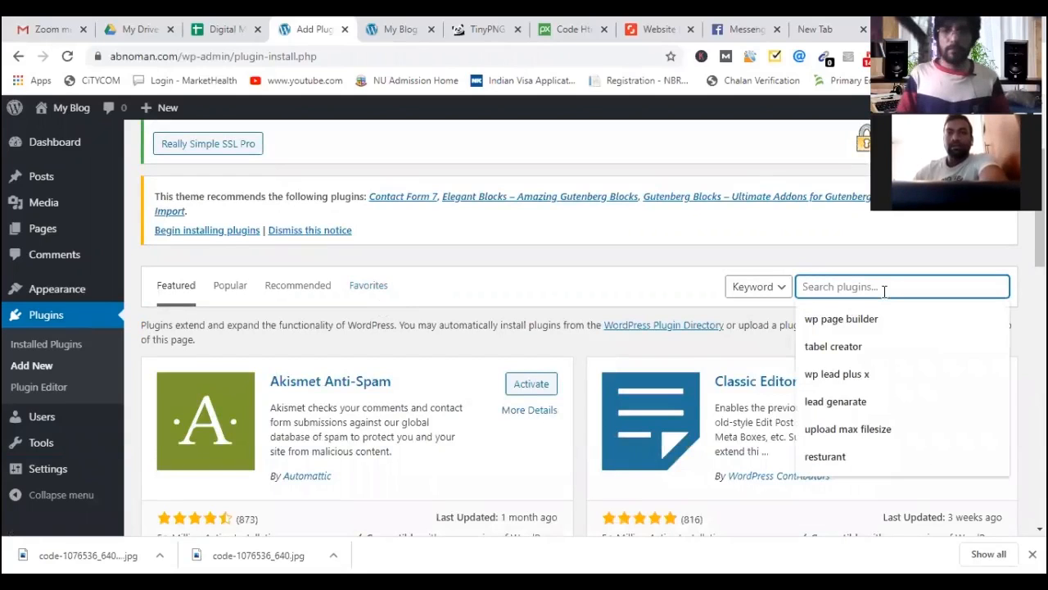
pyautogui.write('All')
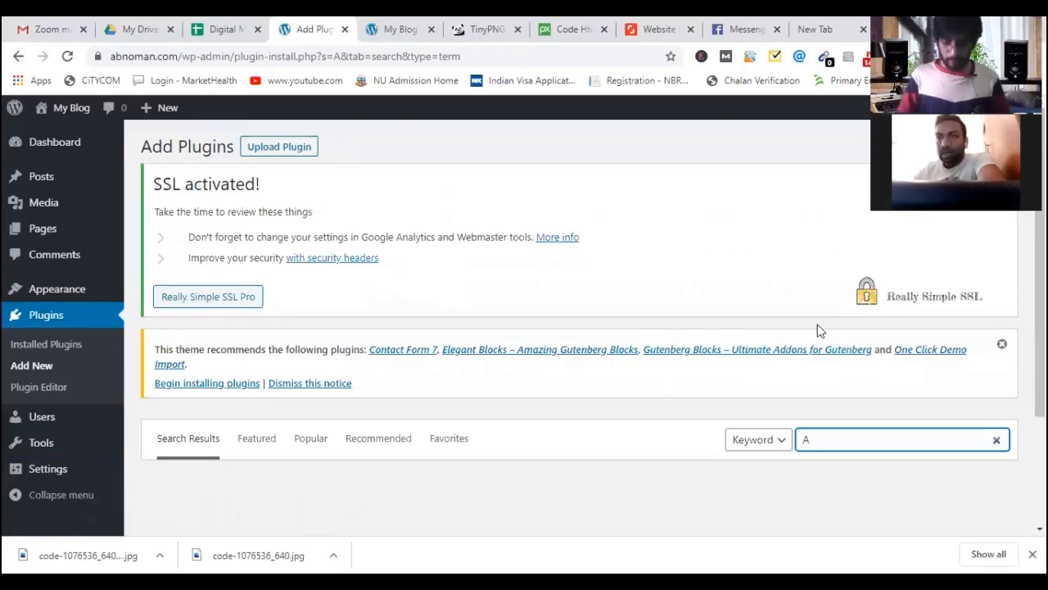
pyautogui.scroll(-2, 817, 324)
pyautogui.write('ll In One SEO')
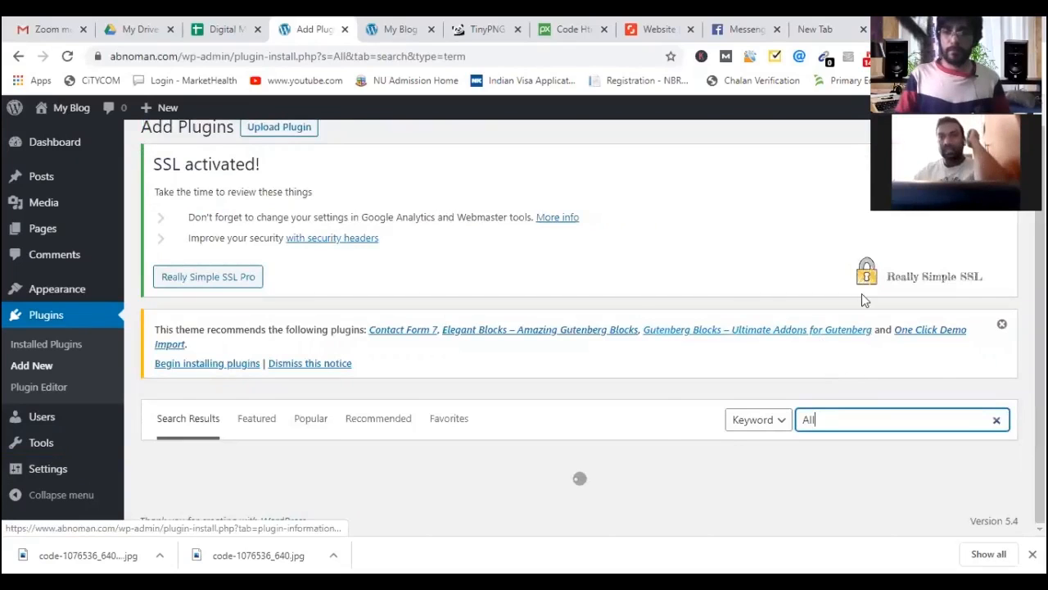
pyautogui.scroll(-2, 860, 289)
pyautogui.write('In One SEO')
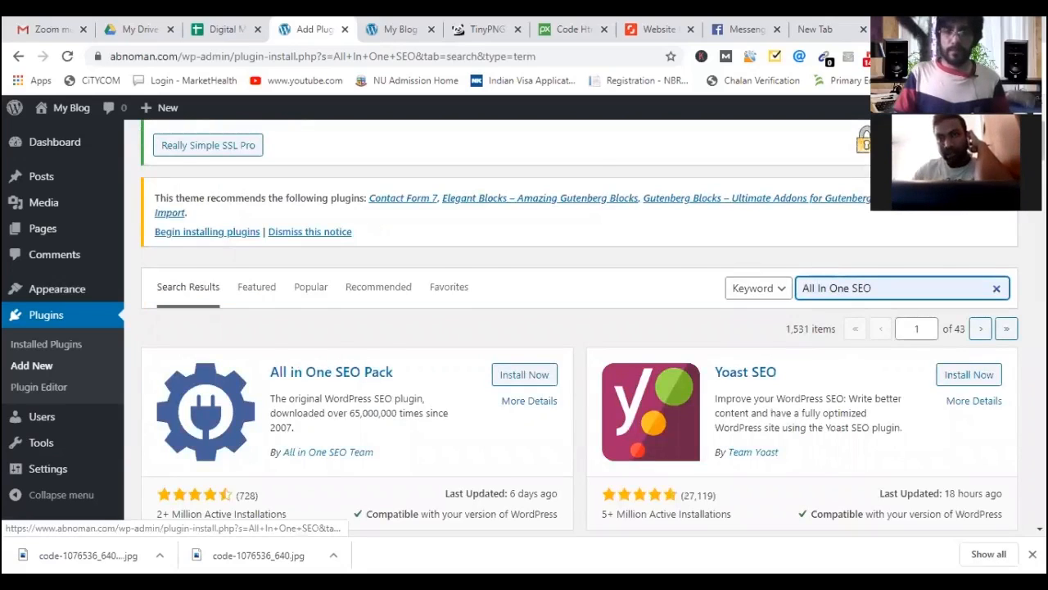
pyautogui.scroll(-3, 465, 237)
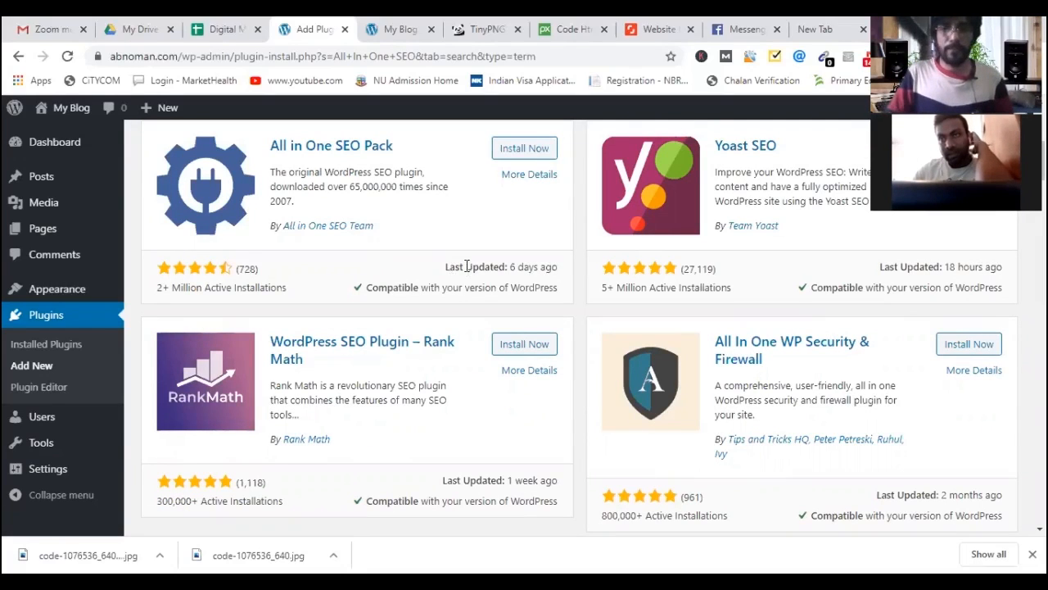
# Review the All in One SEO Pack card's description, last-updated date, ratings and active installations.
pyautogui.moveTo(528, 266); pyautogui.dragTo(447, 267)
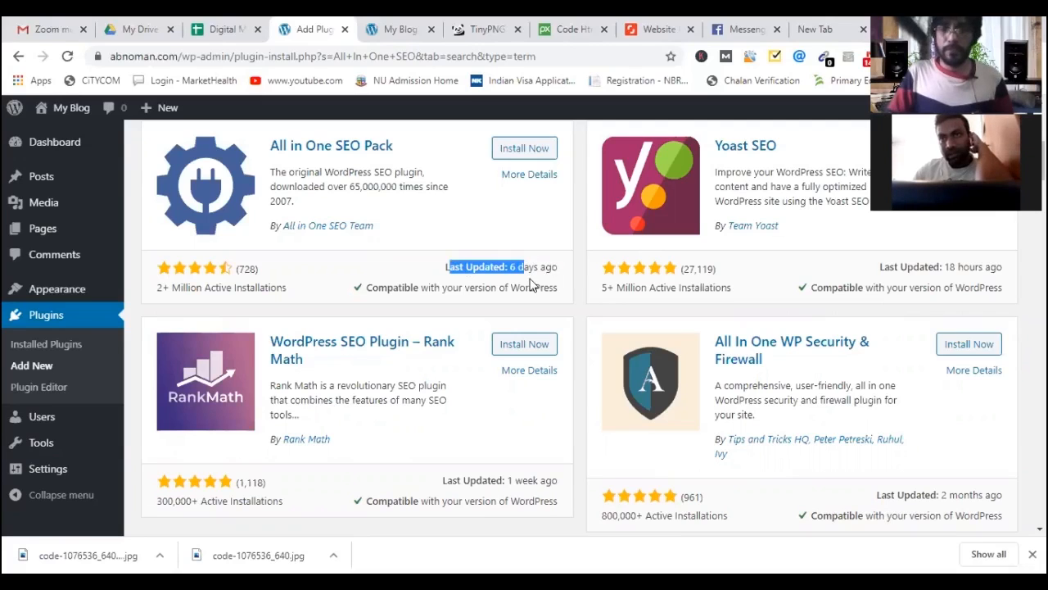
pyautogui.moveTo(531, 283); pyautogui.dragTo(559, 270)
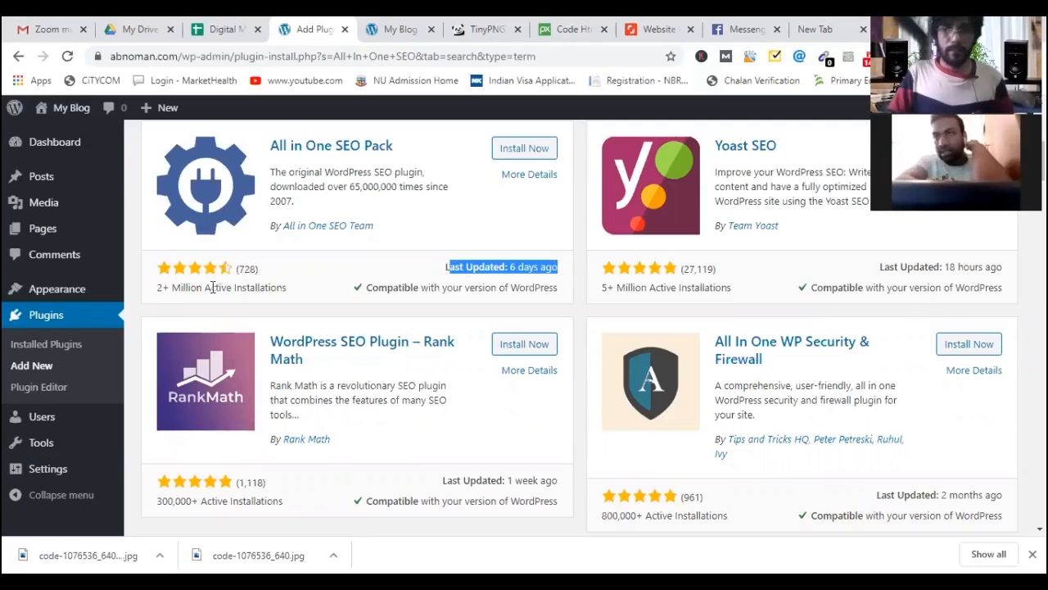
pyautogui.click(522, 271)
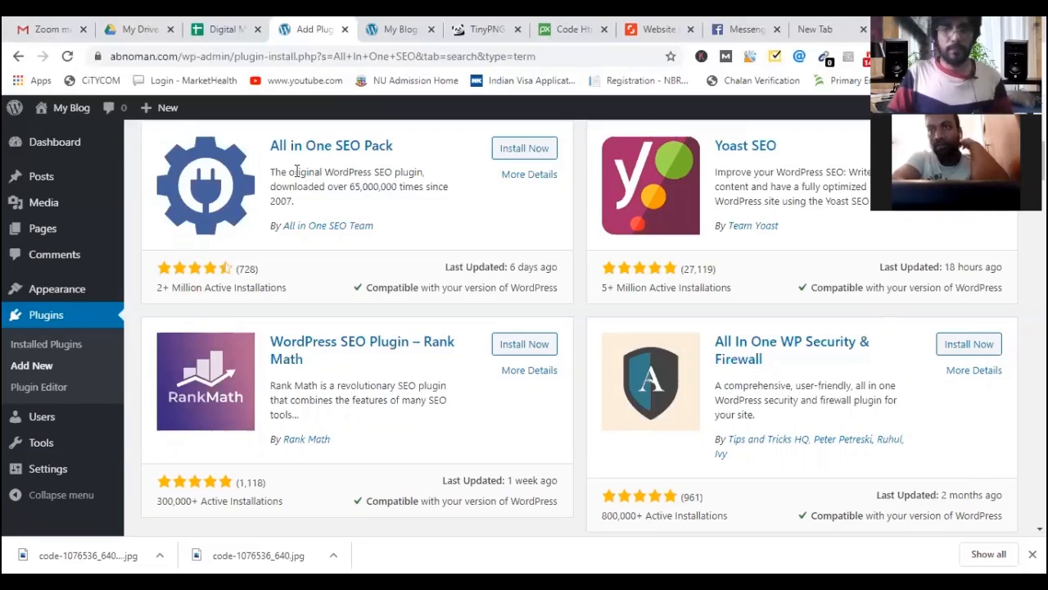
pyautogui.moveTo(292, 172); pyautogui.dragTo(386, 186)
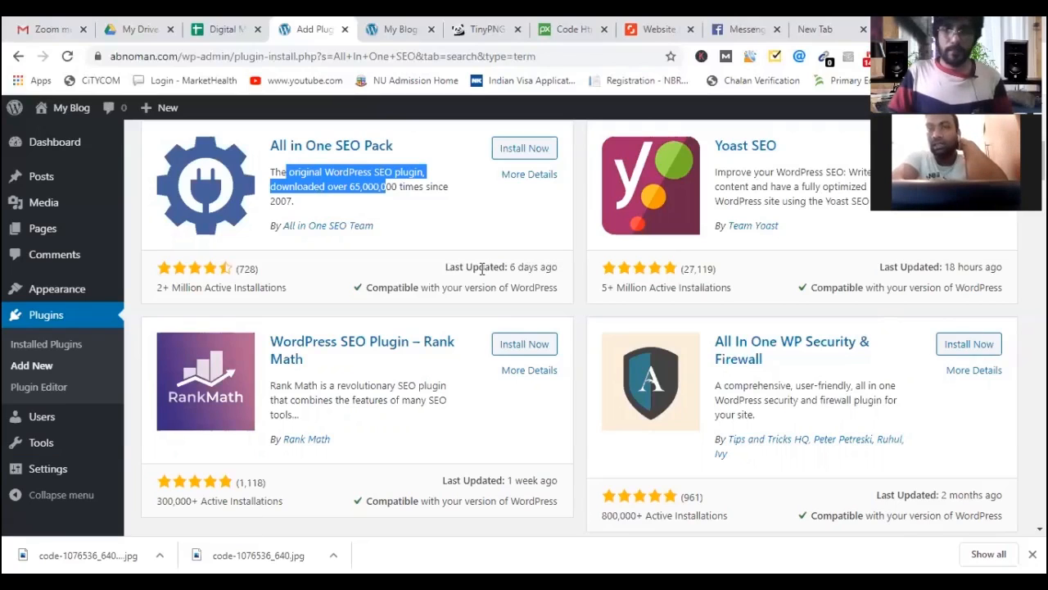
pyautogui.moveTo(554, 267); pyautogui.dragTo(445, 267)
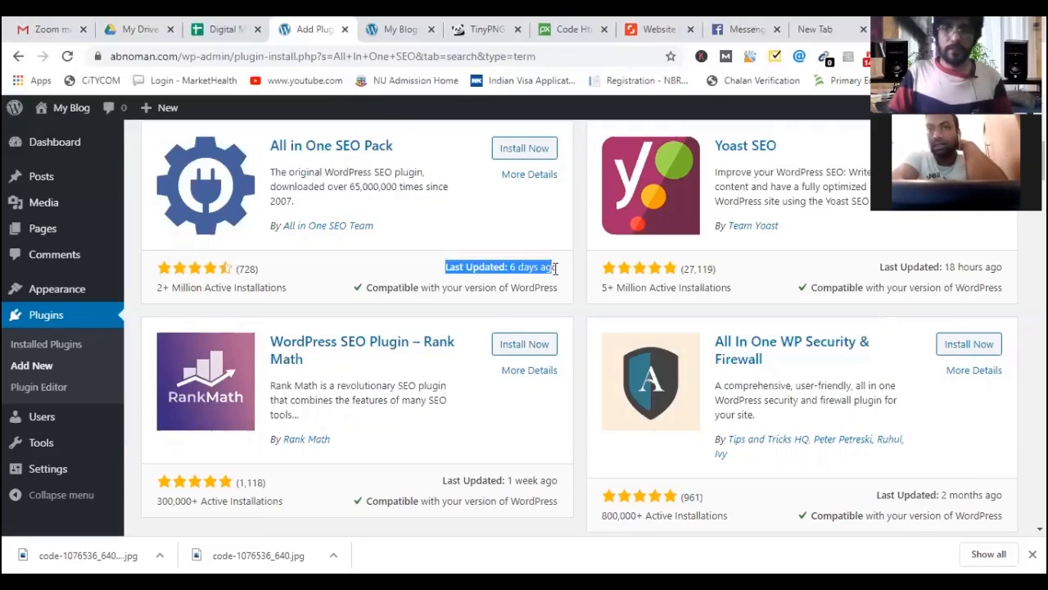
pyautogui.keyDown('shift'); pyautogui.click(180, 287); pyautogui.keyUp('shift')
pyautogui.keyDown('shift'); pyautogui.click(242, 288); pyautogui.keyUp('shift')
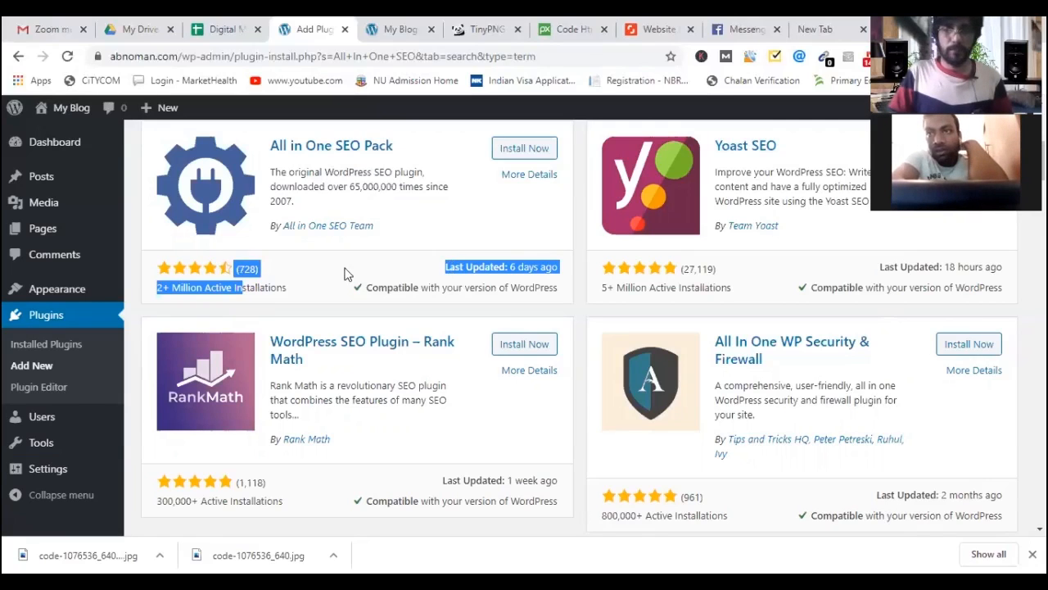
pyautogui.scroll(1, 514, 230)
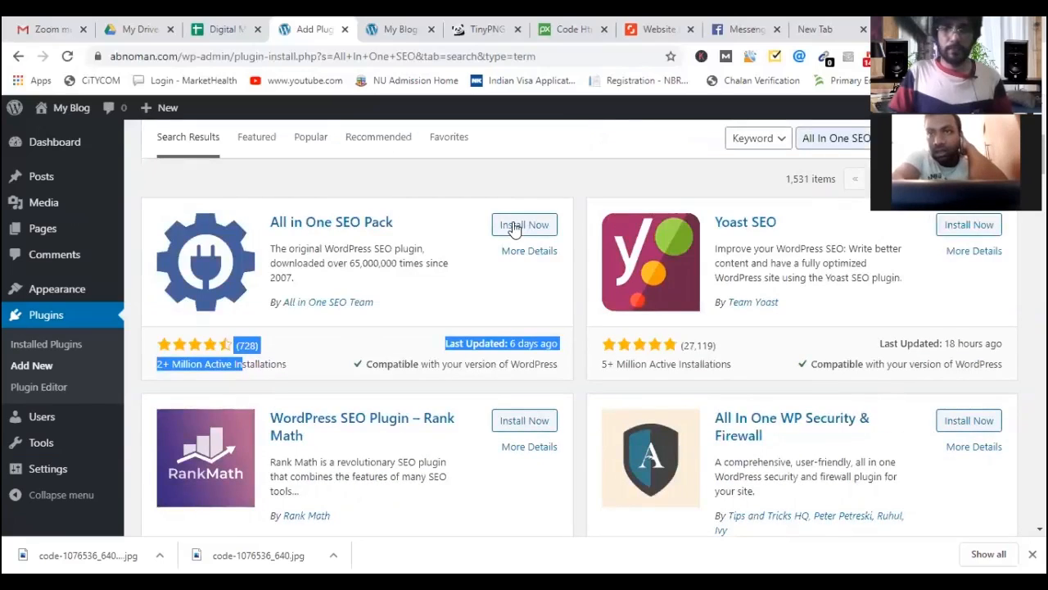
# Install the All in One SEO Pack plugin and activate it.
pyautogui.click(514, 230)
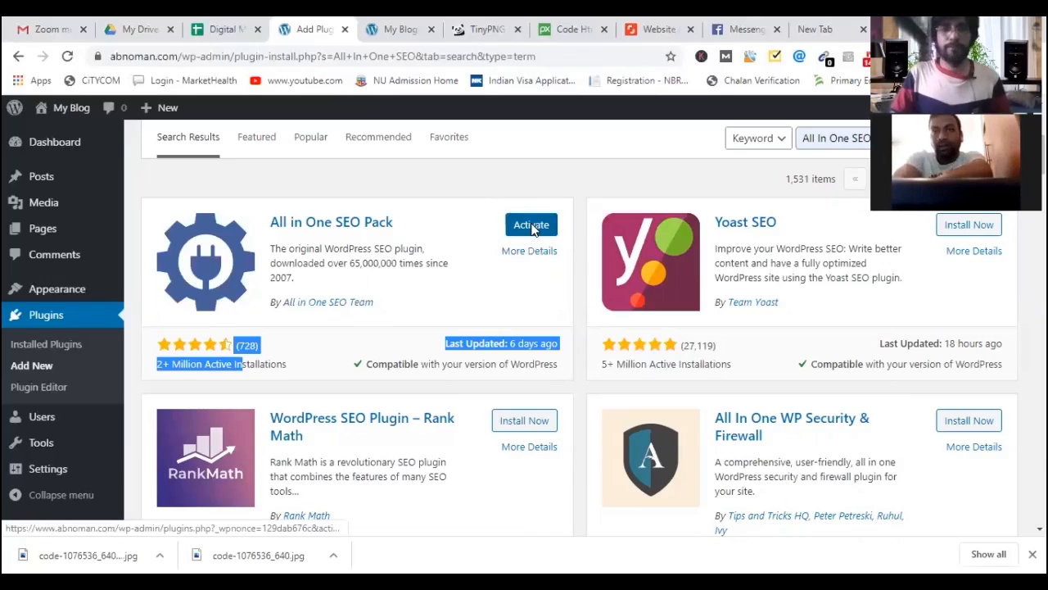
pyautogui.press('Return')
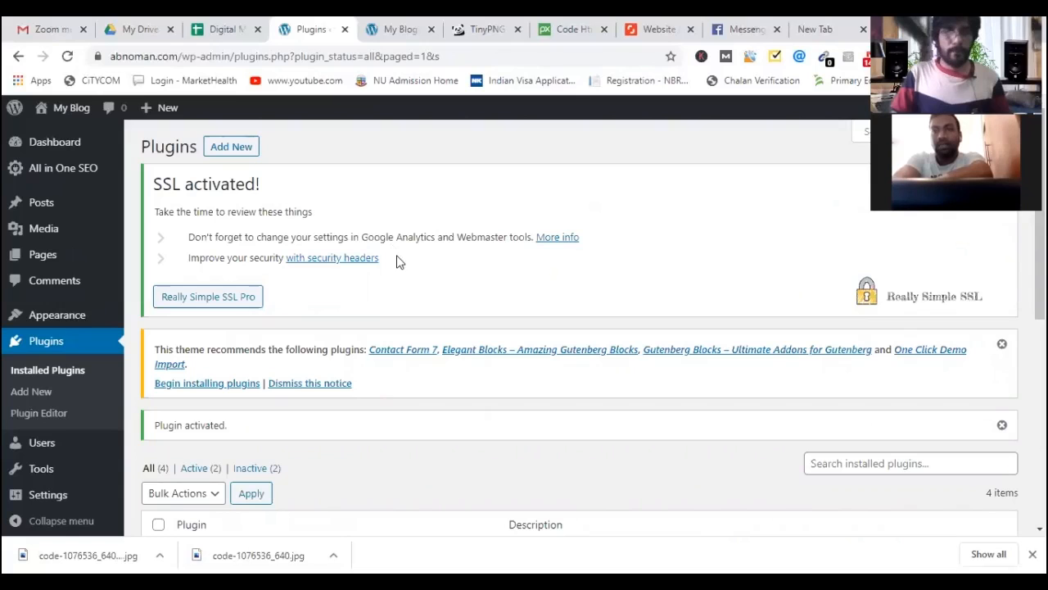
# Open All in One SEO from the admin sidebar, backing out of the pricing page to the 3.4.3 welcome page.
pyautogui.scroll(-2, 393, 275)
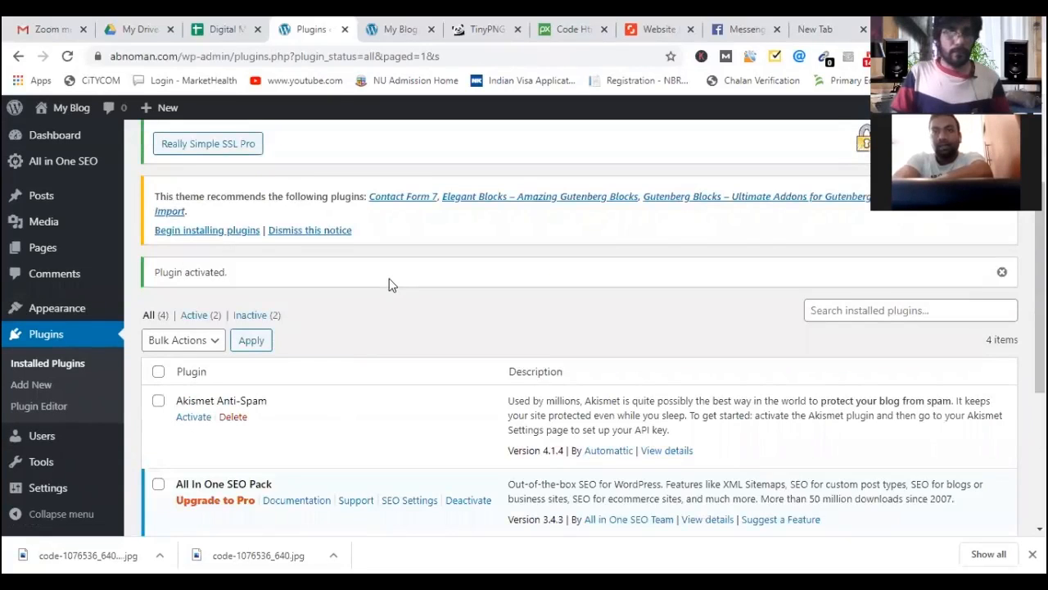
pyautogui.scroll(-3, 377, 303)
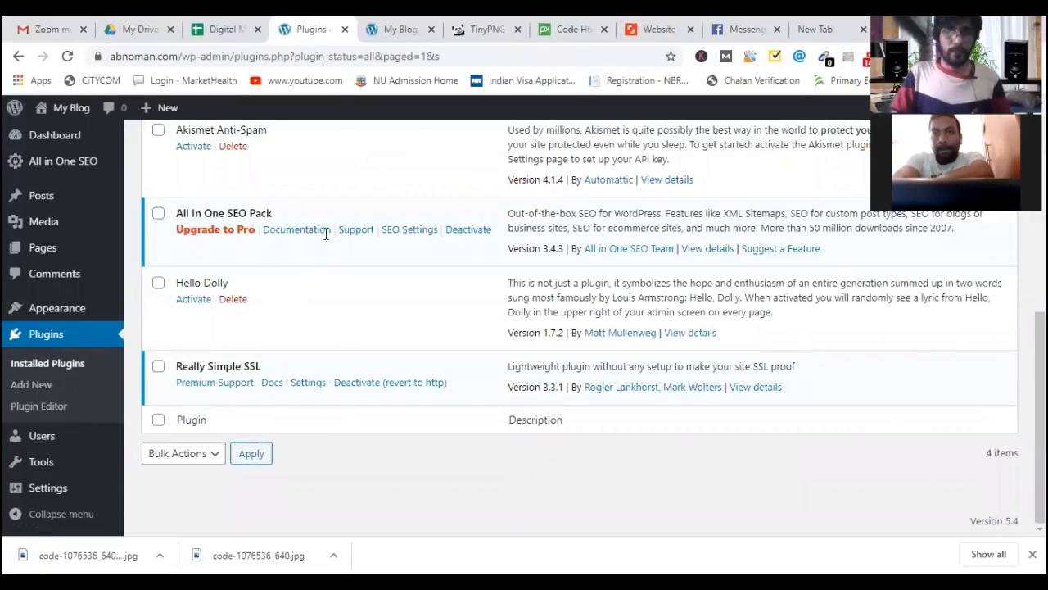
pyautogui.scroll(5, 325, 233)
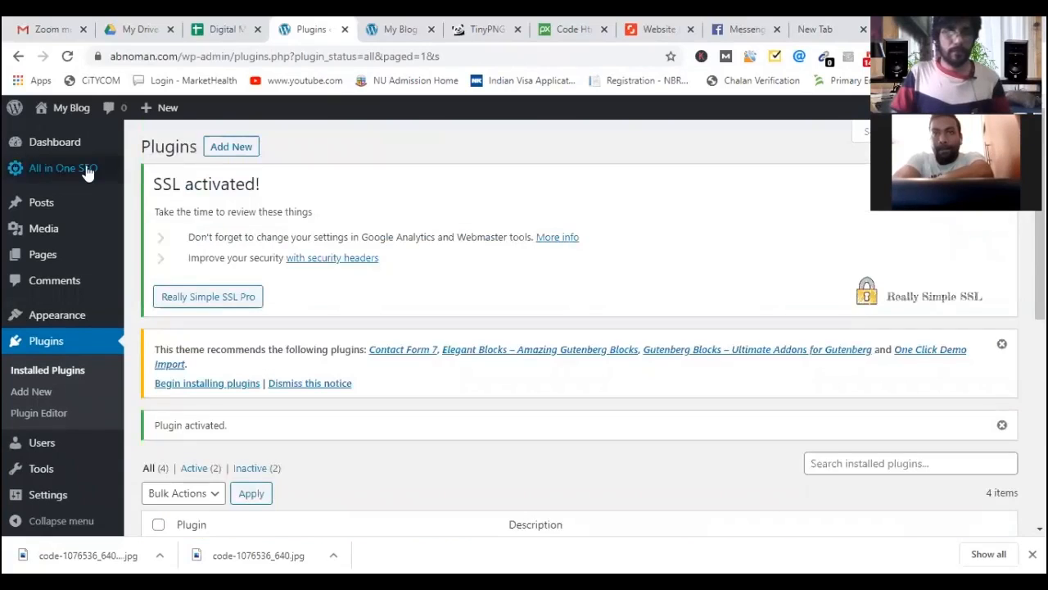
pyautogui.moveTo(31, 174)
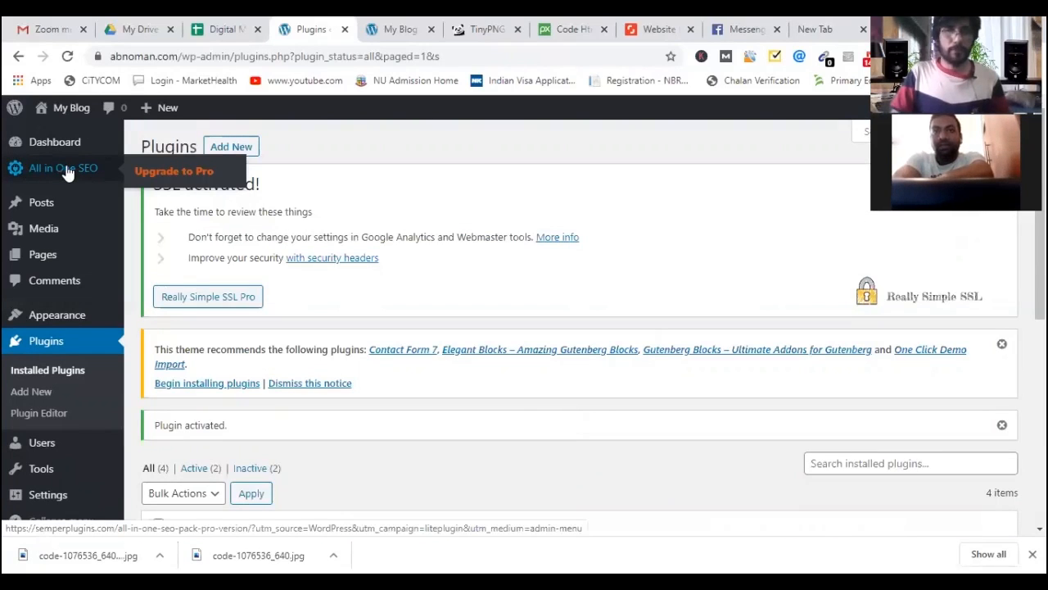
pyautogui.click(68, 172)
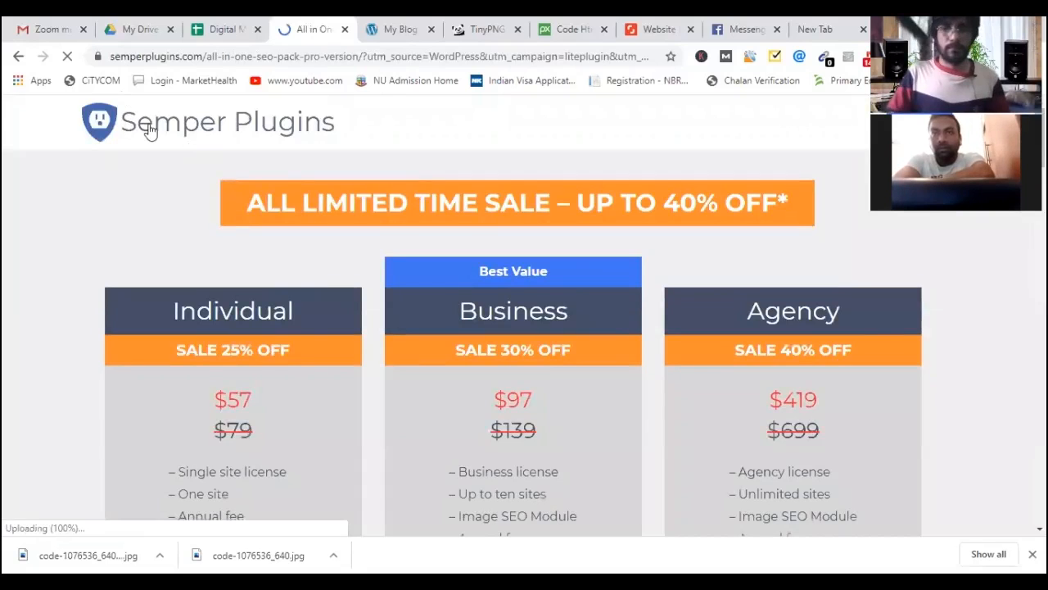
pyautogui.click(16, 57)
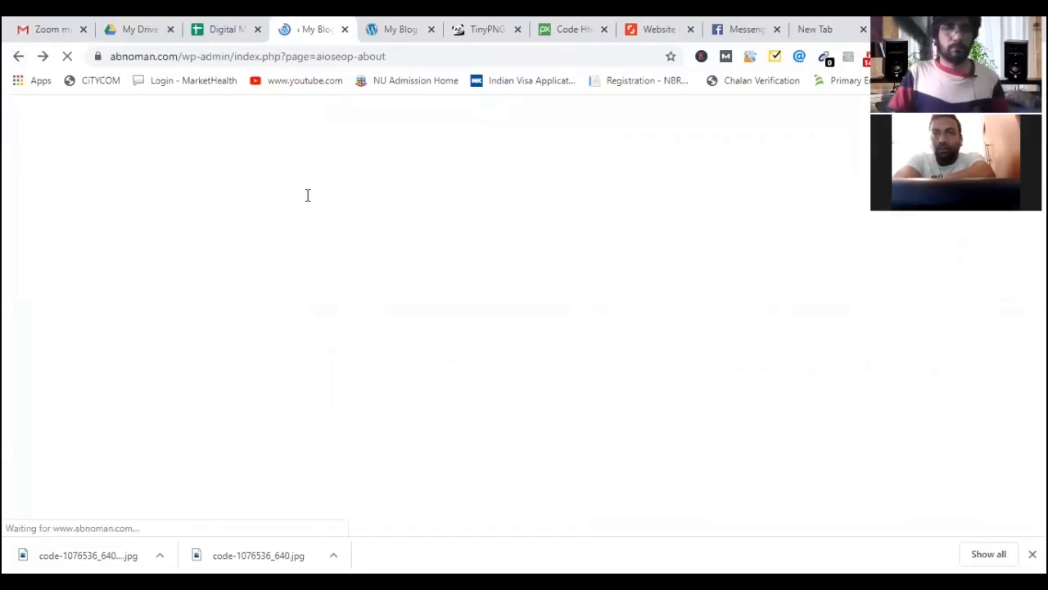
pyautogui.scroll(-3, 298, 237)
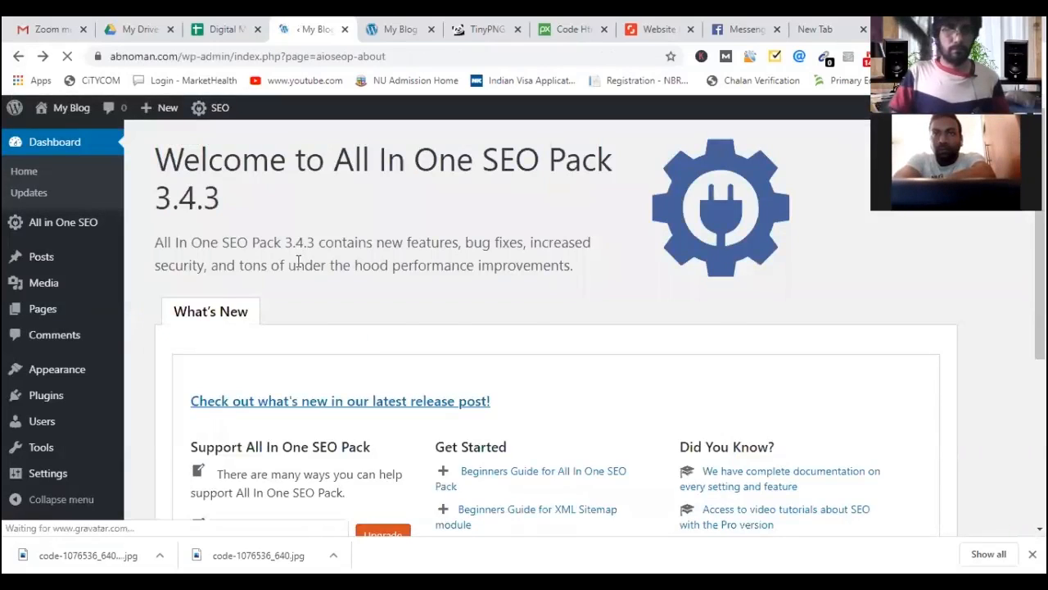
pyautogui.scroll(-4, 298, 260)
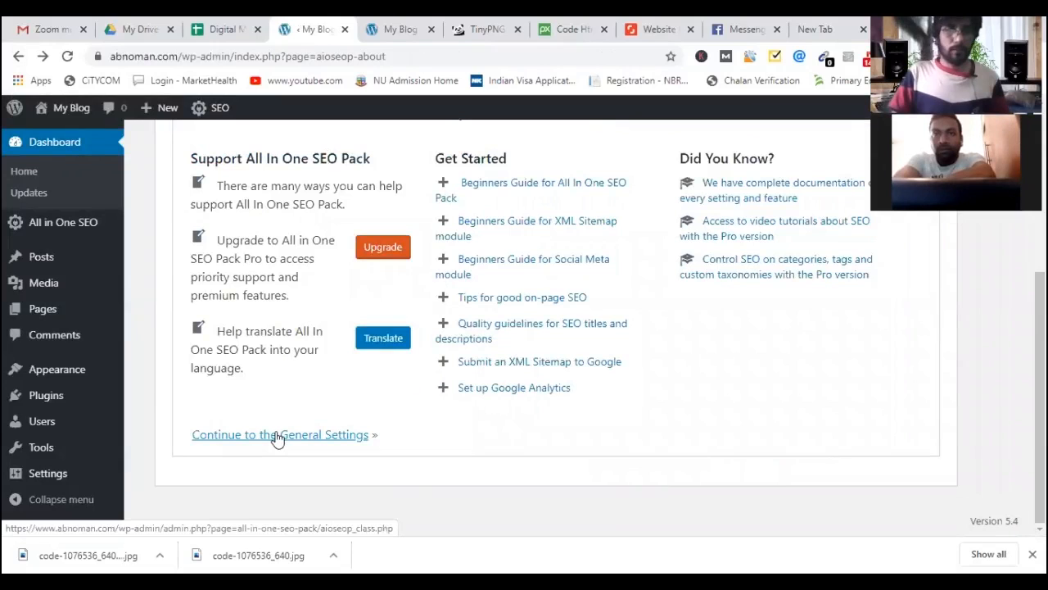
# Continue to the All in One SEO General Settings, select the empty Home Title field, and open a blank tab.
pyautogui.click(277, 439)
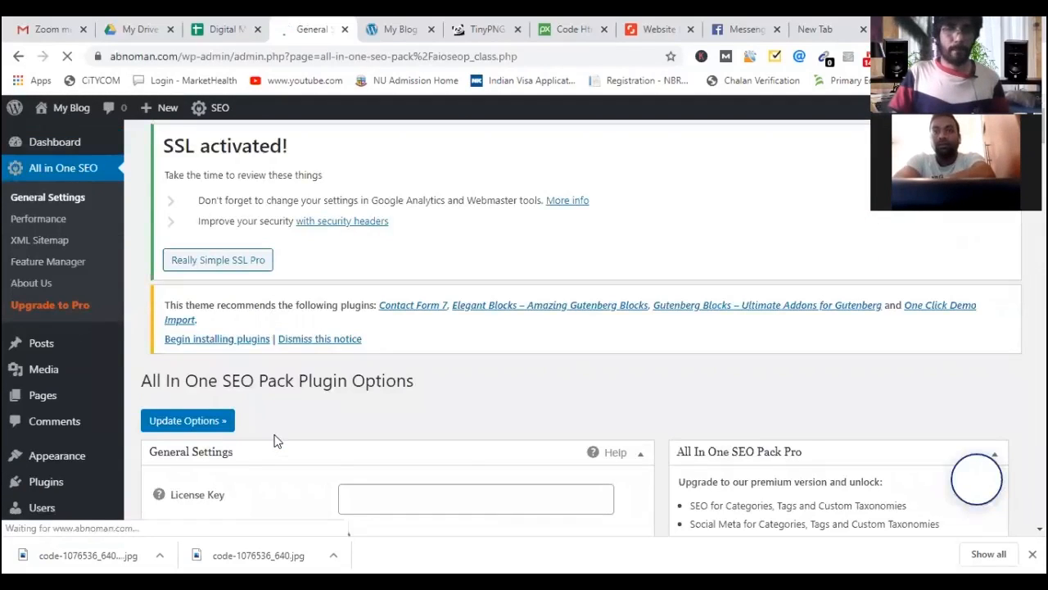
pyautogui.scroll(-2, 278, 430)
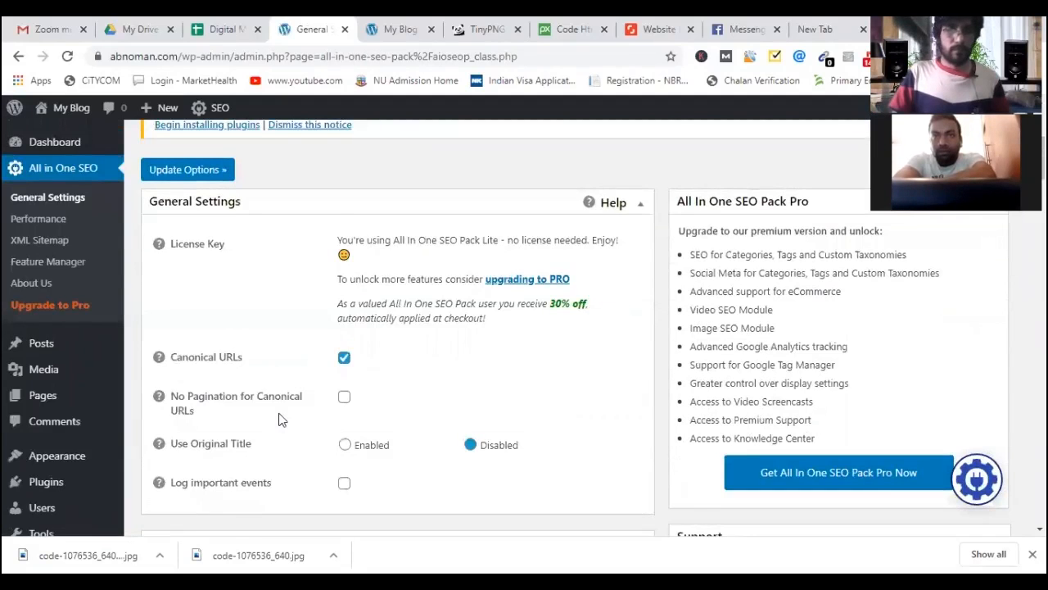
pyautogui.scroll(-2, 278, 419)
pyautogui.scroll(-2, 414, 260)
pyautogui.click(418, 262)
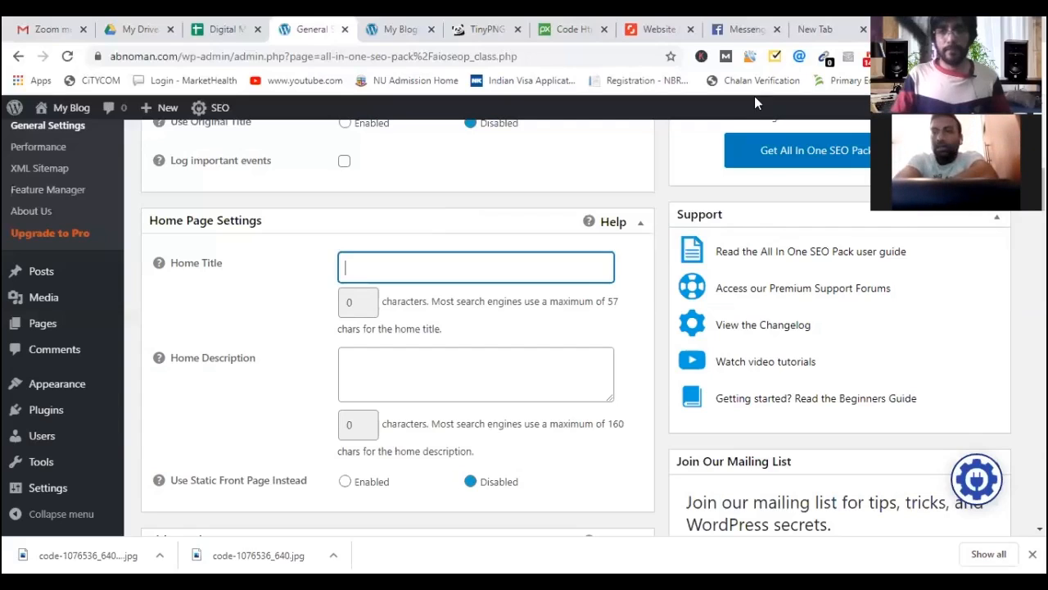
pyautogui.hotkey('ctrl', 't')
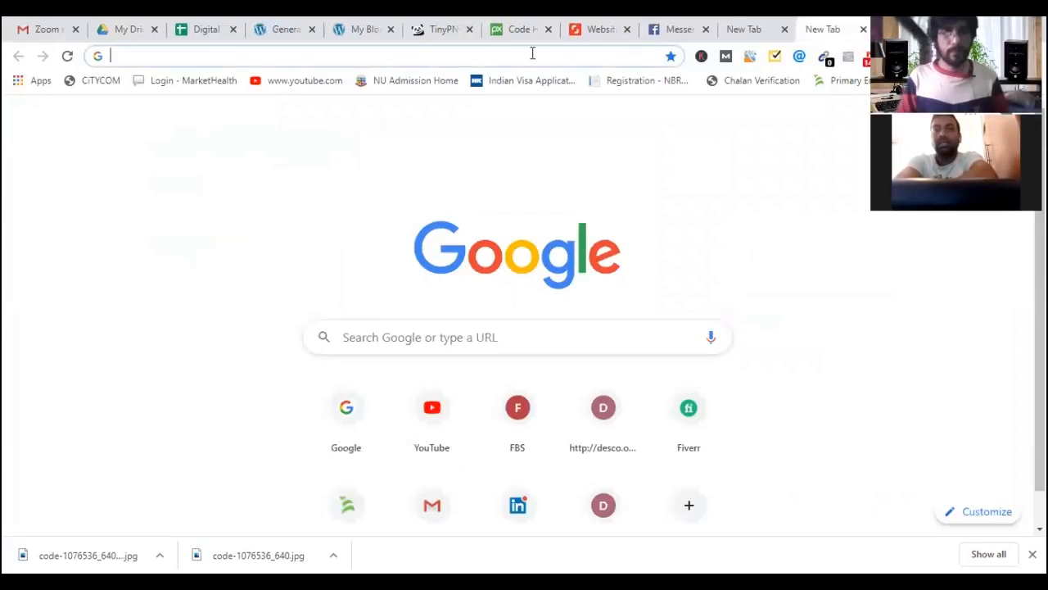
# Search Google for 'digital marketing', dismiss the location prompt, then return to the WordPress tab.
pyautogui.write('di')
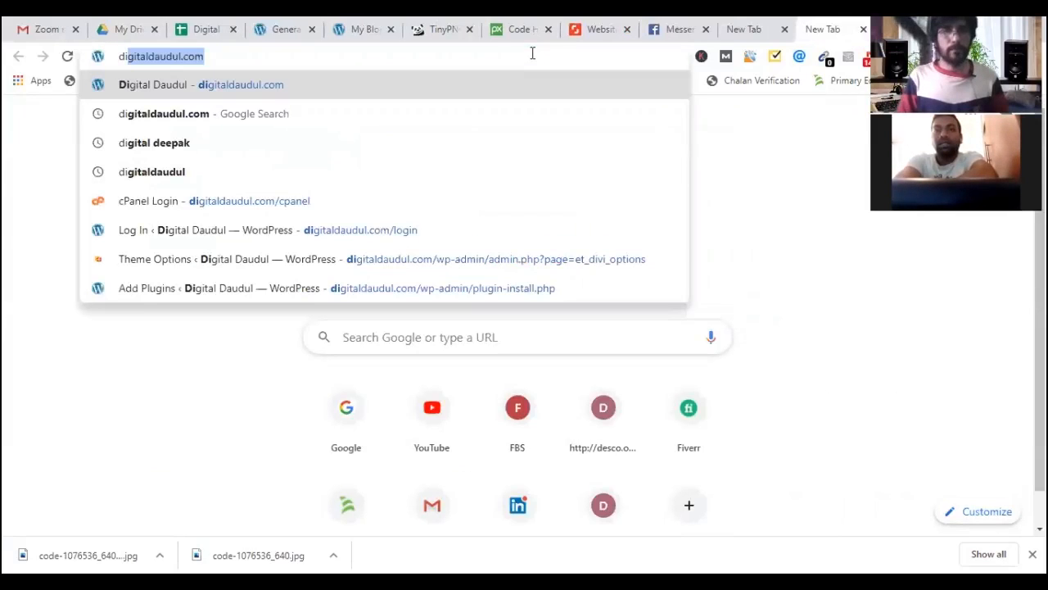
pyautogui.write('gital ma')
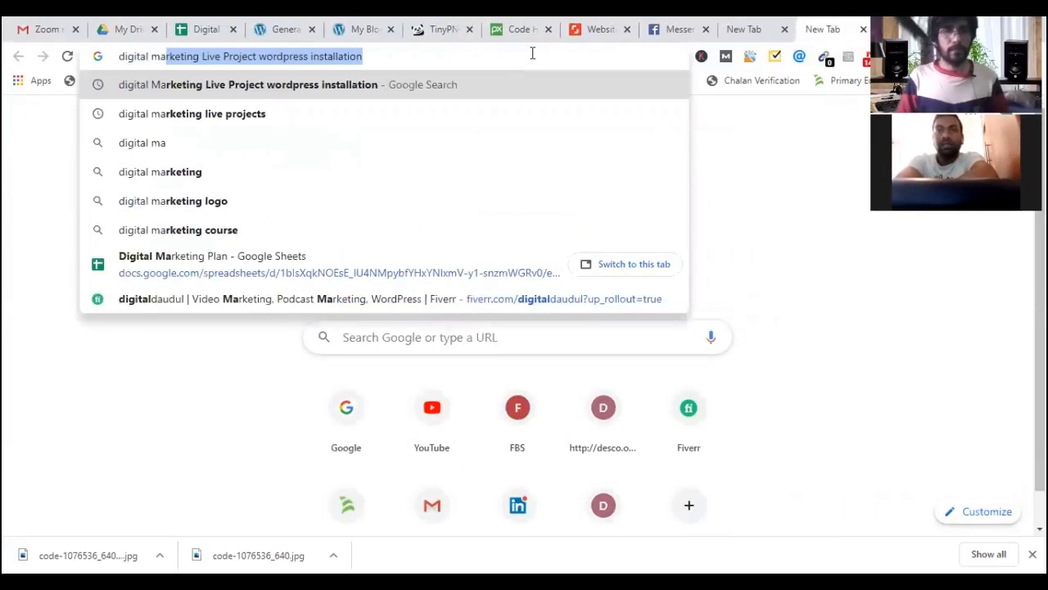
pyautogui.write('rkeitn')
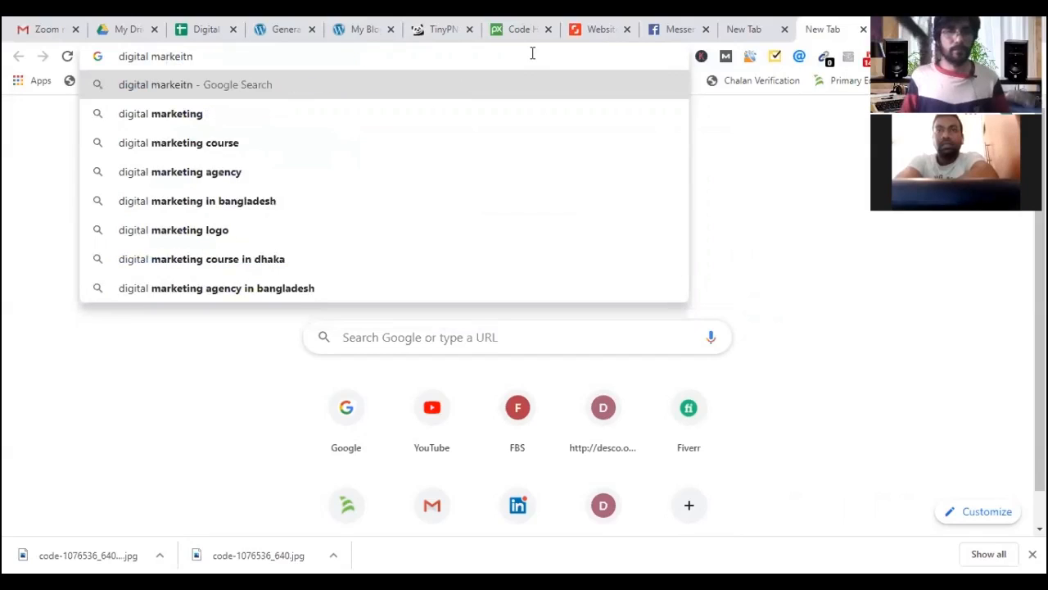
pyautogui.press('Down')
pyautogui.press('Return')
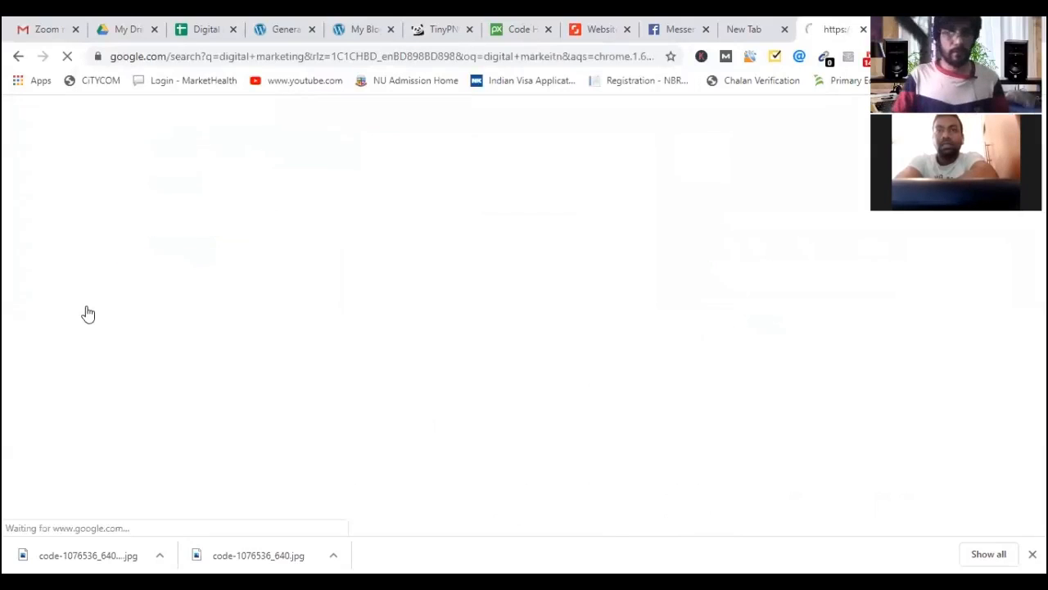
pyautogui.scroll(-5, 87, 314)
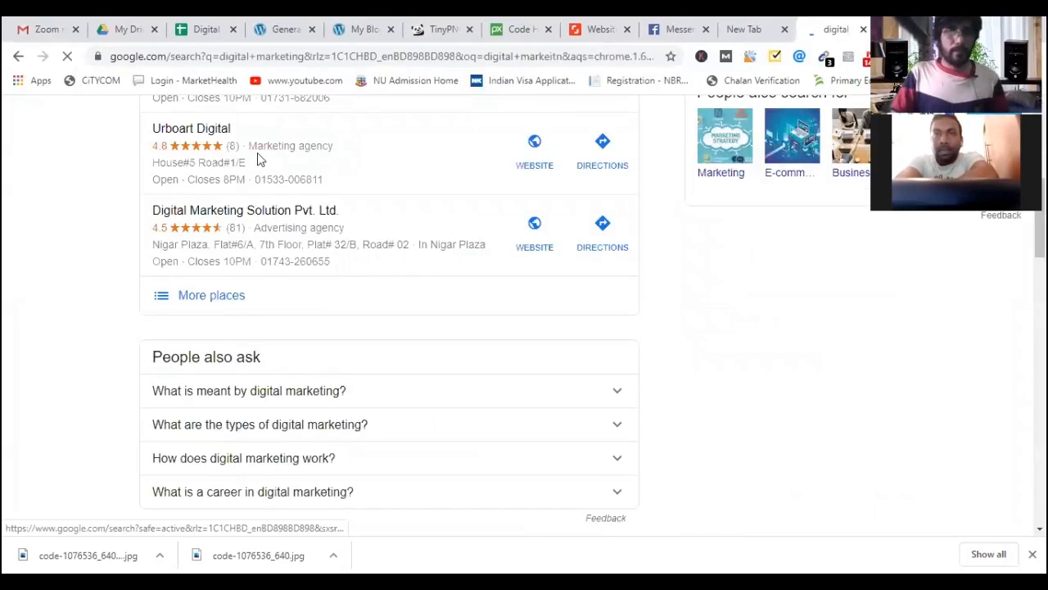
pyautogui.scroll(-5, 315, 85)
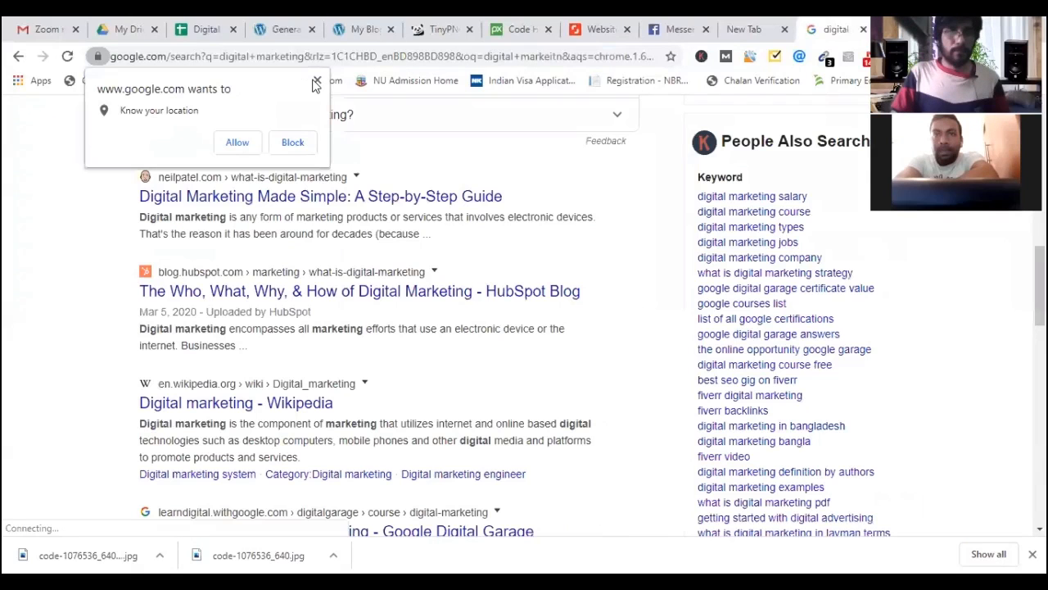
pyautogui.click(174, 198)
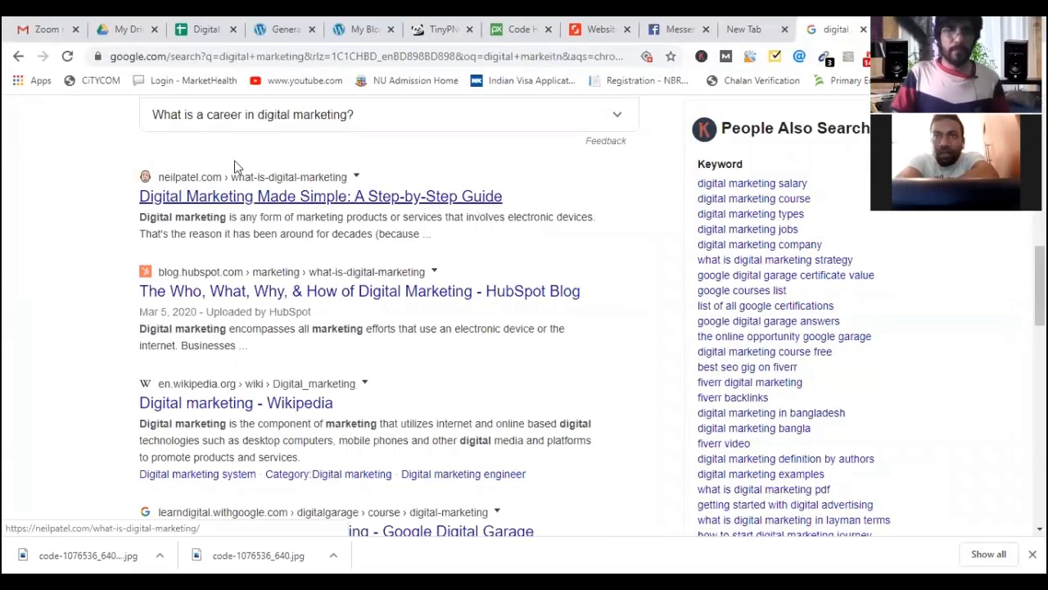
pyautogui.click(270, 38)
# Enter 'Digital Marketing Agecny' as the Home Title, check its help note, and select Home Description.
pyautogui.click(367, 260)
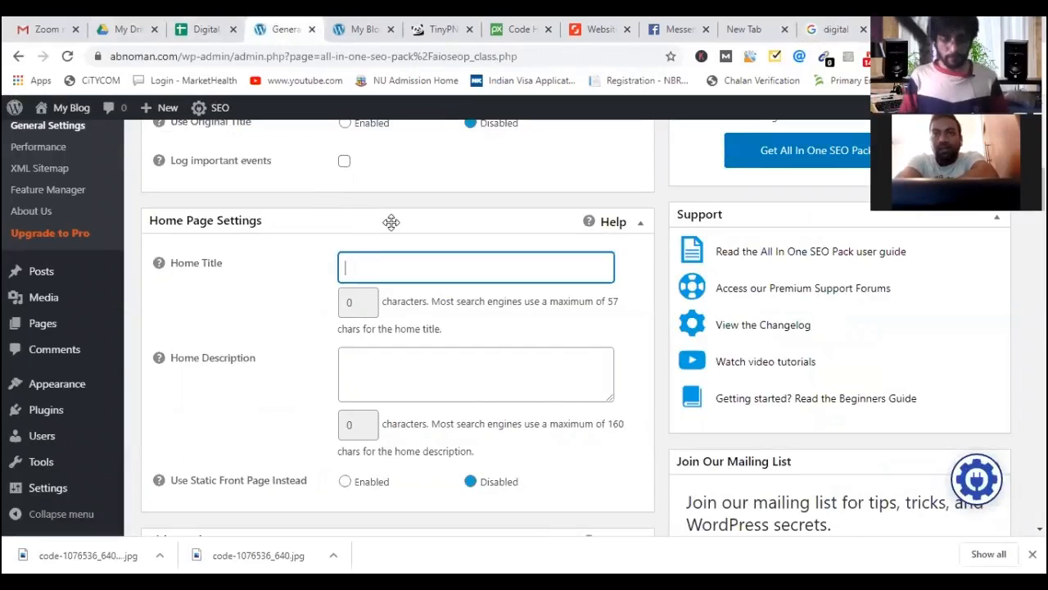
pyautogui.write('Digital Marketing')
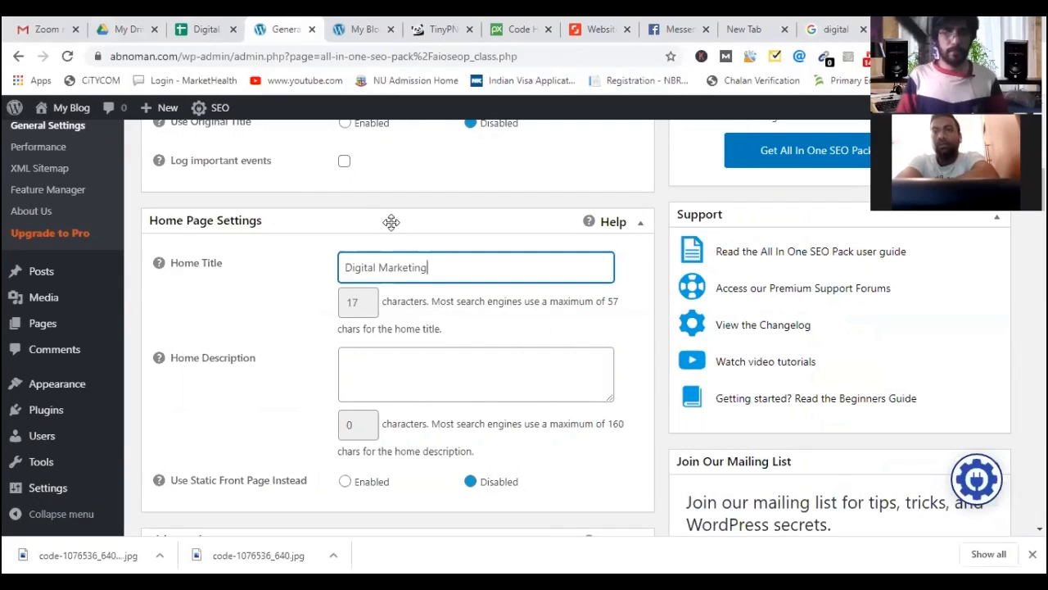
pyautogui.write(' Age')
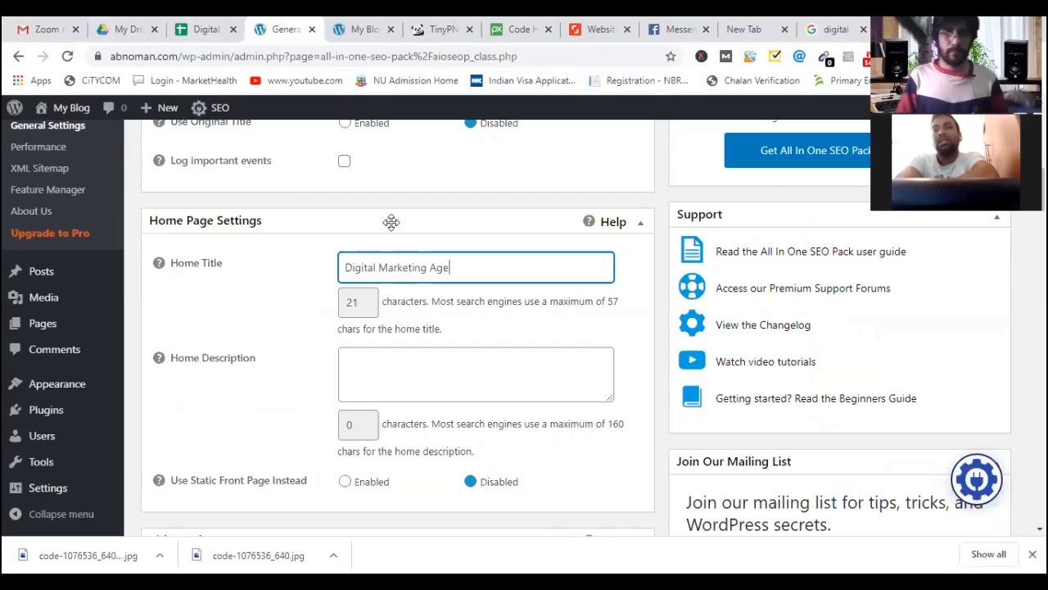
pyautogui.write('cny')
pyautogui.scroll(1, 292, 281)
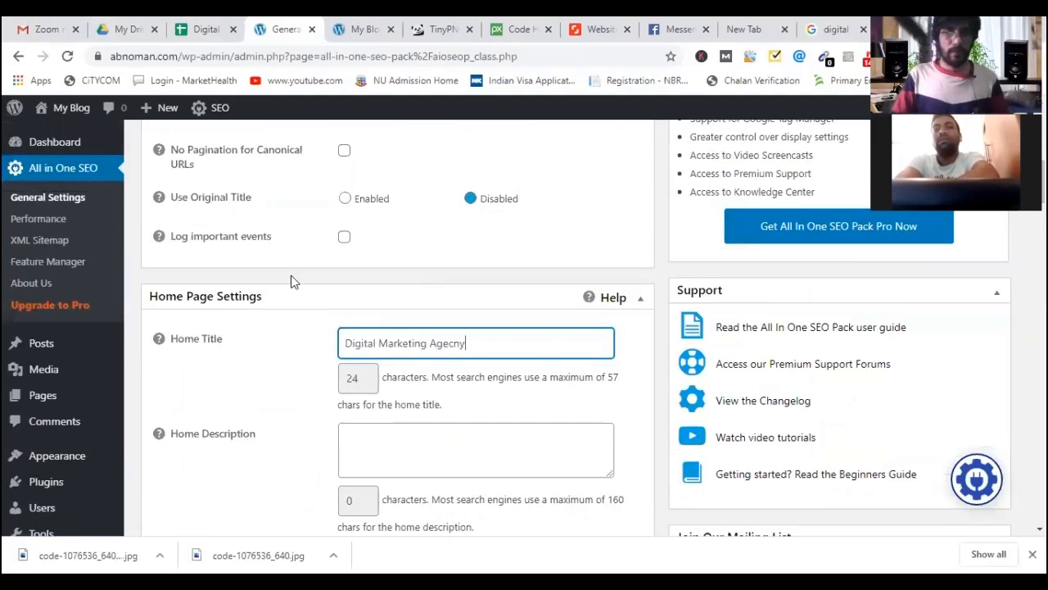
pyautogui.scroll(-3, 292, 281)
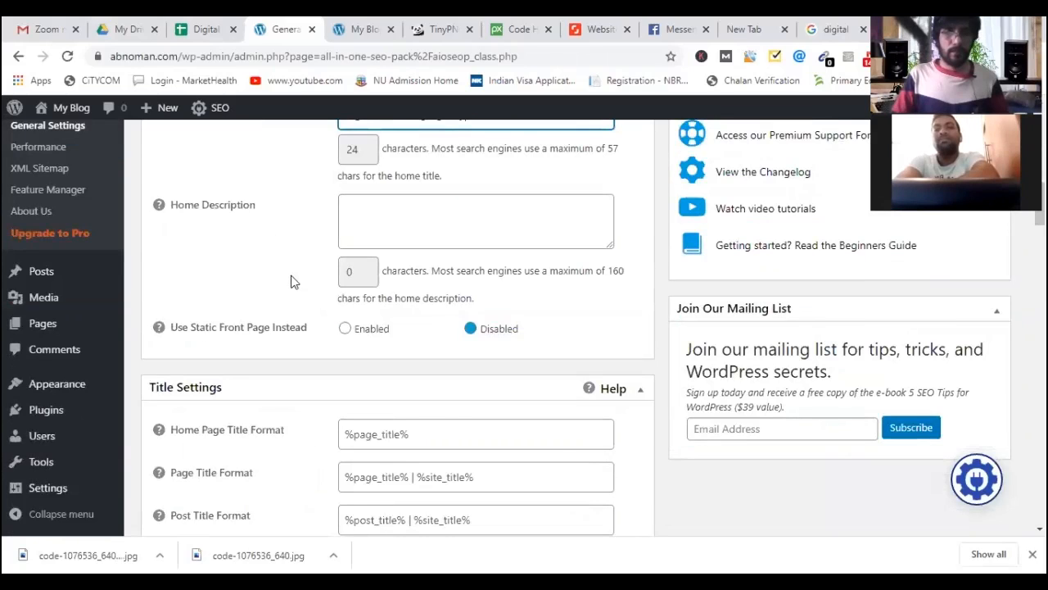
pyautogui.scroll(4, 299, 303)
pyautogui.scroll(-1, 237, 327)
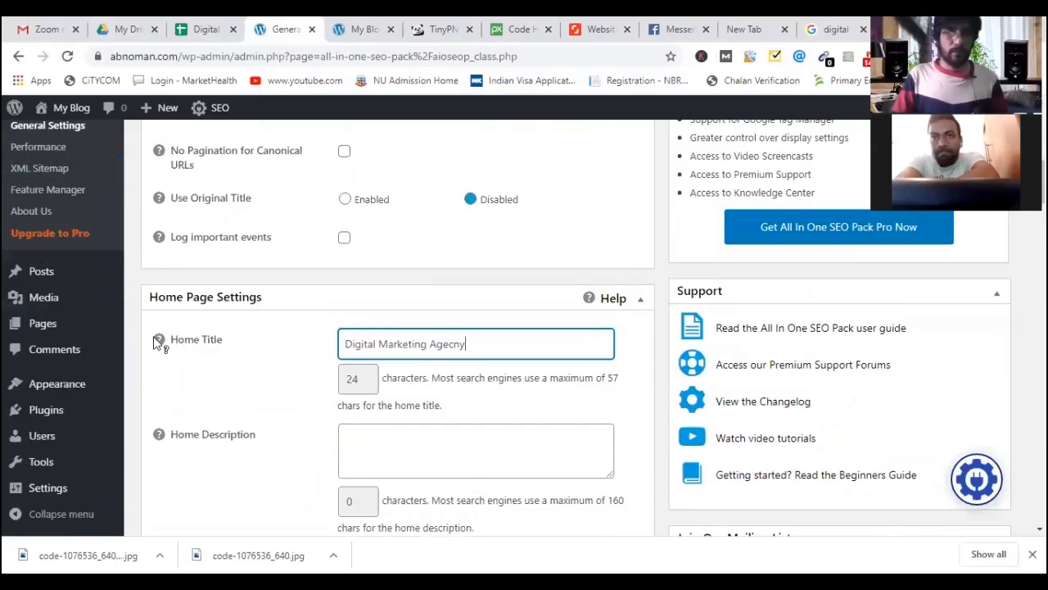
pyautogui.moveTo(157, 342)
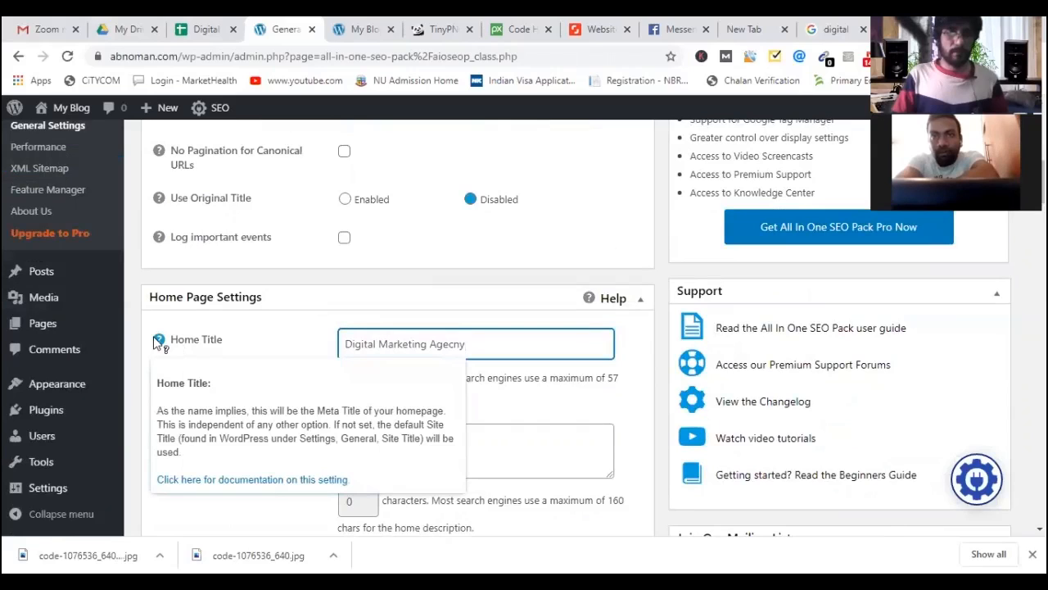
pyautogui.scroll(-1, 160, 341)
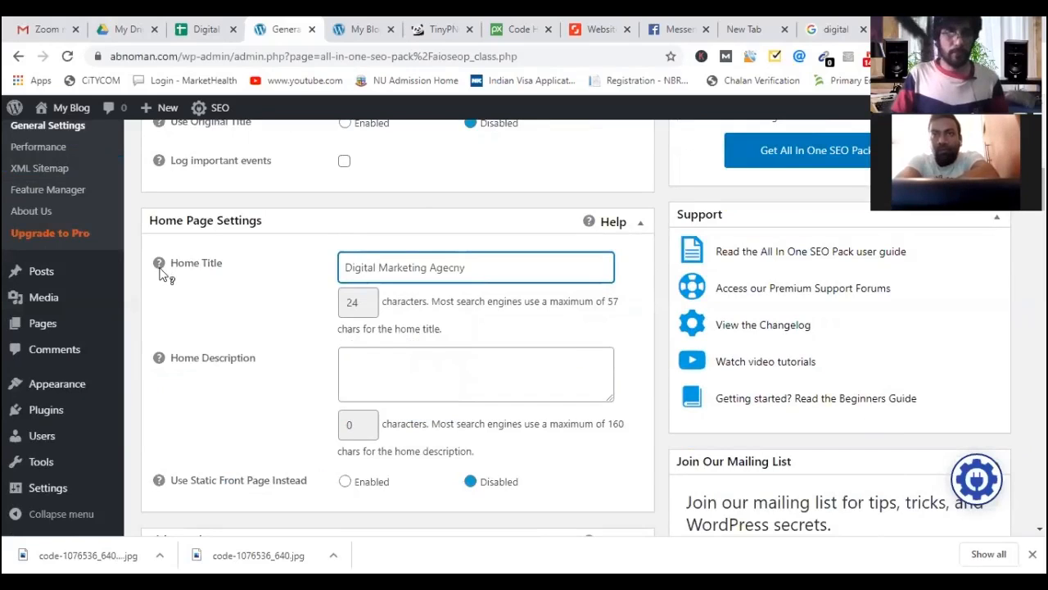
pyautogui.moveTo(161, 269)
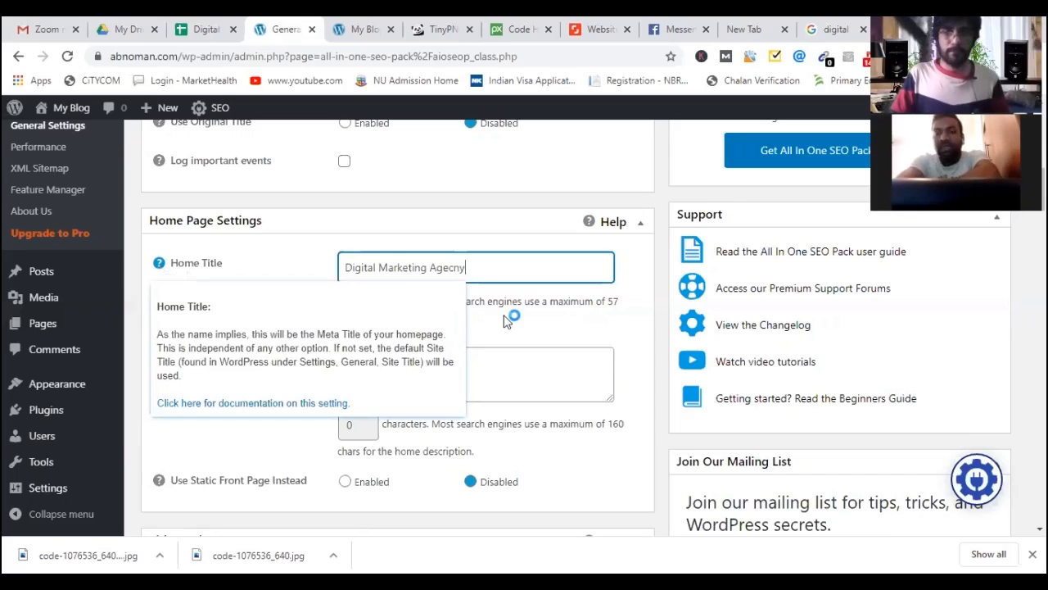
pyautogui.scroll(-1, 443, 319)
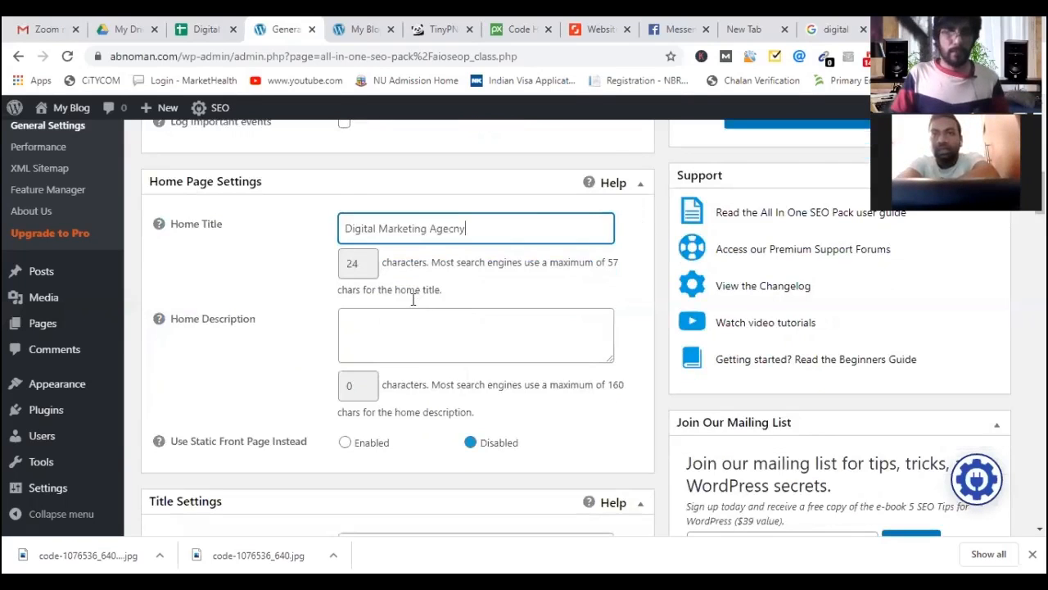
pyautogui.scroll(-1, 414, 299)
pyautogui.click(413, 299)
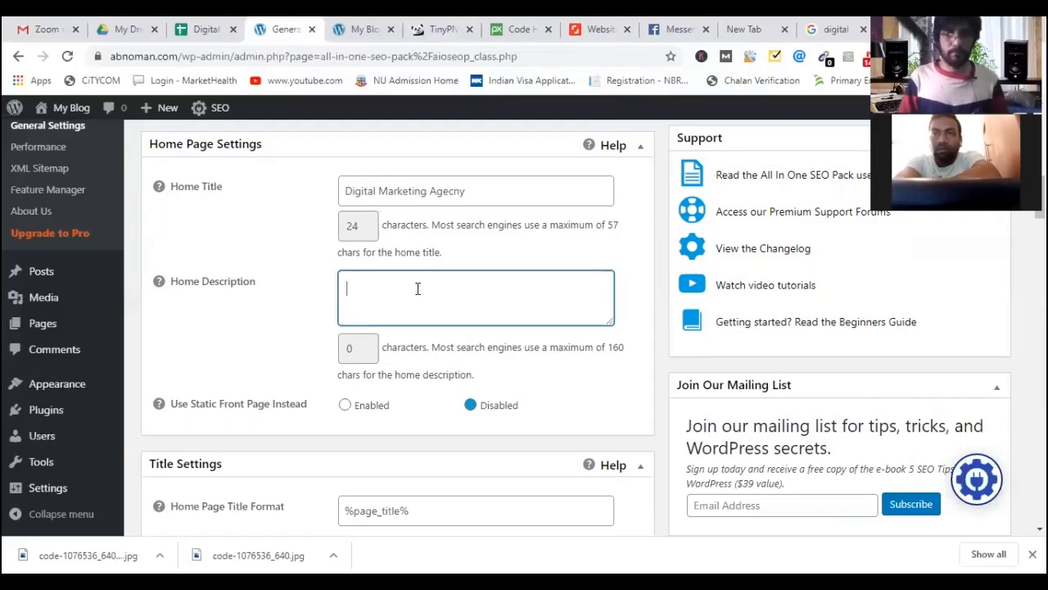
# Write 'Digital Marketing agency in UK.' as the home description and correct the Home Title to 'Digital Marketing Agency'.
pyautogui.write('Digital Marketing ')
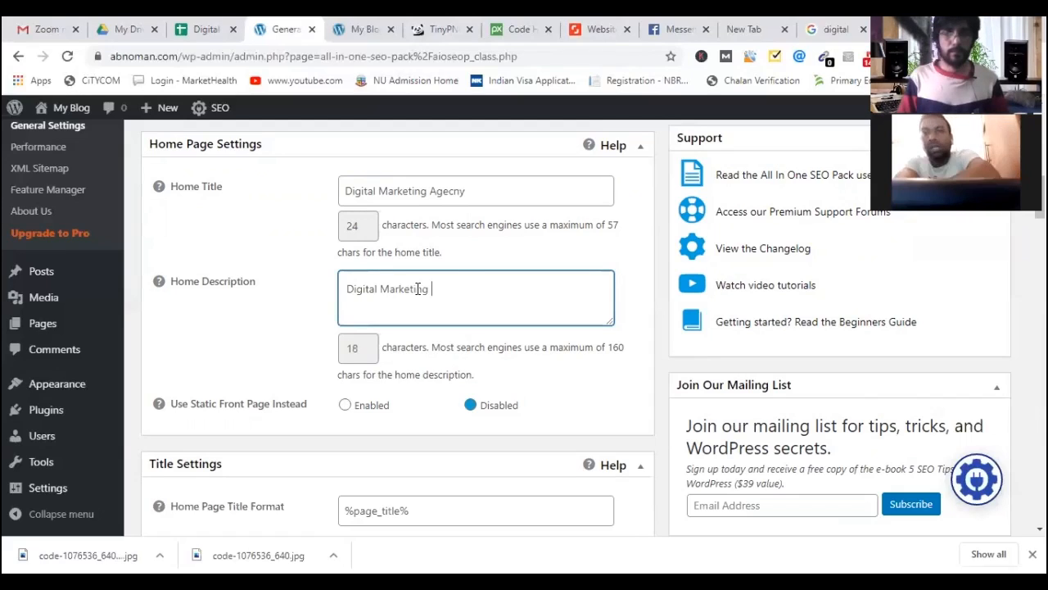
pyautogui.write('agenchy')
pyautogui.press('BackSpace')
pyautogui.press('BackSpace')
pyautogui.write('y in')
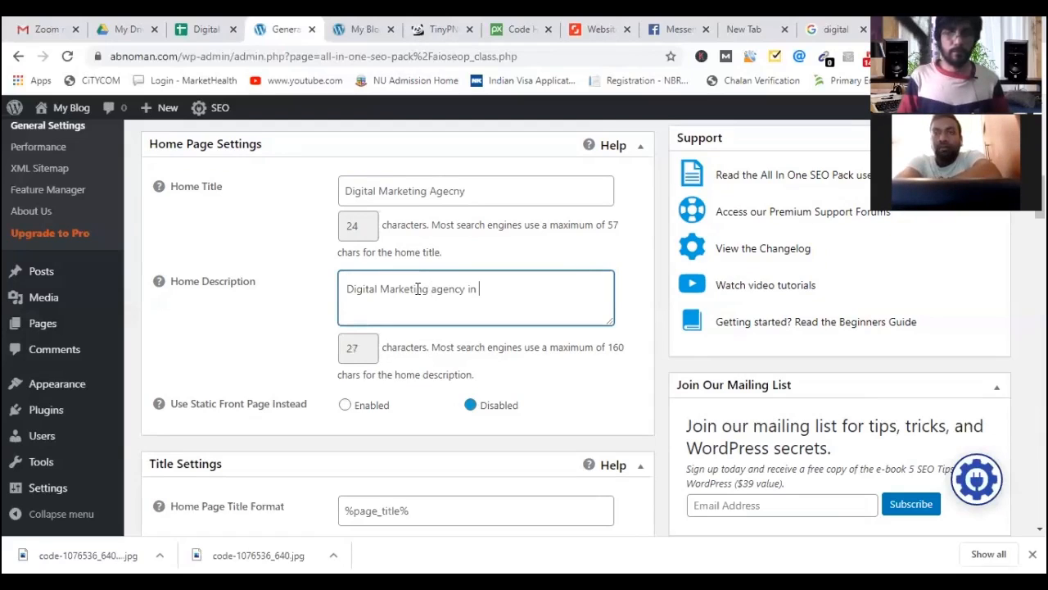
pyautogui.write(' UK.')
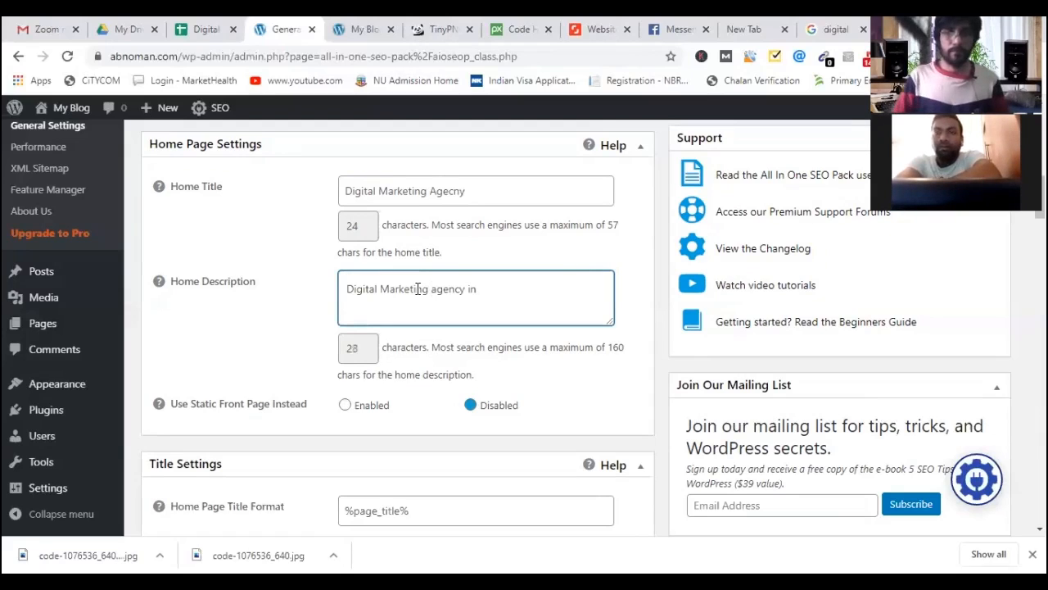
pyautogui.click(450, 193)
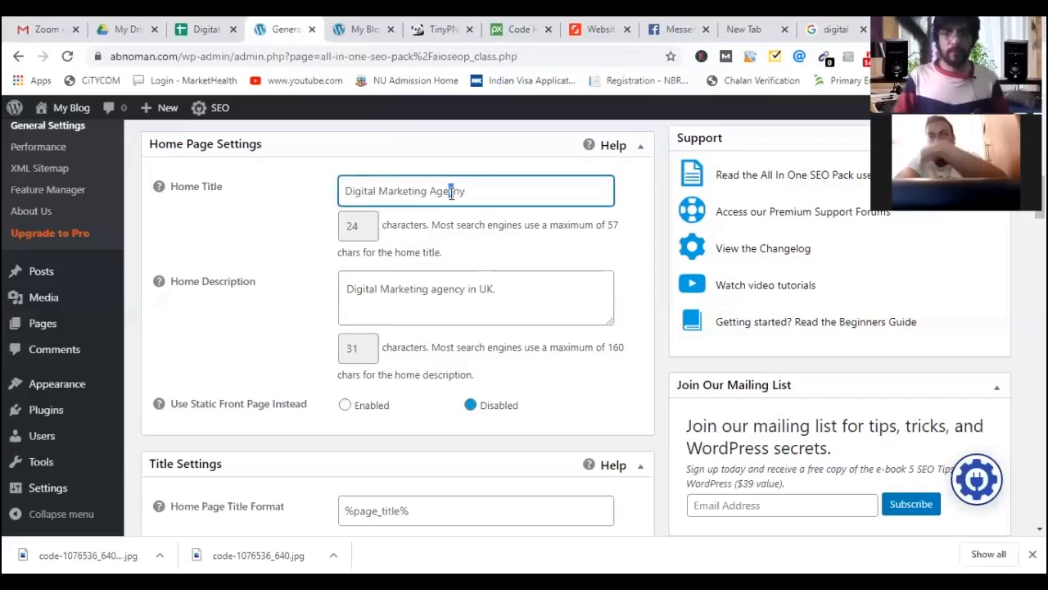
pyautogui.click(508, 292)
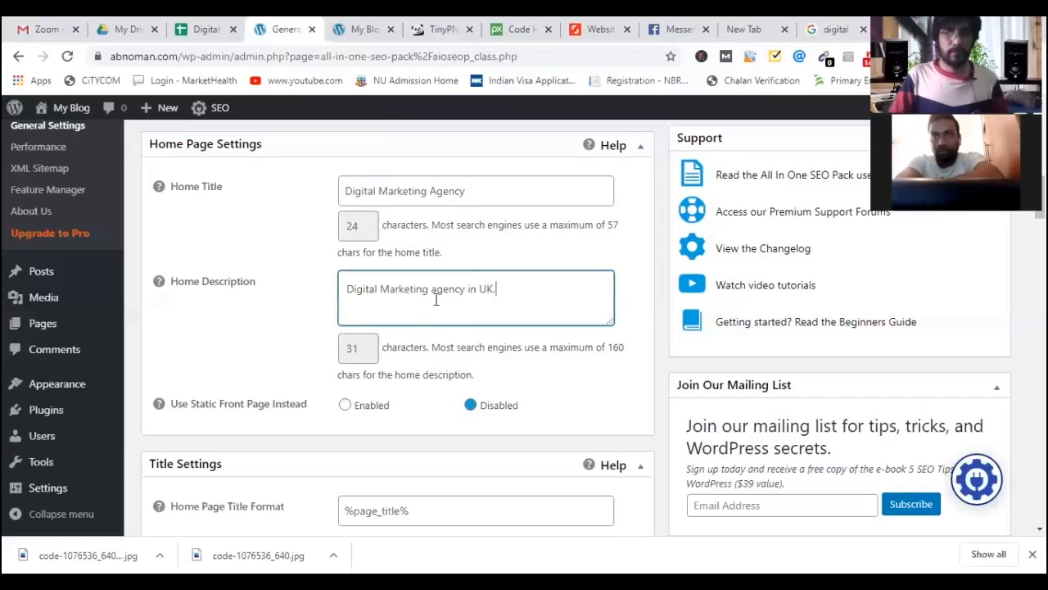
pyautogui.scroll(-2, 300, 331)
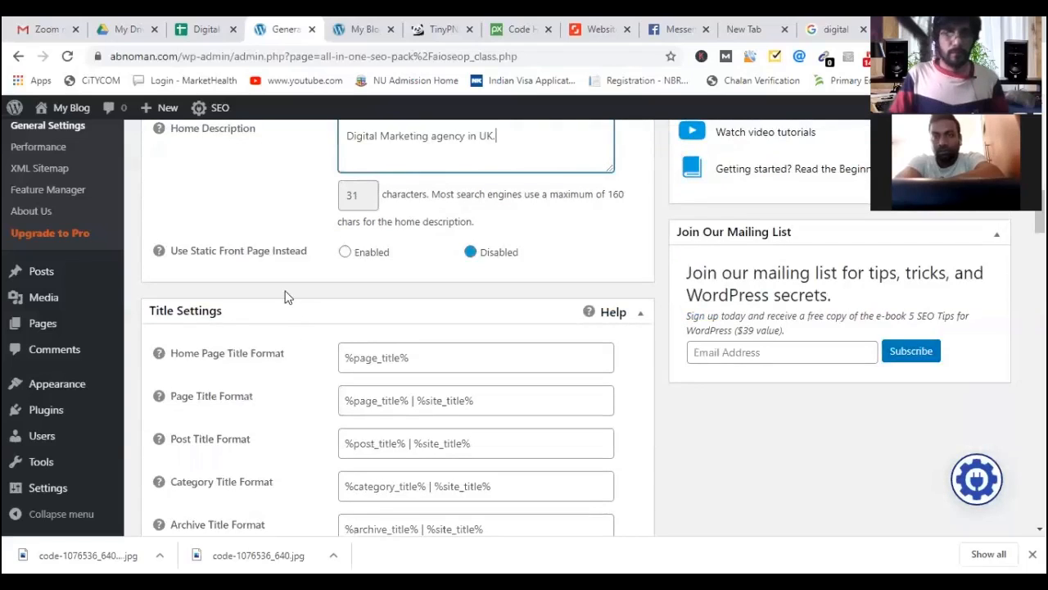
pyautogui.scroll(-3, 277, 316)
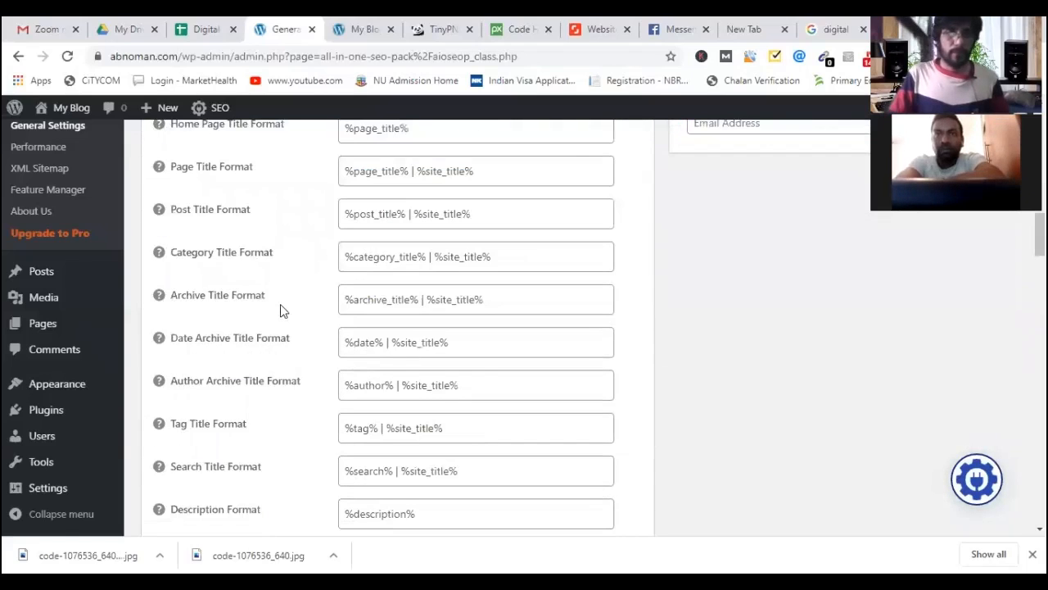
pyautogui.scroll(2, 278, 312)
pyautogui.scroll(-7, 326, 321)
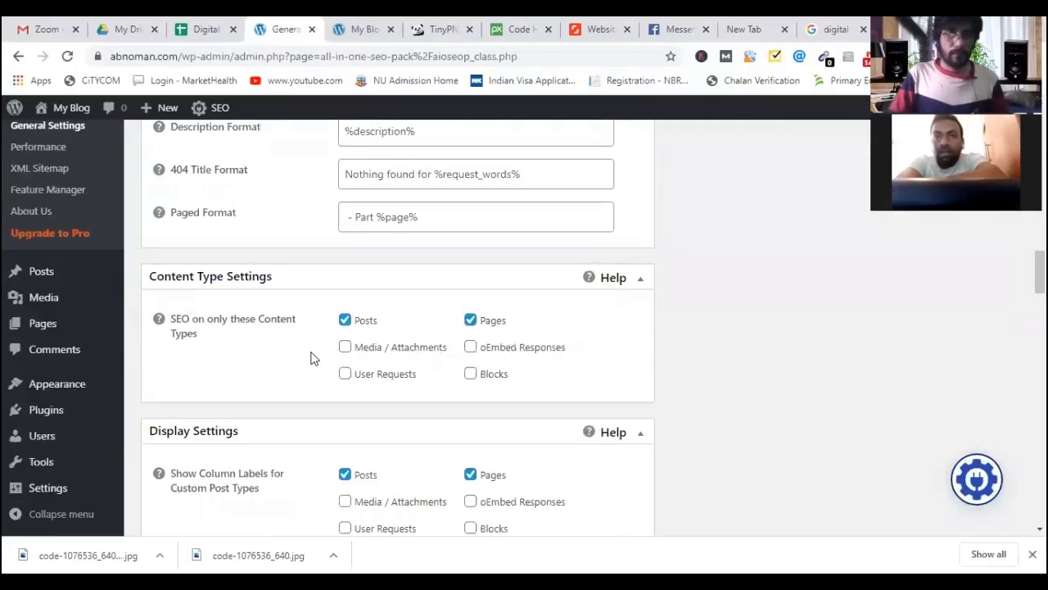
pyautogui.scroll(-1, 311, 357)
pyautogui.scroll(-1, 309, 353)
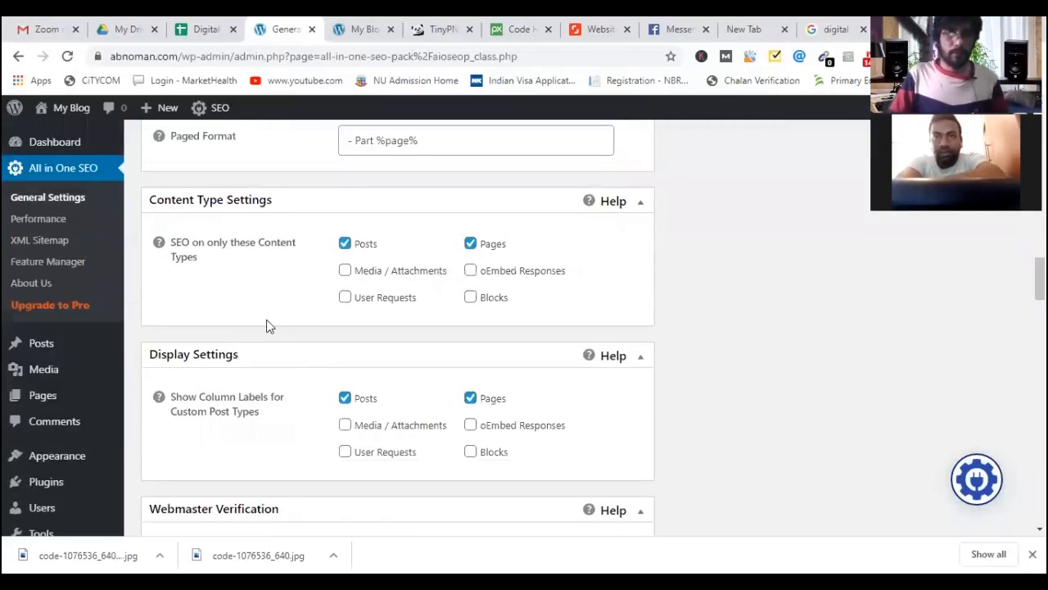
pyautogui.scroll(-3, 266, 326)
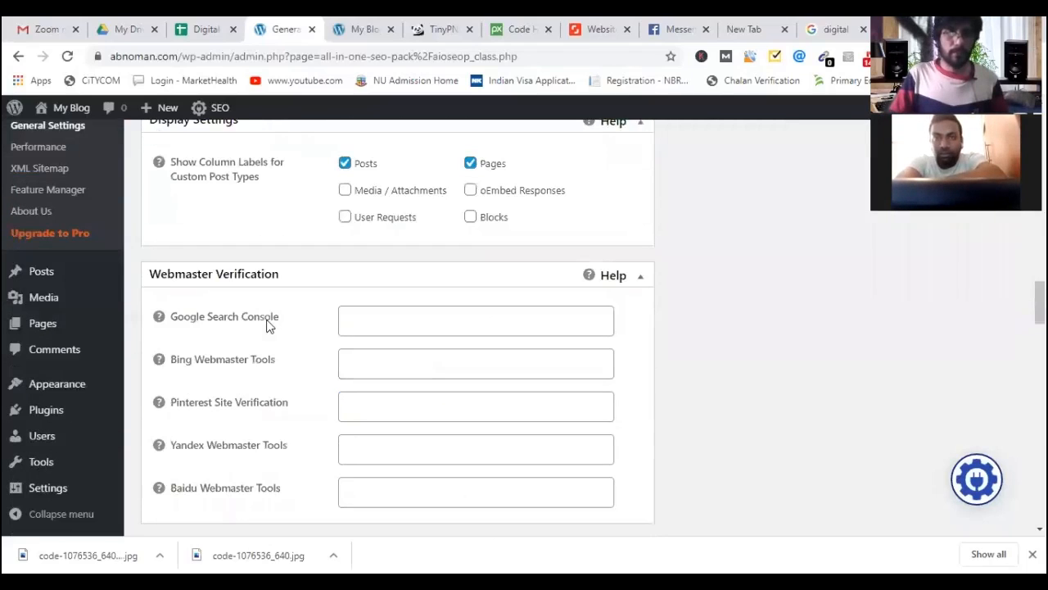
pyautogui.scroll(-3, 266, 326)
pyautogui.scroll(1, 266, 326)
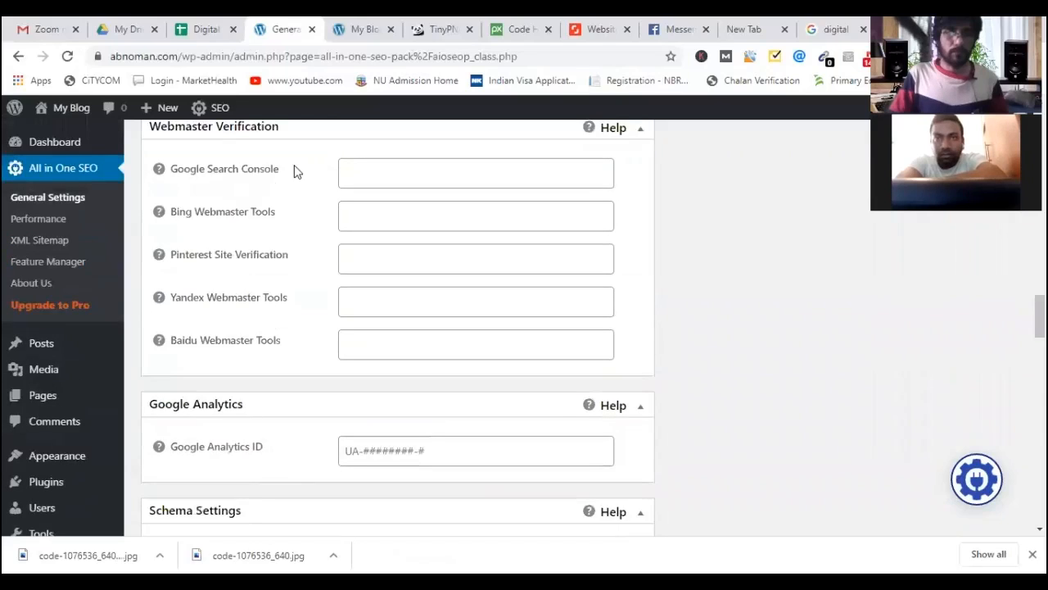
pyautogui.click(382, 182)
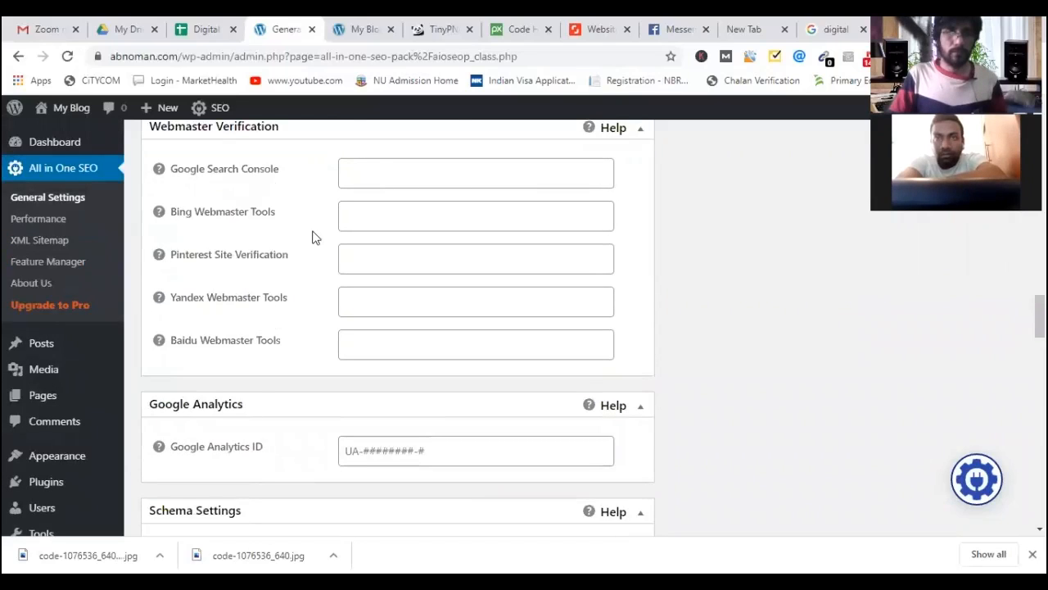
pyautogui.scroll(1, 232, 239)
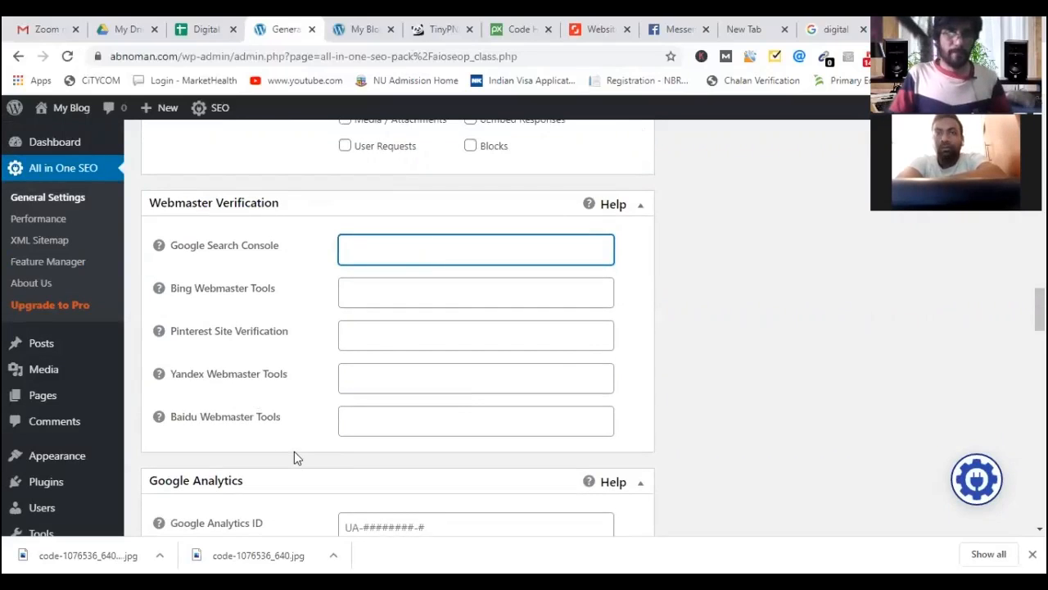
pyautogui.scroll(-2, 294, 452)
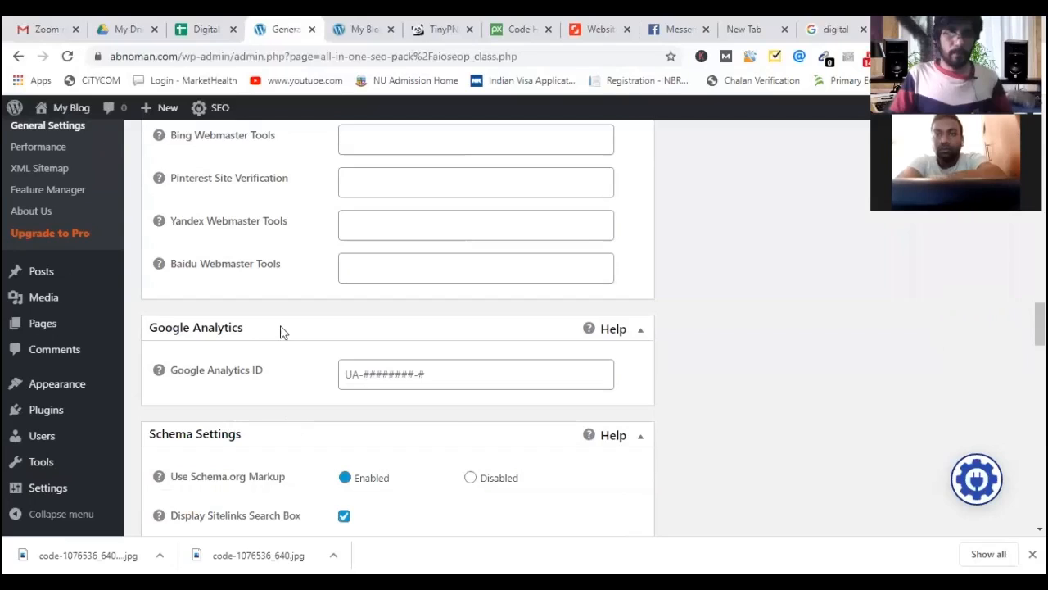
pyautogui.scroll(-1, 274, 330)
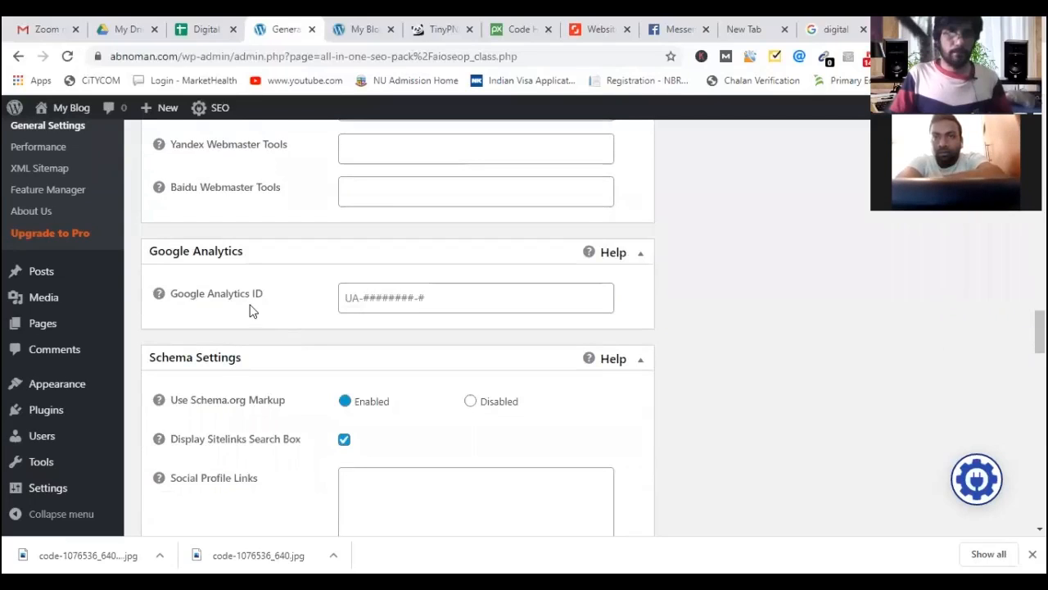
pyautogui.scroll(-3, 314, 358)
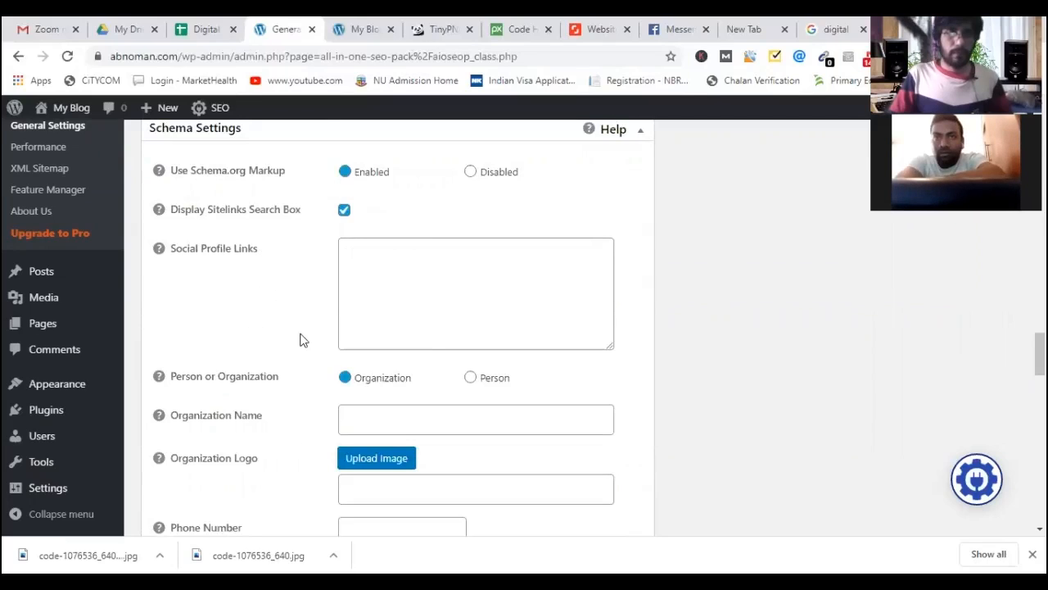
pyautogui.scroll(-5, 299, 340)
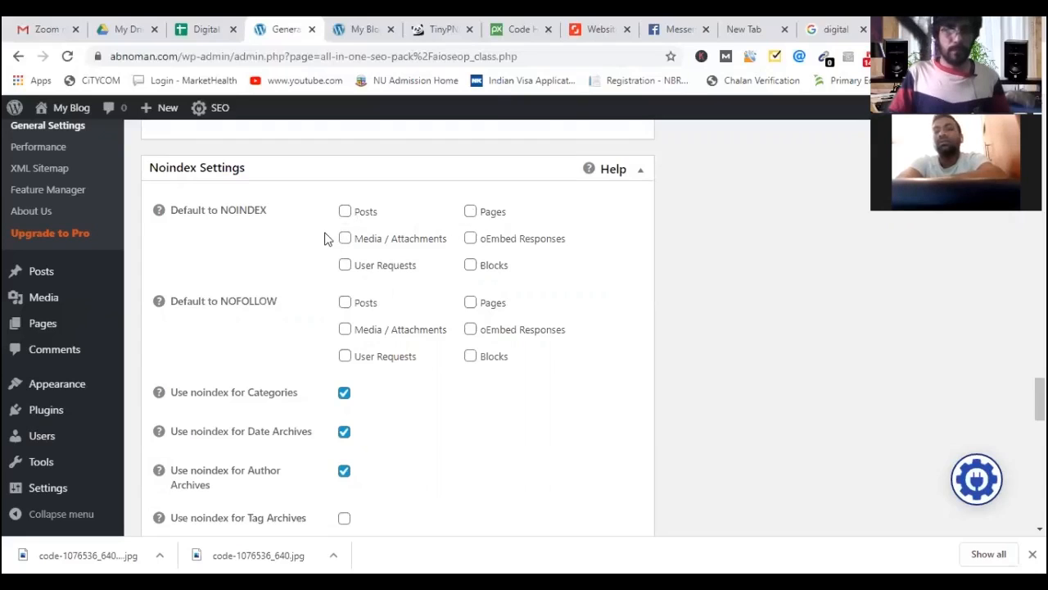
# Mark media, oEmbed responses, user requests and blocks as NOINDEX and NOFOLLOW by default.
pyautogui.click(471, 246)
pyautogui.click(472, 266)
pyautogui.click(343, 266)
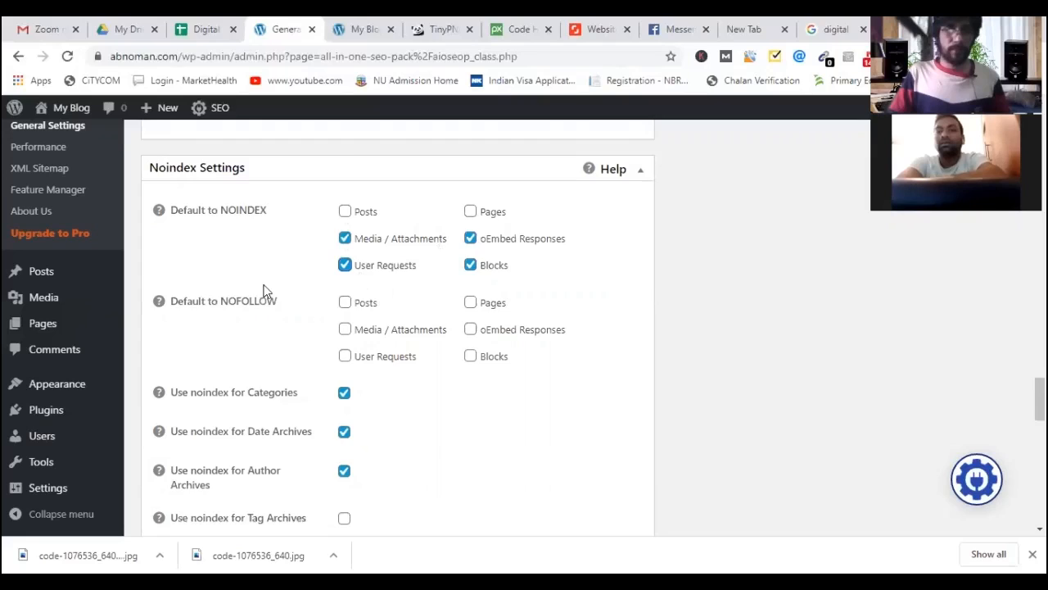
pyautogui.scroll(-1, 264, 291)
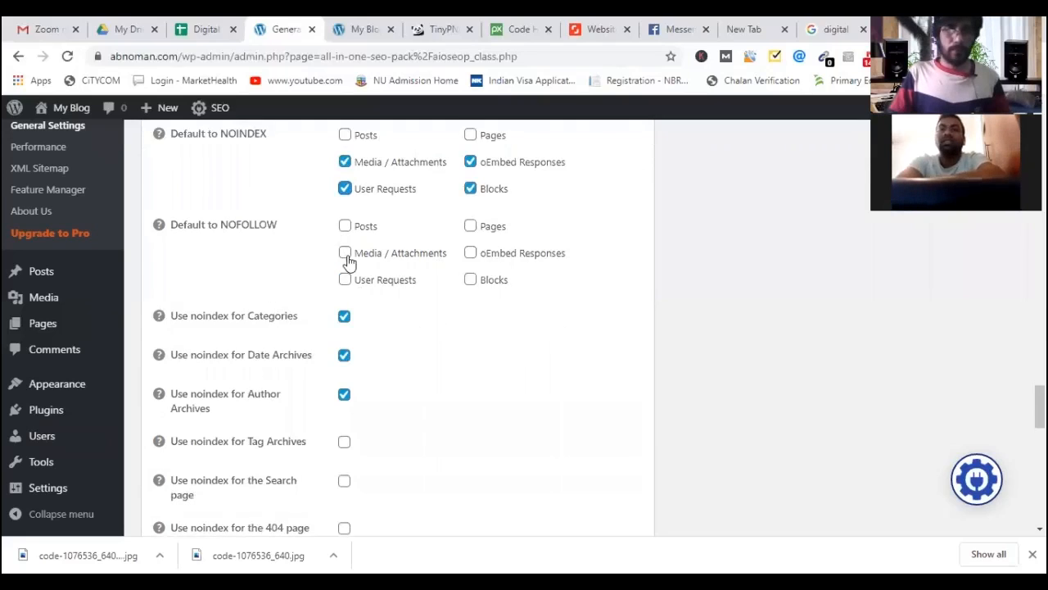
pyautogui.click(470, 252)
pyautogui.click(470, 279)
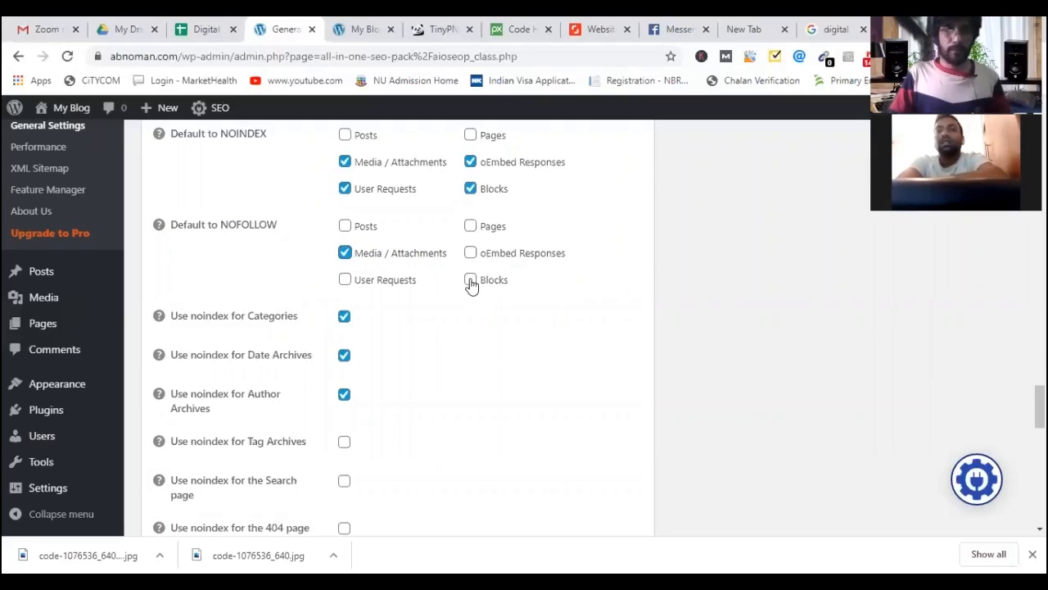
pyautogui.scroll(-1, 233, 315)
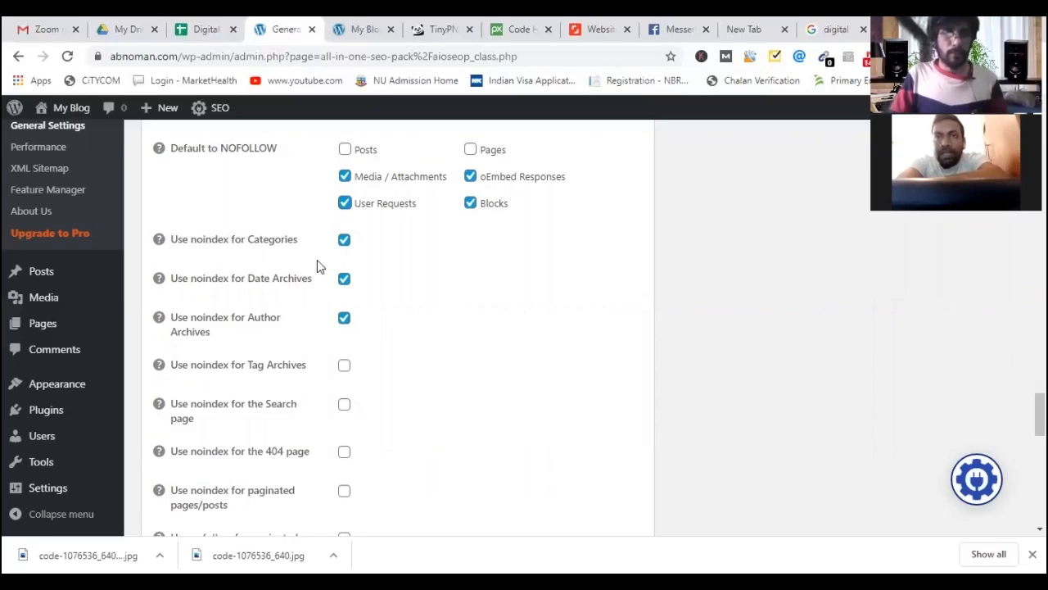
pyautogui.scroll(-2, 265, 180)
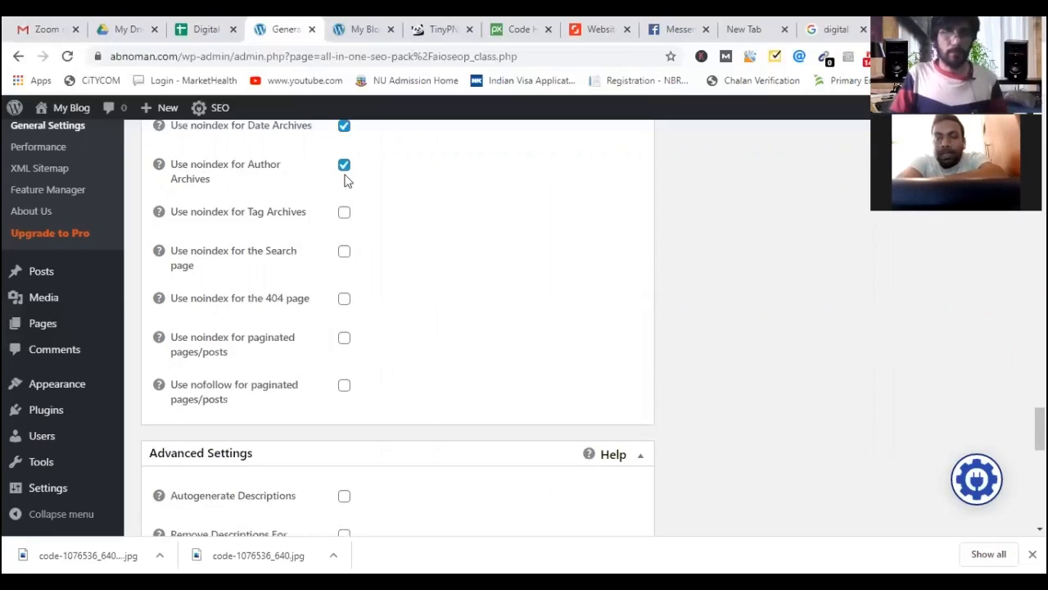
# Noindex tag archives, the search page and 404 pages, then save with Update Options.
pyautogui.click(344, 213)
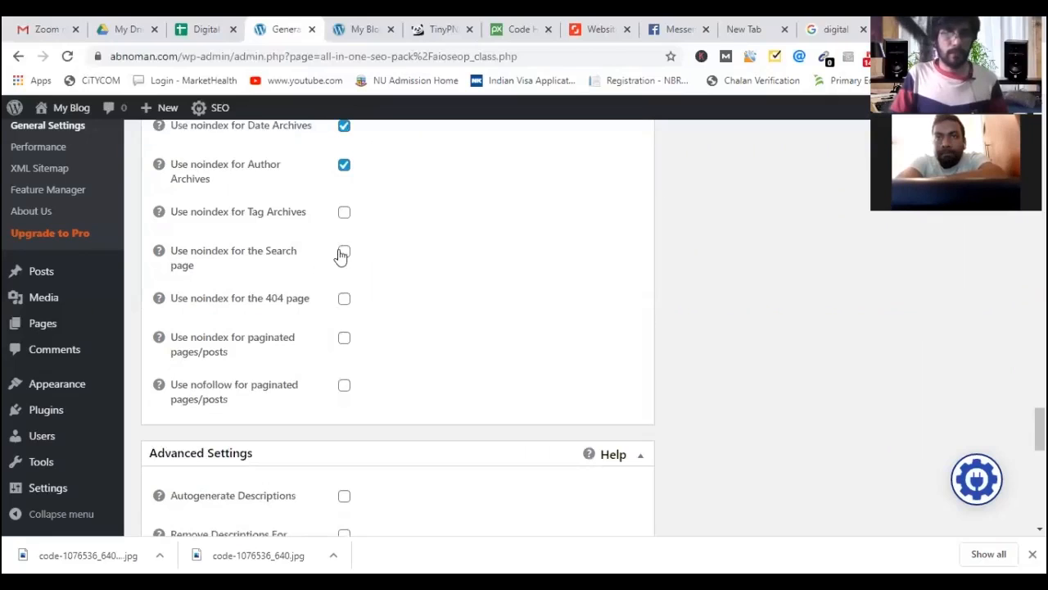
pyautogui.click(344, 252)
pyautogui.click(344, 298)
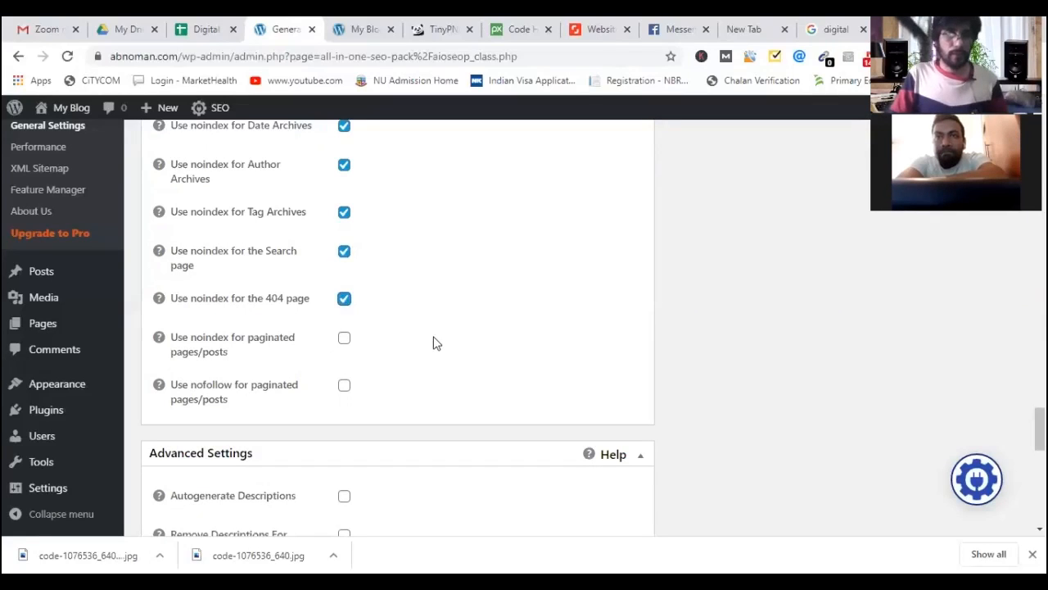
pyautogui.scroll(-3, 446, 360)
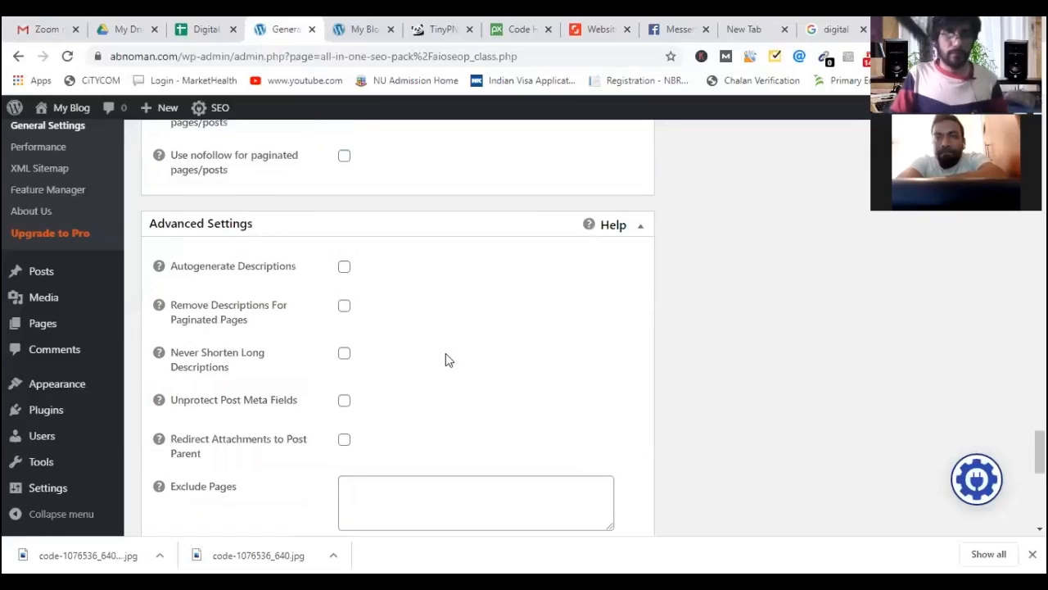
pyautogui.scroll(1, 446, 357)
pyautogui.scroll(-6, 446, 357)
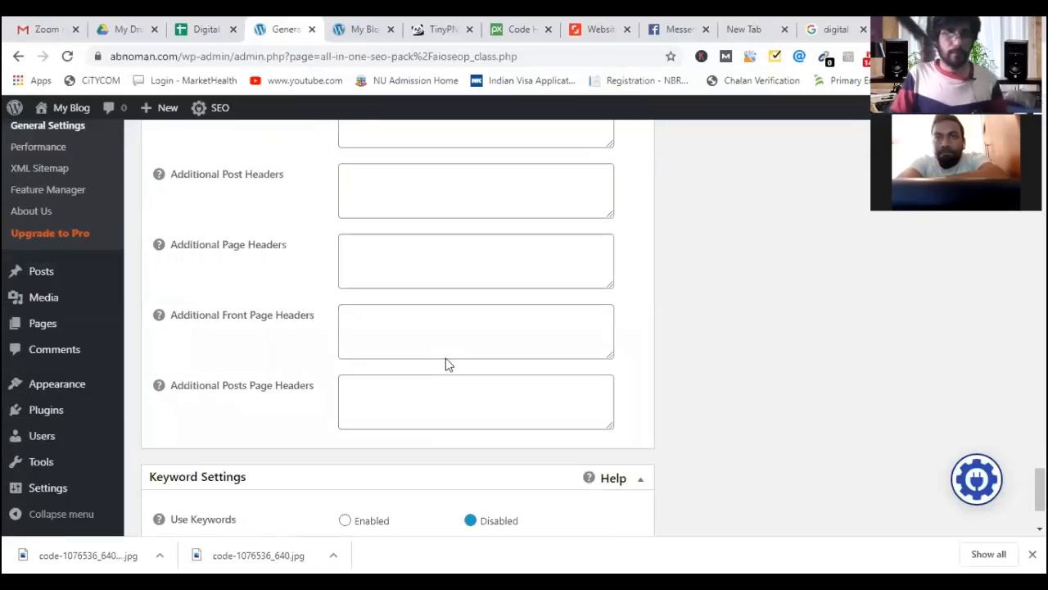
pyautogui.scroll(4, 445, 363)
pyautogui.scroll(3, 446, 363)
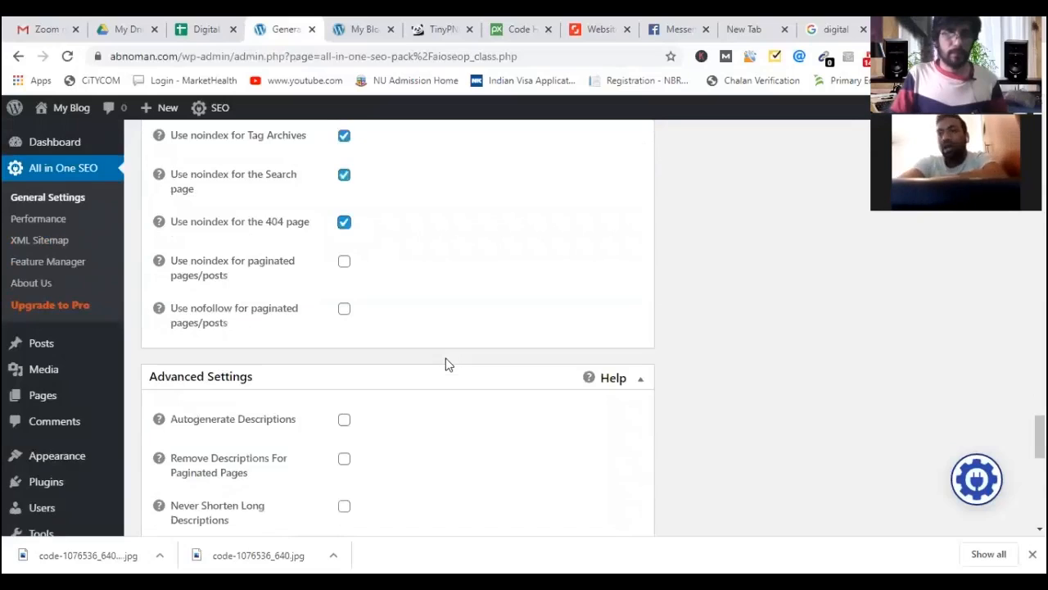
pyautogui.scroll(-4, 445, 364)
pyautogui.scroll(-1, 405, 279)
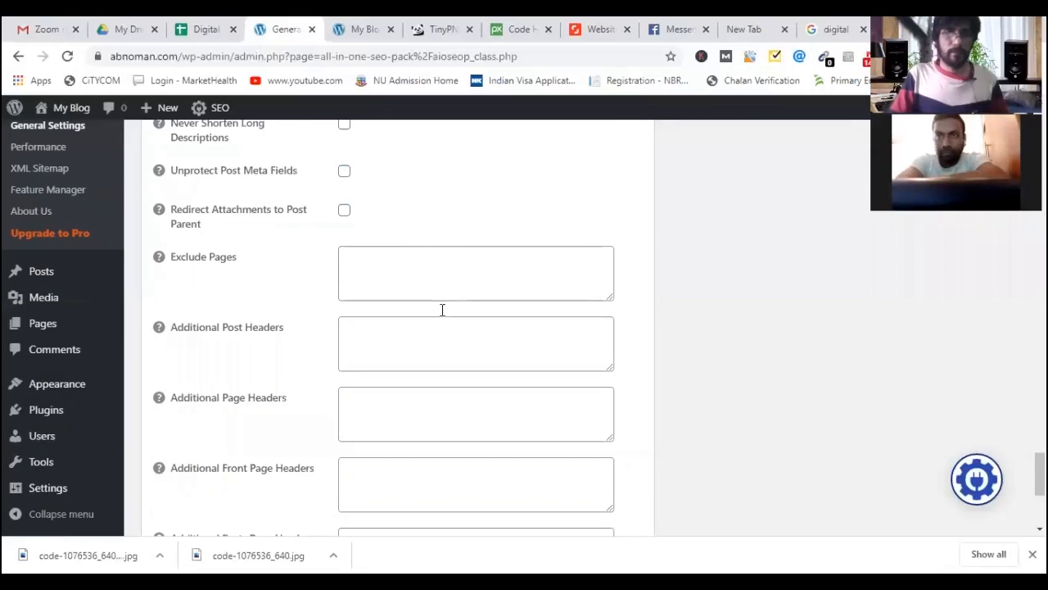
pyautogui.scroll(2, 442, 307)
pyautogui.scroll(-5, 196, 457)
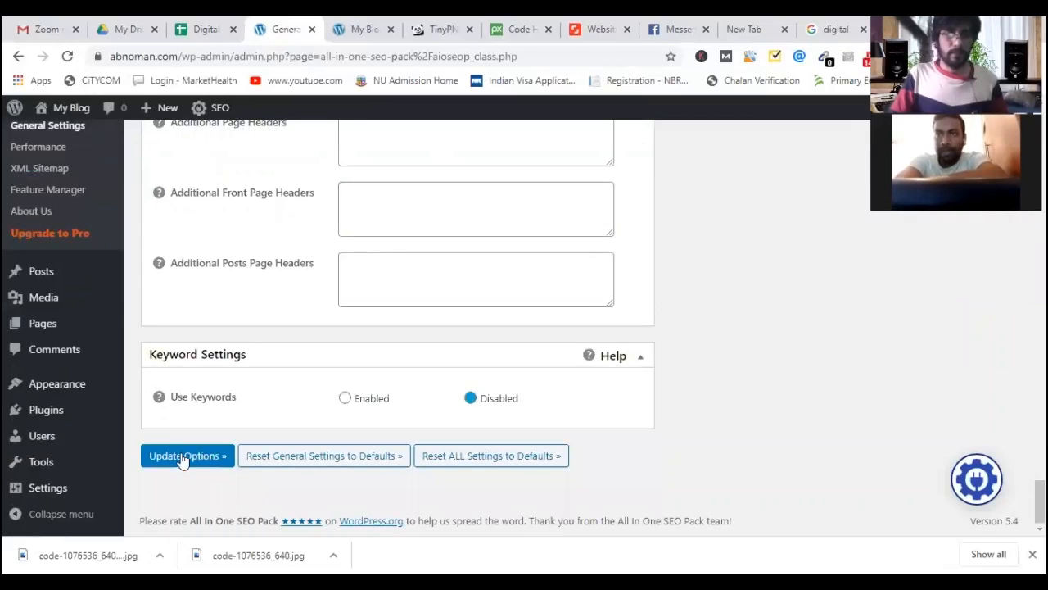
pyautogui.click(193, 460)
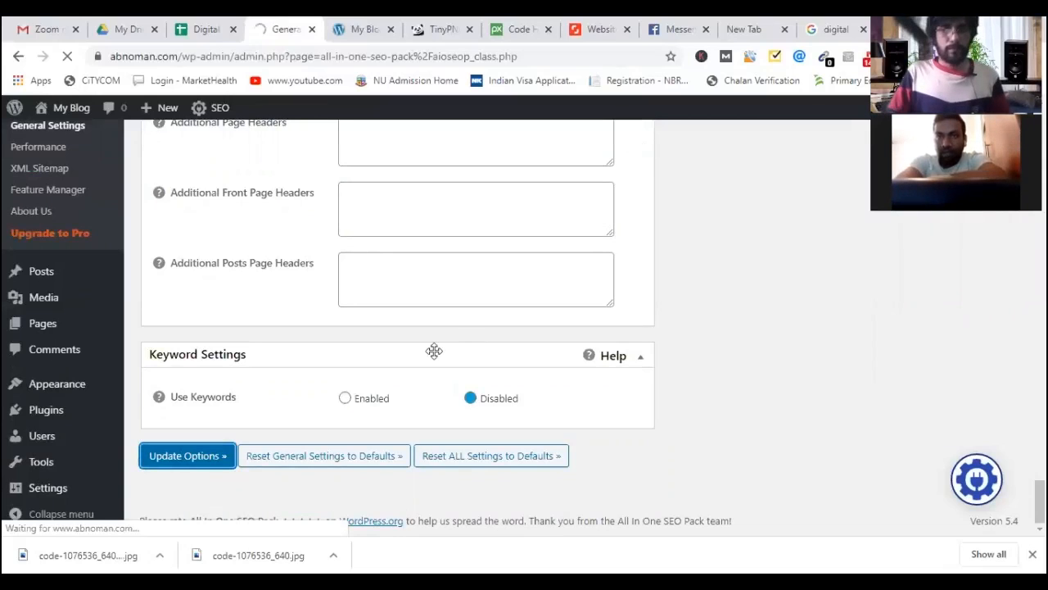
pyautogui.click(220, 37)
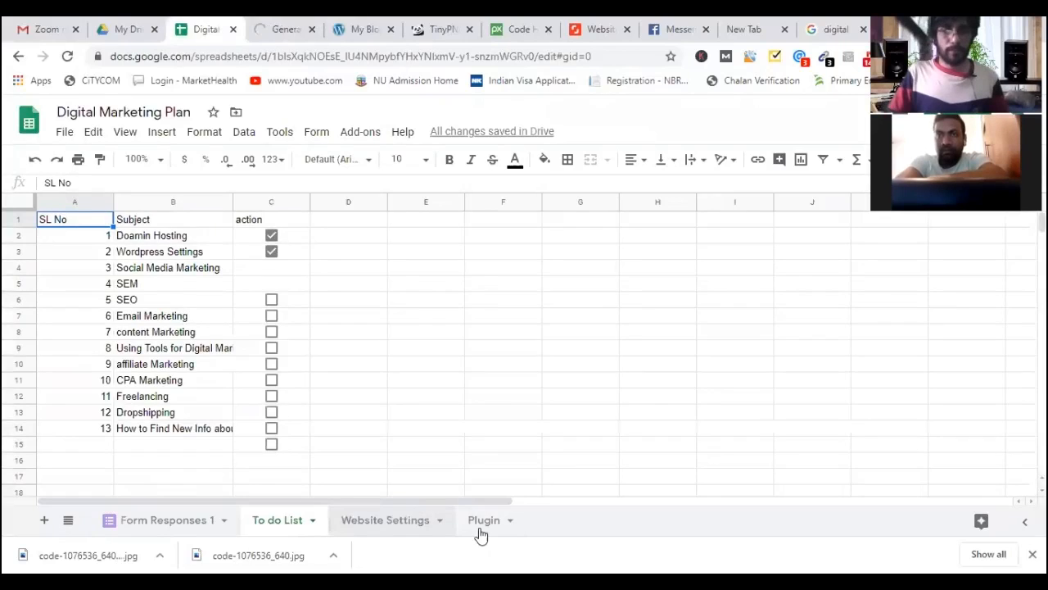
# Open the Plugin sheet at cell B2, briefly checking that the WordPress settings saved.
pyautogui.click(486, 524)
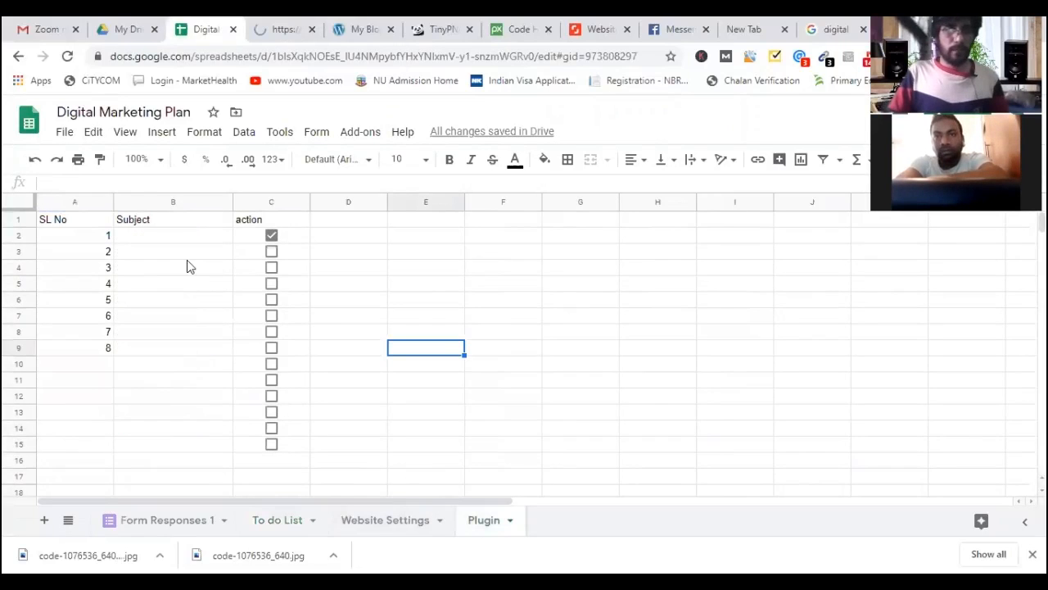
pyautogui.click(185, 239)
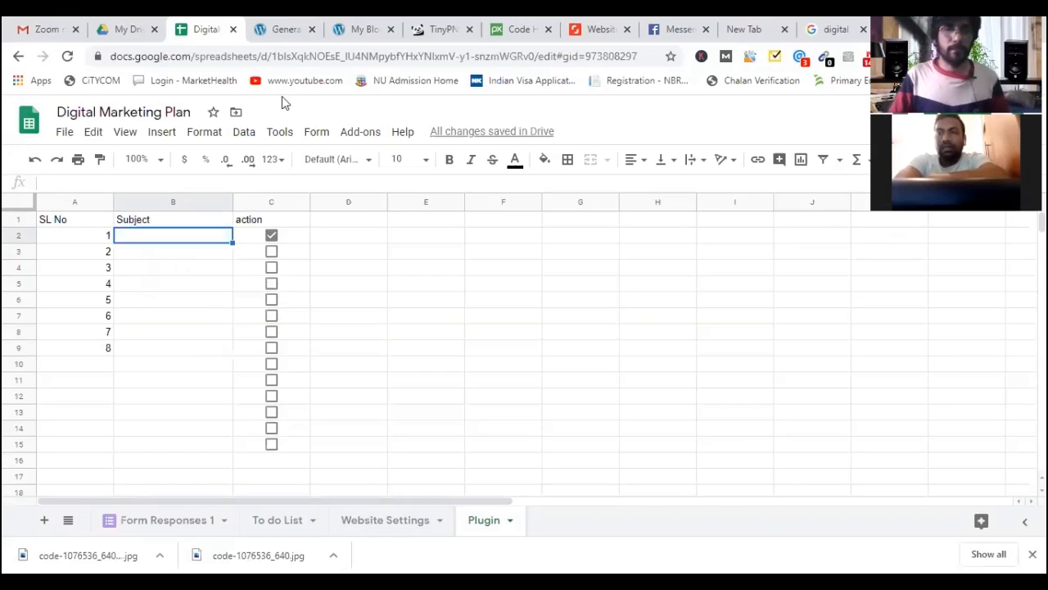
pyautogui.hotkey('ctrl', 'Tab')
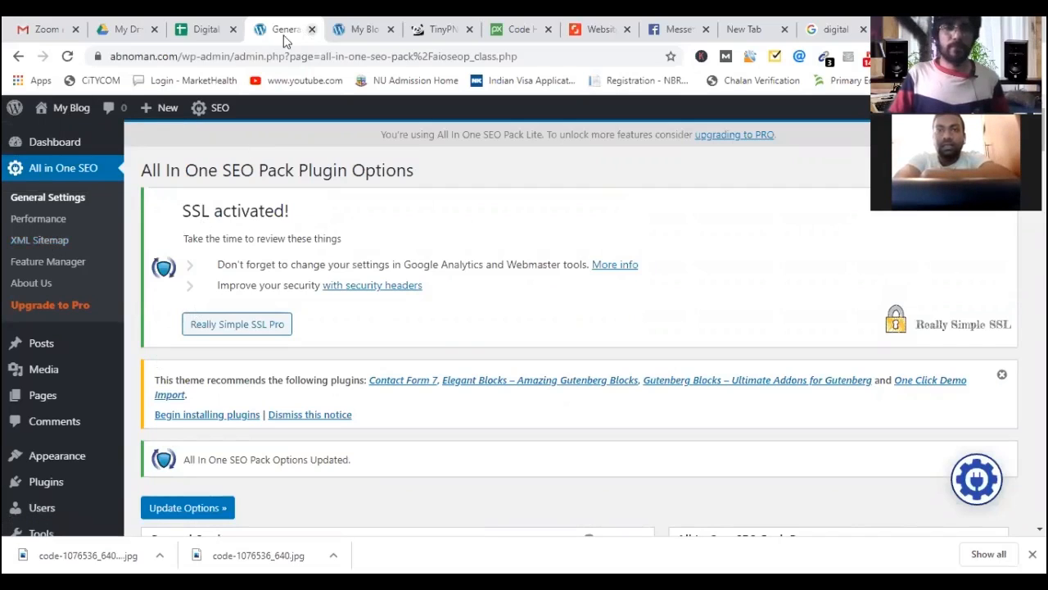
pyautogui.click(199, 33)
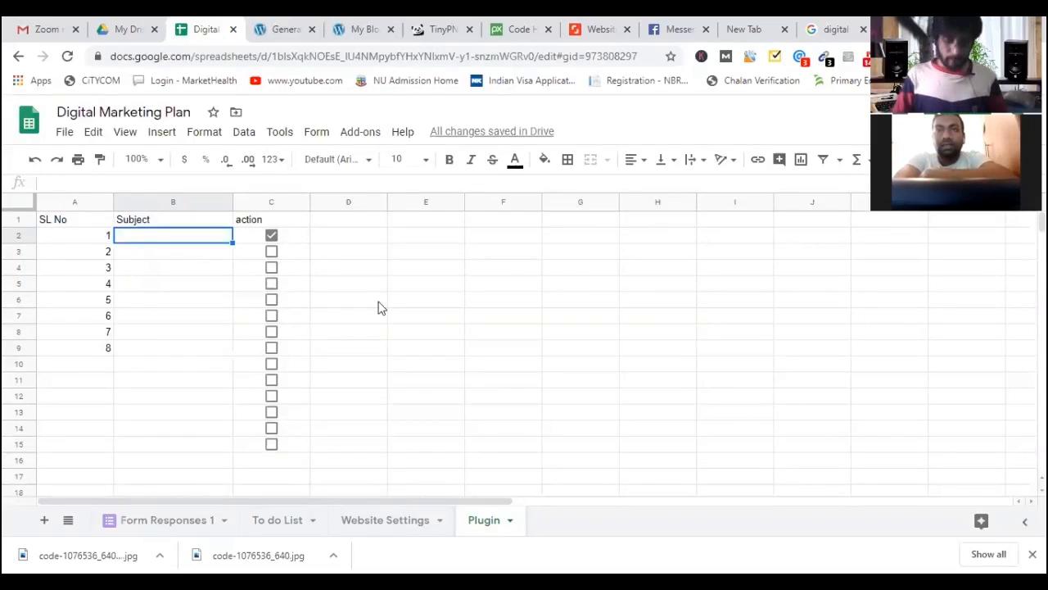
# Enter 'Really Simple SSL' and 'All In One SEO' in B2 and B3, ticking All In One SEO done.
pyautogui.write('Really Simple SSL')
pyautogui.press('Return')
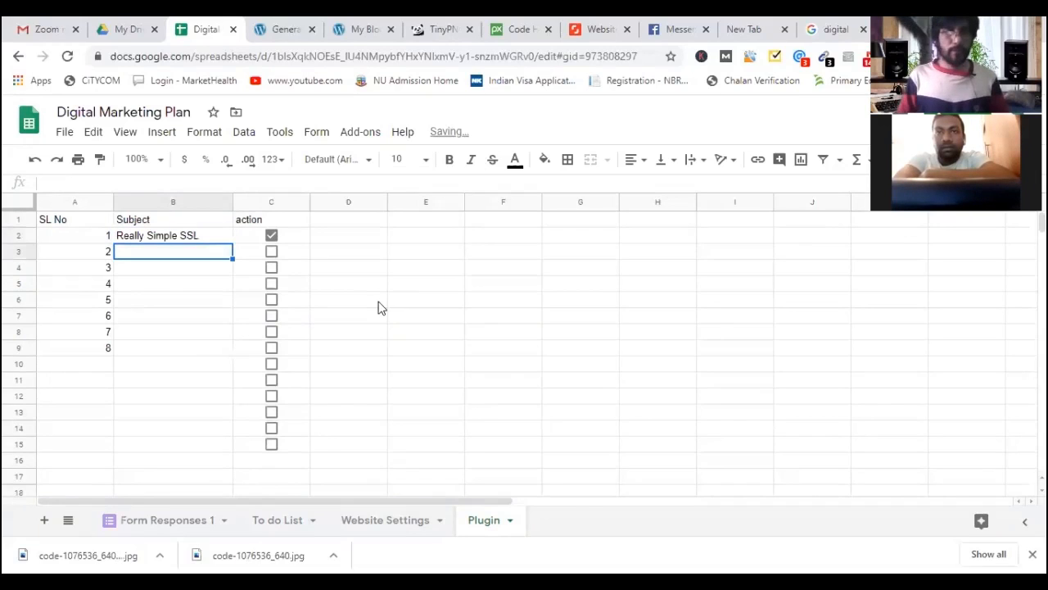
pyautogui.write('All In One SEO')
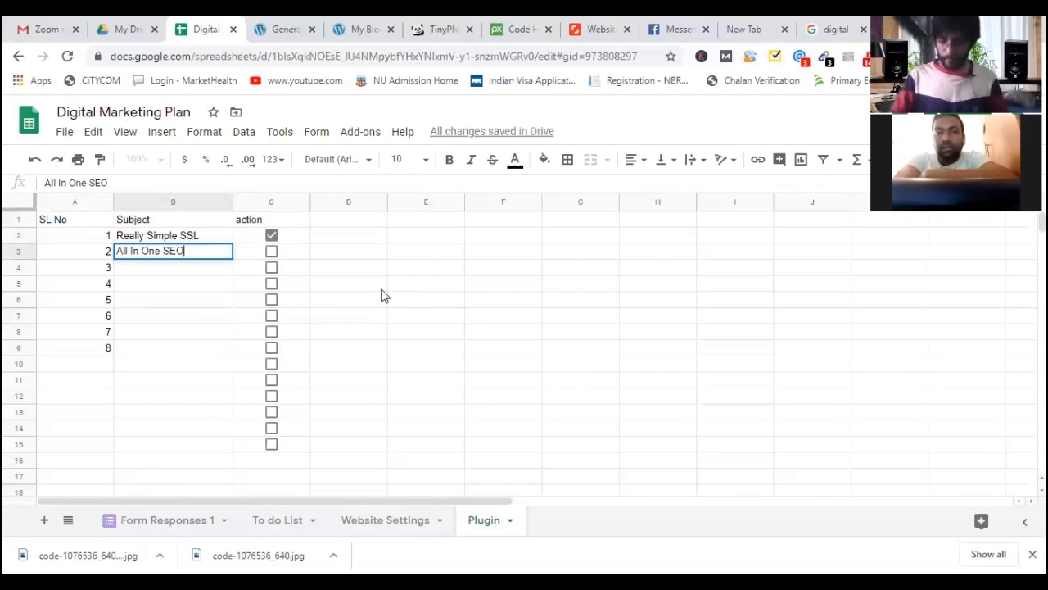
pyautogui.press('Return')
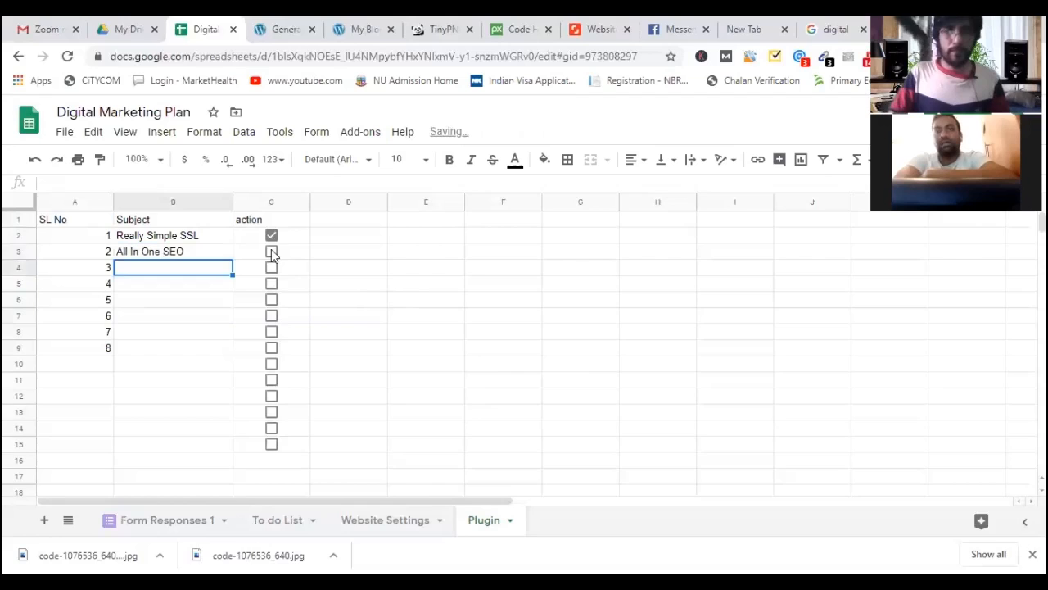
pyautogui.click(272, 252)
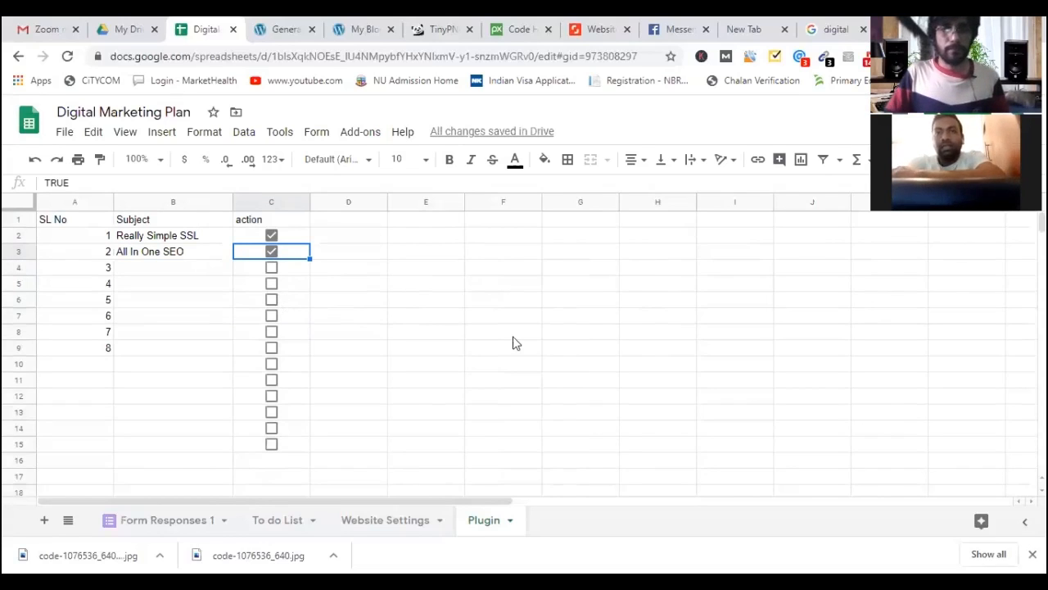
pyautogui.click(389, 521)
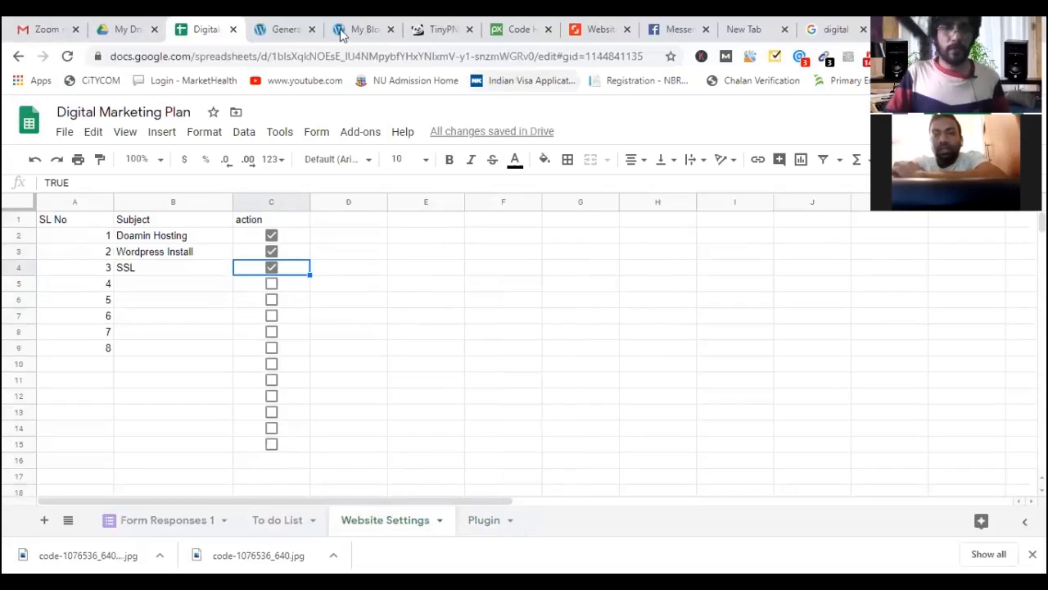
pyautogui.click(273, 30)
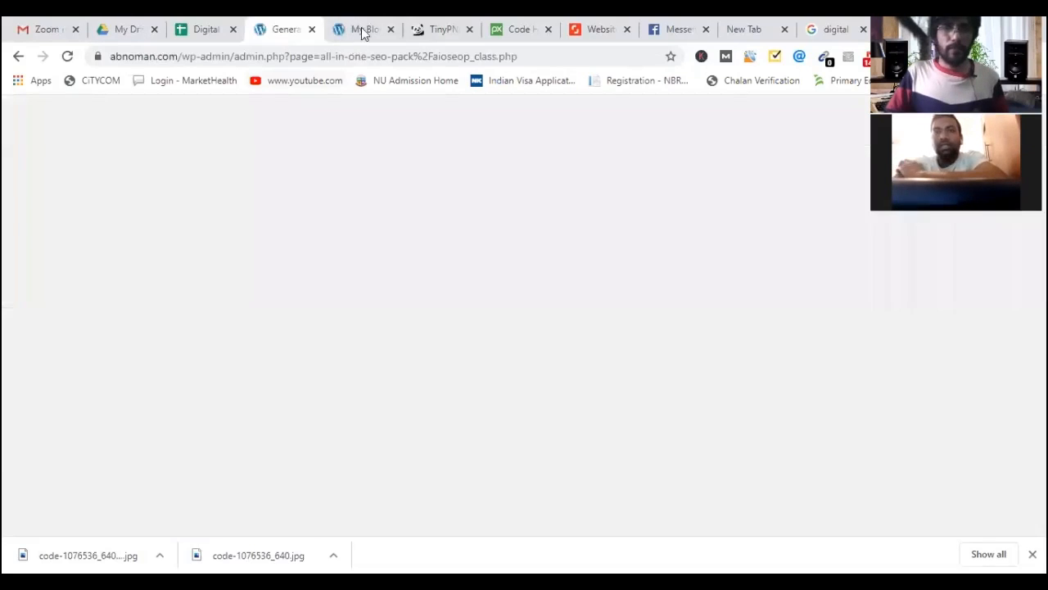
# Search Google for 'search console' from the address bar.
pyautogui.click(361, 30)
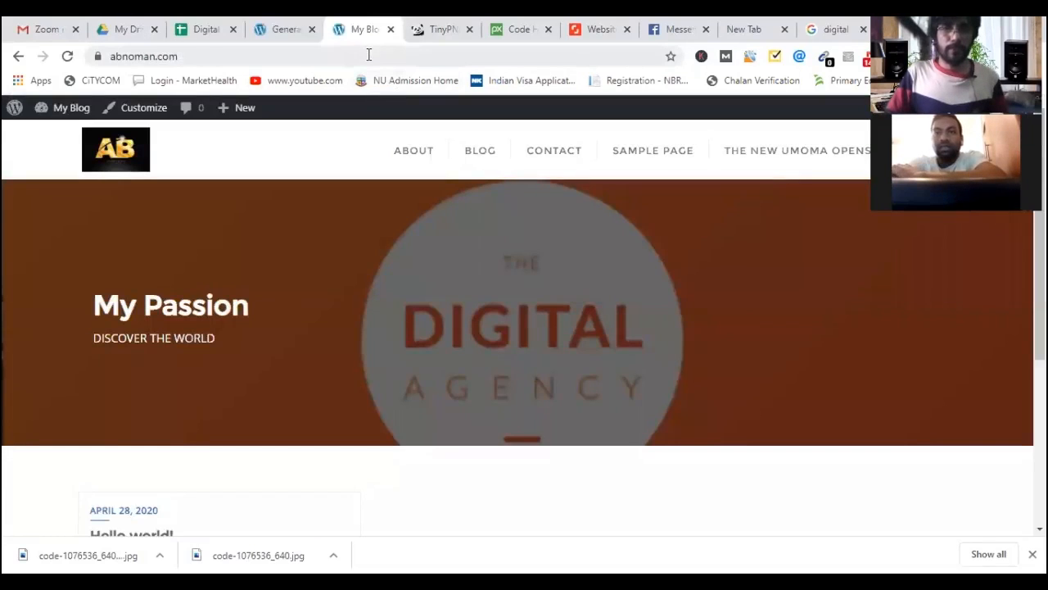
pyautogui.click(370, 55)
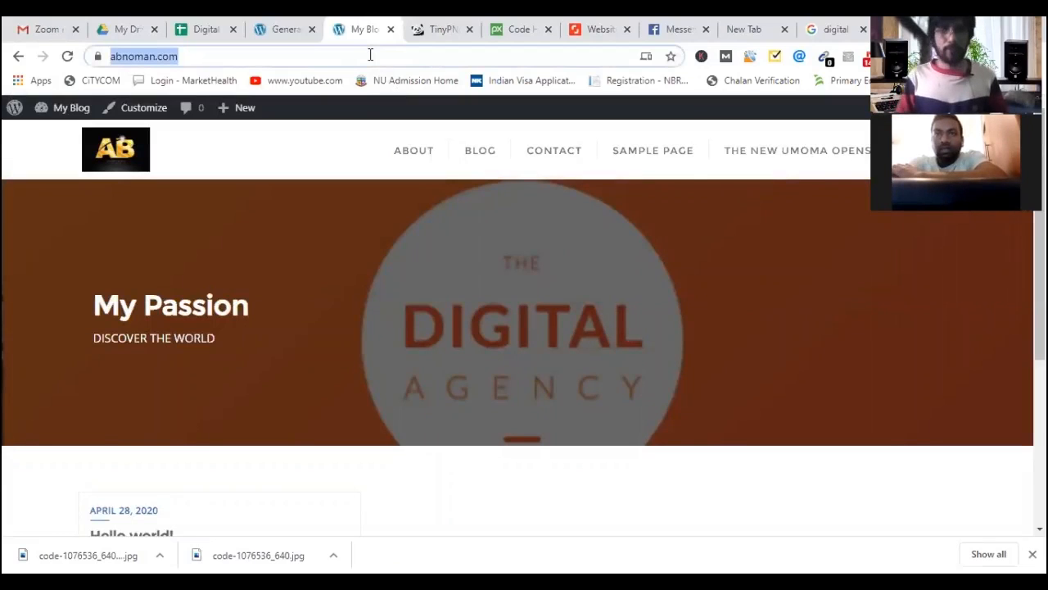
pyautogui.write('se')
pyautogui.press('End')
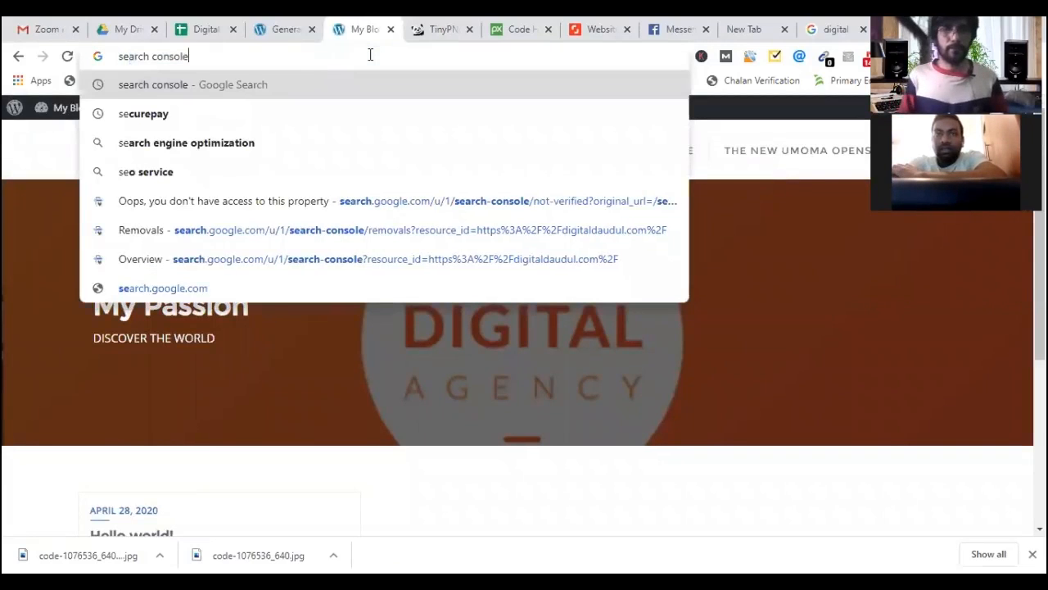
pyautogui.press('Return')
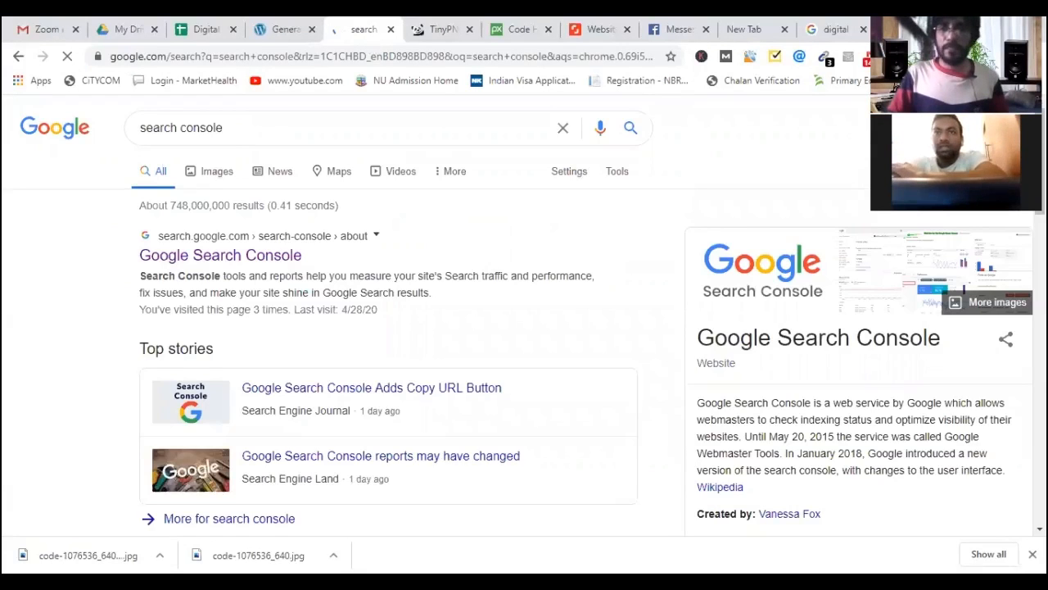
# Sign out of all Google accounts from the account menu.
pyautogui.click(1008, 128)
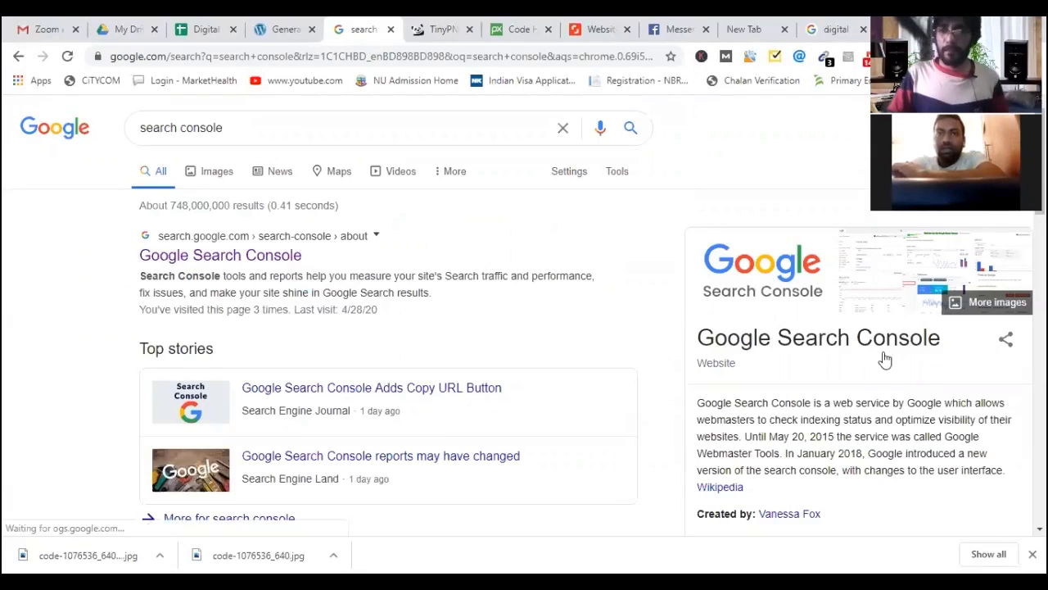
pyautogui.scroll(-1, 852, 365)
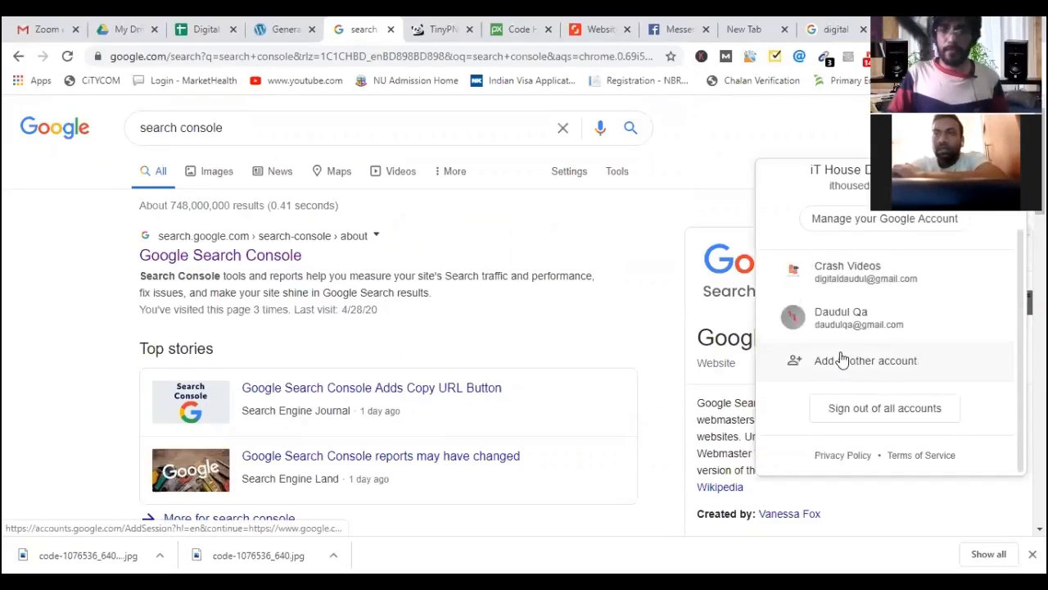
pyautogui.scroll(-2, 847, 367)
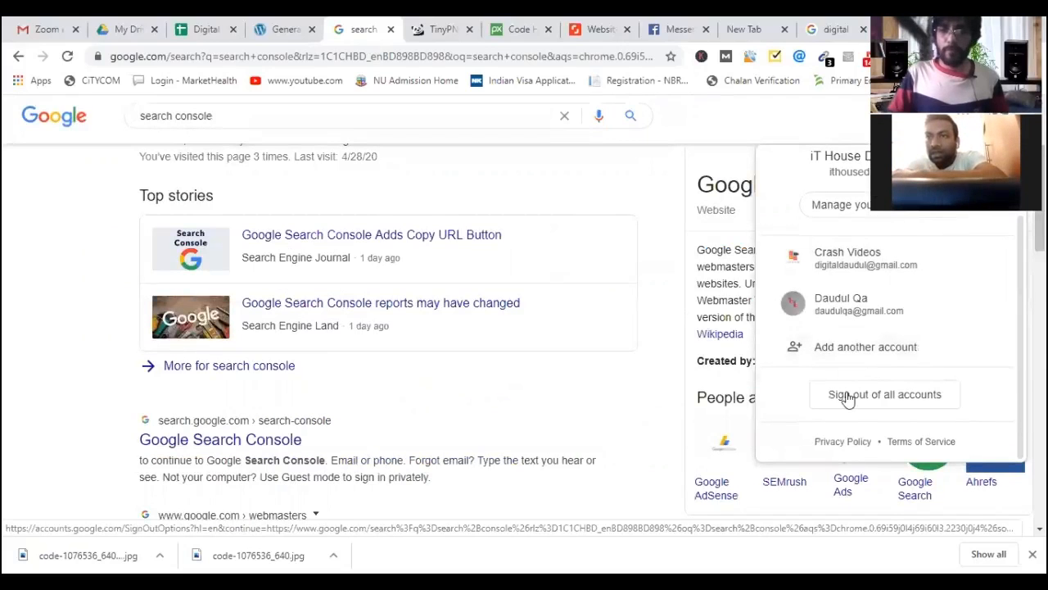
pyautogui.click(848, 396)
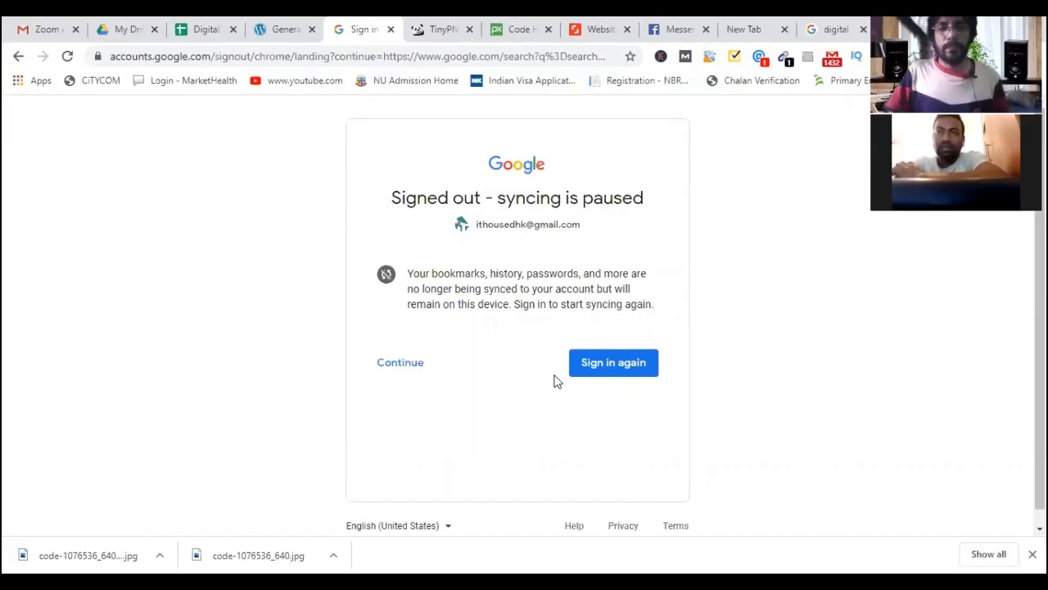
# Sign in again via 'Use another account' and dismiss the saved-account suggestions.
pyautogui.click(603, 369)
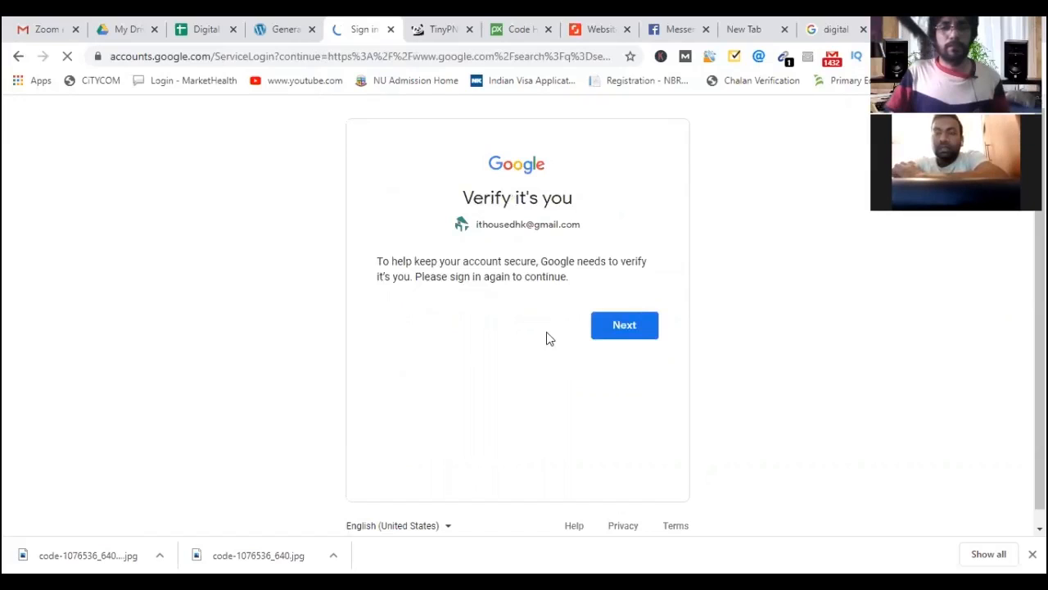
pyautogui.click(615, 328)
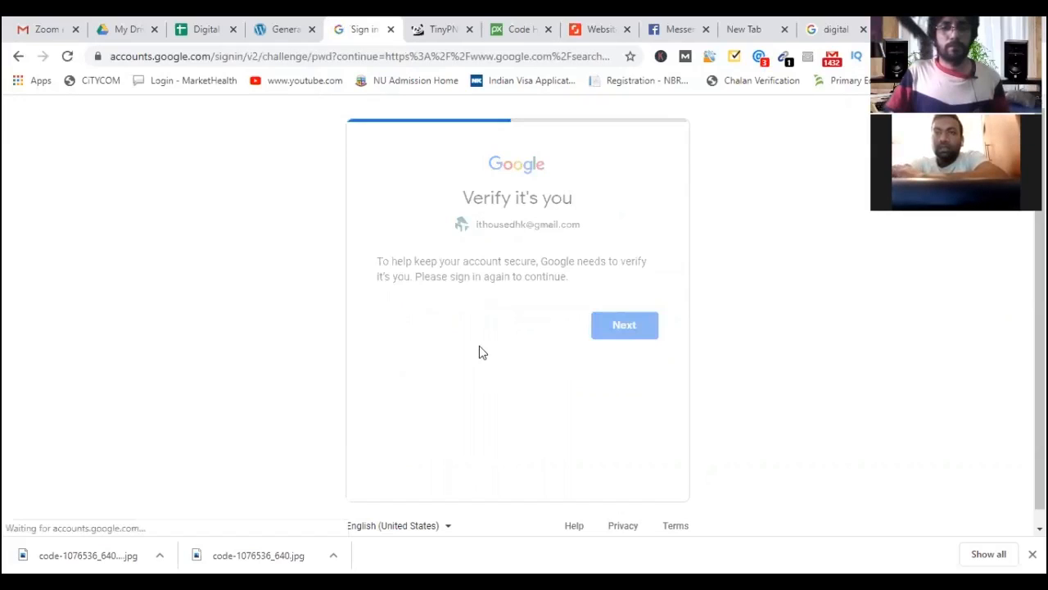
pyautogui.click(590, 233)
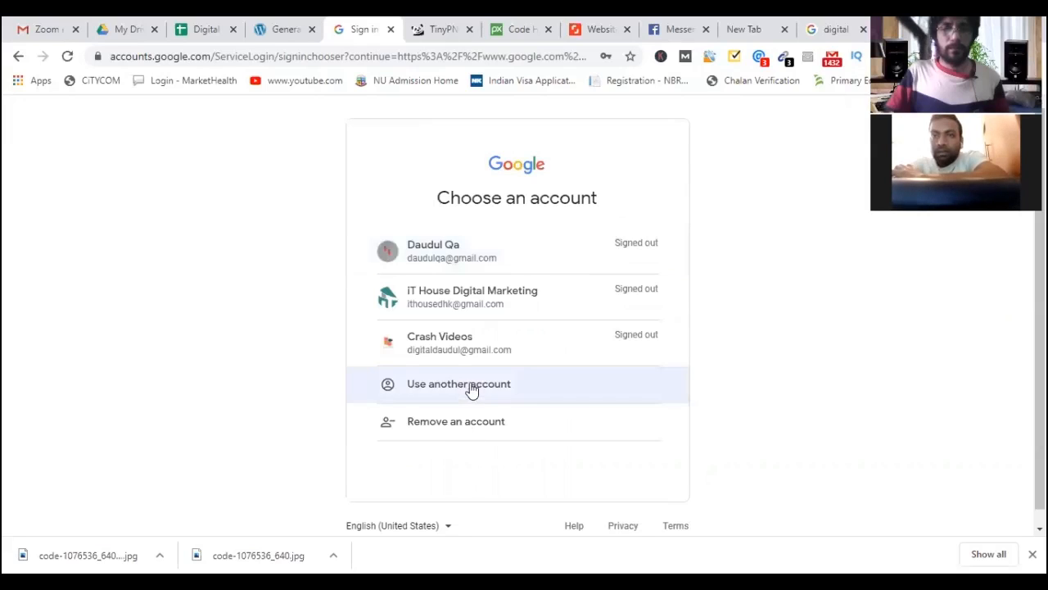
pyautogui.click(473, 390)
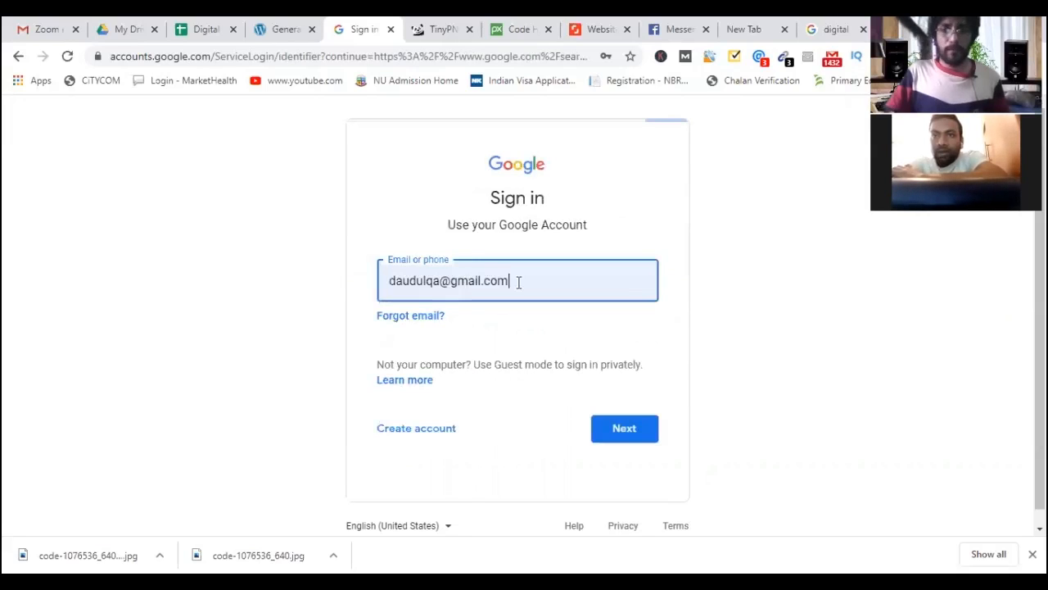
pyautogui.click(518, 281)
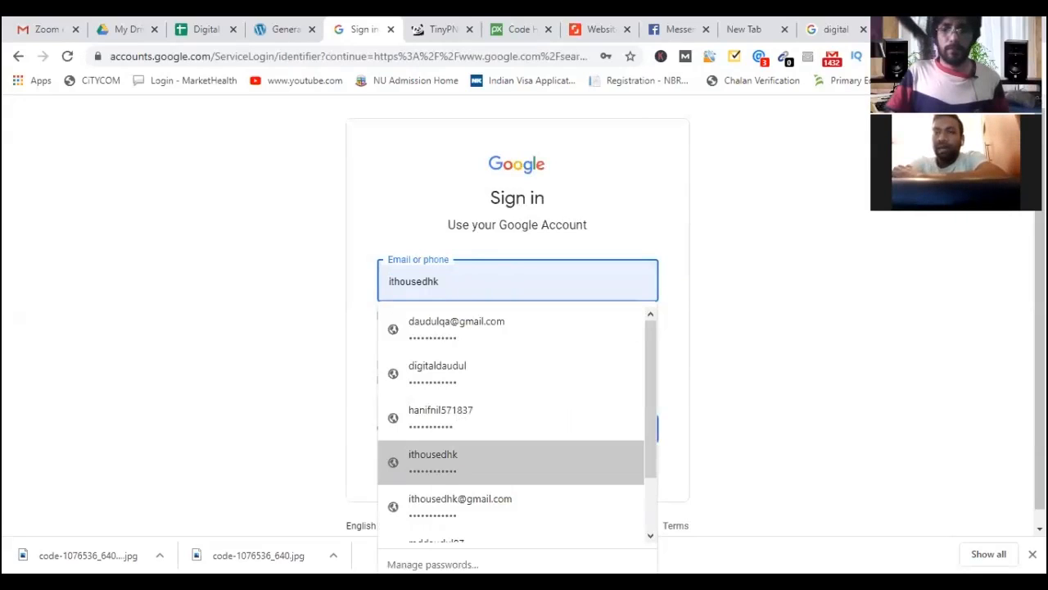
pyautogui.click(762, 377)
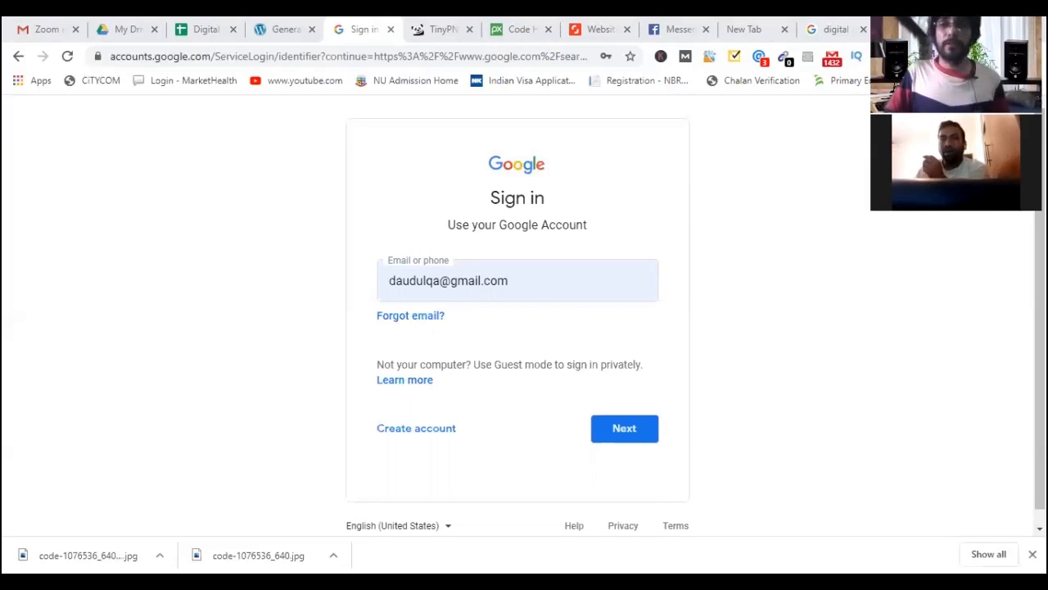
# Enter the other account's Gmail address, submit it, and choose 'Not now' for extra details.
pyautogui.click(523, 280)
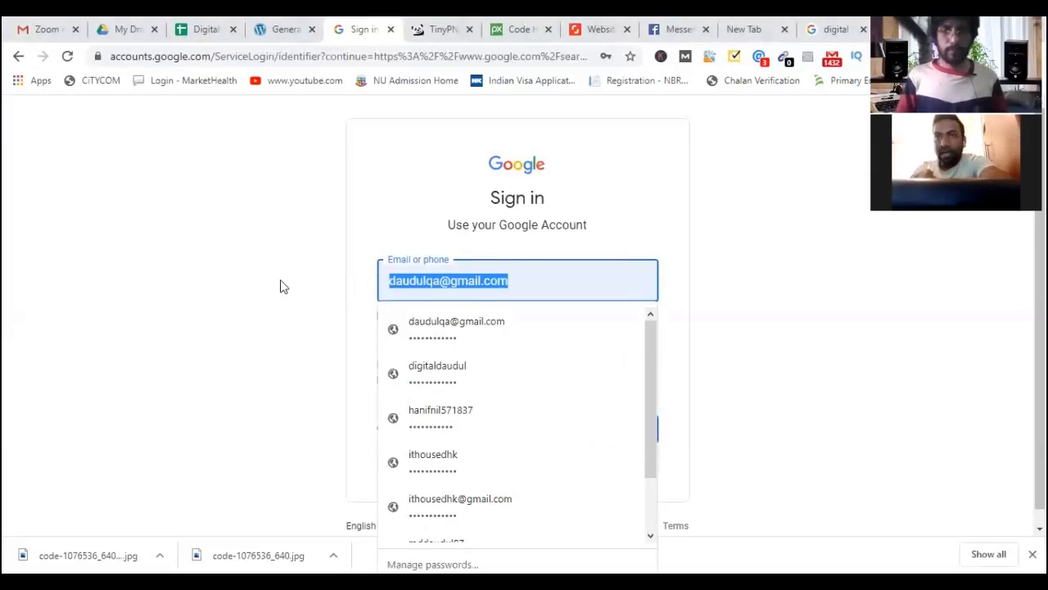
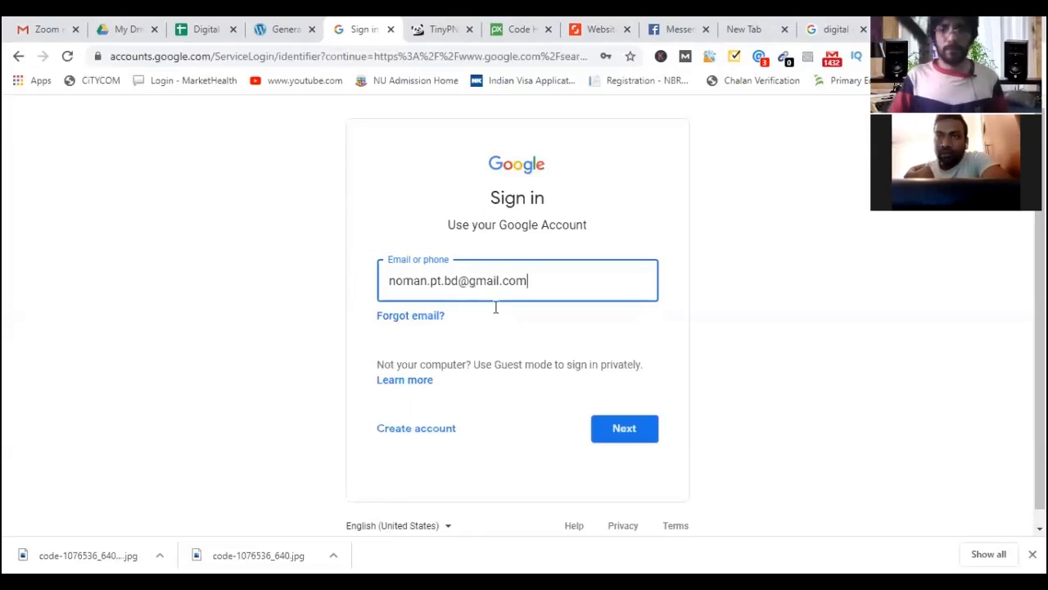
pyautogui.press('Return')
pyautogui.press('Return')
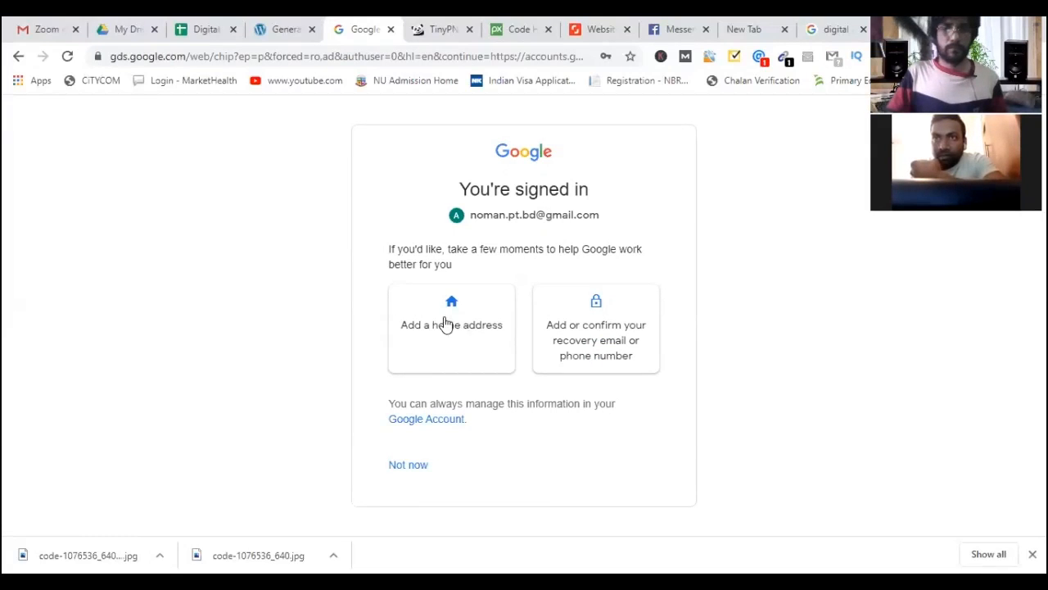
pyautogui.click(414, 465)
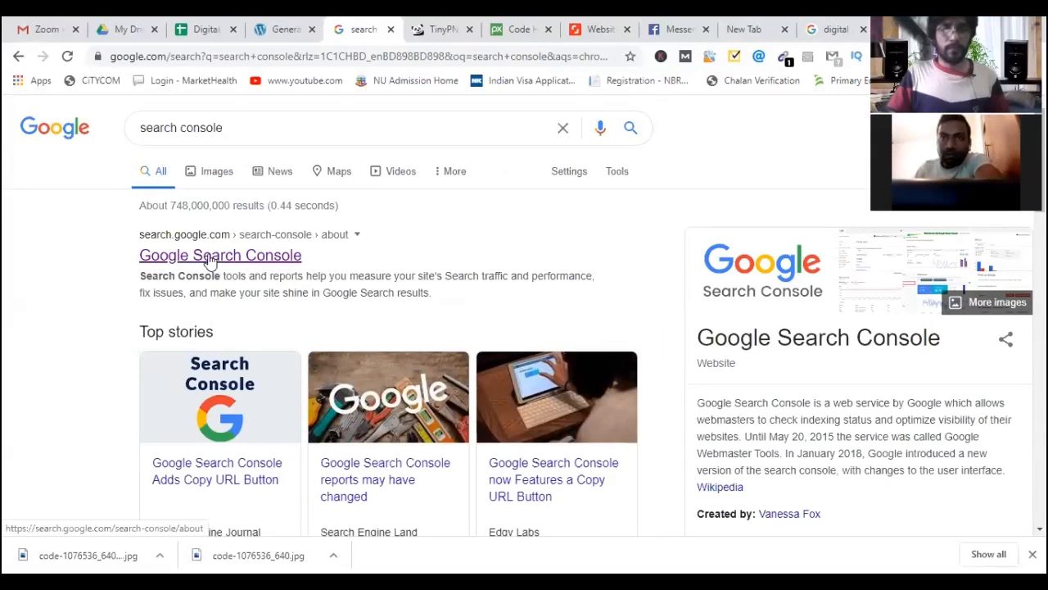
# Open Google Search Console in a new tab, click Start now and choose URL prefix.
pyautogui.middleClick(242, 260)
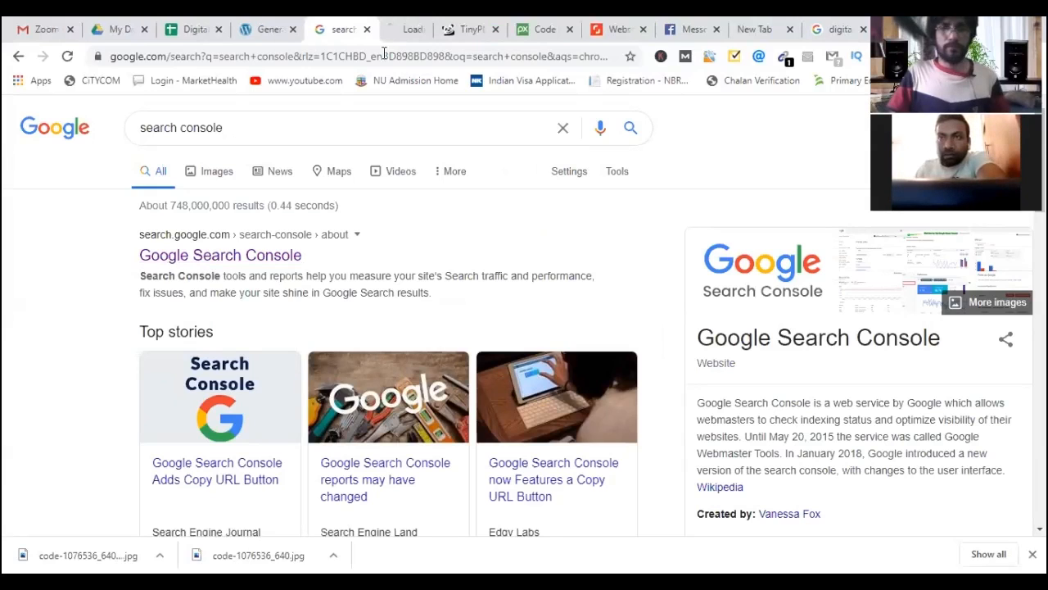
pyautogui.hotkey('ctrl', 'Tab')
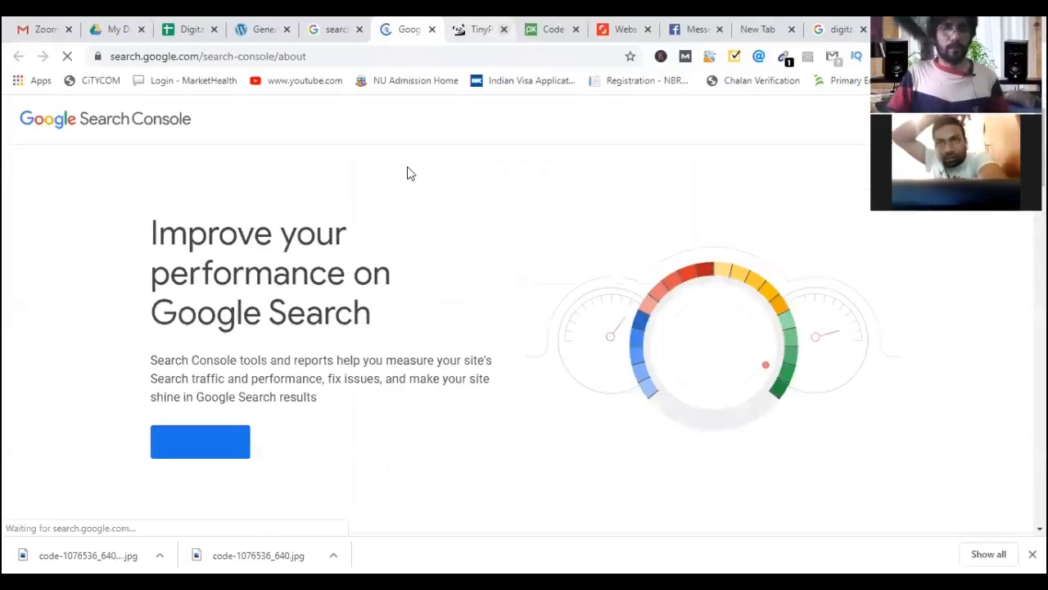
pyautogui.click(201, 442)
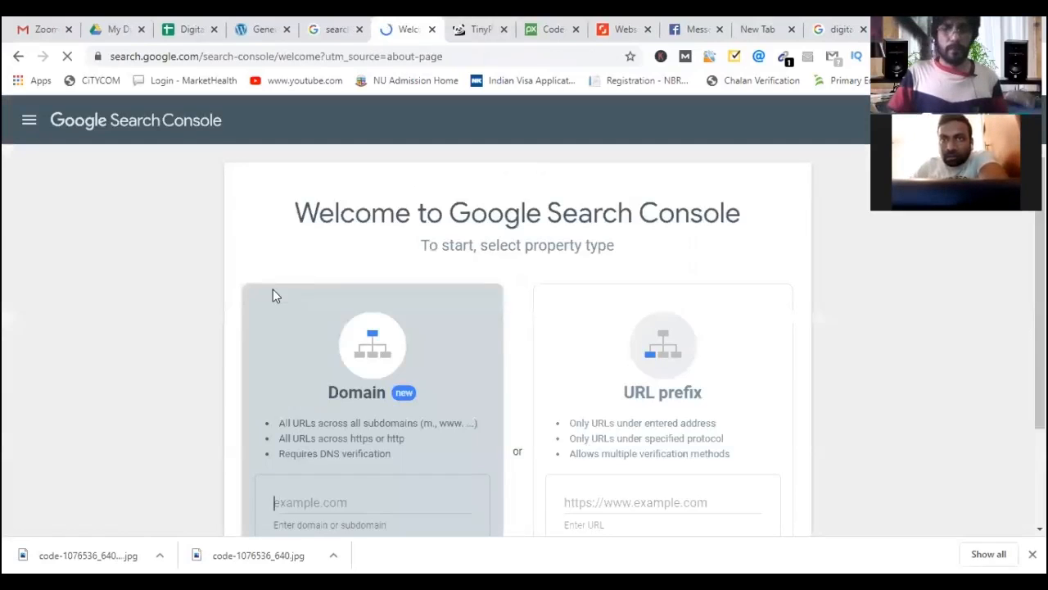
pyautogui.scroll(-1, 262, 274)
pyautogui.scroll(1, 262, 274)
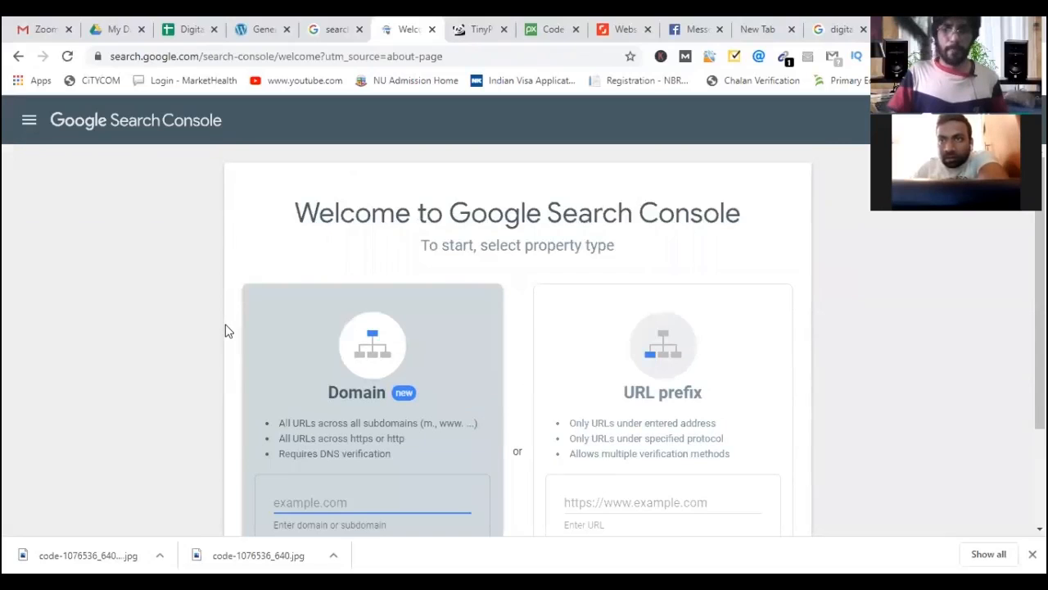
pyautogui.scroll(-1, 224, 330)
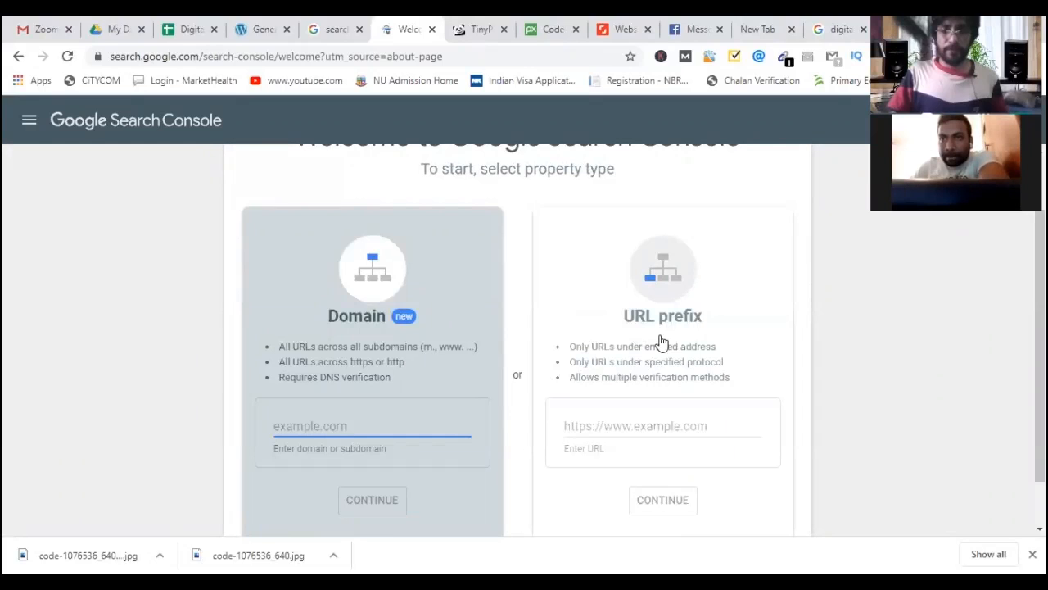
pyautogui.click(635, 425)
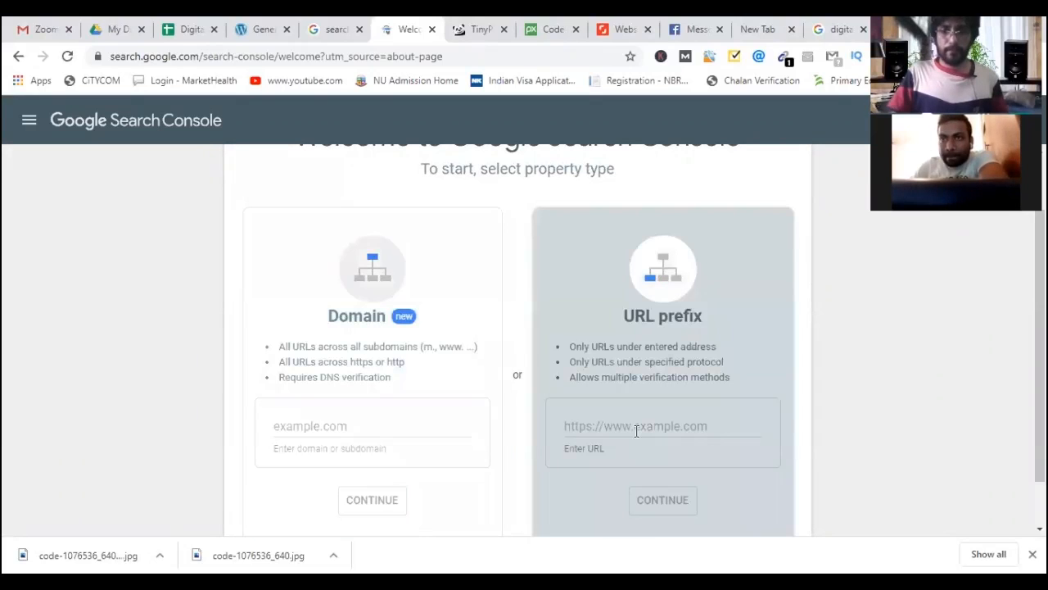
pyautogui.click(261, 31)
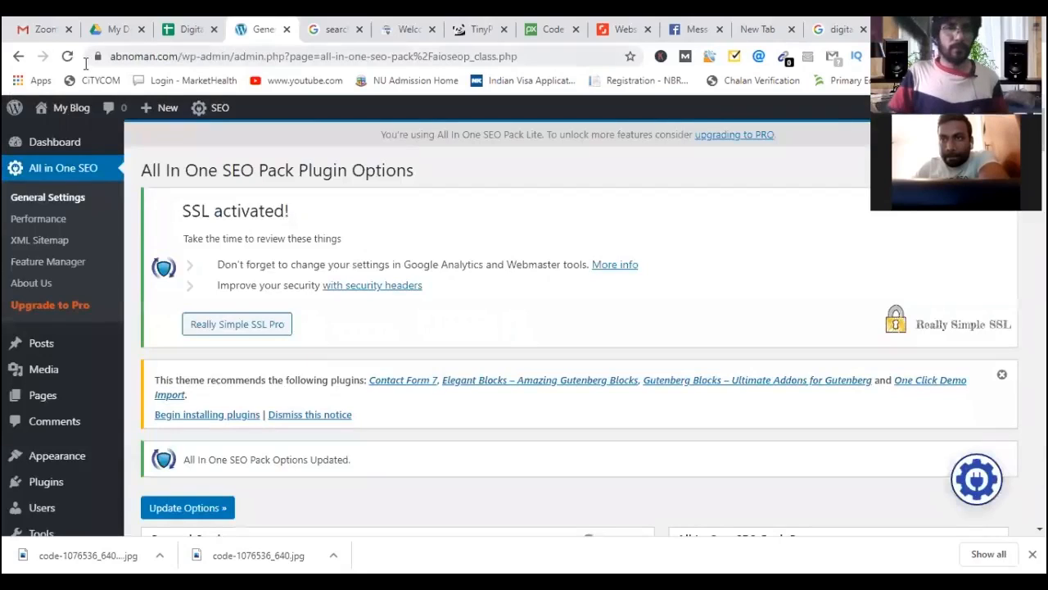
pyautogui.click(156, 56)
pyautogui.rightClick(149, 56)
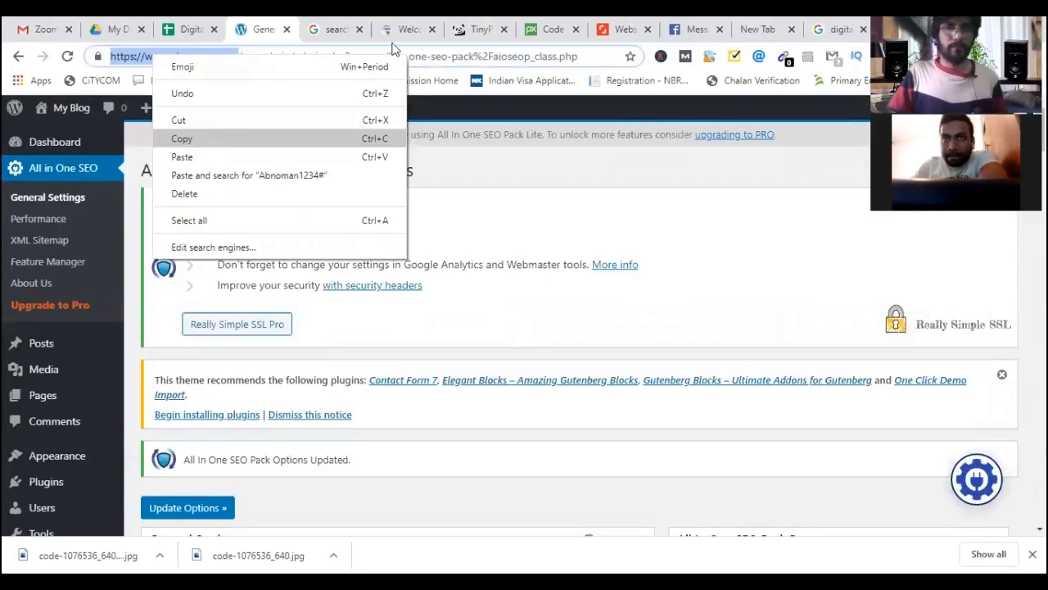
pyautogui.click(213, 136)
pyautogui.click(402, 30)
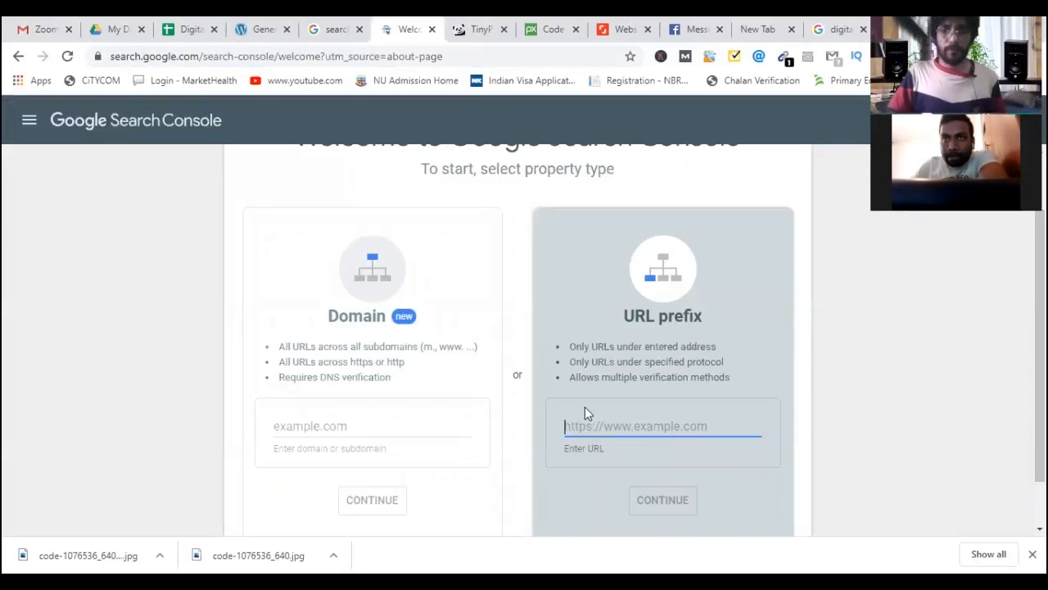
pyautogui.hotkey('ctrl', 'v')
pyautogui.scroll(-1, 527, 399)
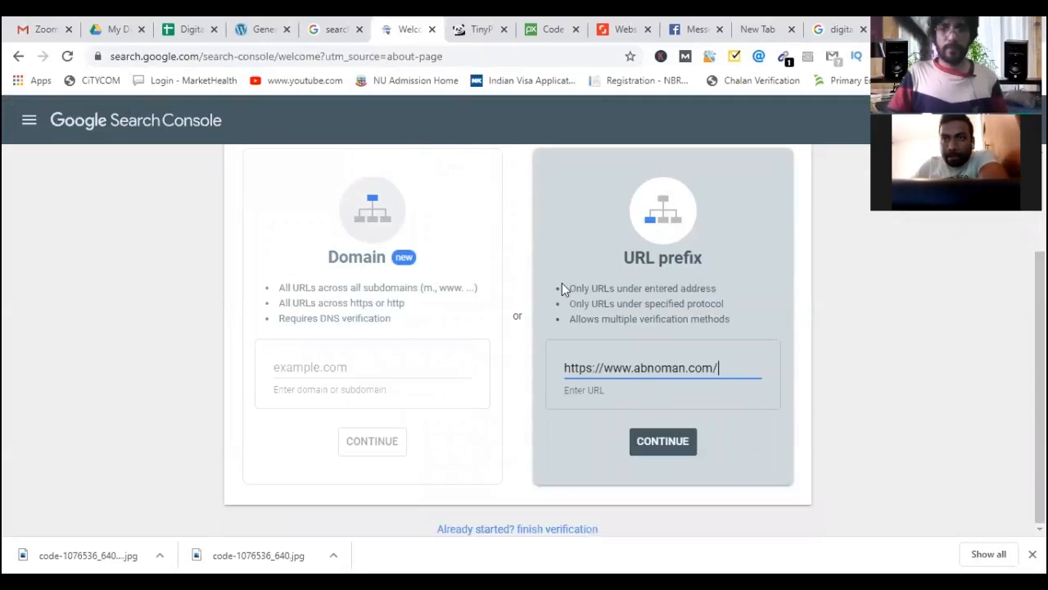
pyautogui.hotkey('ctrl', 't')
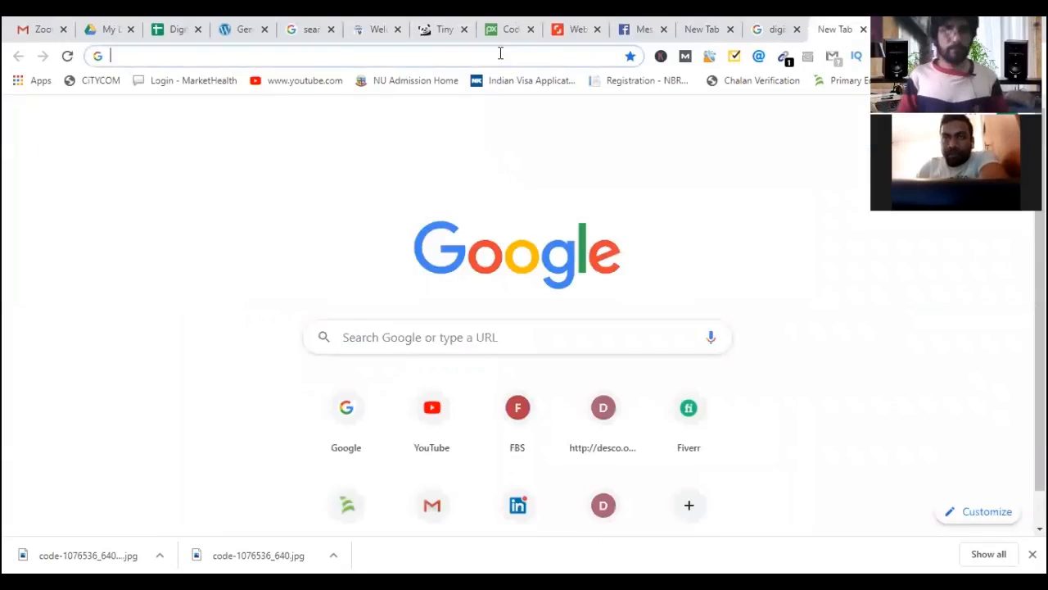
pyautogui.write('site:')
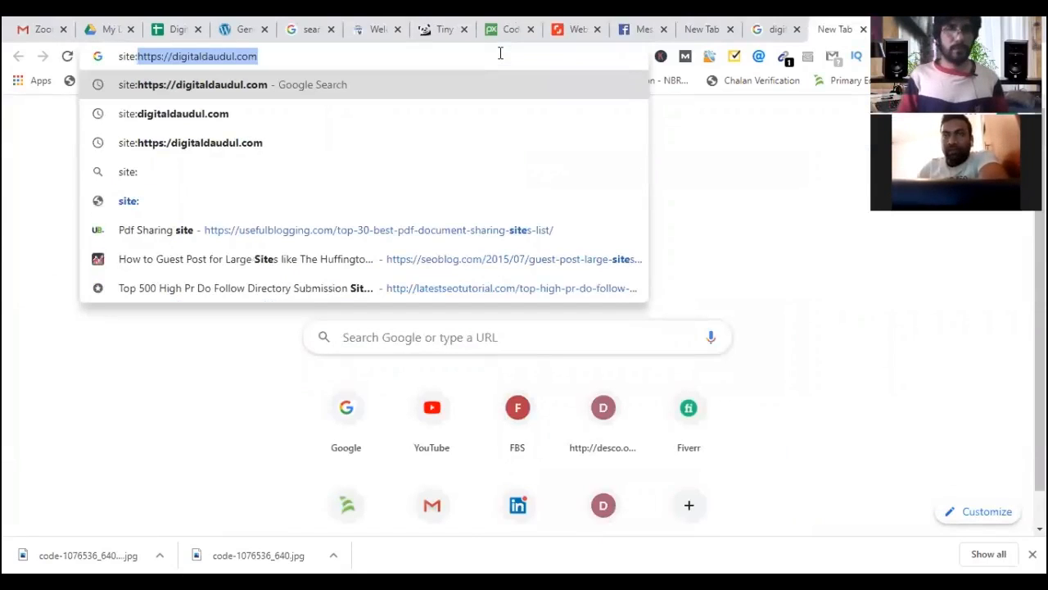
pyautogui.write('http')
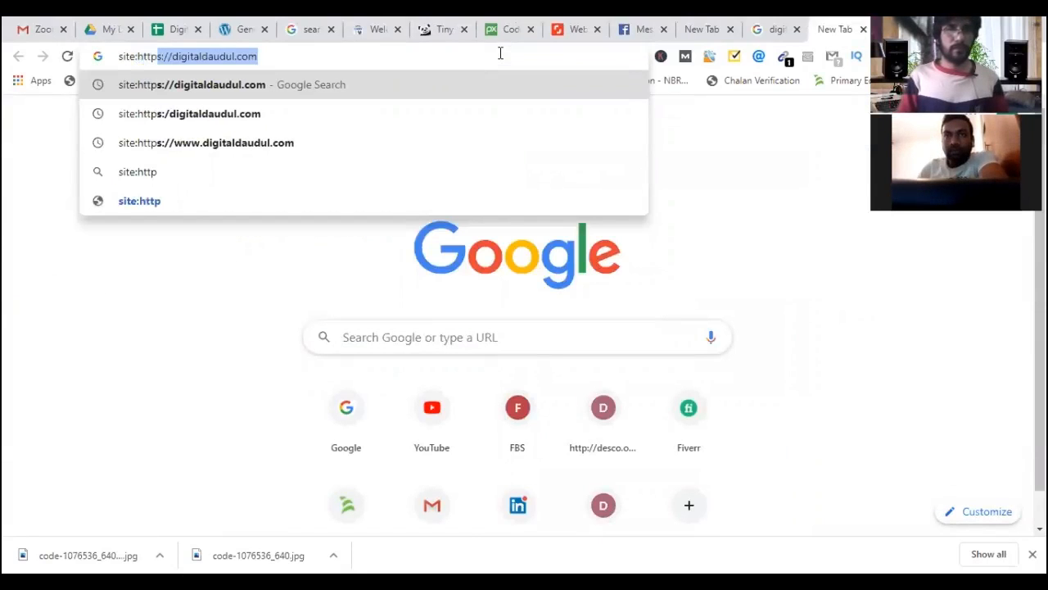
pyautogui.write('s')
pyautogui.write(':')
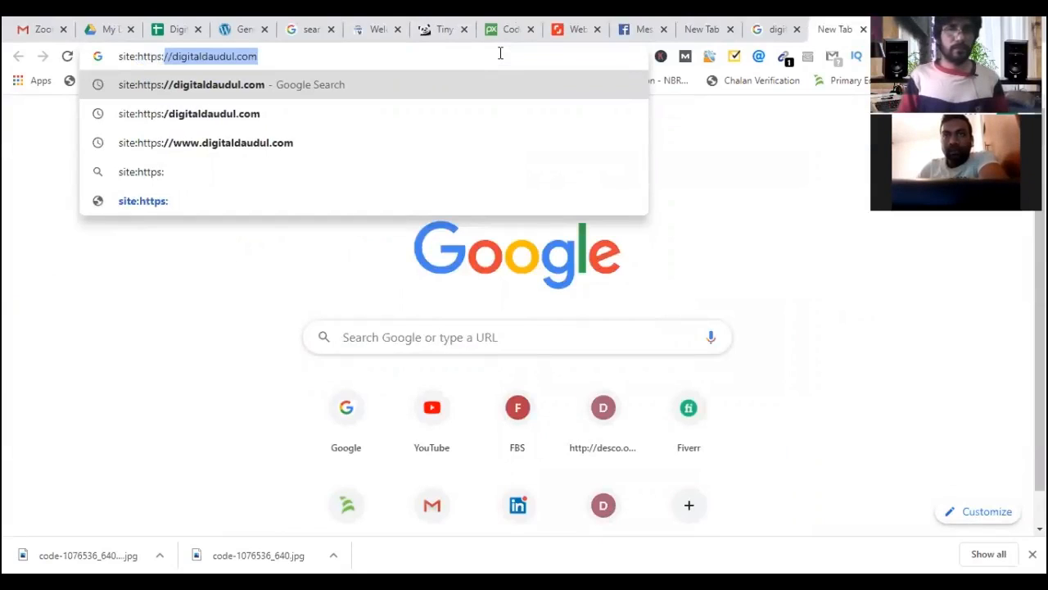
pyautogui.write('//ab')
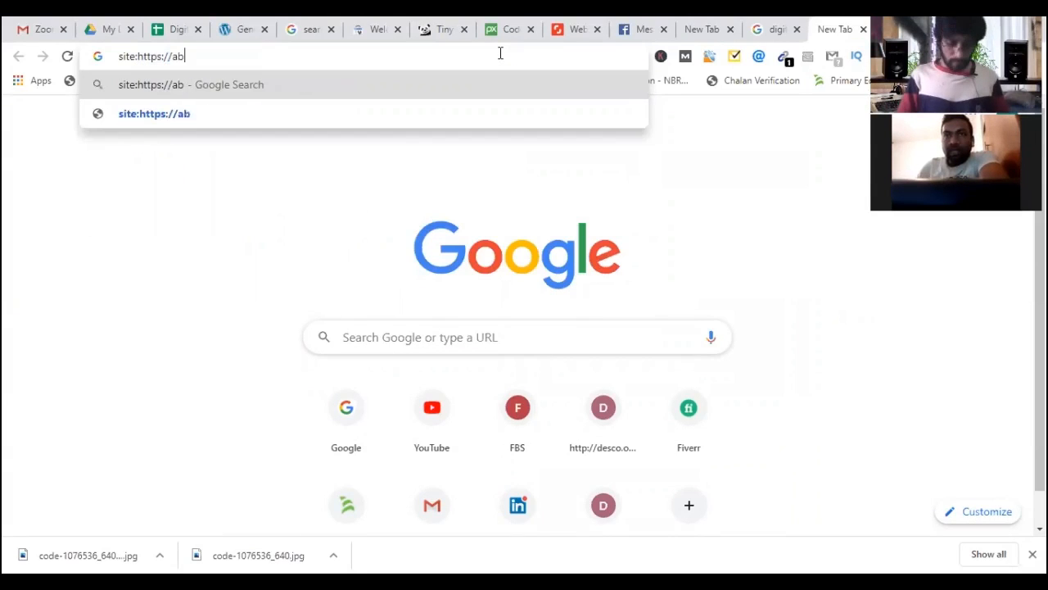
pyautogui.write('noman.com')
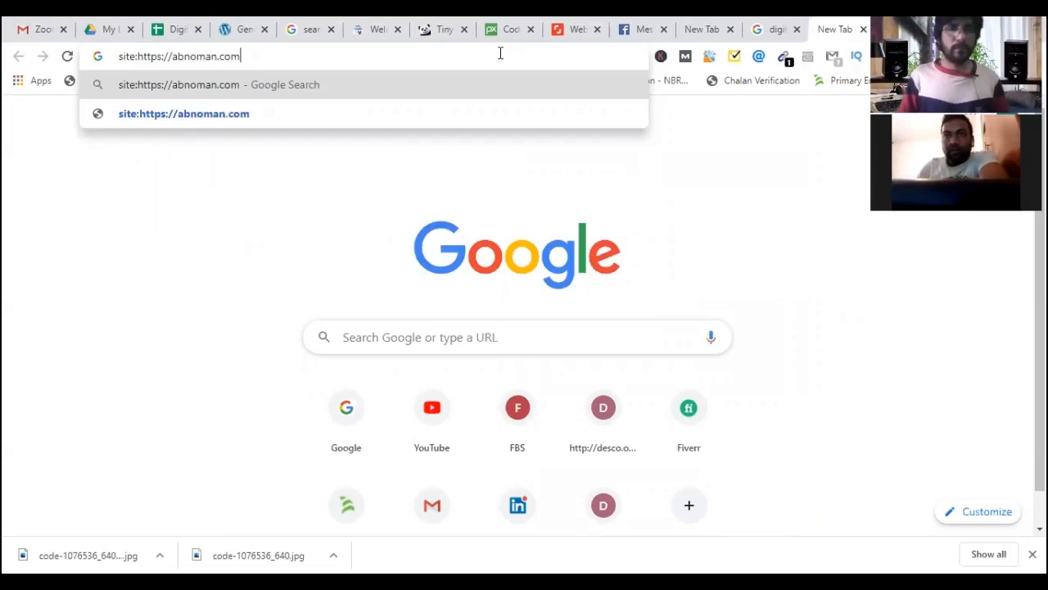
pyautogui.press('Return')
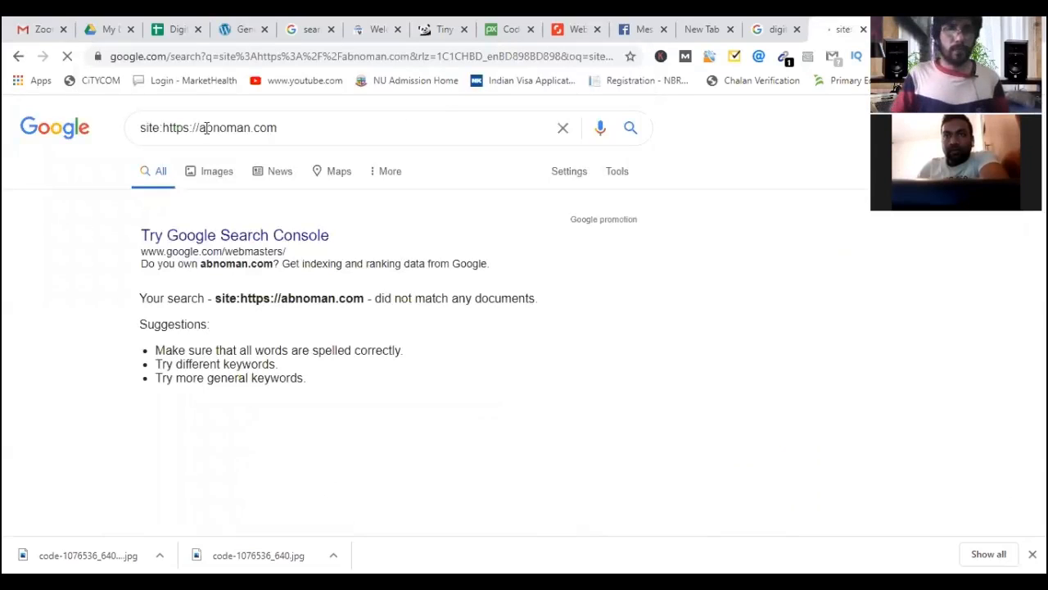
pyautogui.moveTo(202, 128); pyautogui.dragTo(165, 133)
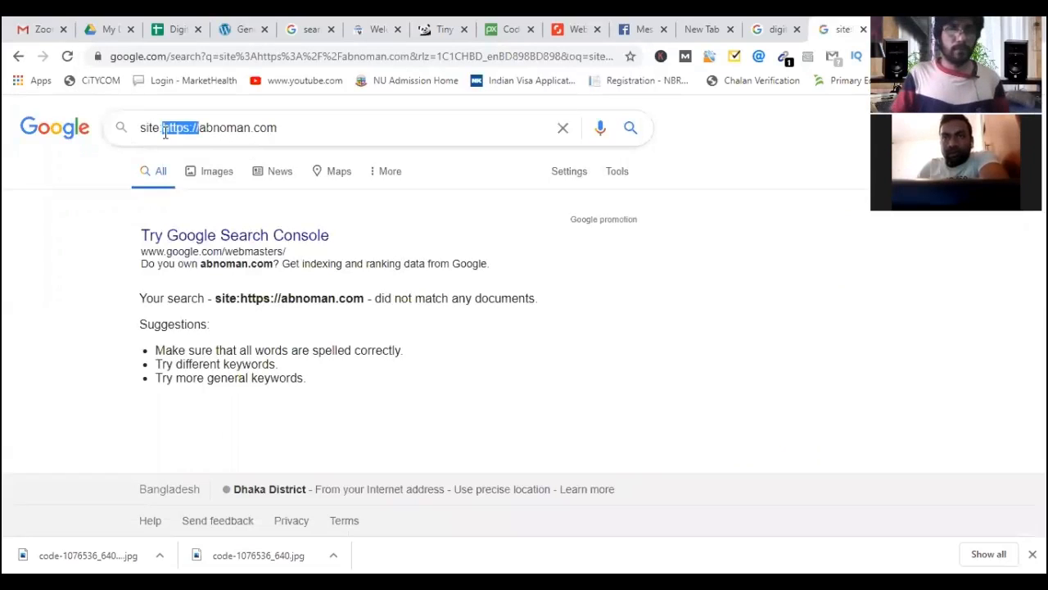
pyautogui.press('BackSpace')
pyautogui.press('Return')
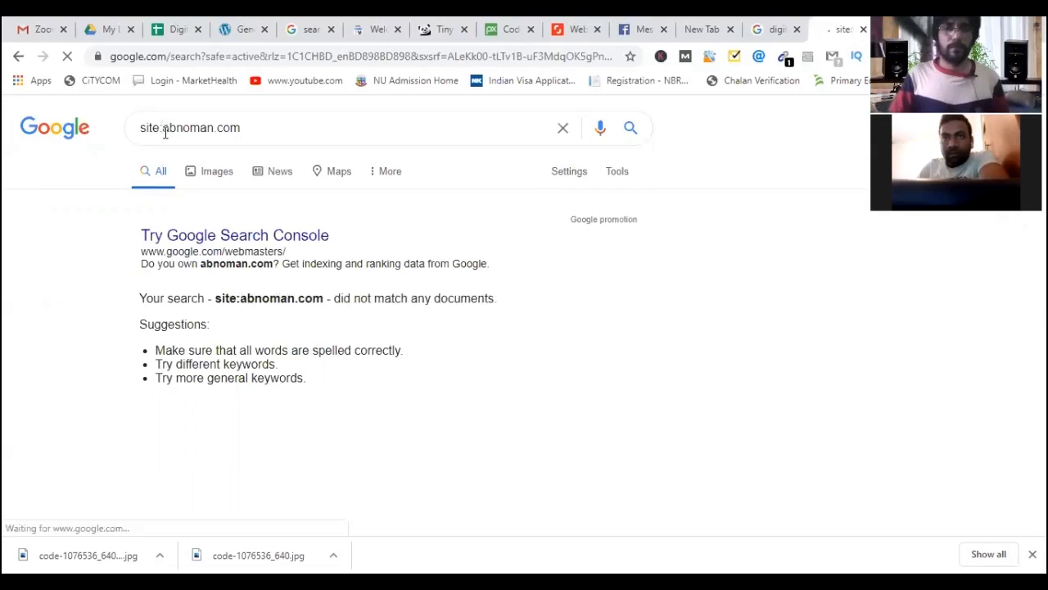
pyautogui.click(312, 31)
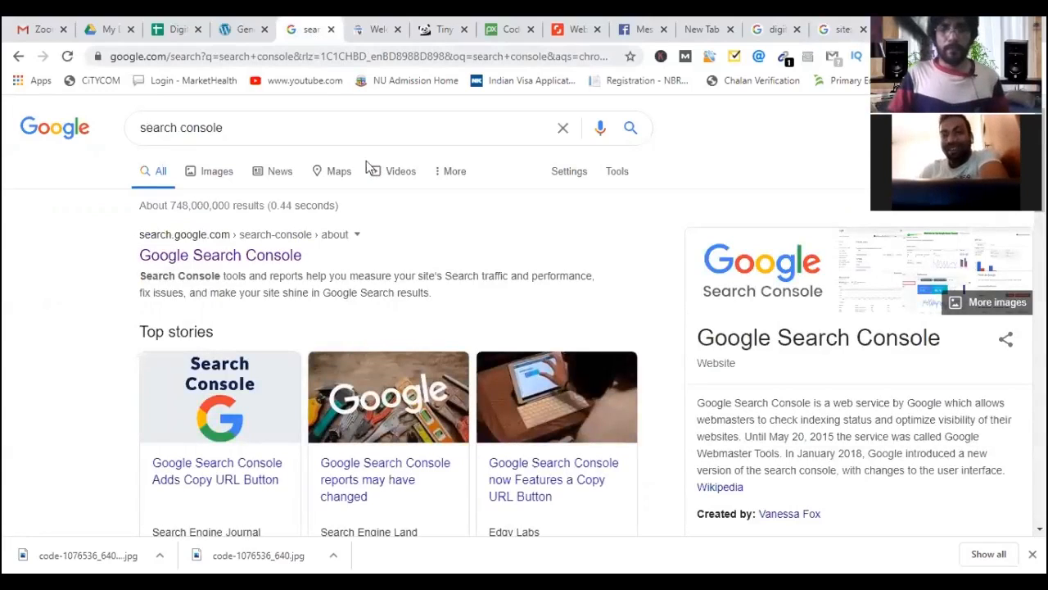
pyautogui.hotkey('ctrl', 'Tab')
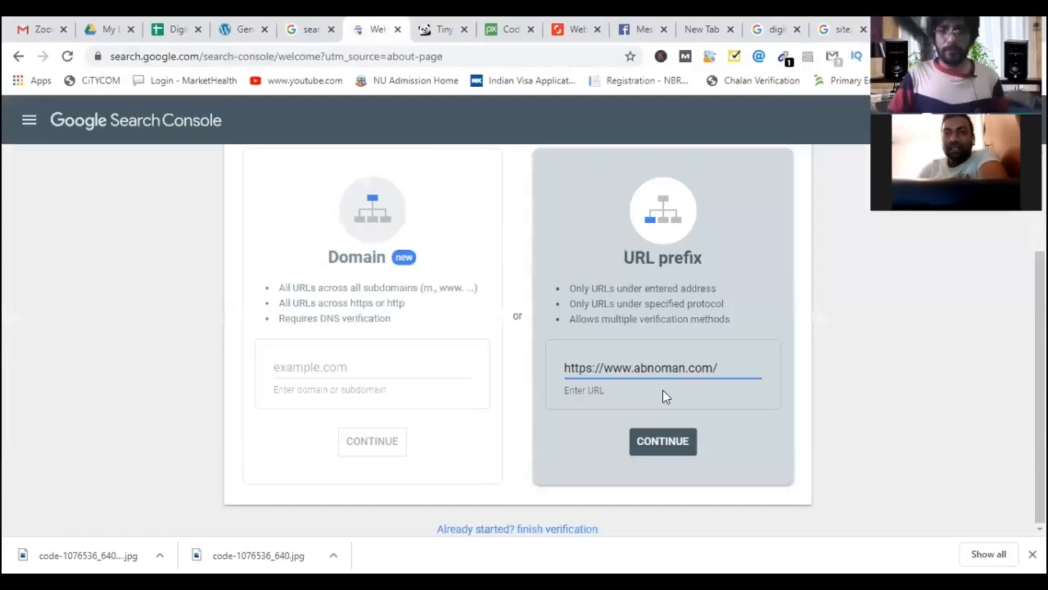
pyautogui.click(661, 442)
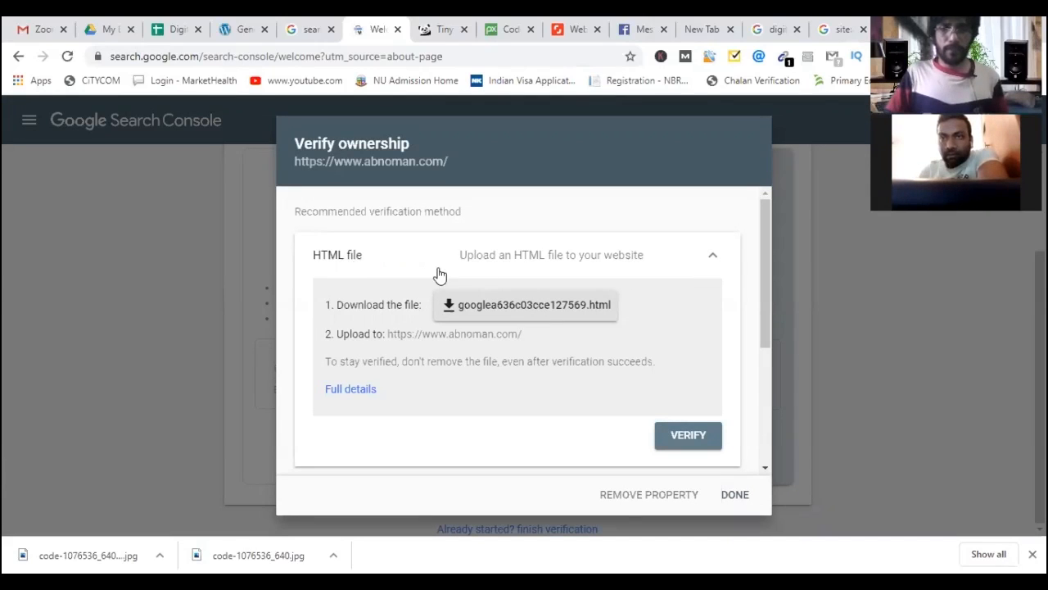
# Switch from the HTML file to the HTML tag method and copy its verification meta tag.
pyautogui.click(565, 260)
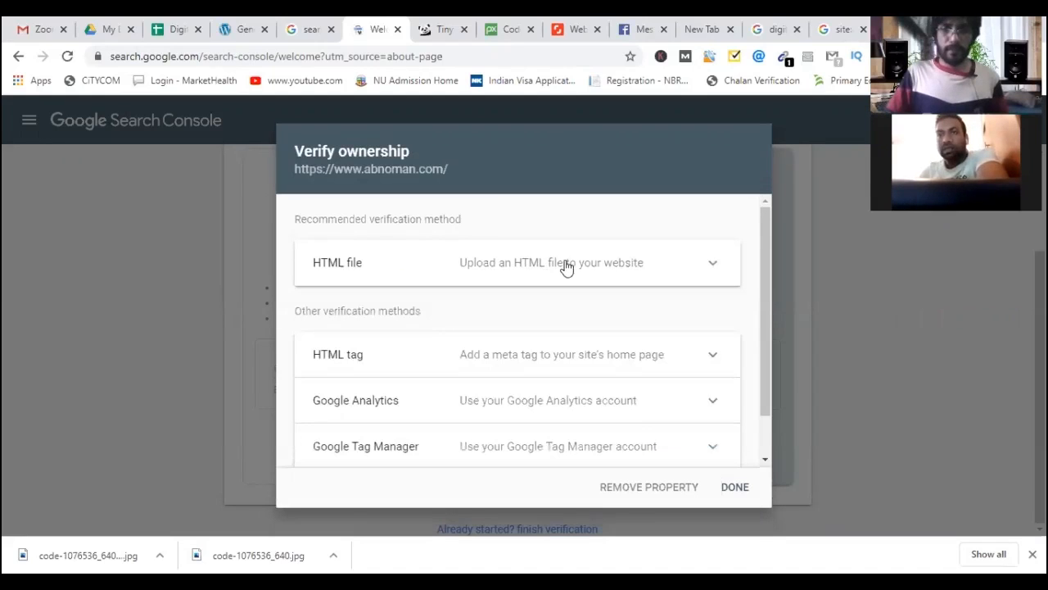
pyautogui.scroll(-1, 364, 307)
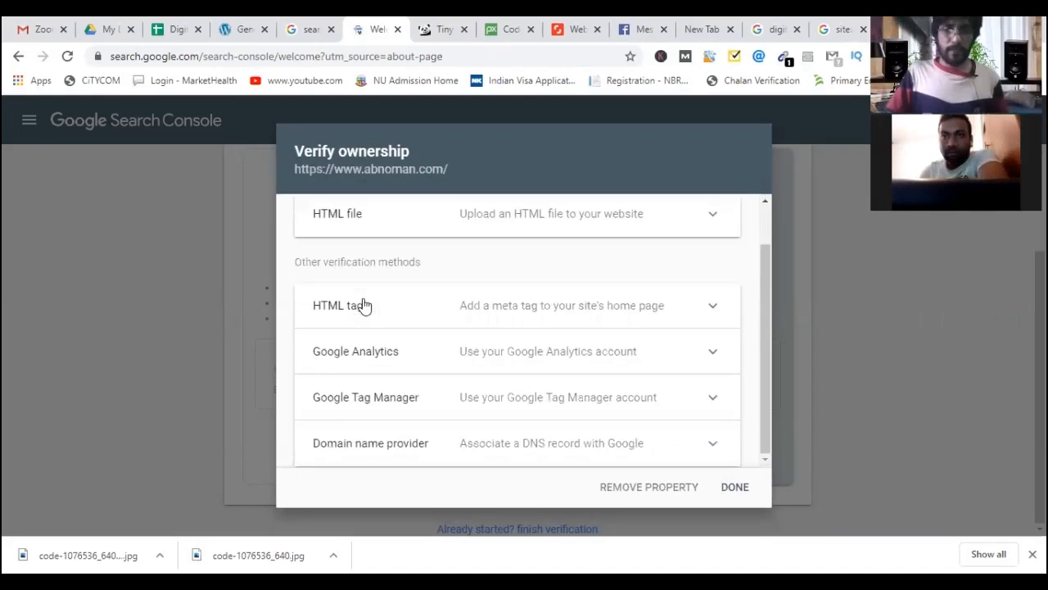
pyautogui.click(545, 312)
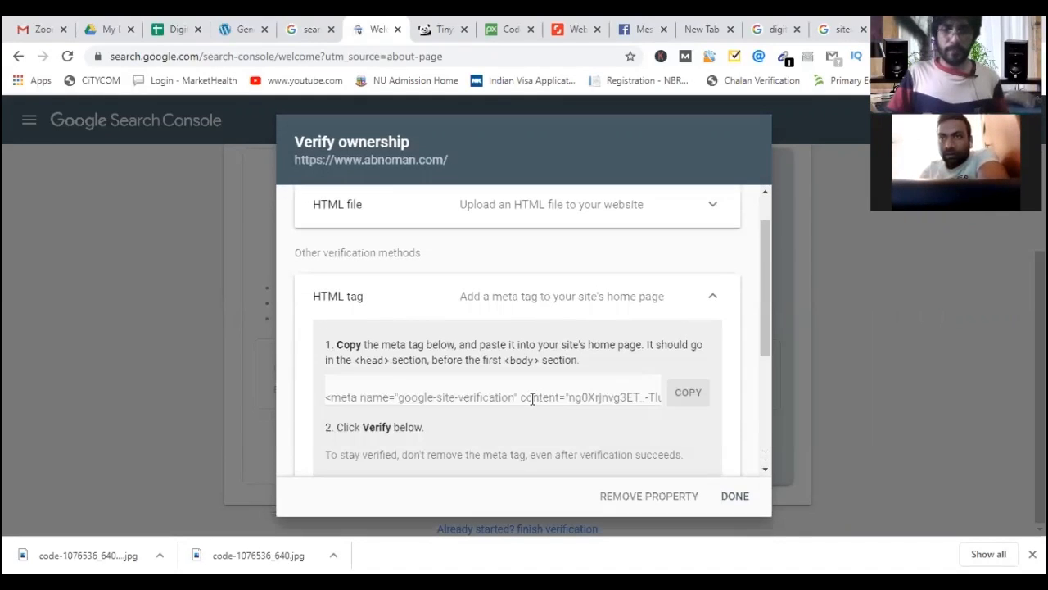
pyautogui.click(439, 397)
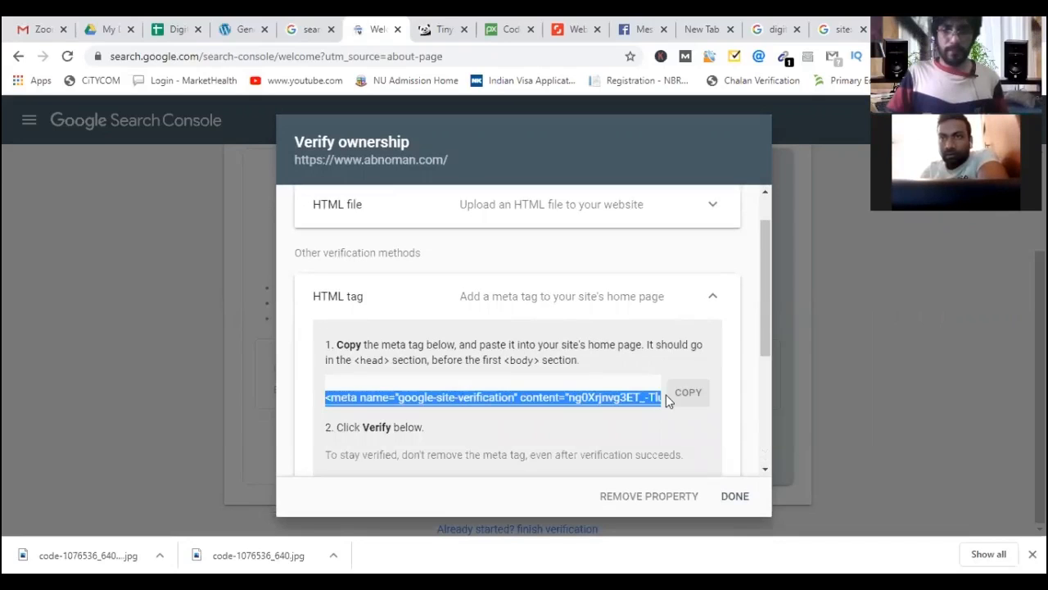
pyautogui.click(690, 394)
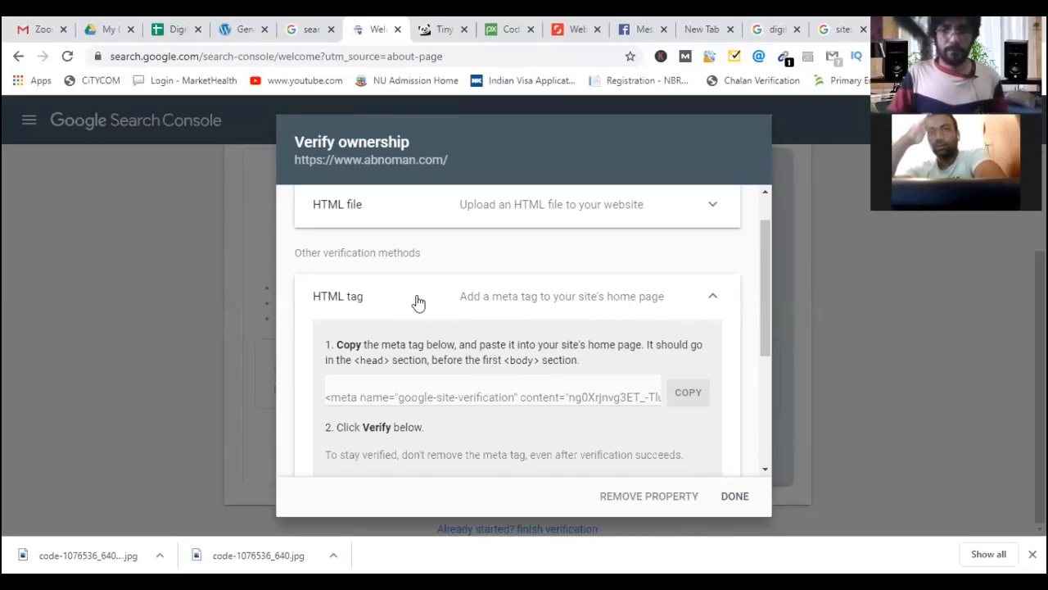
pyautogui.click(689, 395)
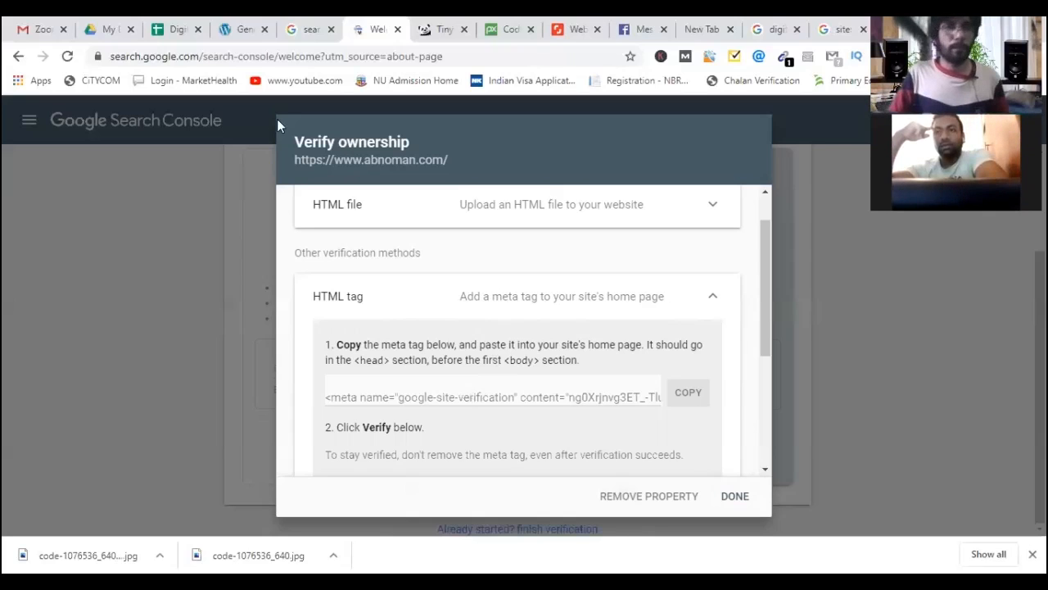
pyautogui.click(246, 37)
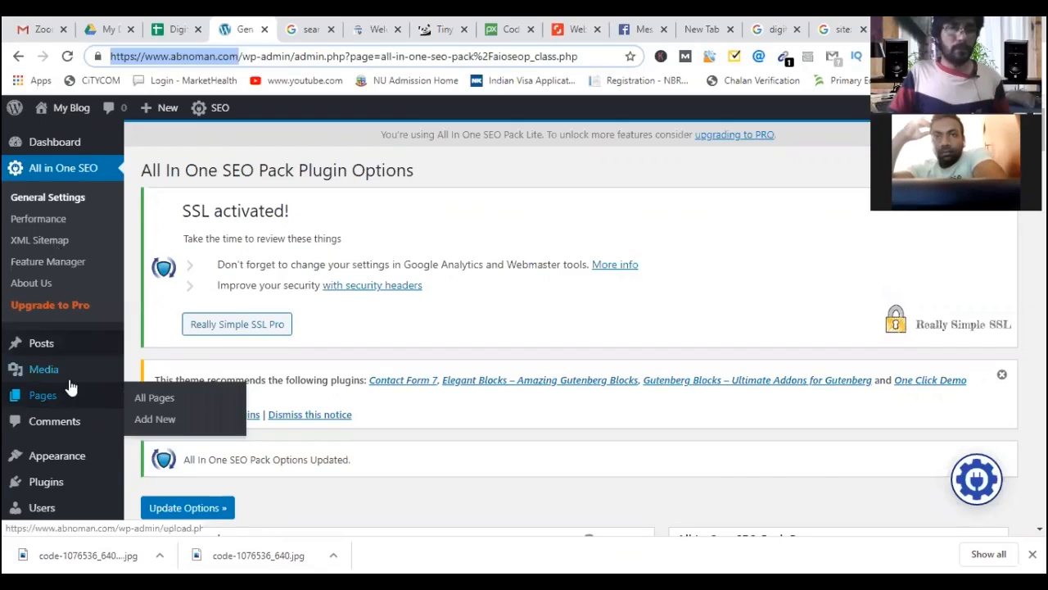
# Go to Plugins > Add New and type 'Hea' into the plugin search box.
pyautogui.scroll(-3, 75, 419)
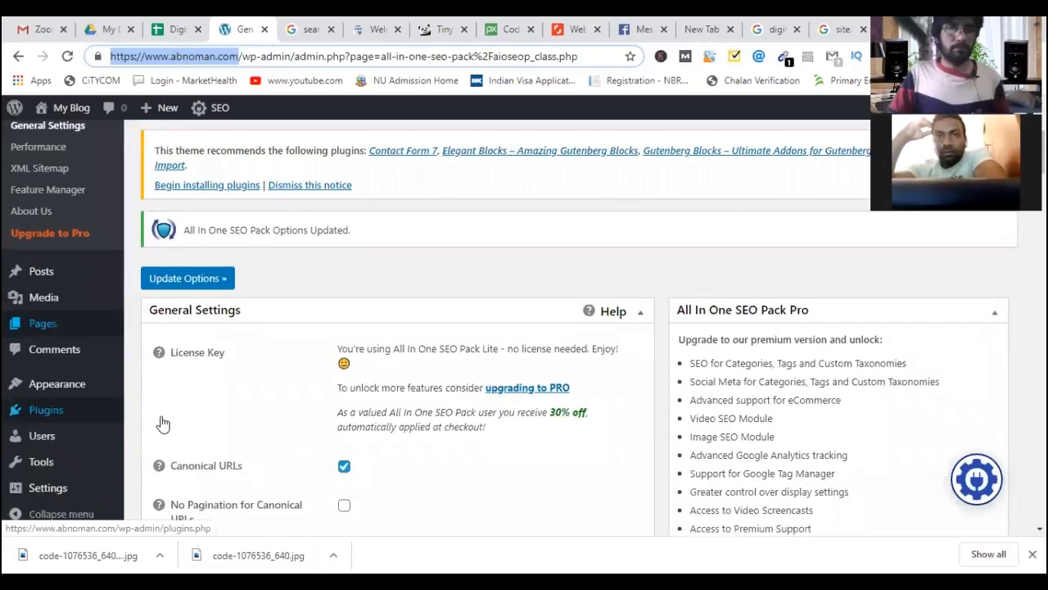
pyautogui.moveTo(72, 412)
pyautogui.press('Return')
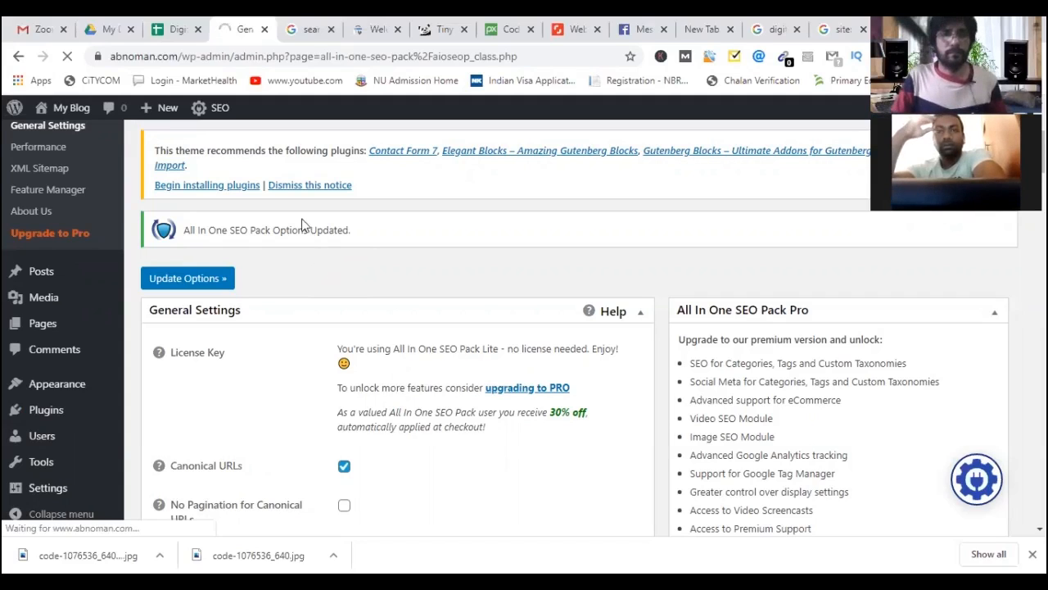
pyautogui.click(309, 36)
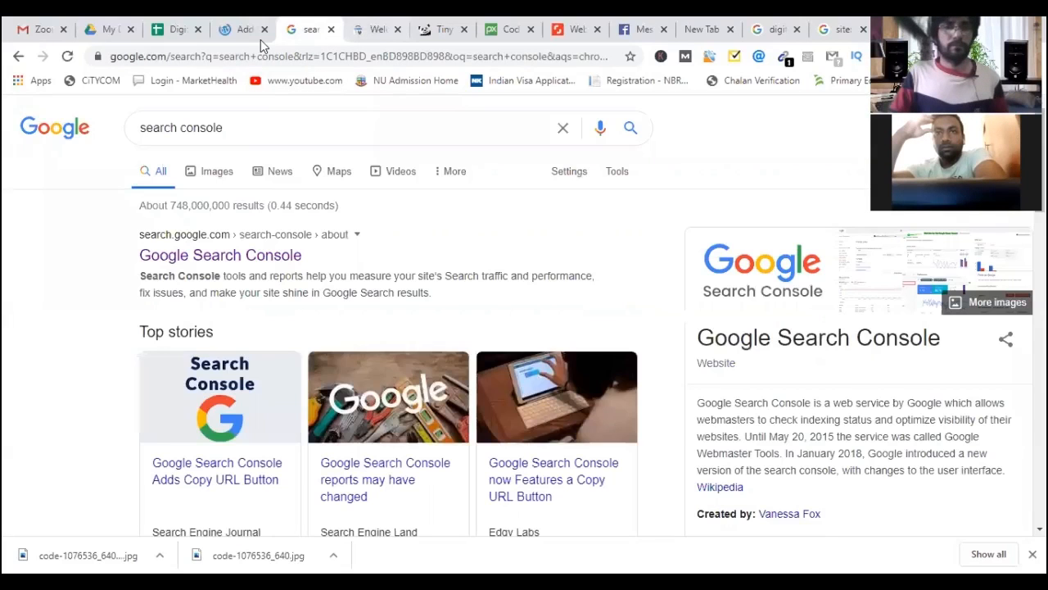
pyautogui.click(247, 35)
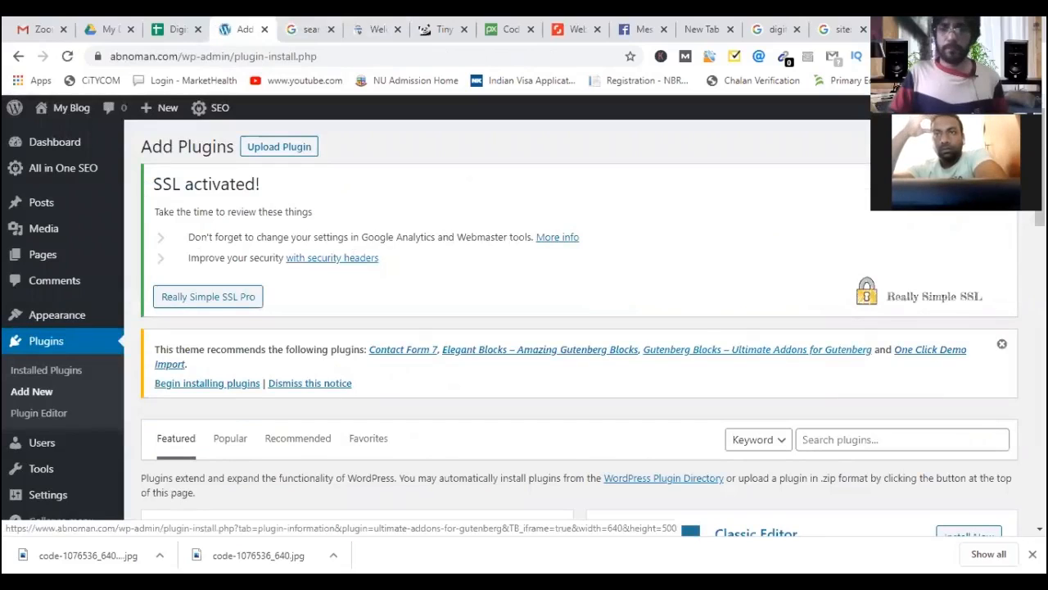
pyautogui.scroll(-2, 837, 280)
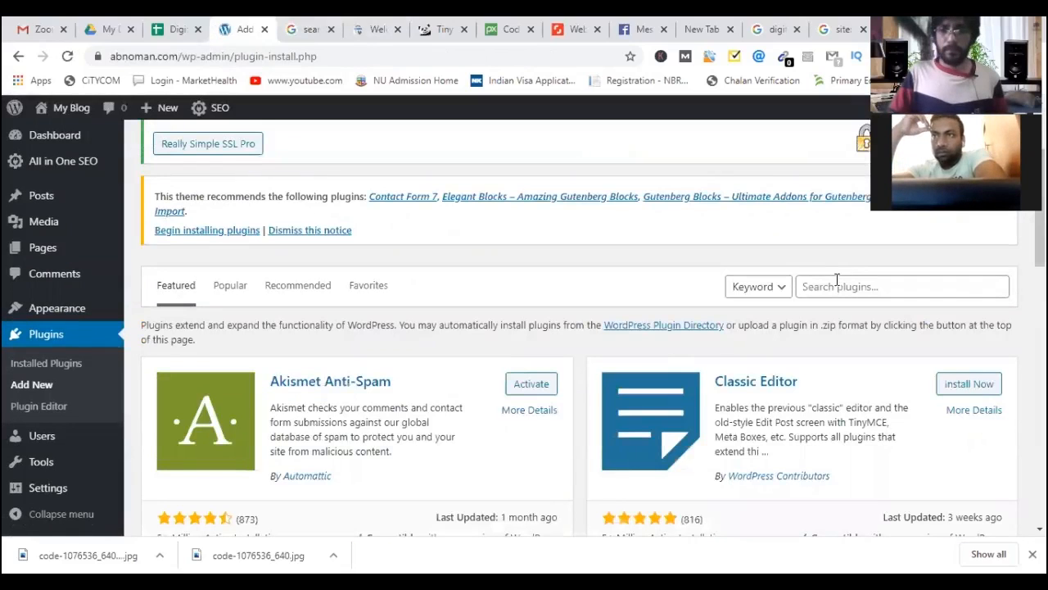
pyautogui.click(837, 280)
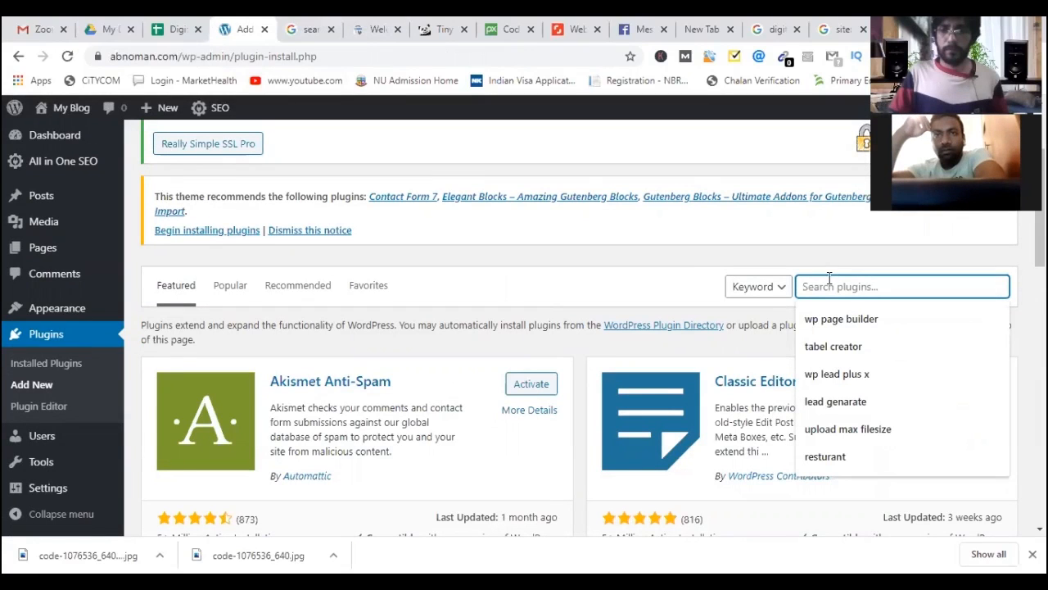
pyautogui.scroll(-1, 871, 230)
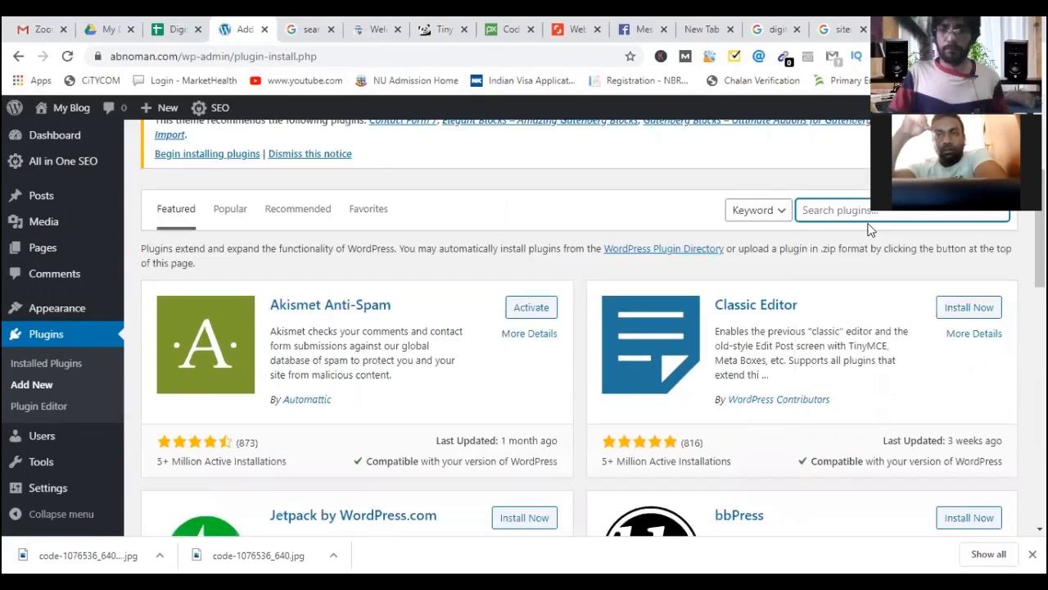
pyautogui.click(869, 210)
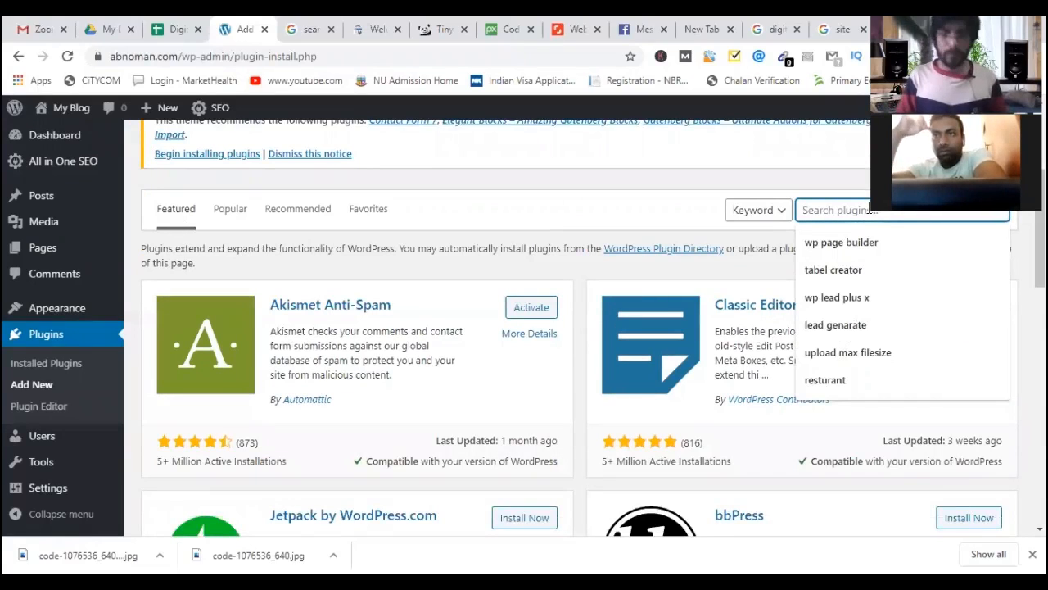
pyautogui.write('Hea')
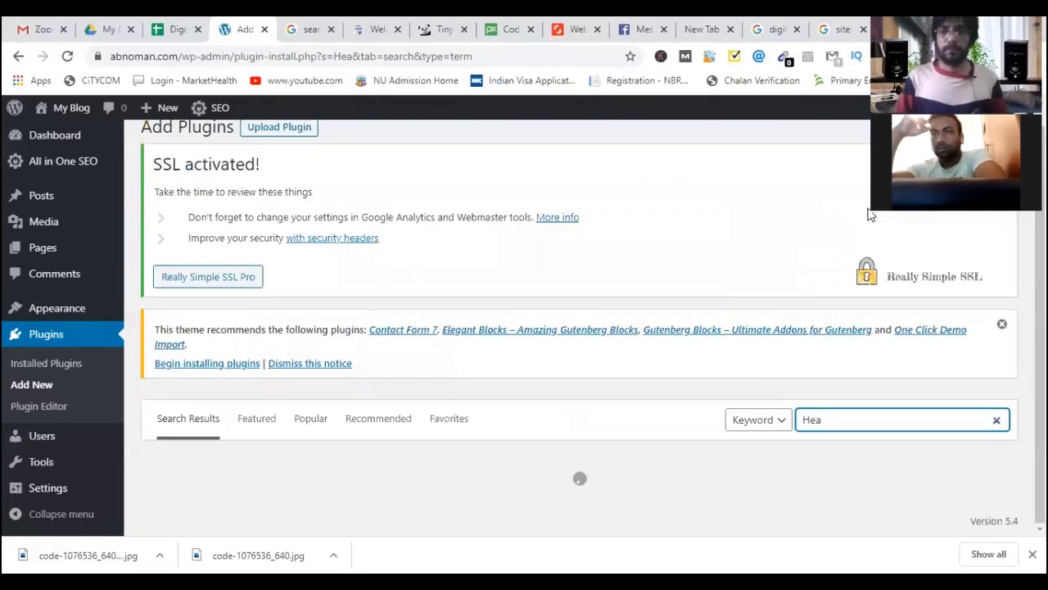
# Search plugins for 'Header', then install and activate Insert Headers and Footers.
pyautogui.moveTo(852, 210); pyautogui.dragTo(800, 208)
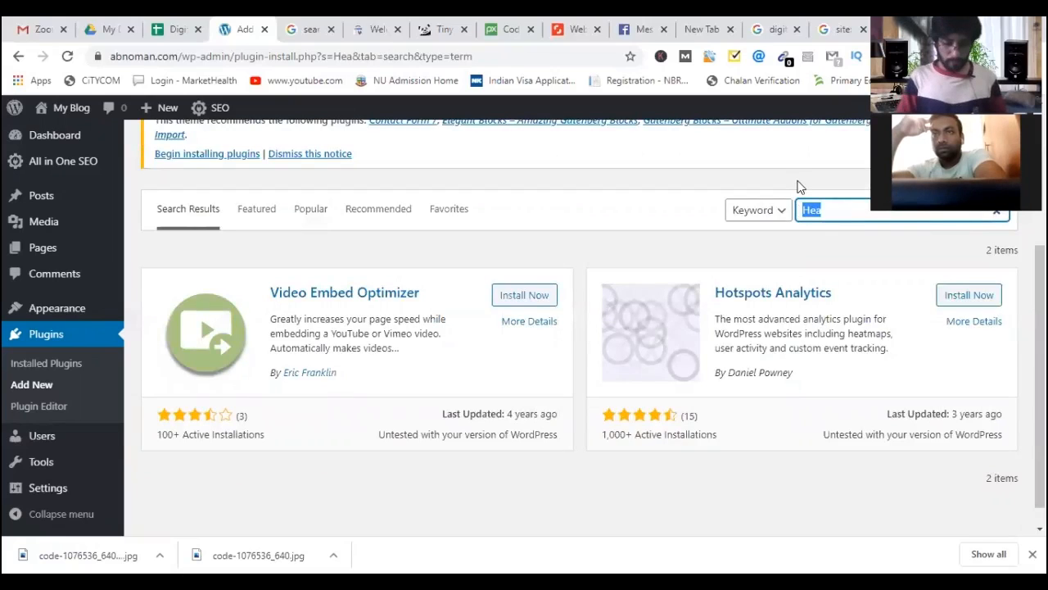
pyautogui.write('H')
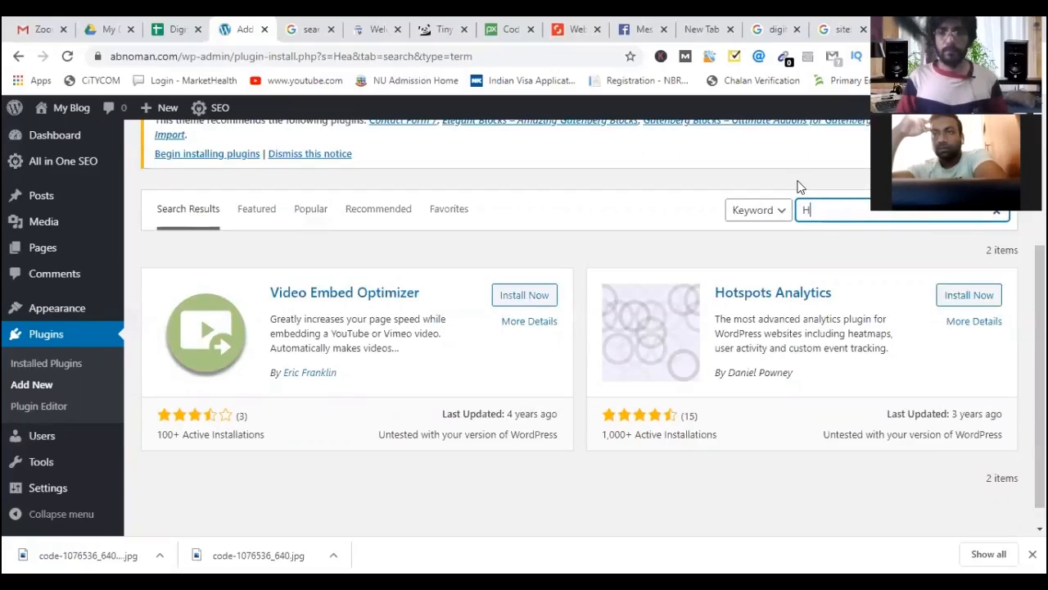
pyautogui.write('ead')
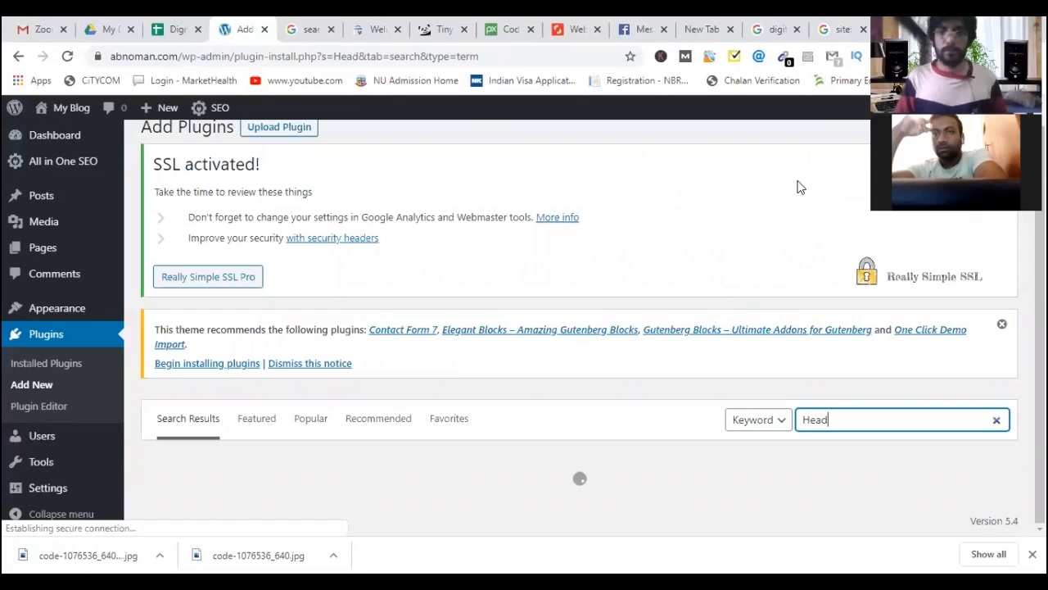
pyautogui.write('er')
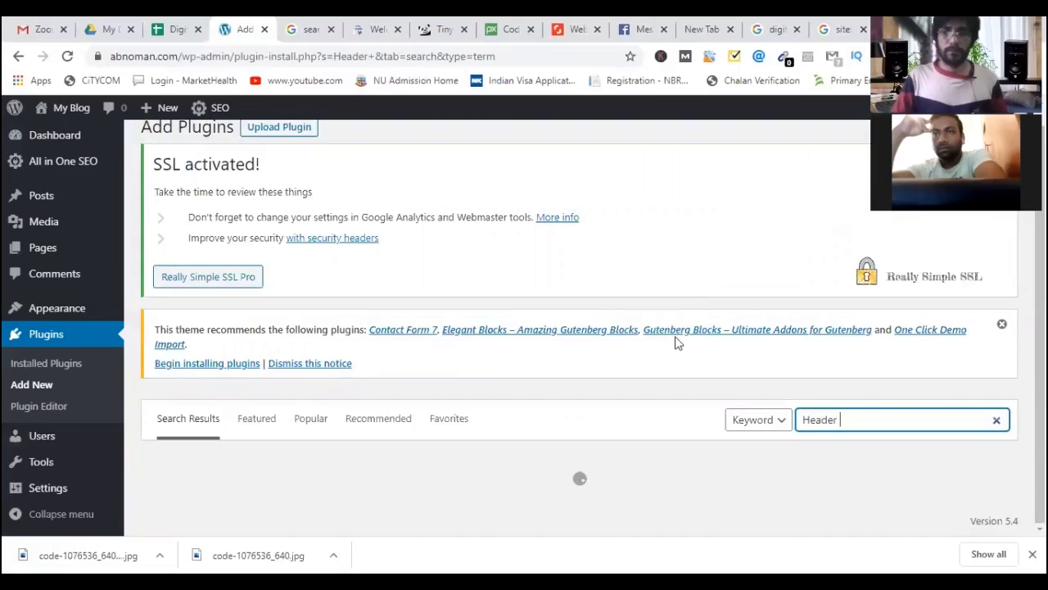
pyautogui.scroll(-4, 678, 331)
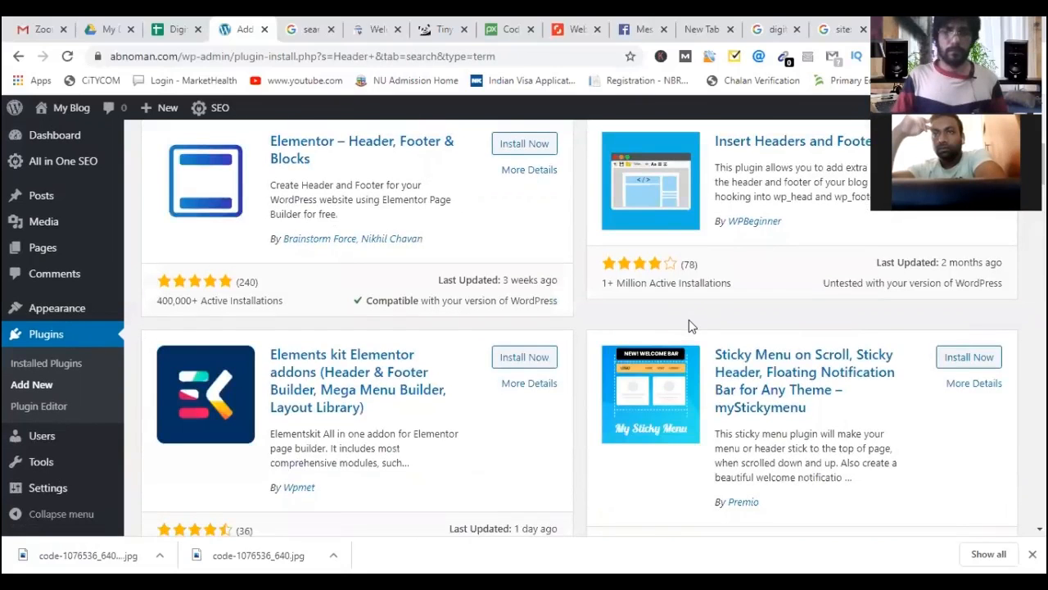
pyautogui.scroll(1, 722, 327)
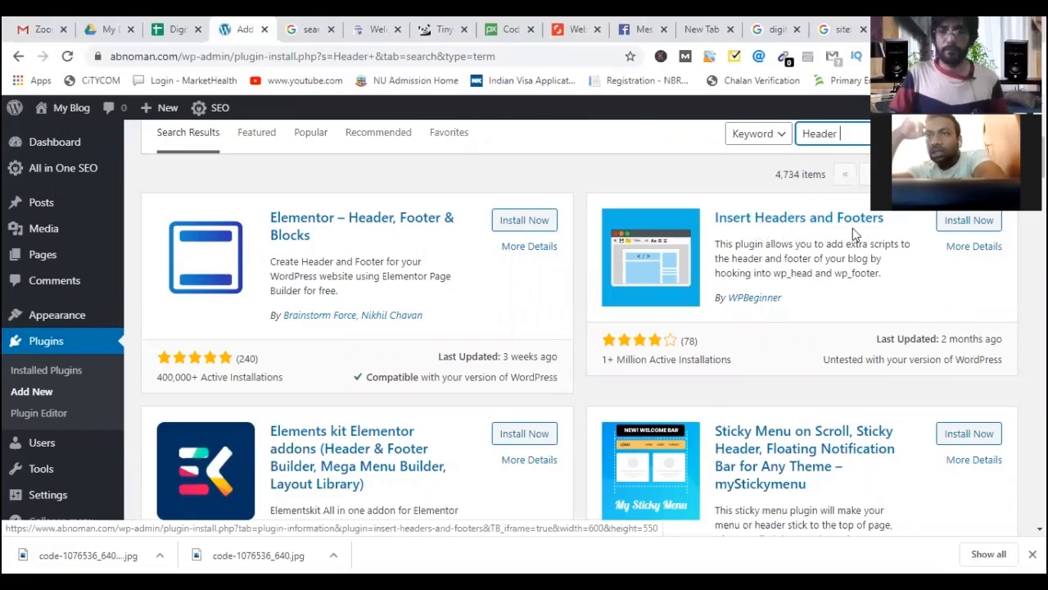
pyautogui.click(968, 221)
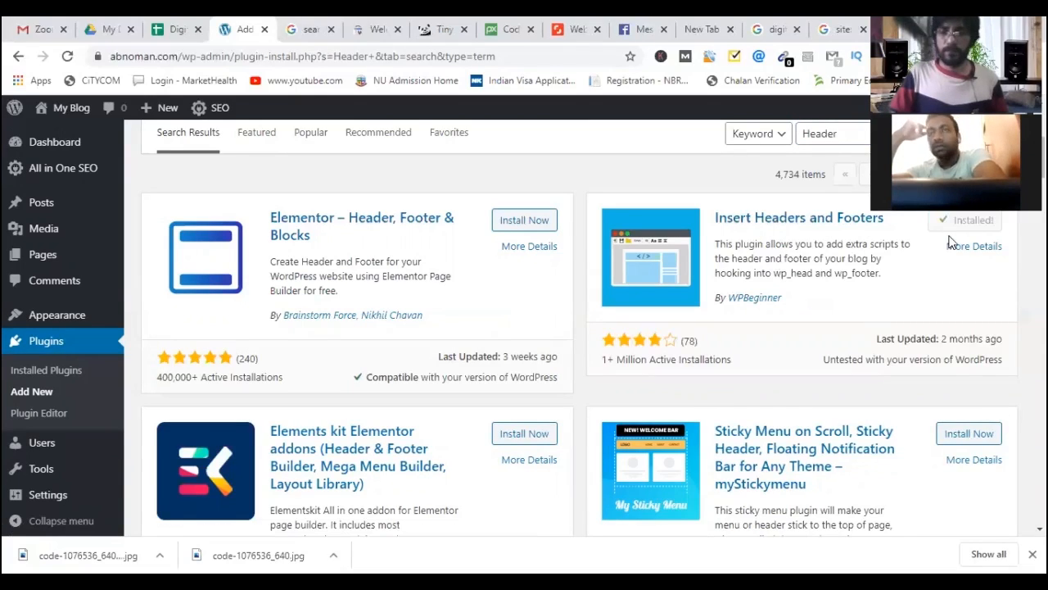
pyautogui.click(975, 221)
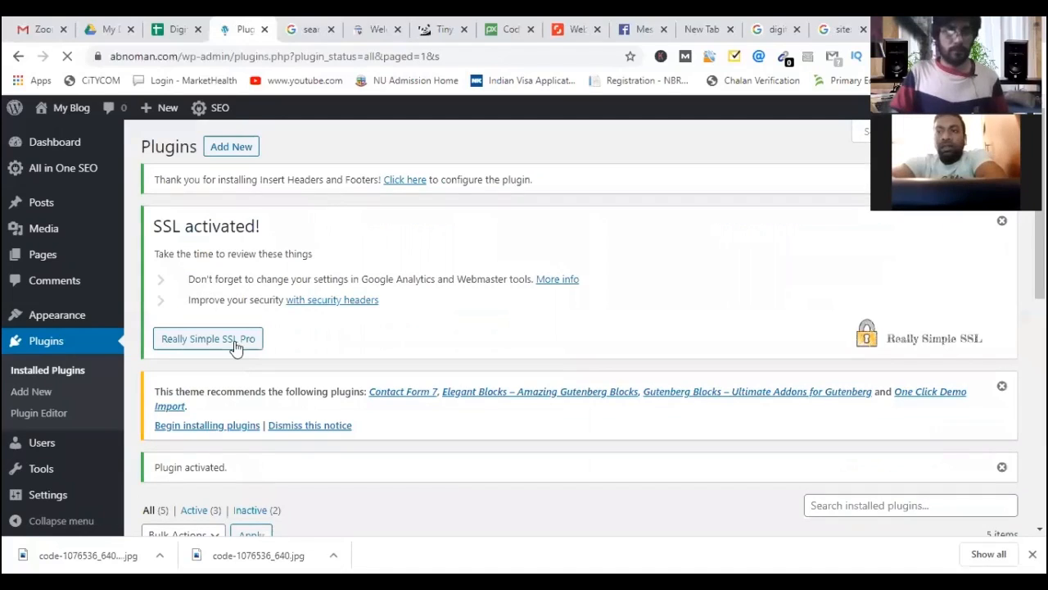
# Dismiss the SSL activated, installation thank-you and theme recommendation notices.
pyautogui.scroll(-1, 370, 329)
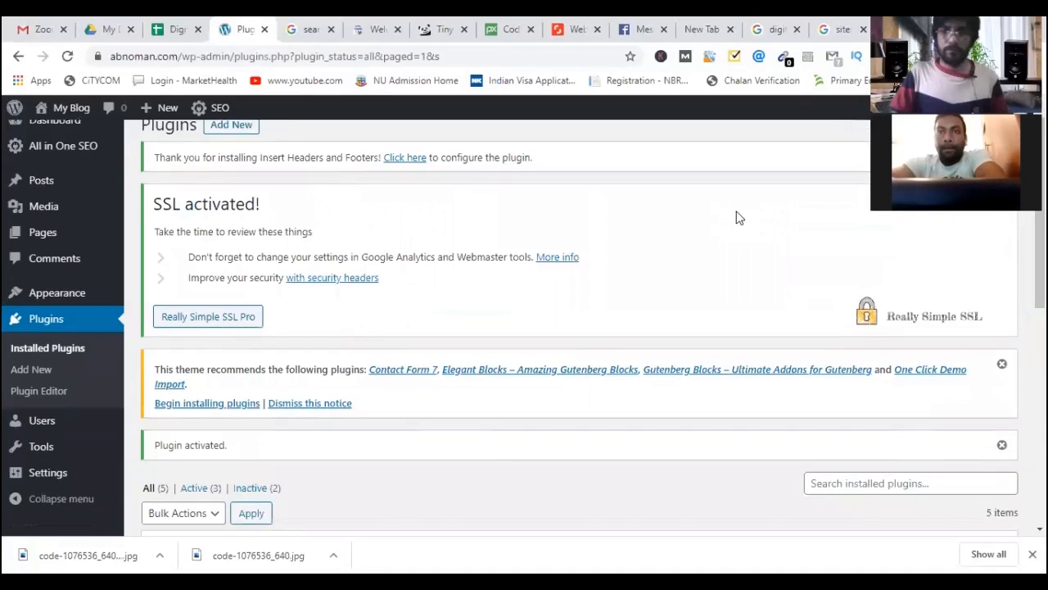
pyautogui.scroll(1, 987, 221)
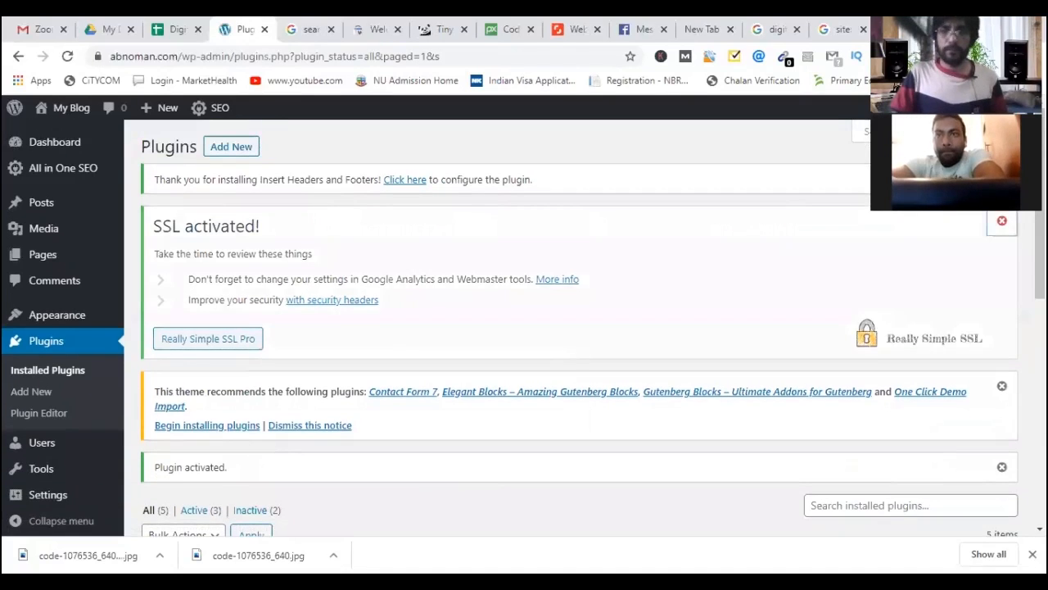
pyautogui.click(1002, 221)
pyautogui.click(1002, 179)
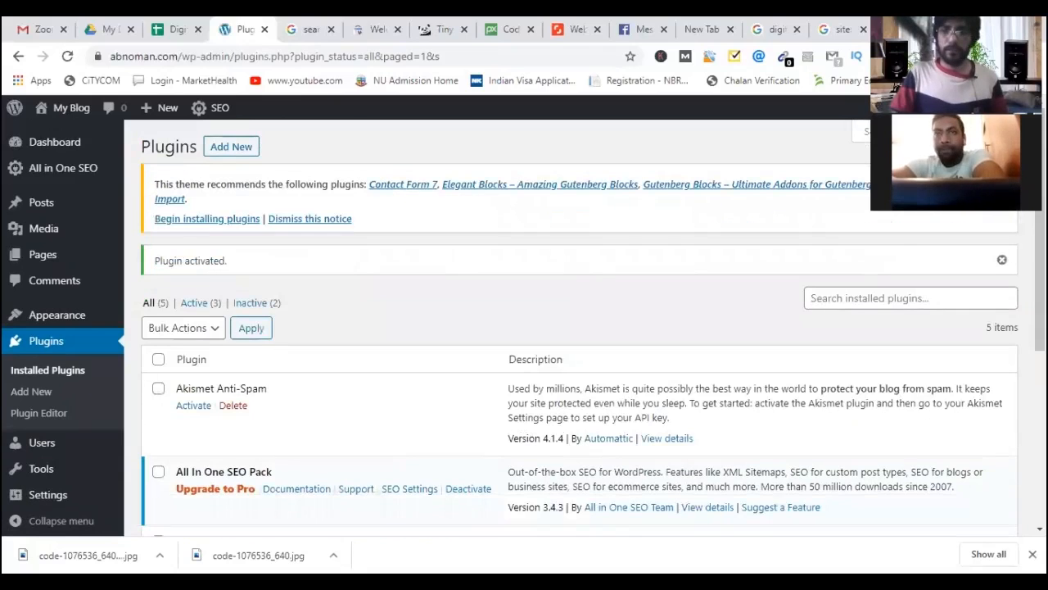
pyautogui.click(1002, 179)
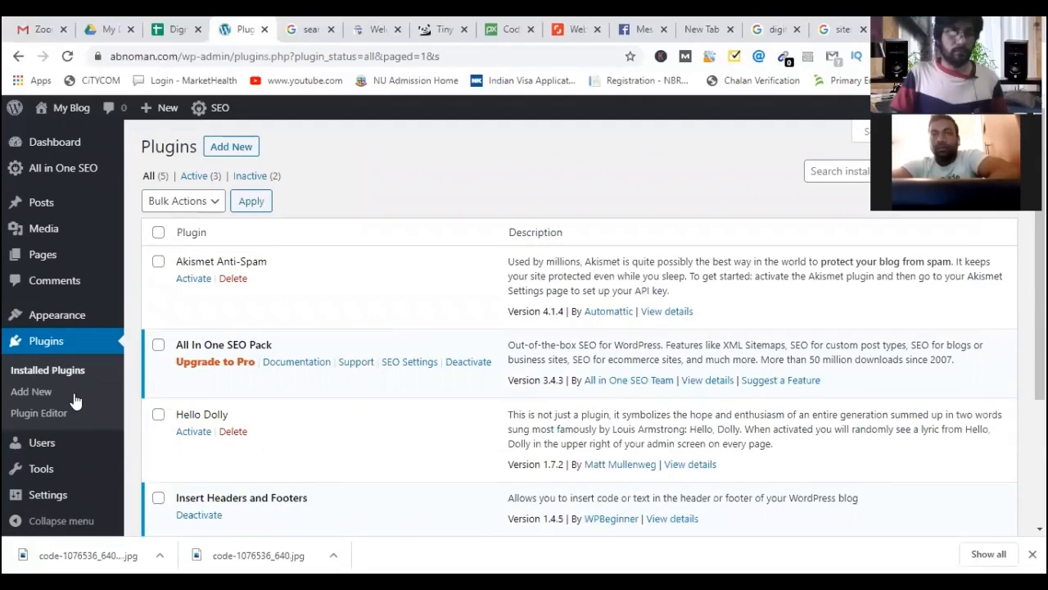
pyautogui.scroll(-2, 77, 434)
pyautogui.moveTo(64, 488)
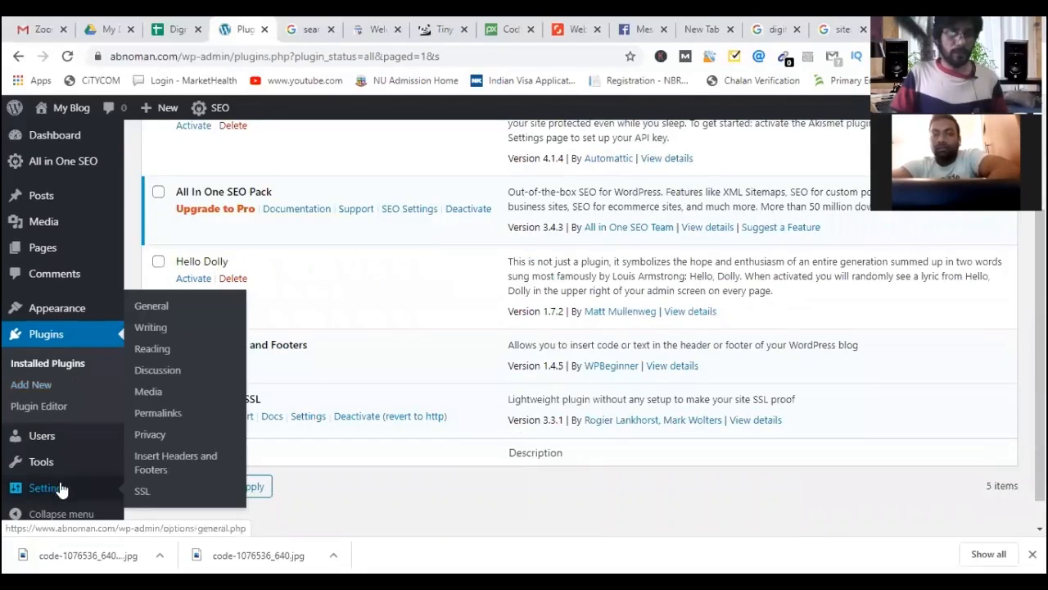
# Paste the google-site-verification meta tag into Scripts in Header on the Insert Headers and Footers page.
pyautogui.click(160, 461)
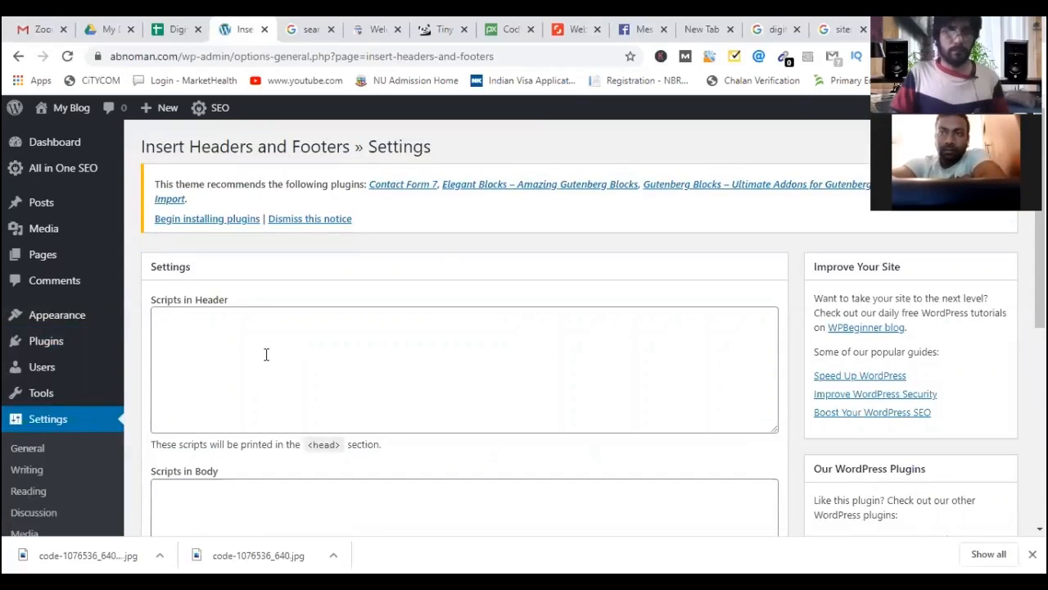
pyautogui.scroll(-1, 265, 355)
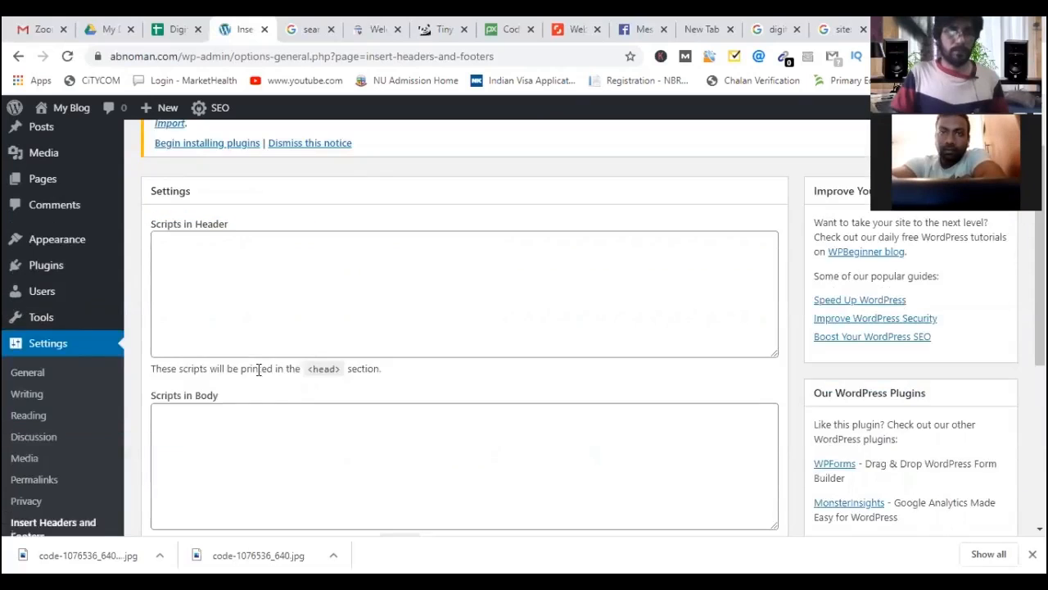
pyautogui.scroll(1, 215, 334)
pyautogui.click(216, 334)
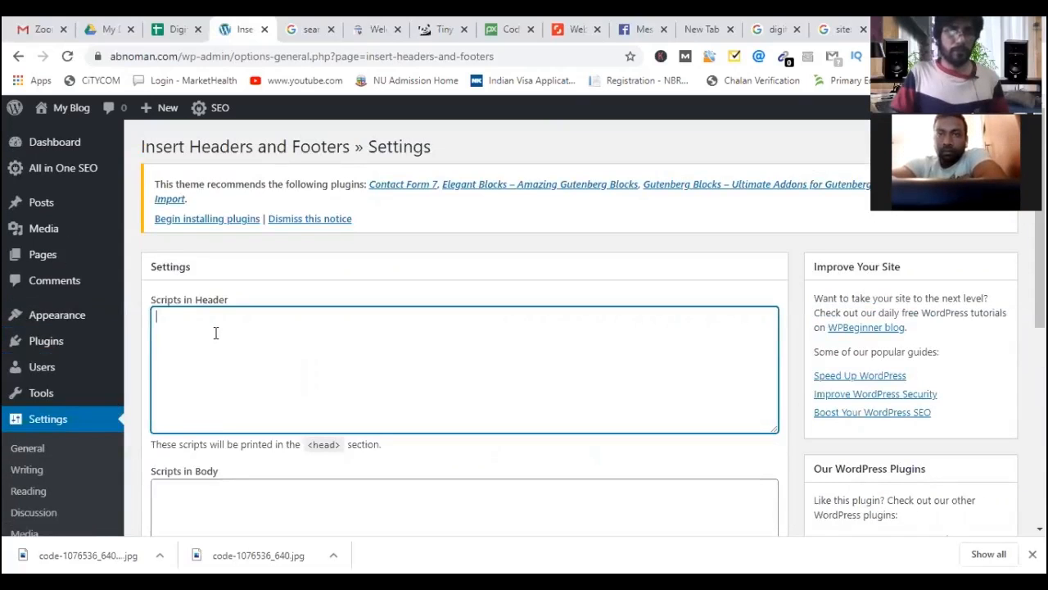
pyautogui.scroll(-3, 19, 405)
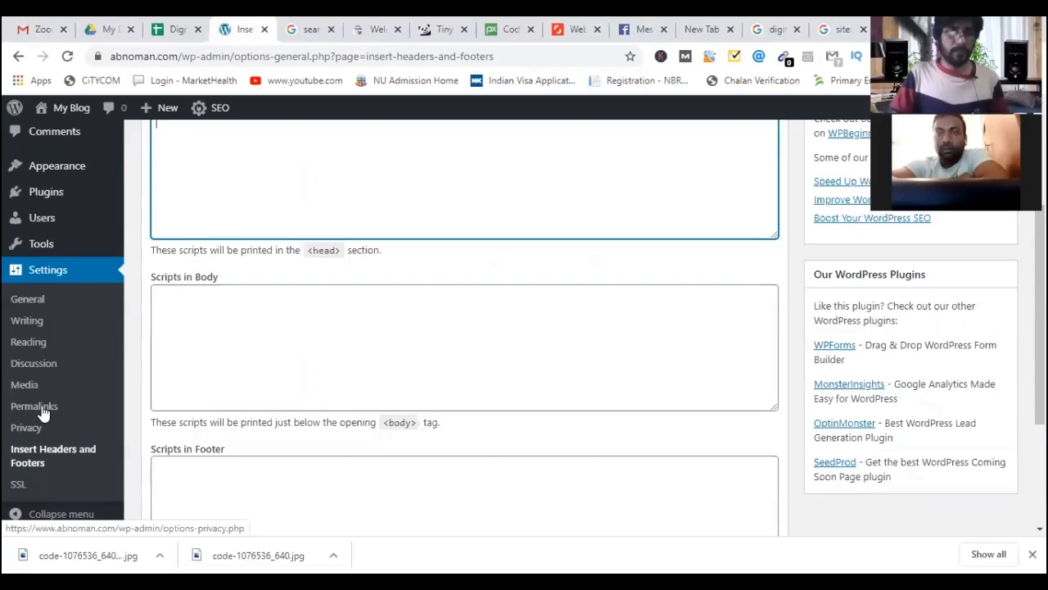
pyautogui.scroll(-1, 159, 443)
pyautogui.scroll(4, 206, 340)
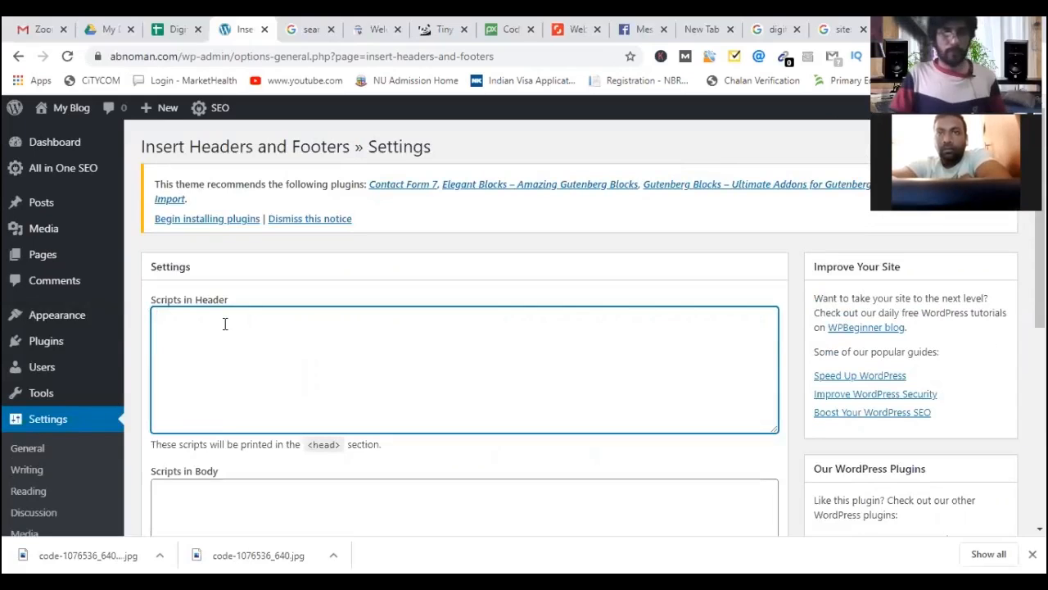
pyautogui.rightClick(270, 376)
pyautogui.click(272, 448)
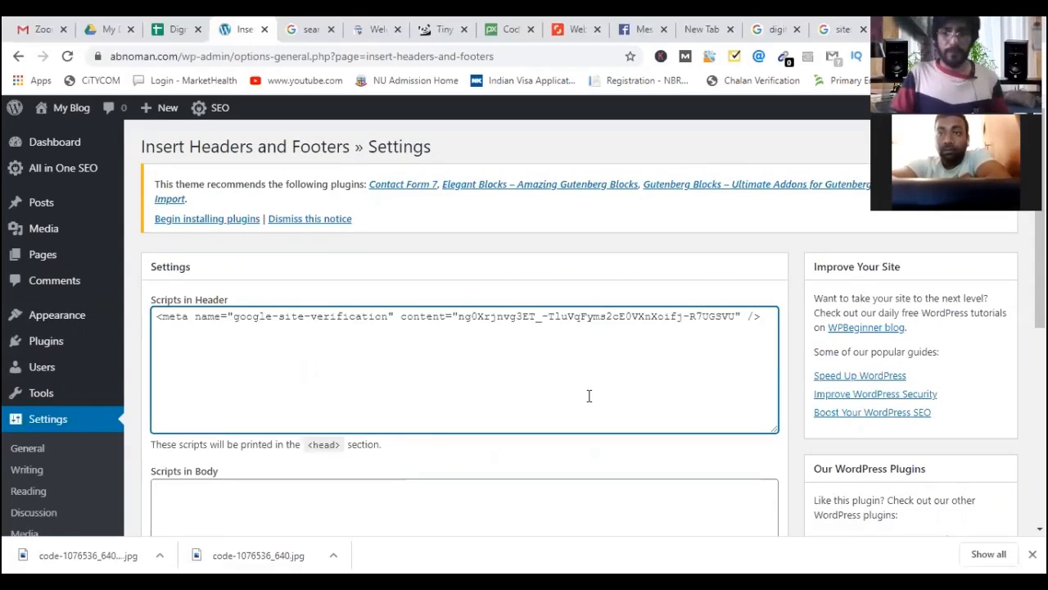
pyautogui.scroll(-5, 171, 434)
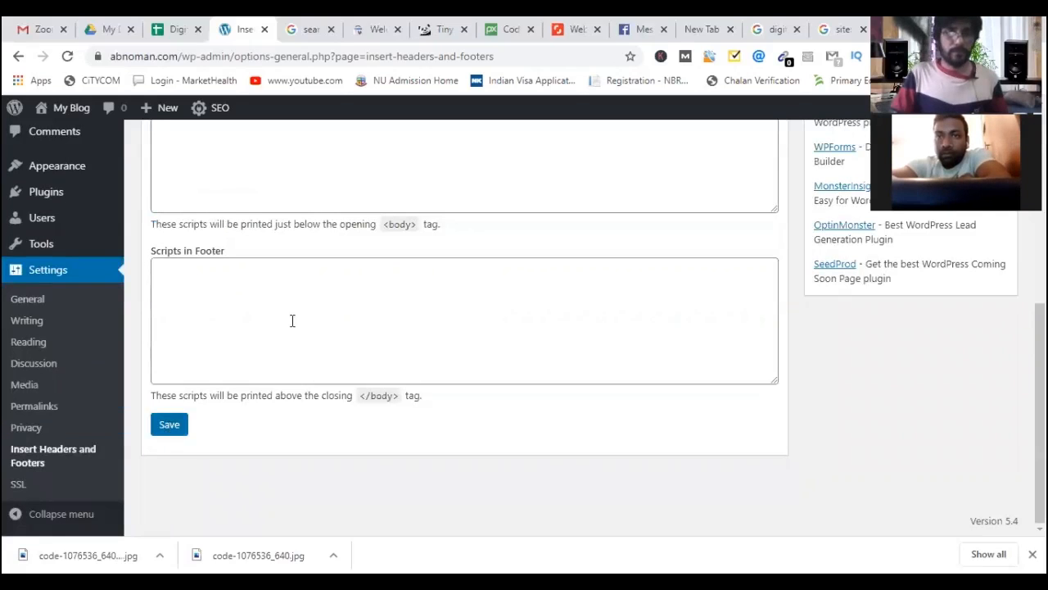
pyautogui.scroll(3, 280, 365)
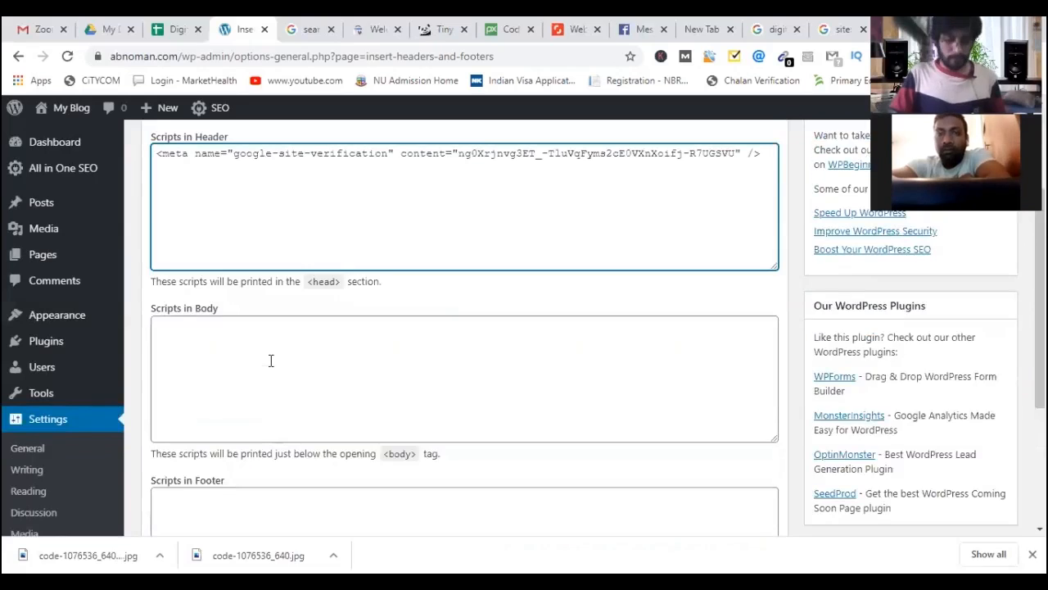
# Paste the same meta tag into Scripts in Body and Scripts in Footer, then save.
pyautogui.click(271, 362)
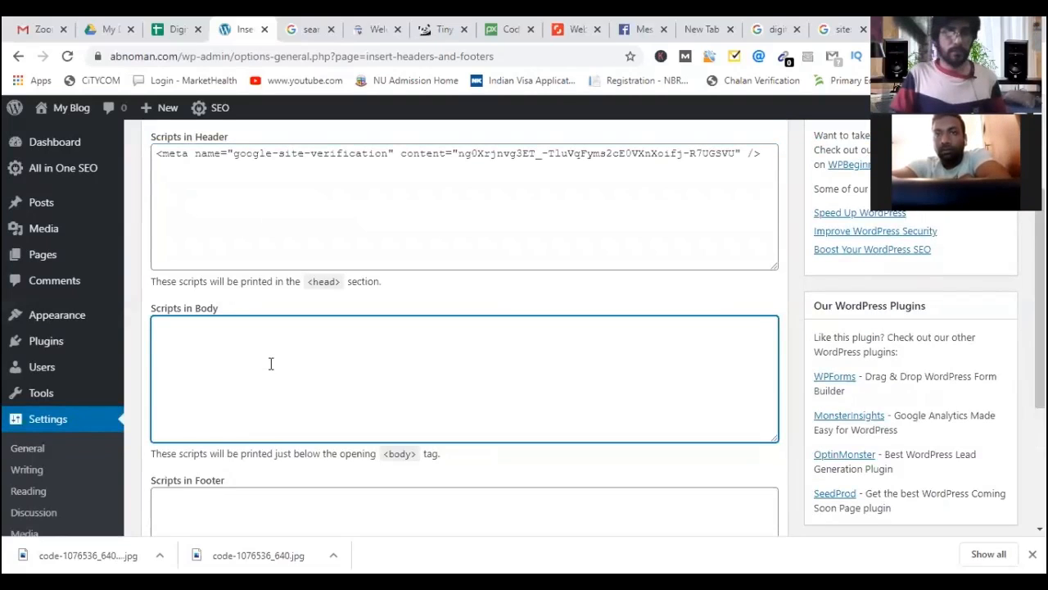
pyautogui.write('<meta name="google-site-verification" content="ng0Xrjnvg3ET_-TluVqFyms2cE0VXnXoifj-R7UGSVU" />')
pyautogui.scroll(-1, 259, 435)
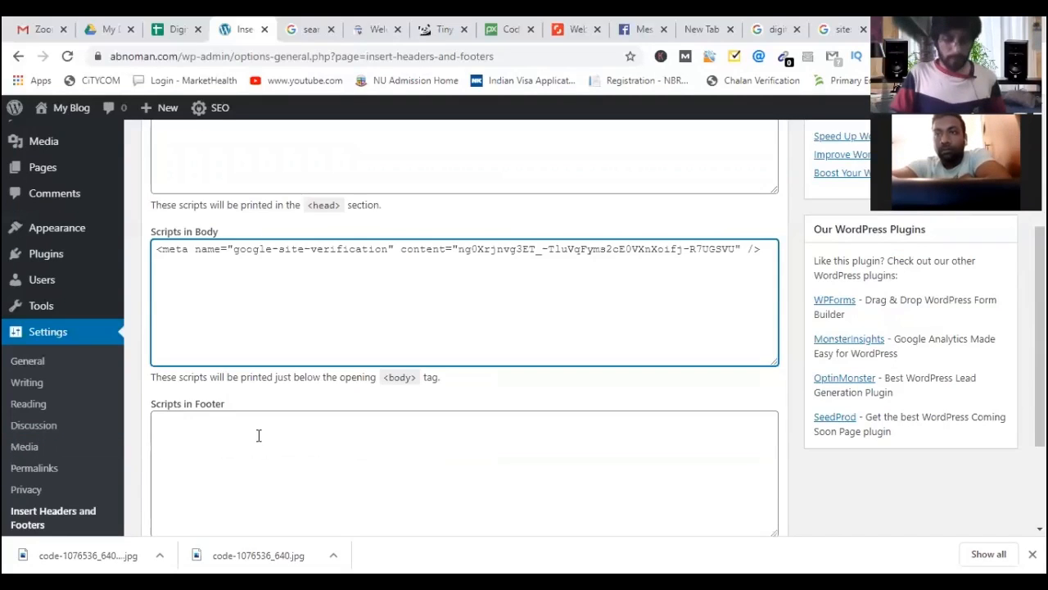
pyautogui.click(242, 454)
pyautogui.write('<meta name="google-site-verification" content="ng0Xrjnvg3ET_-TluVqFyms2cE0VXnXoifj-R7UGSVU" />')
pyautogui.scroll(-2, 168, 430)
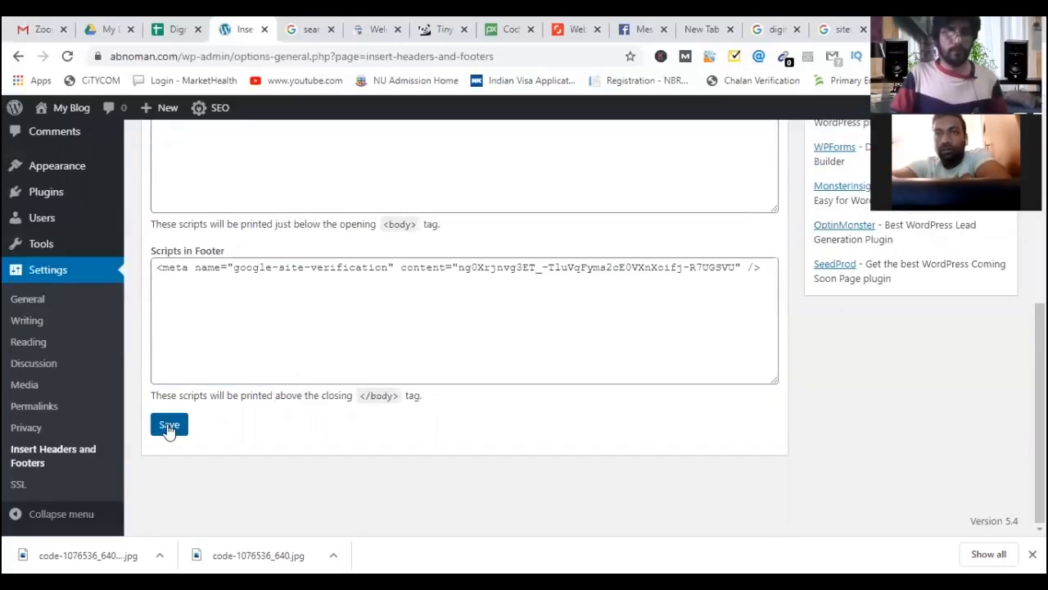
pyautogui.click(177, 427)
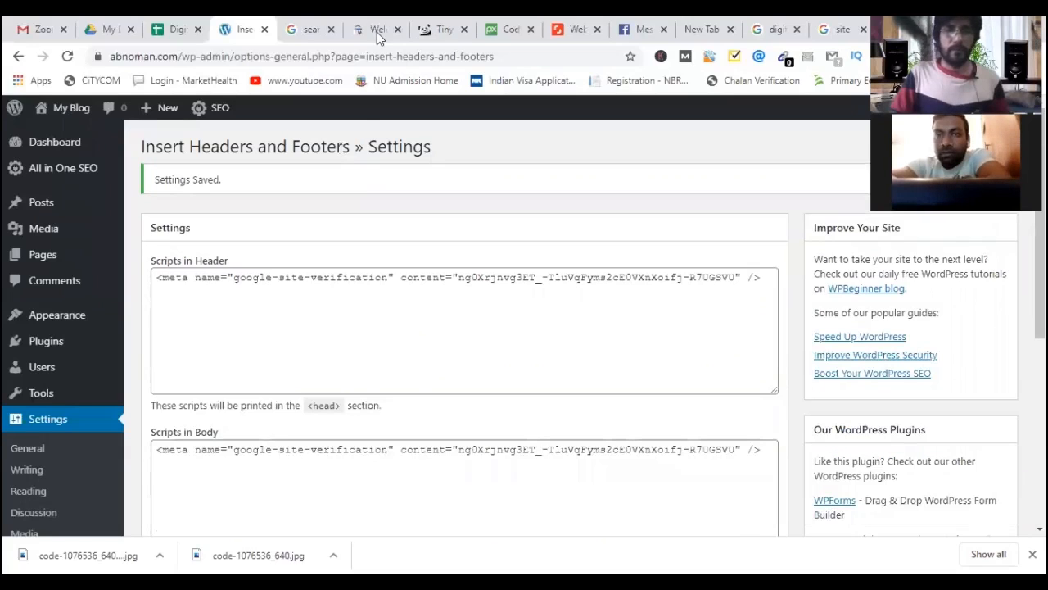
pyautogui.click(377, 32)
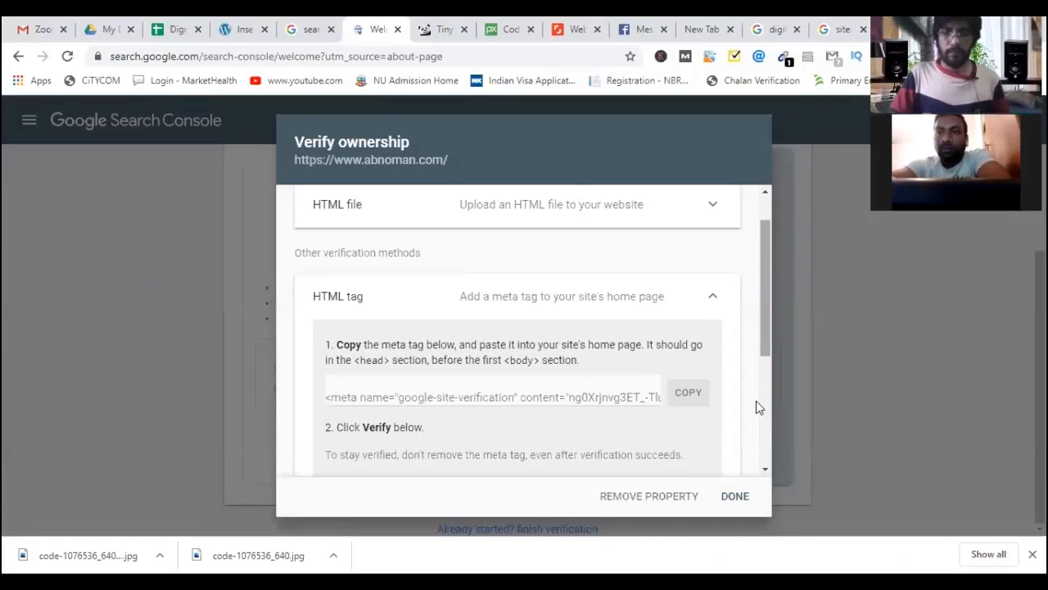
pyautogui.scroll(-2, 705, 401)
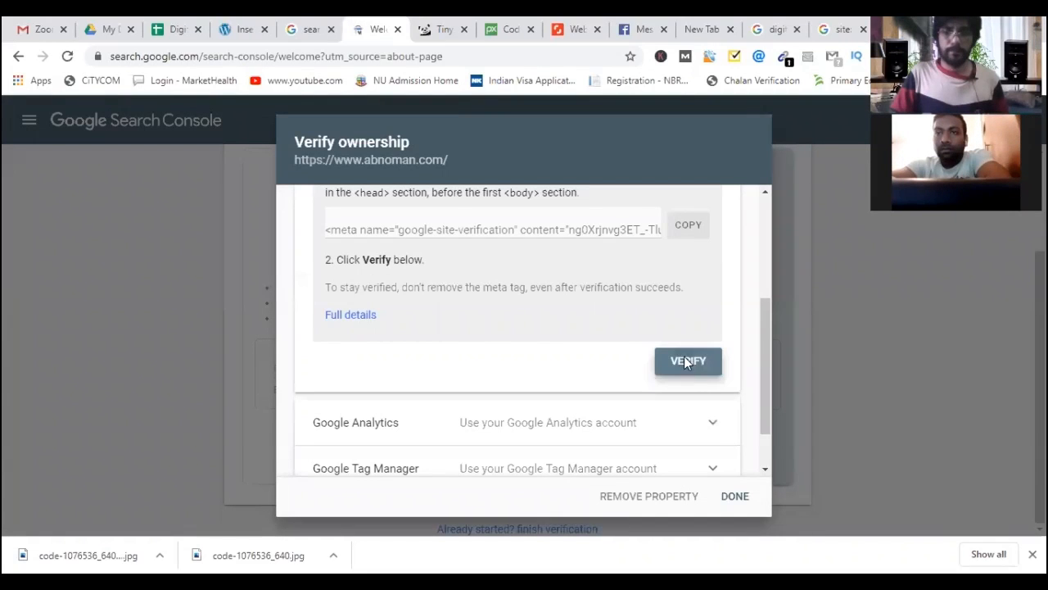
pyautogui.click(686, 363)
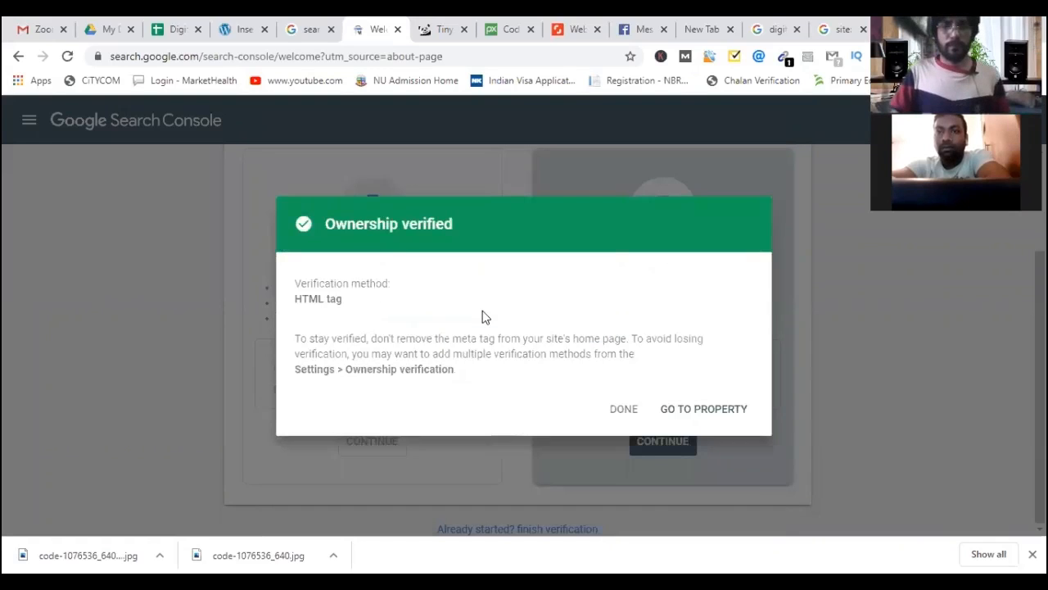
pyautogui.tripleClick(339, 226)
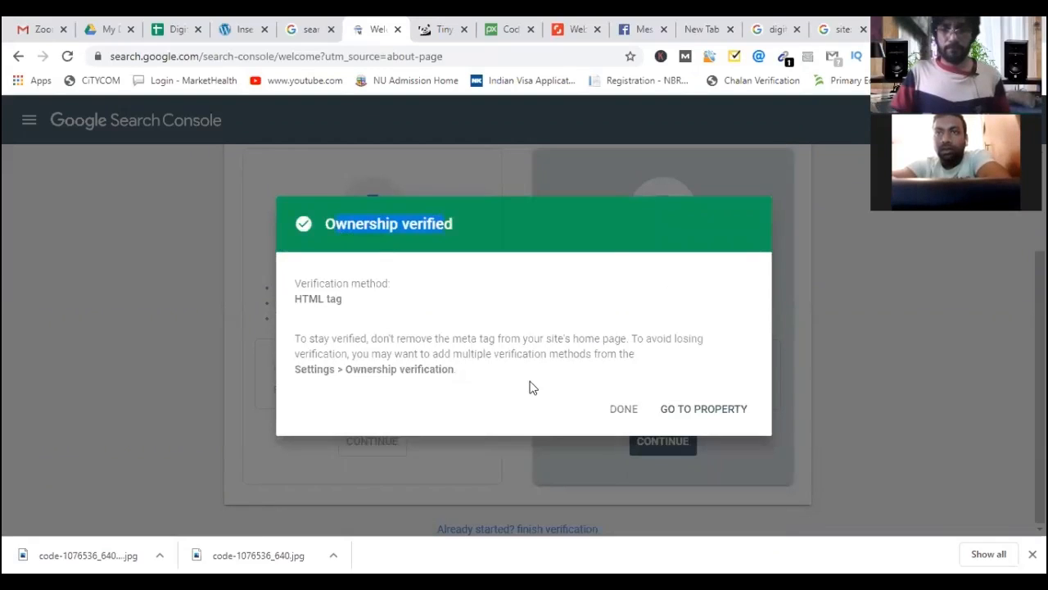
pyautogui.click(679, 410)
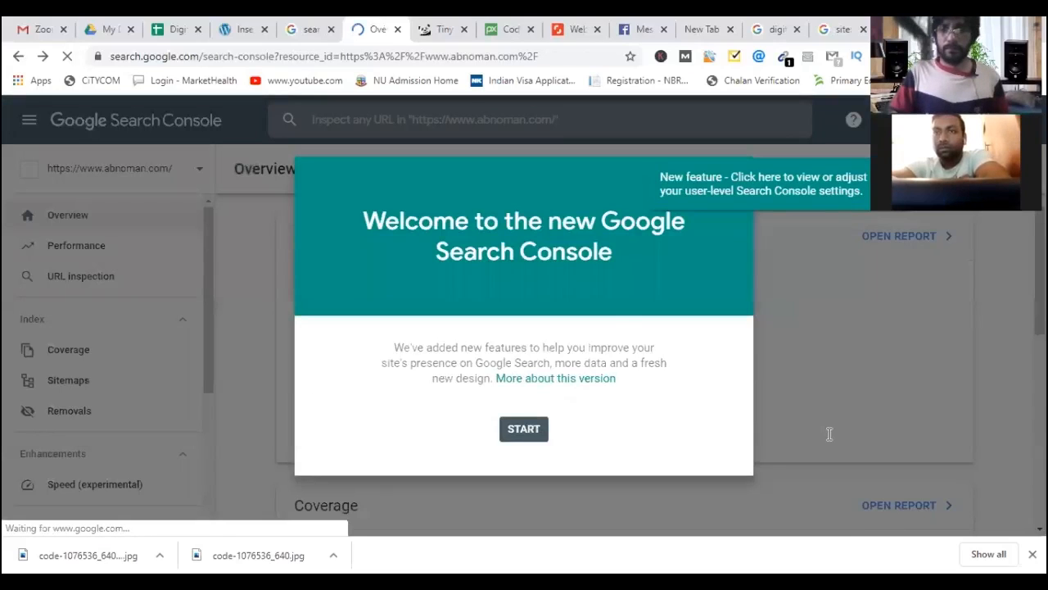
# Dismiss the welcome dialog and the Overview tip on the abnoman.com property.
pyautogui.click(830, 434)
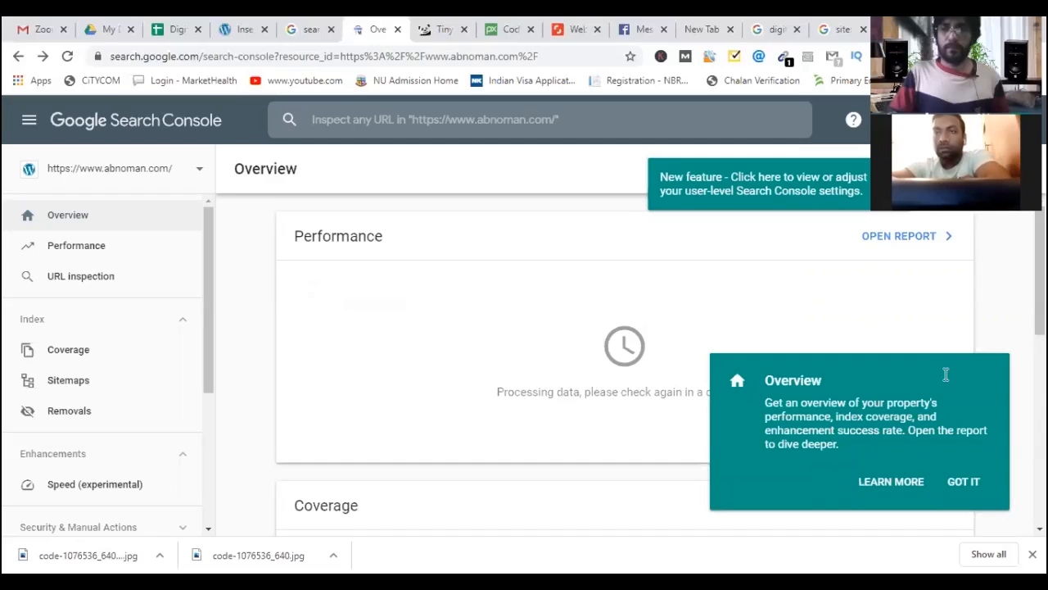
pyautogui.click(438, 164)
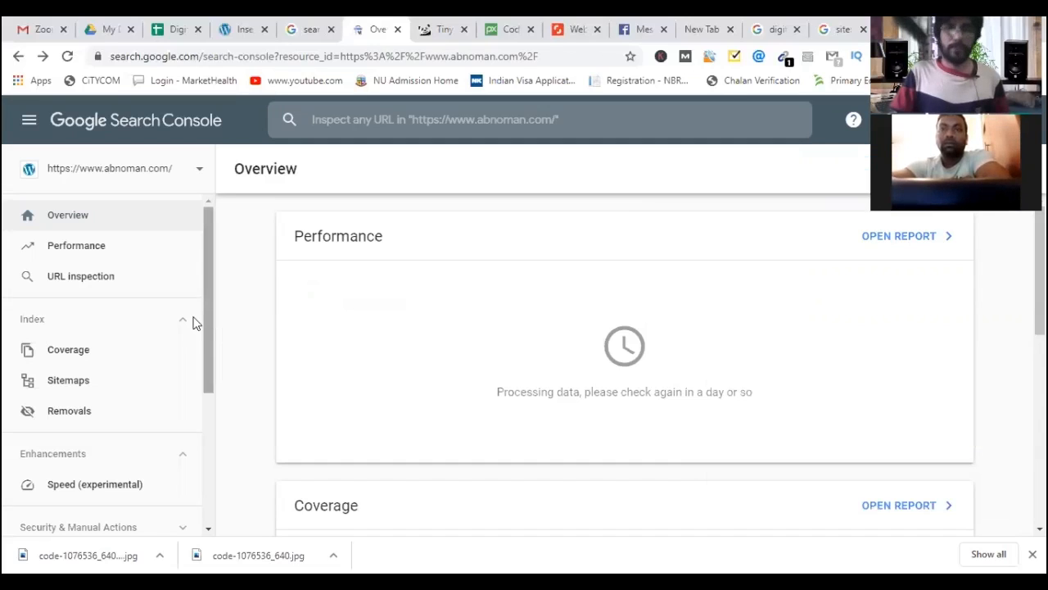
pyautogui.scroll(-1, 194, 320)
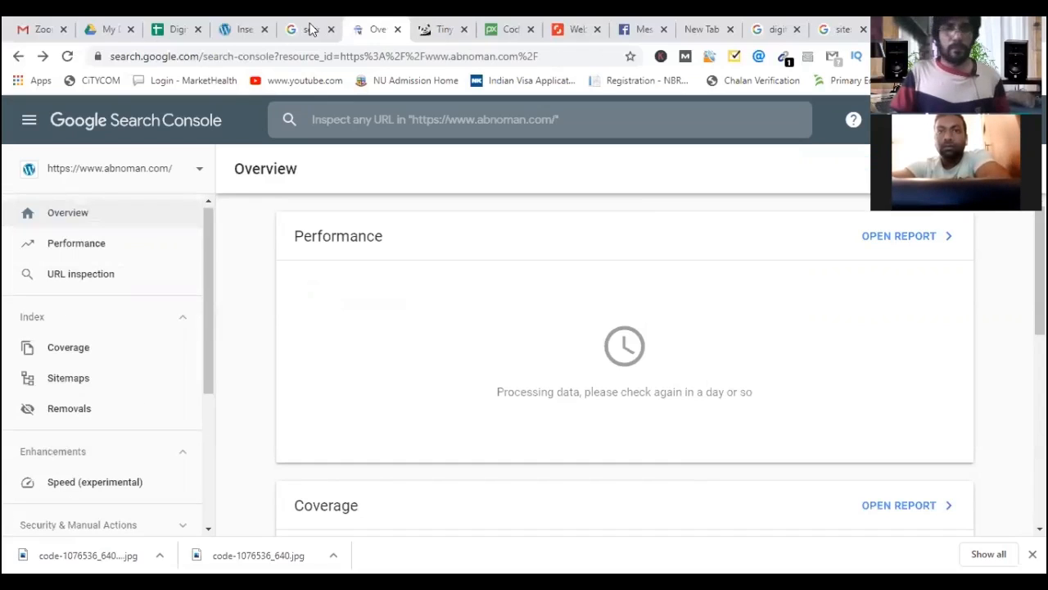
pyautogui.hotkey('ctrl', 'shift', 'Tab')
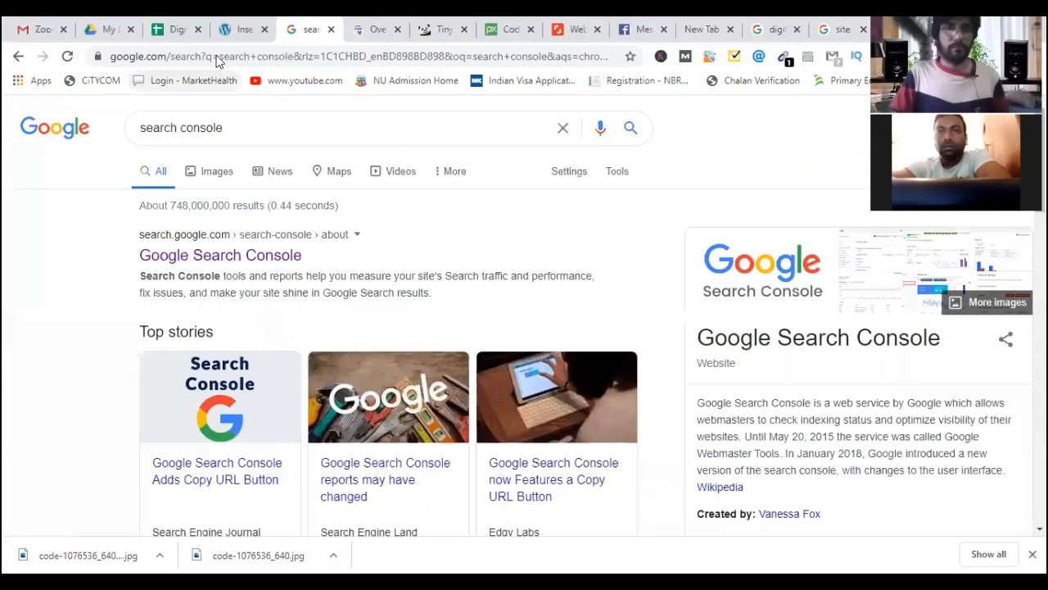
pyautogui.click(217, 58)
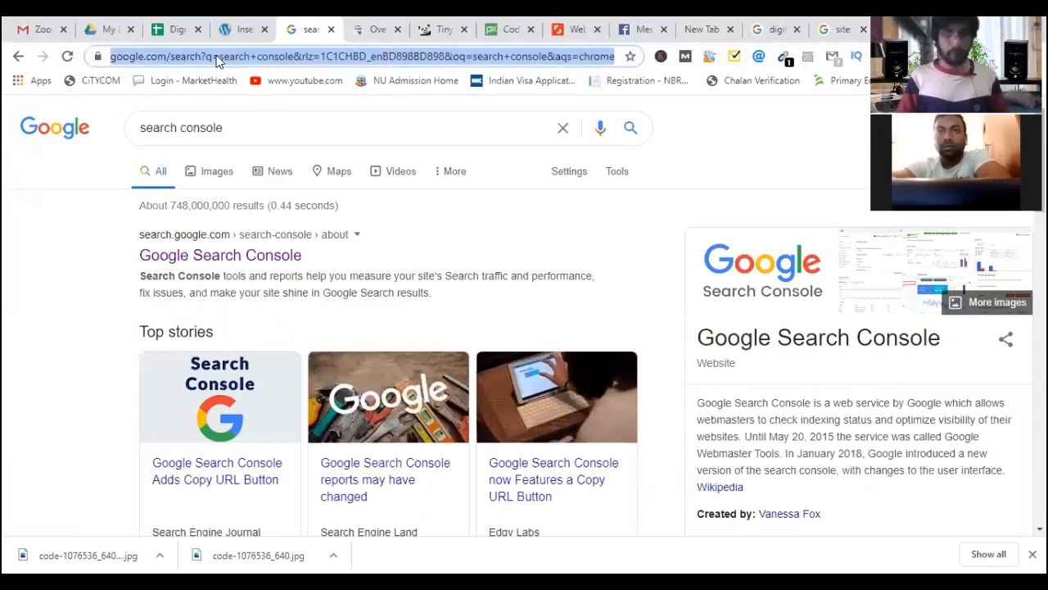
pyautogui.write('Site:')
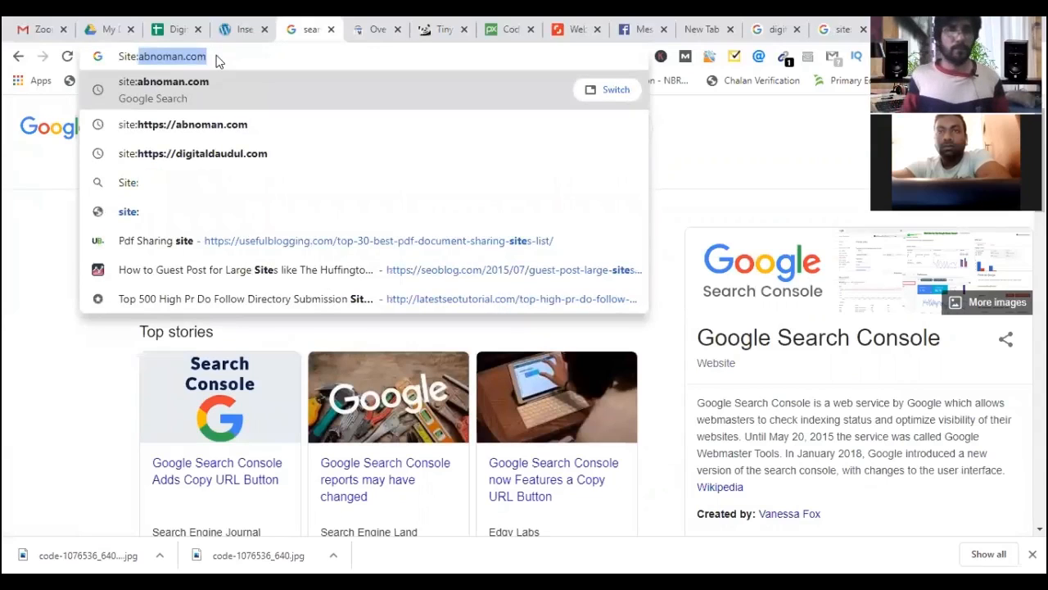
pyautogui.press('Right')
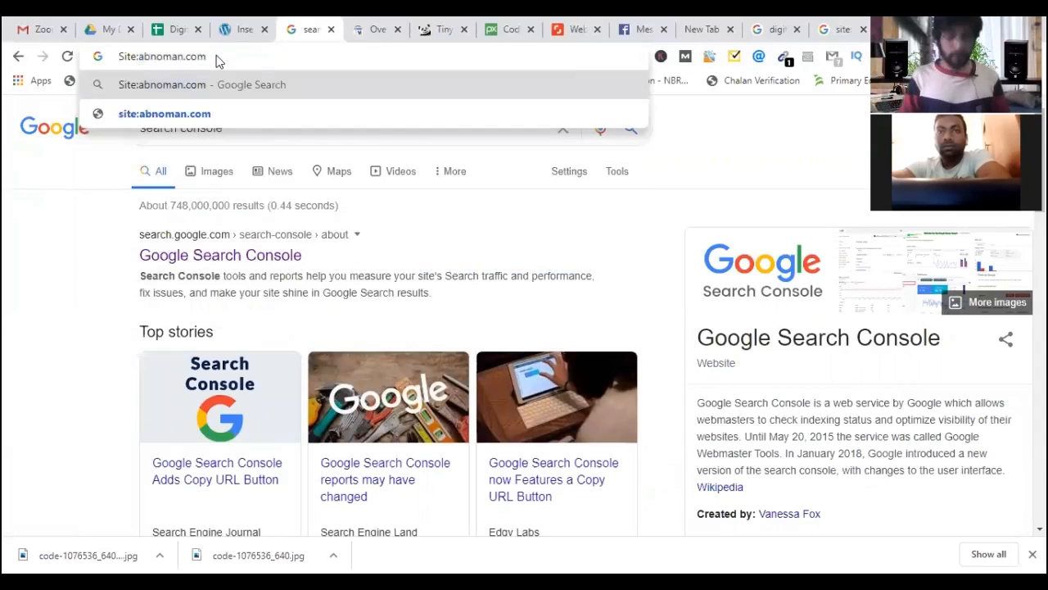
pyautogui.write('https')
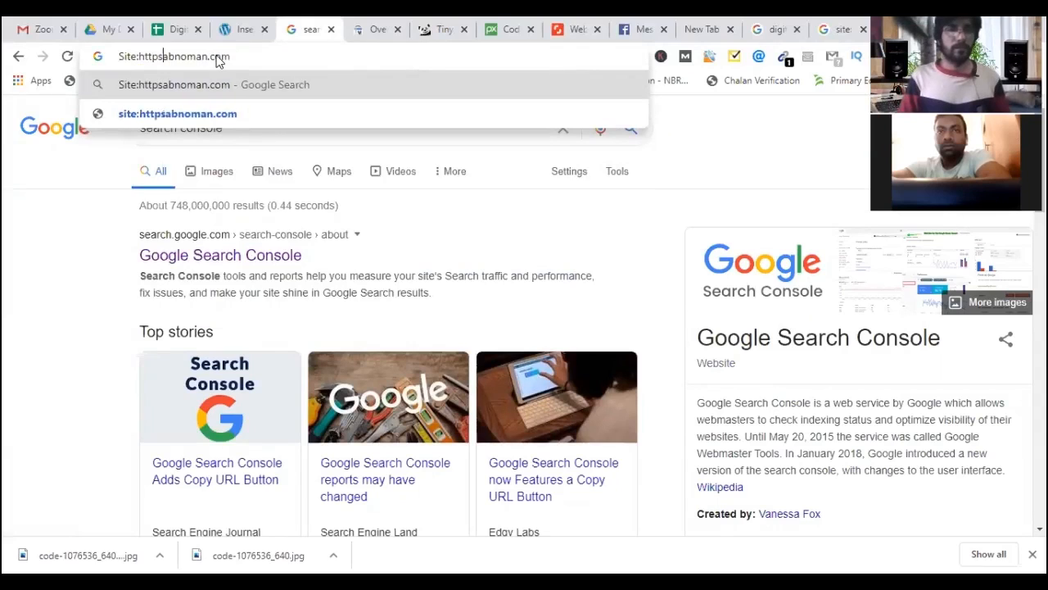
pyautogui.write(':')
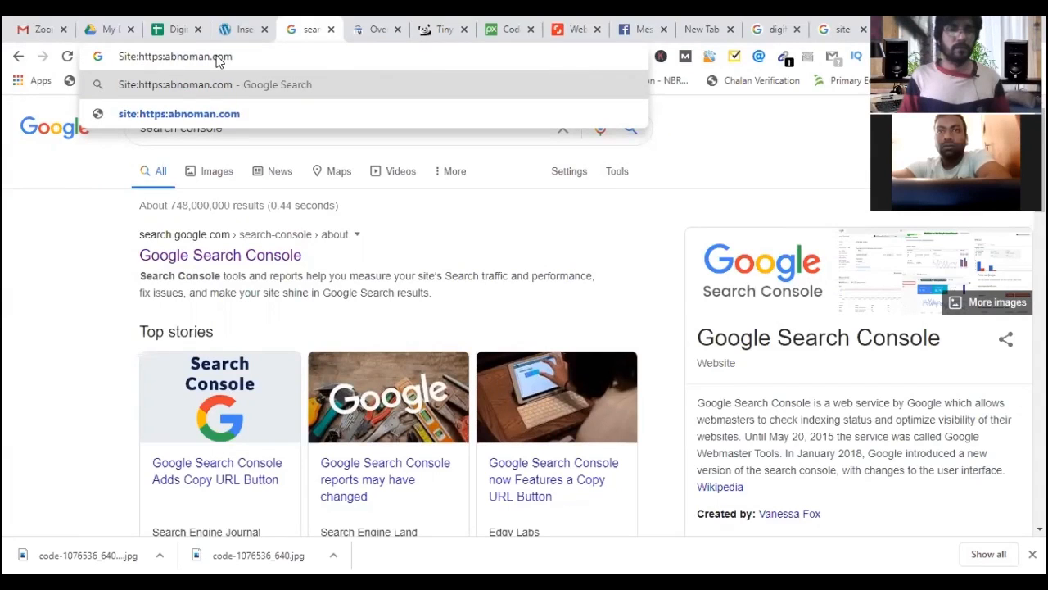
pyautogui.write('//')
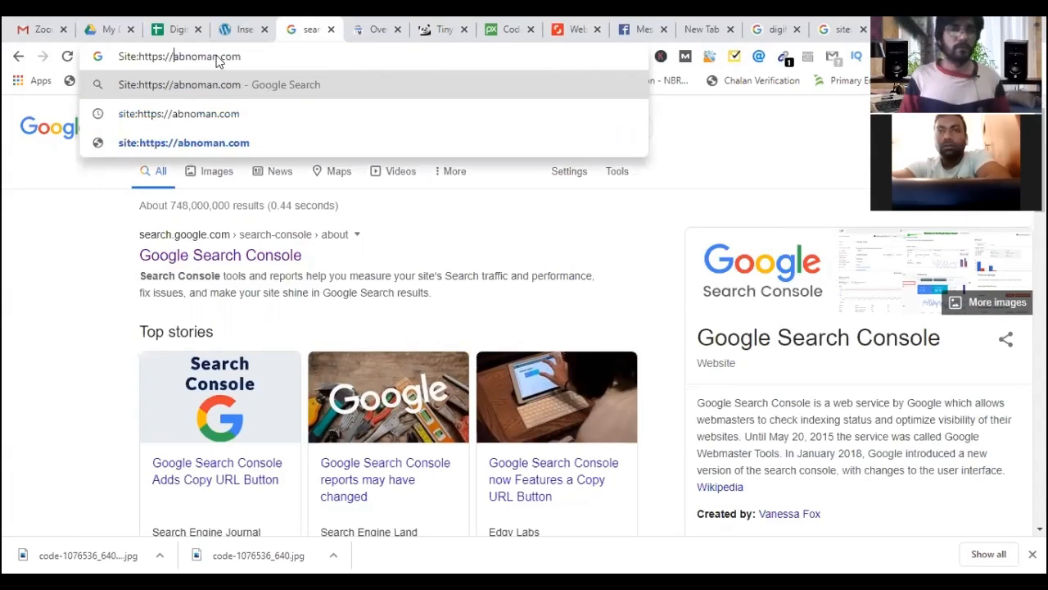
pyautogui.press('Return')
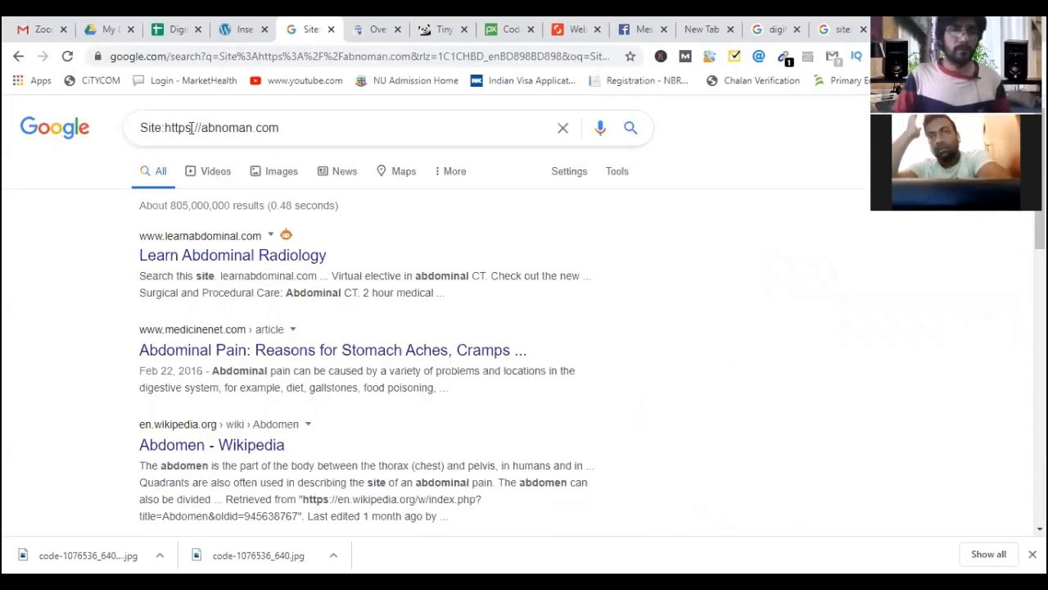
pyautogui.moveTo(202, 127); pyautogui.dragTo(167, 127)
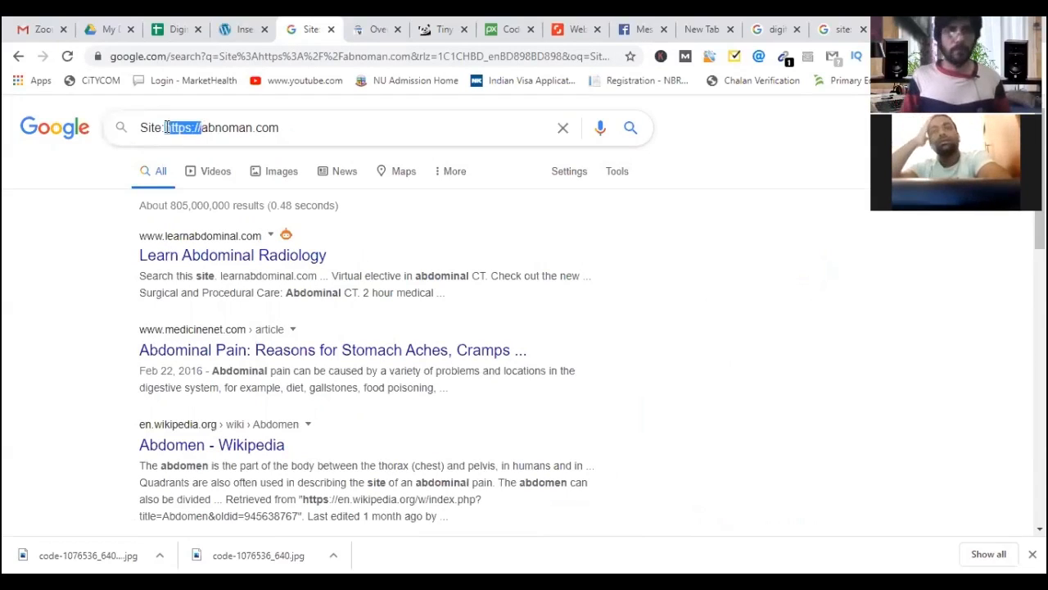
pyautogui.press('BackSpace')
pyautogui.press('Return')
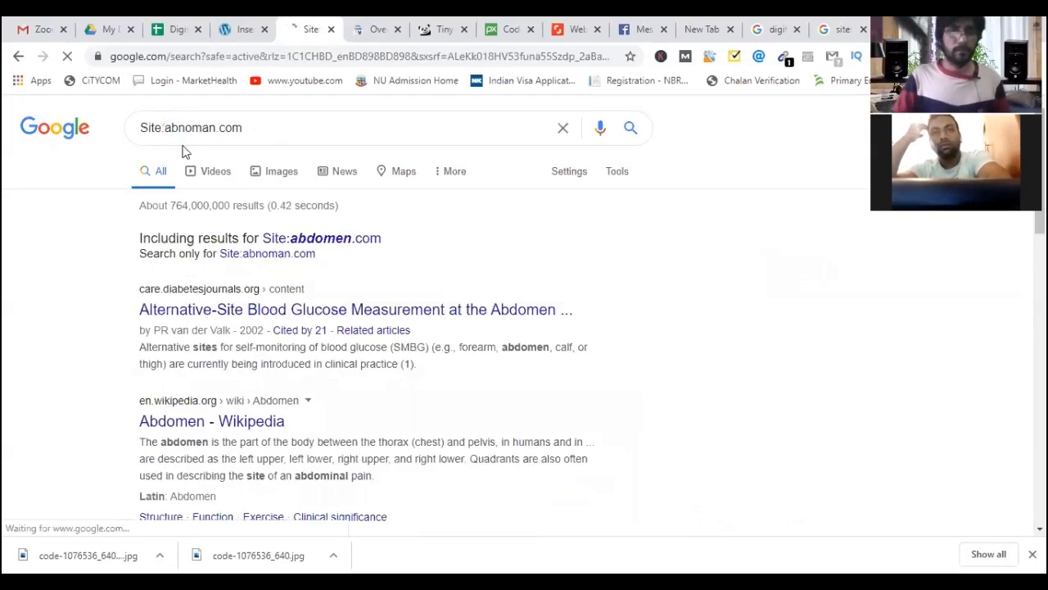
# Open the suggested Site:abdomen.com results, then correct the query's domain back to abnoman.com.
pyautogui.click(326, 243)
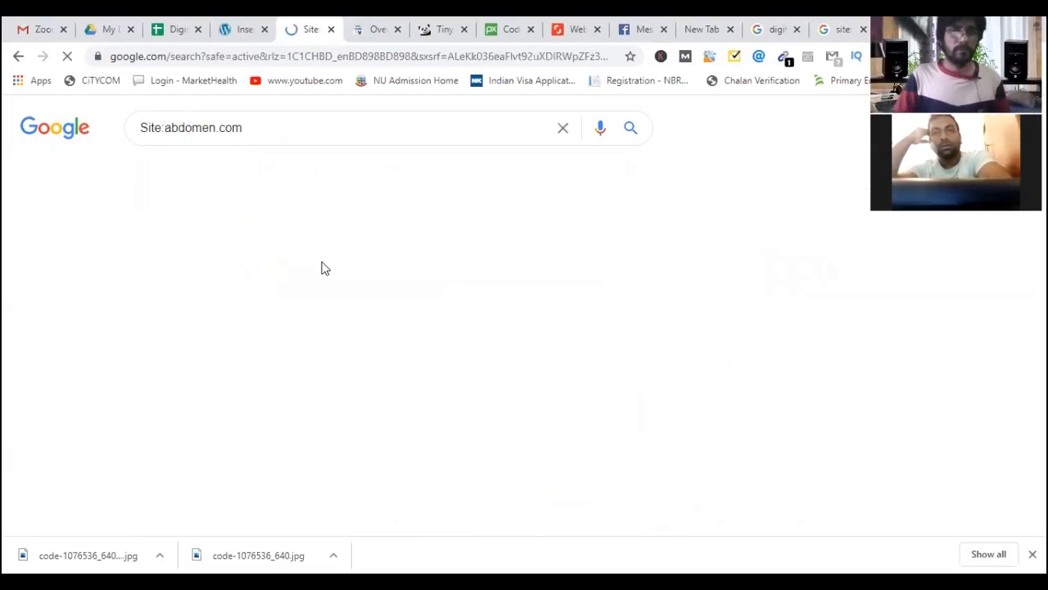
pyautogui.scroll(-3, 101, 275)
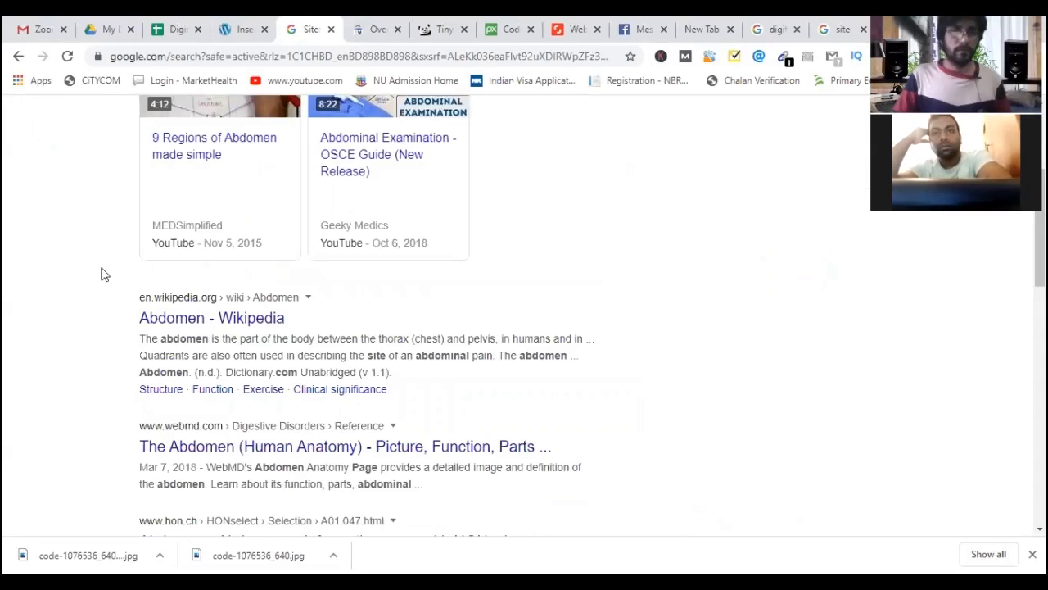
pyautogui.scroll(-1, 101, 274)
pyautogui.scroll(-2, 101, 271)
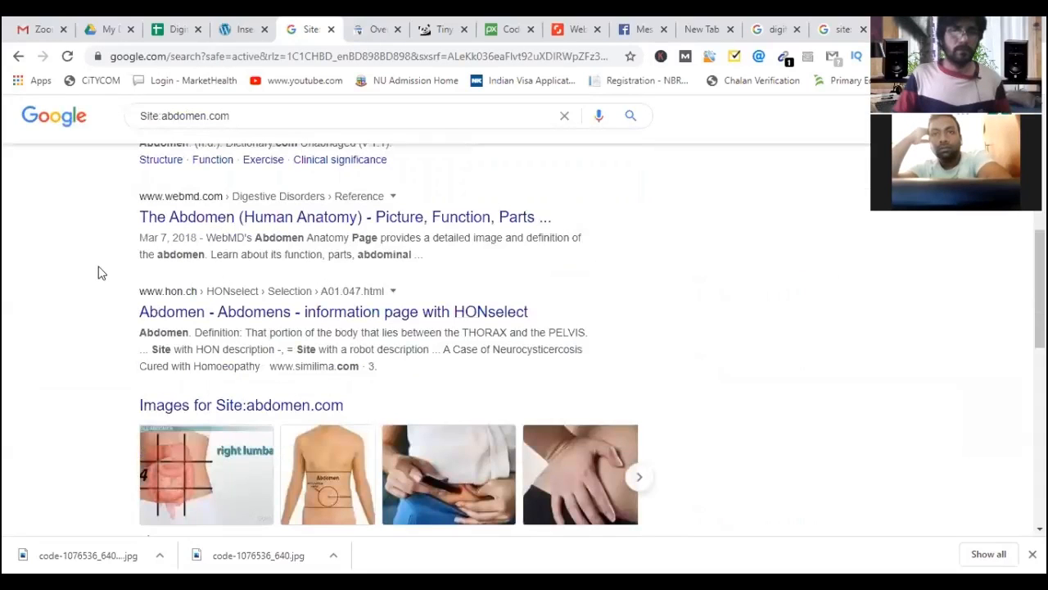
pyautogui.scroll(6, 139, 182)
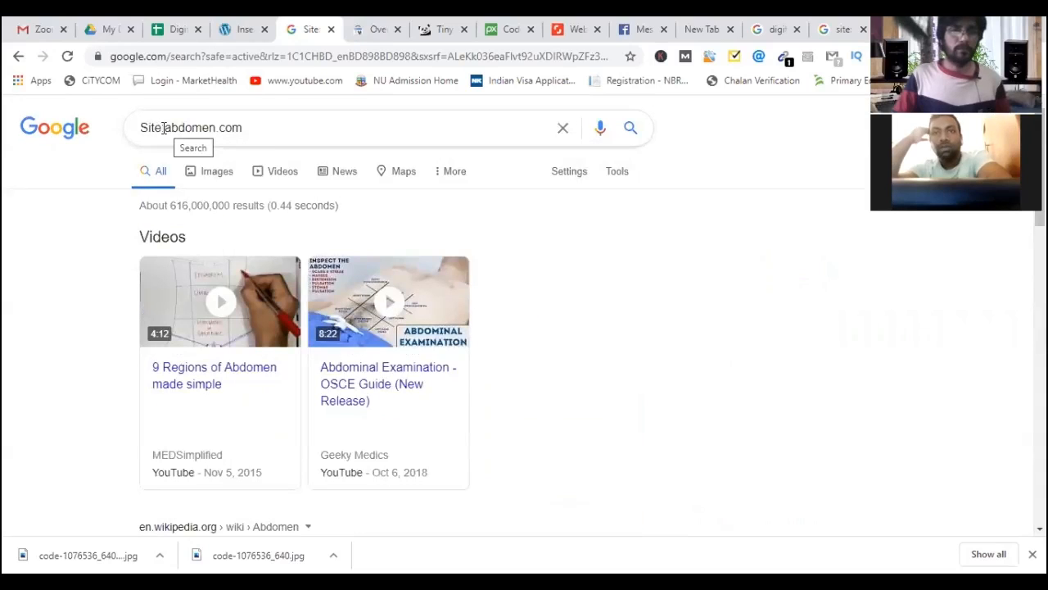
pyautogui.click(164, 127)
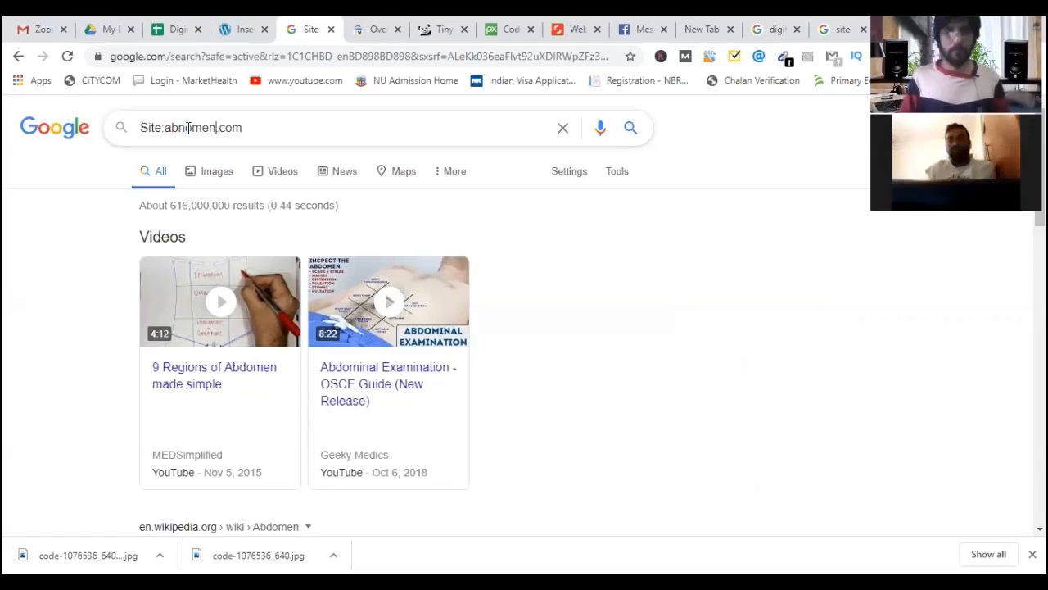
pyautogui.press('BackSpace')
pyautogui.press('BackSpace')
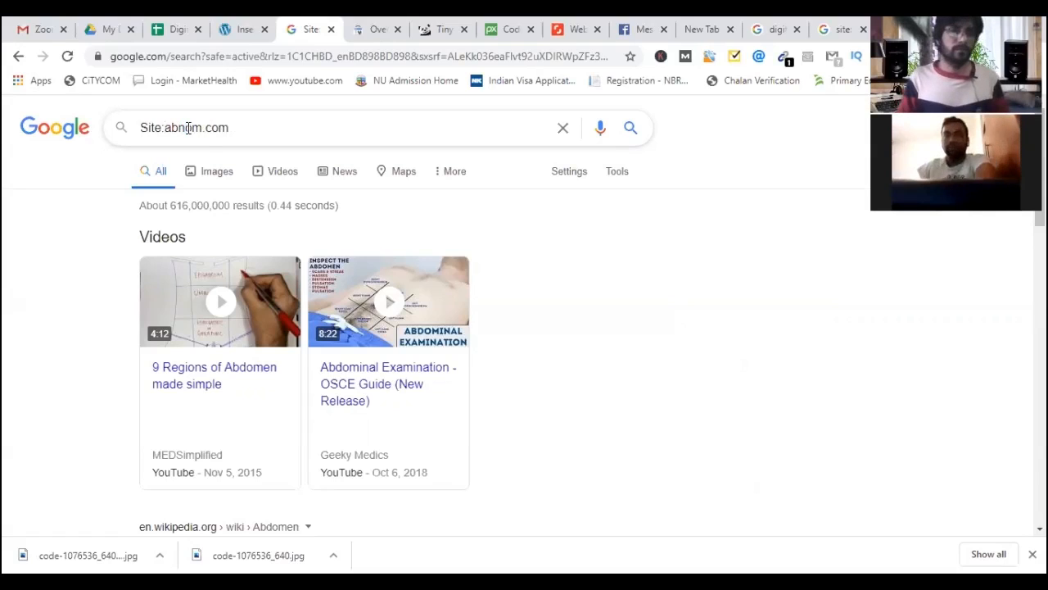
pyautogui.write('an')
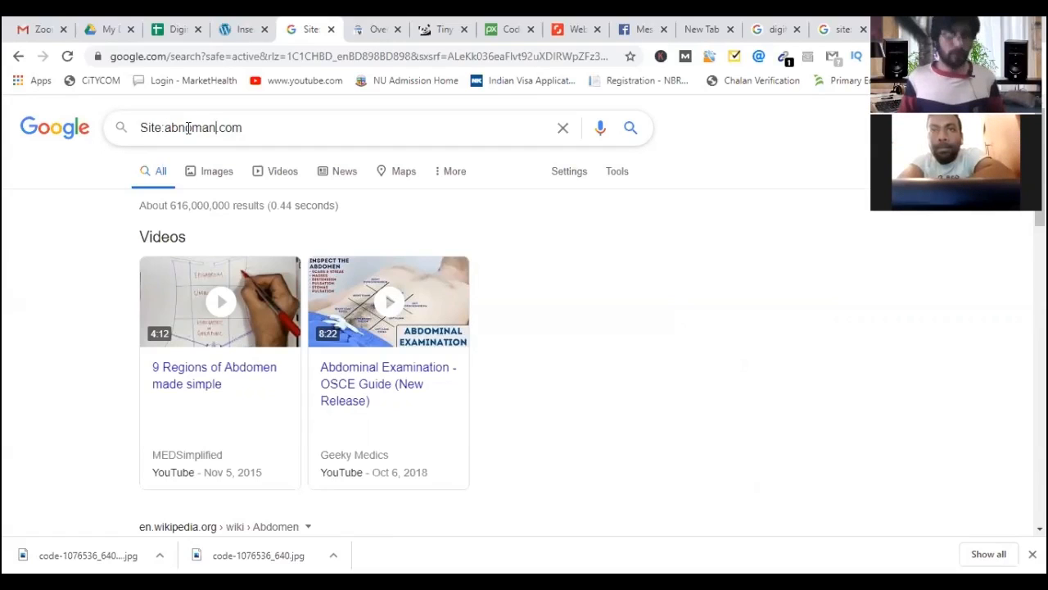
pyautogui.hotkey('ctrl', 'a')
pyautogui.hotkey('ctrl', 'c')
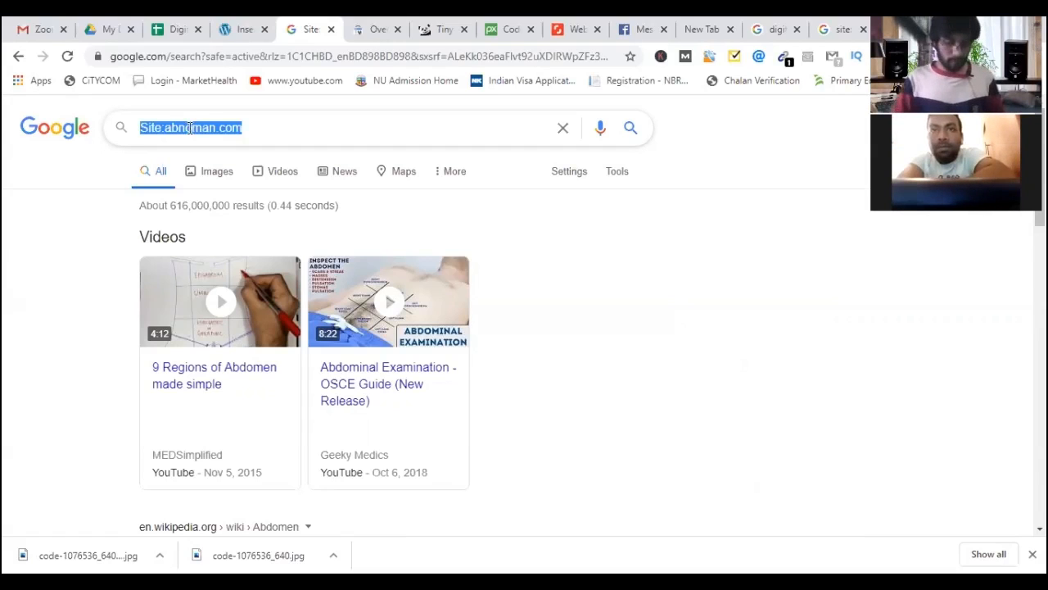
pyautogui.click(188, 55)
pyautogui.hotkey('ctrl', 'v')
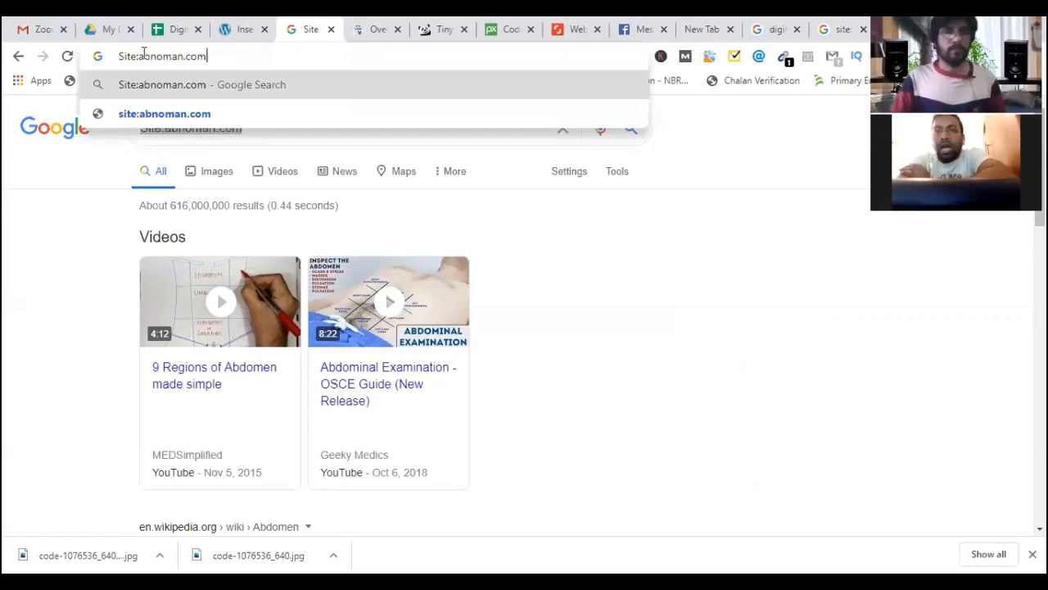
pyautogui.click(139, 56)
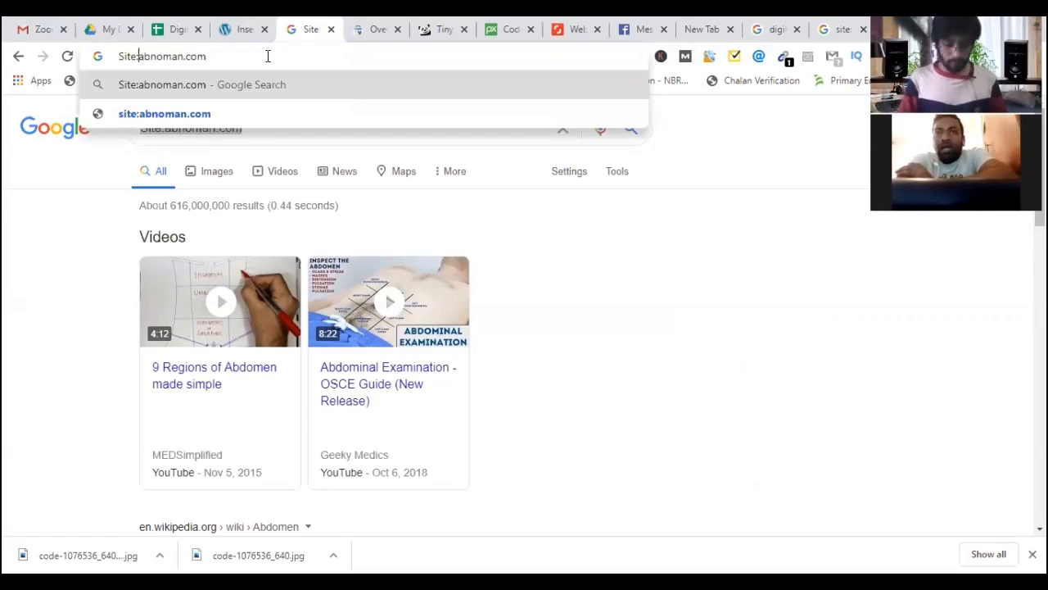
pyautogui.write('h')
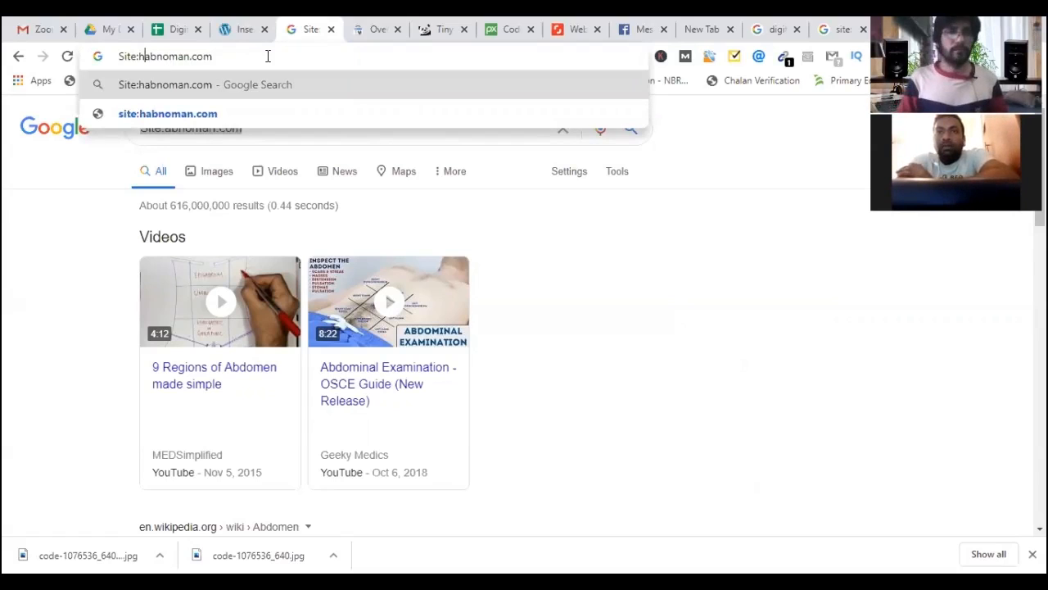
pyautogui.write('ttps:/')
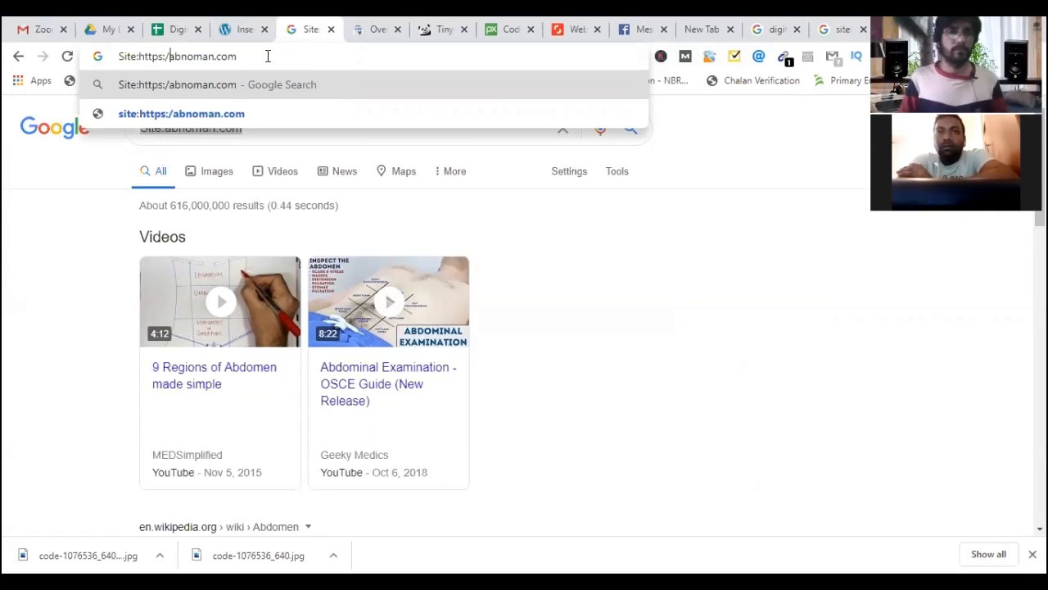
pyautogui.write('/')
pyautogui.press('Return')
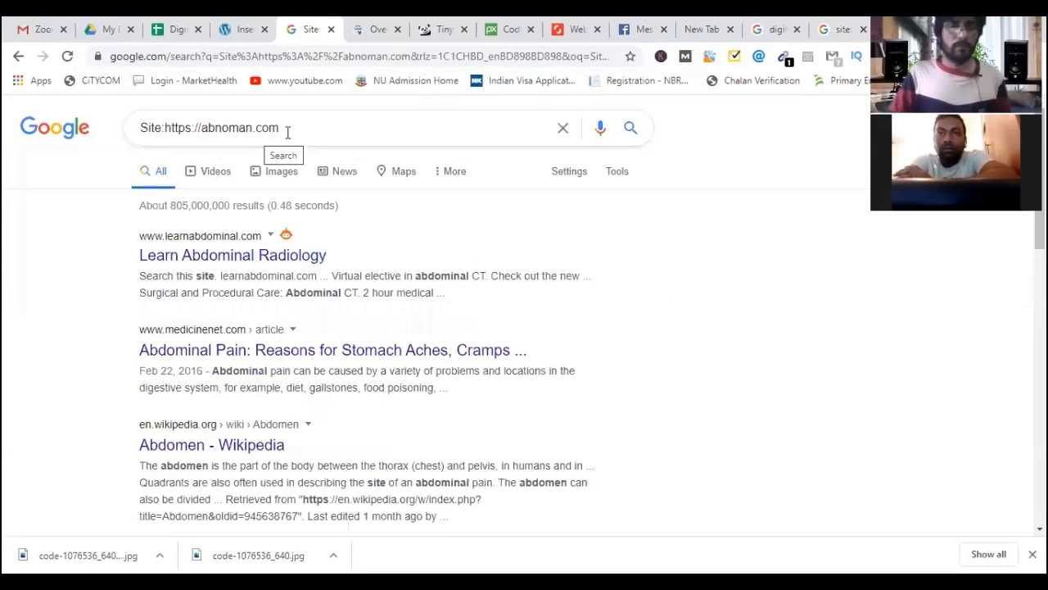
# Review the unrelated results and return to the WordPress Insert Headers and Footers settings.
pyautogui.scroll(-3, 81, 241)
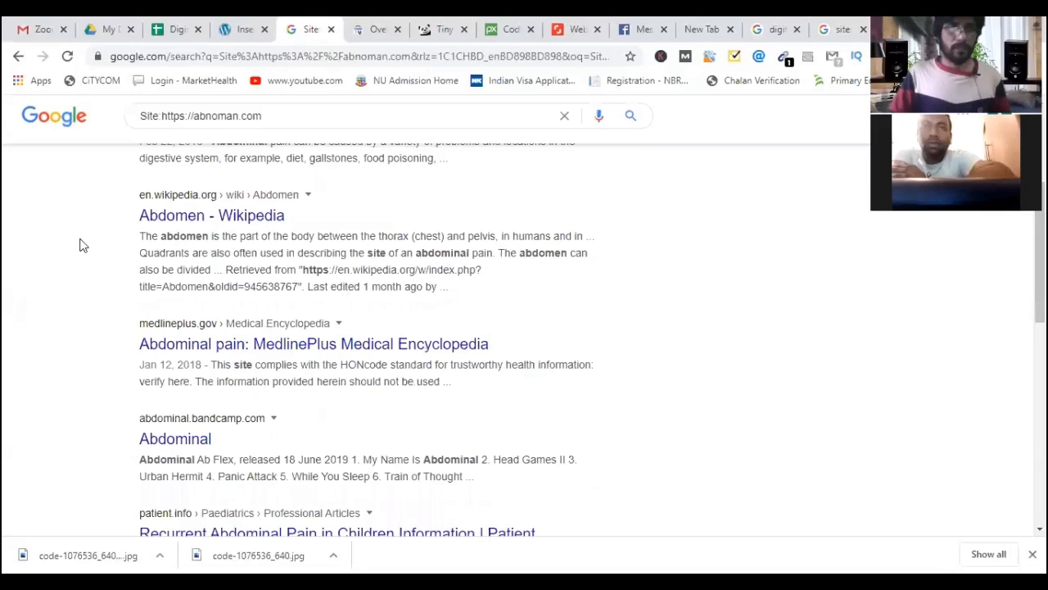
pyautogui.scroll(-1, 84, 268)
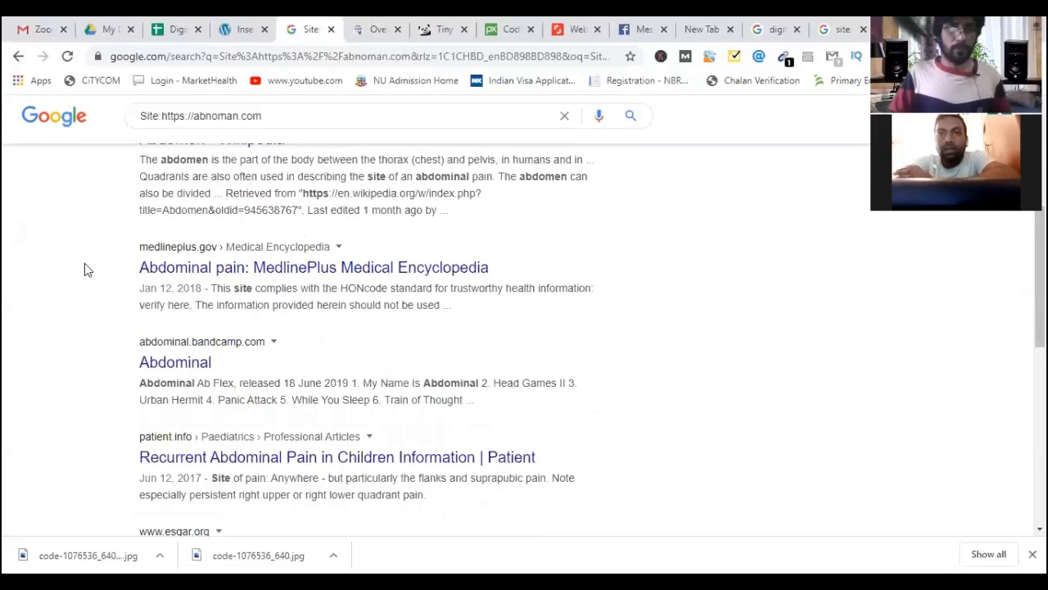
pyautogui.scroll(-2, 98, 279)
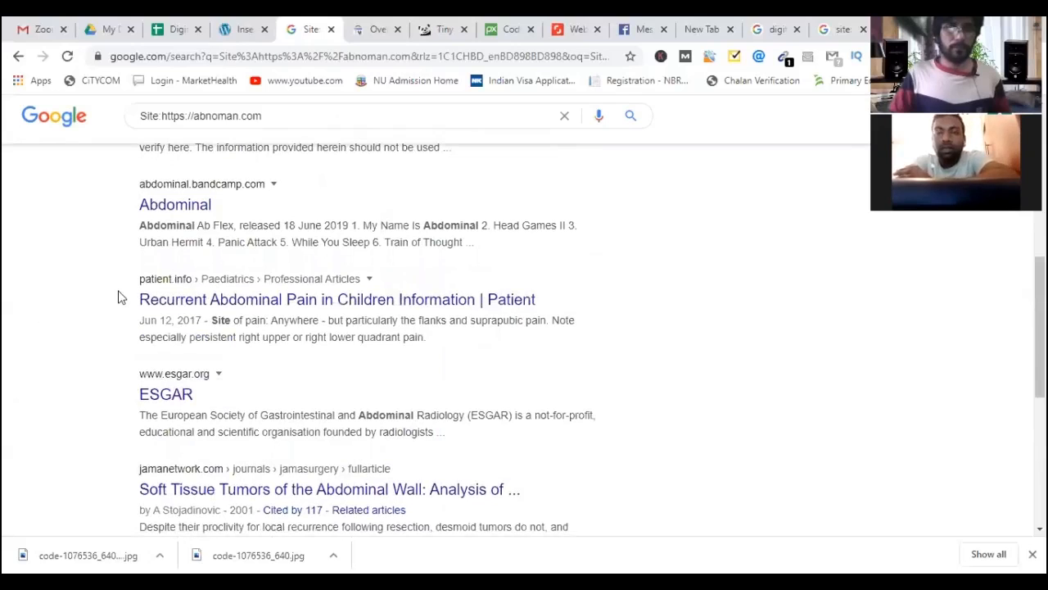
pyautogui.scroll(6, 233, 98)
pyautogui.click(244, 30)
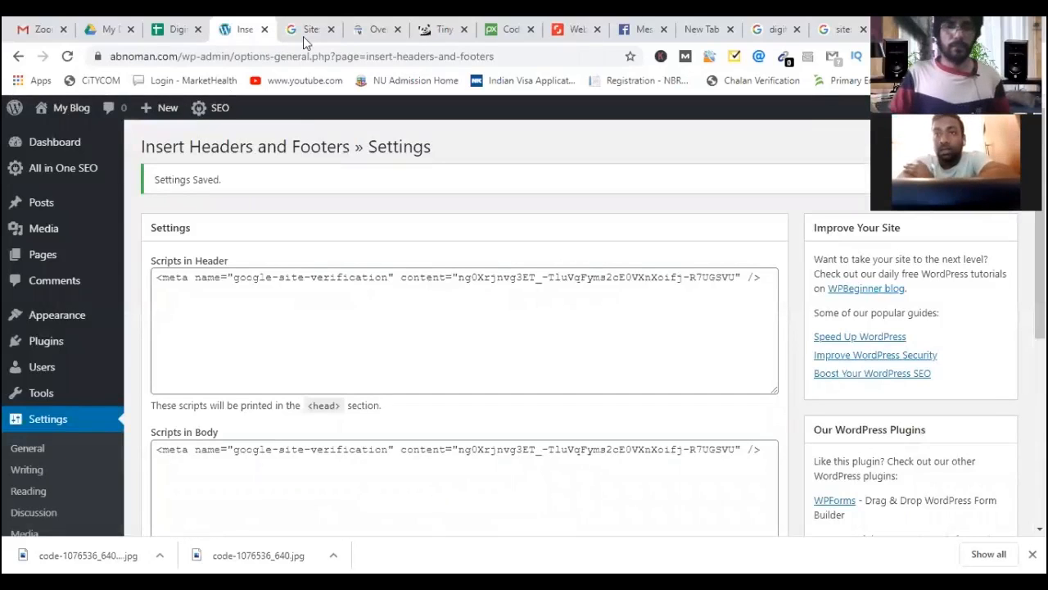
# Move between the Search Console, WordPress and Google tabs, ending on the abnoman.com Overview.
pyautogui.click(377, 31)
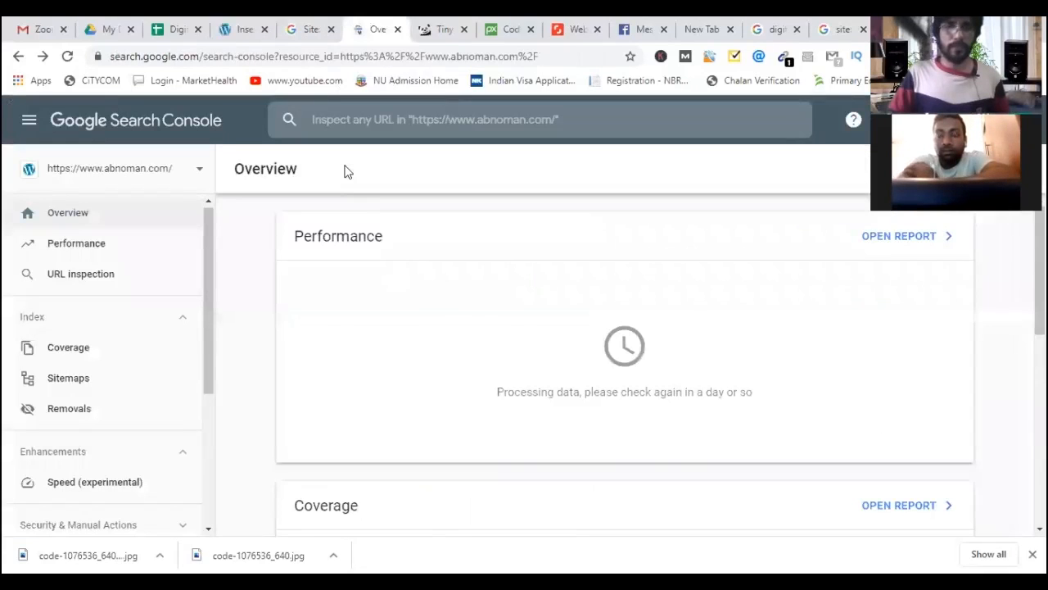
pyautogui.click(245, 31)
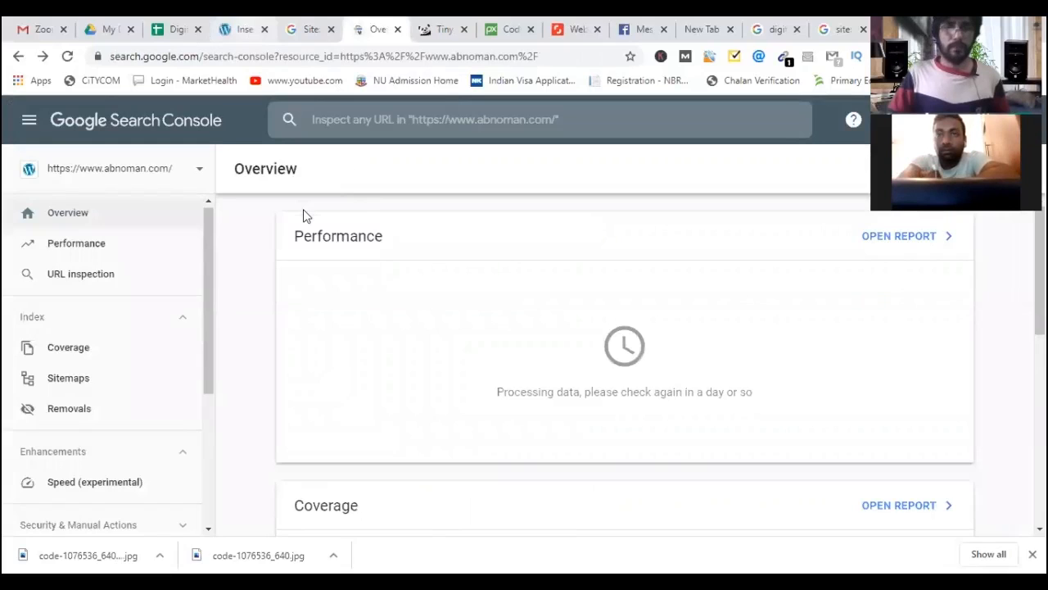
pyautogui.click(375, 31)
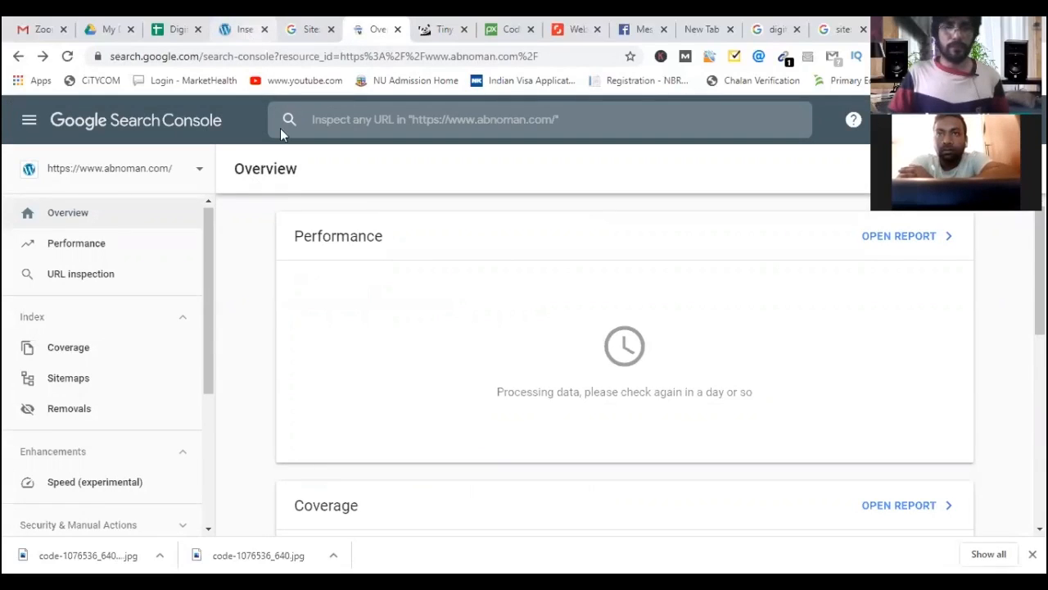
pyautogui.click(245, 30)
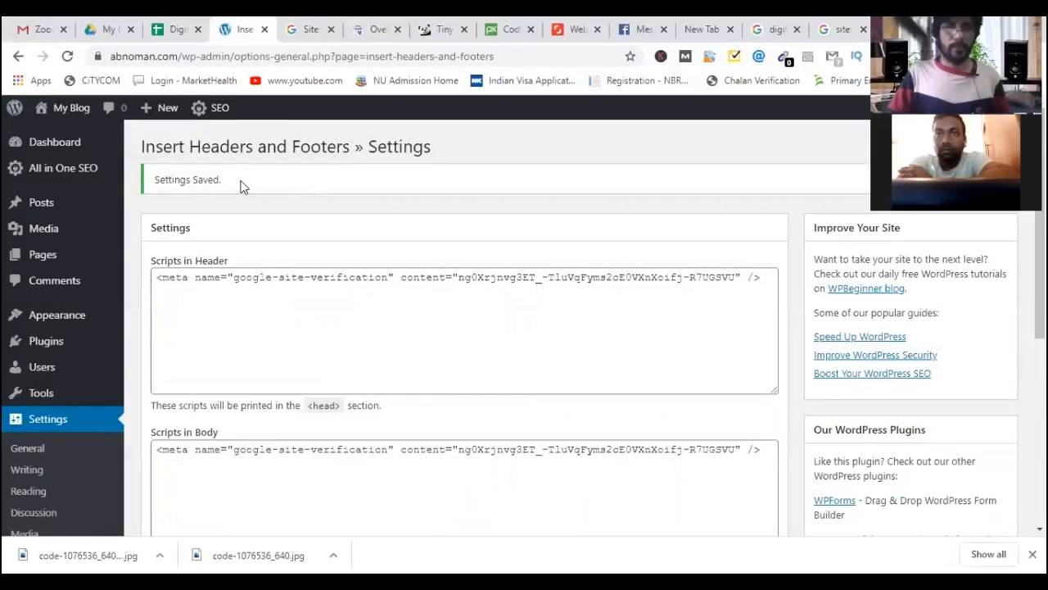
pyautogui.click(311, 33)
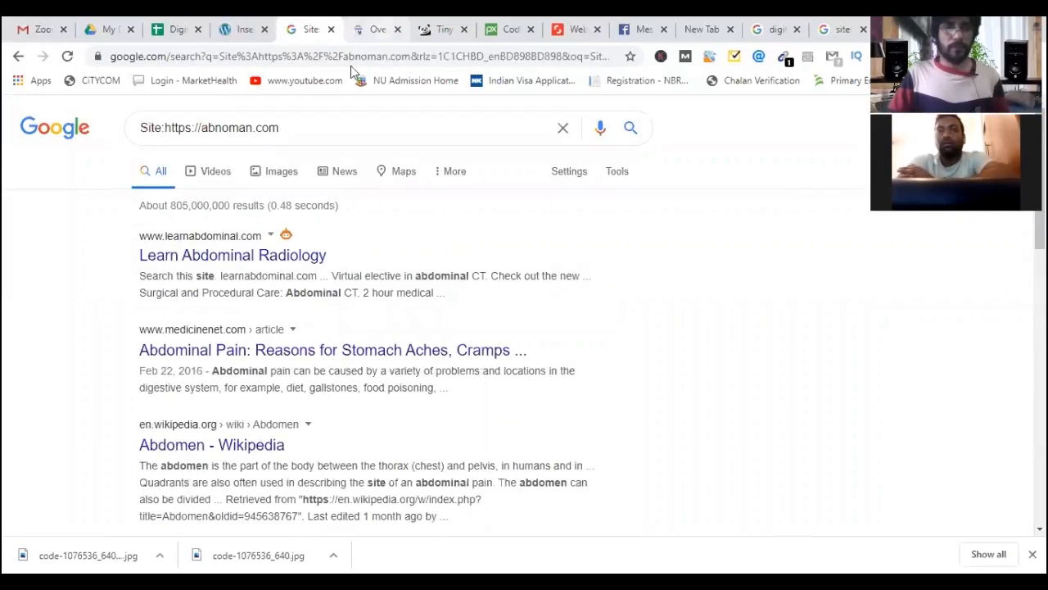
pyautogui.hotkey('ctrl', 'Tab')
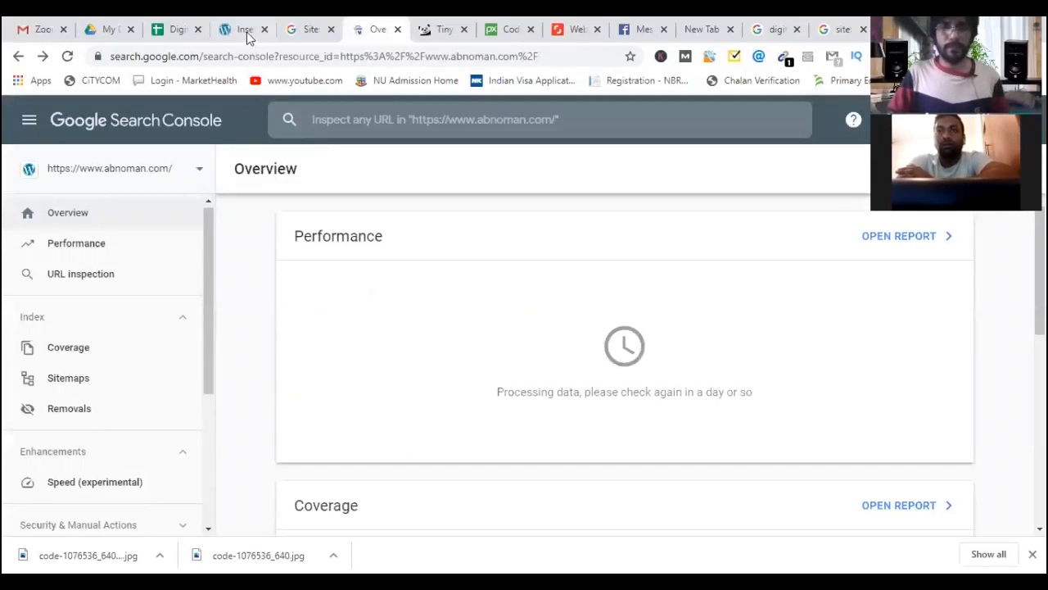
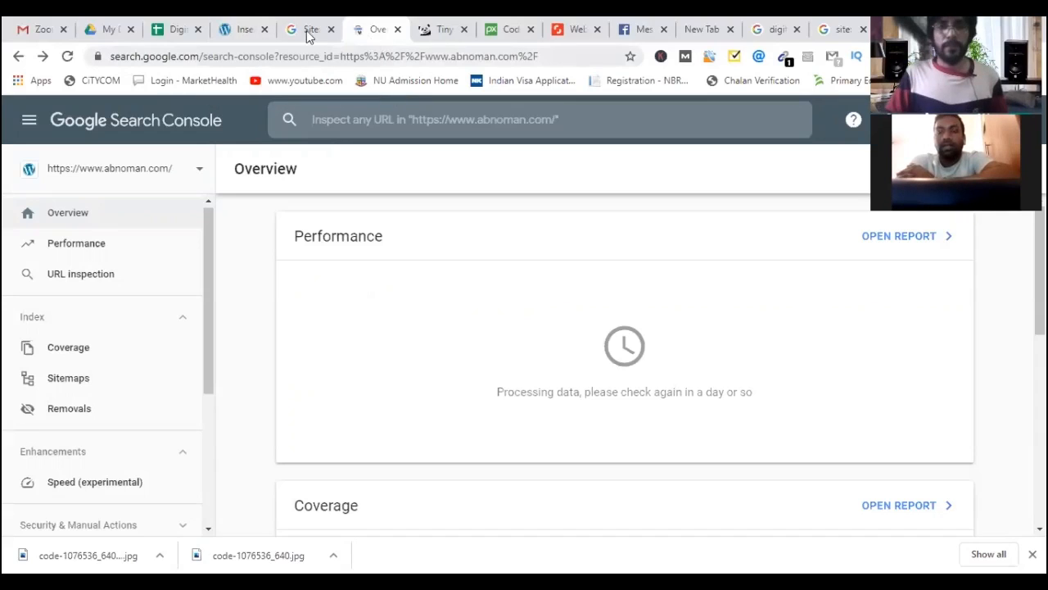
pyautogui.click(325, 62)
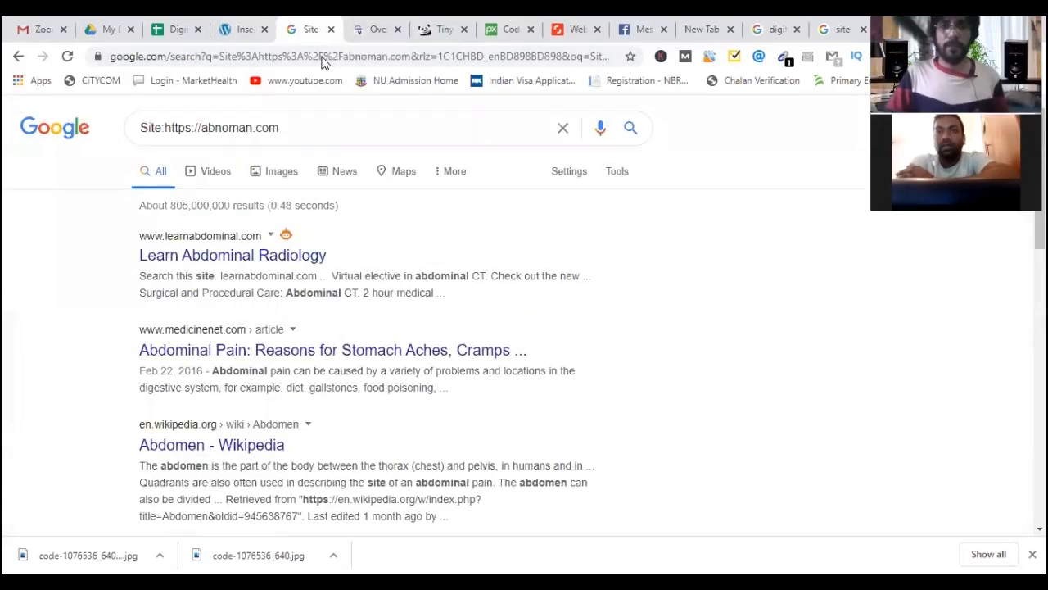
pyautogui.click(324, 59)
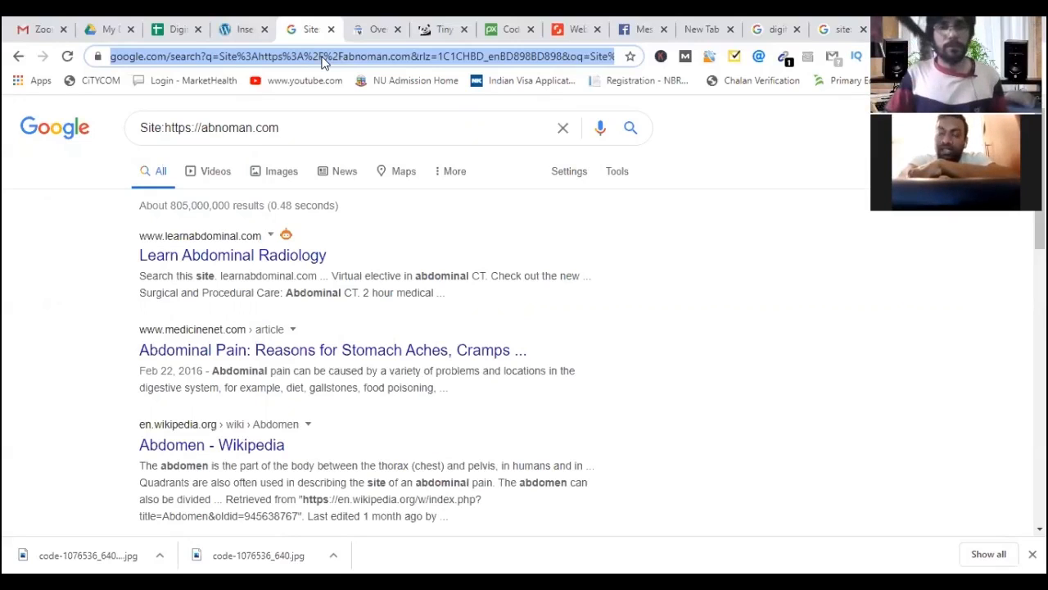
pyautogui.tripleClick(296, 127)
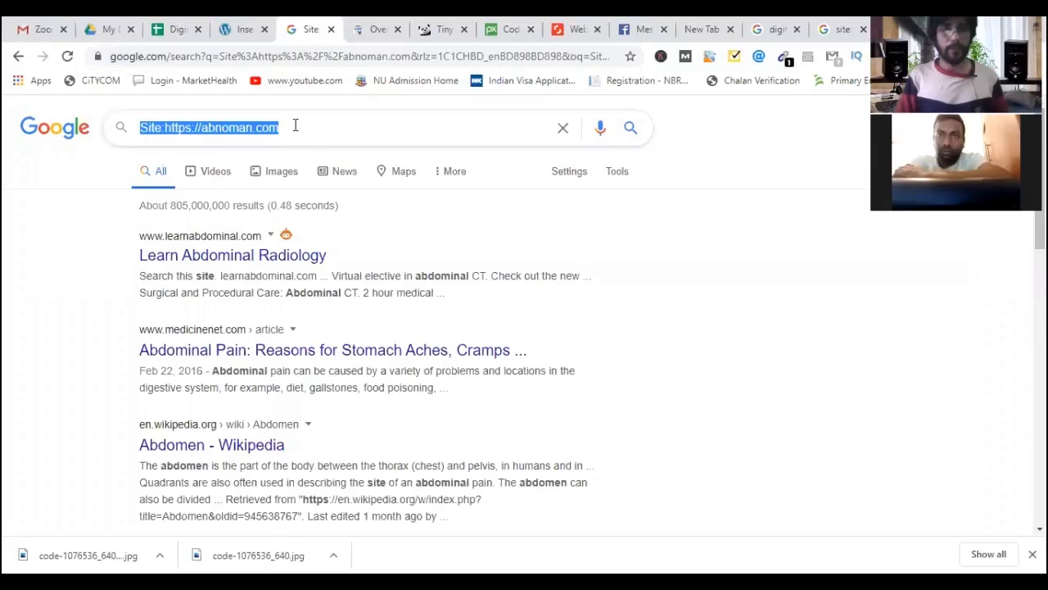
# Search Google for 'analytics' and open the Google Analytics result in a new tab.
pyautogui.write('analy')
pyautogui.press('Down')
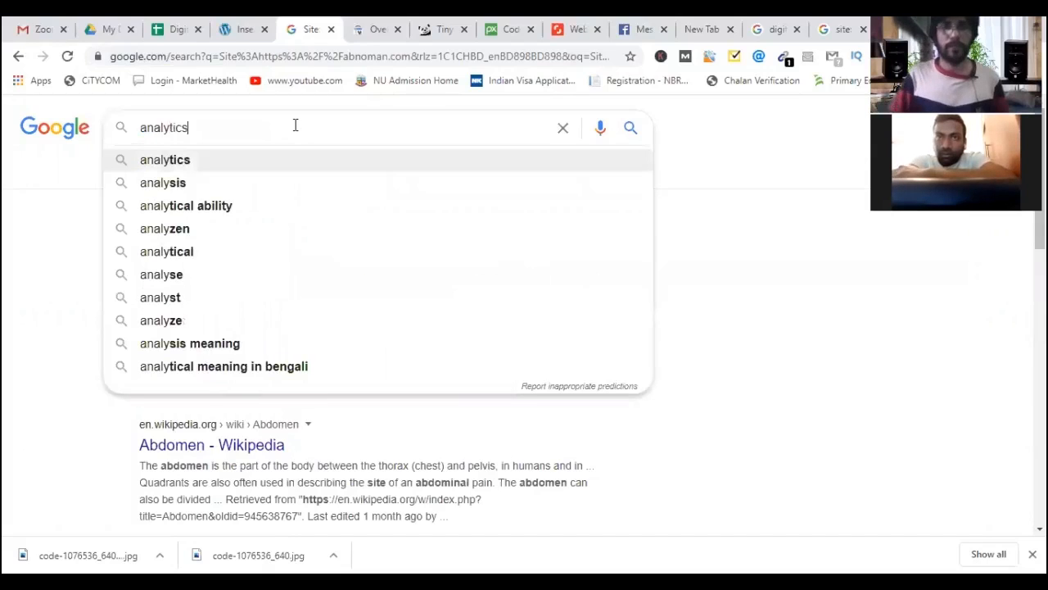
pyautogui.click(294, 158)
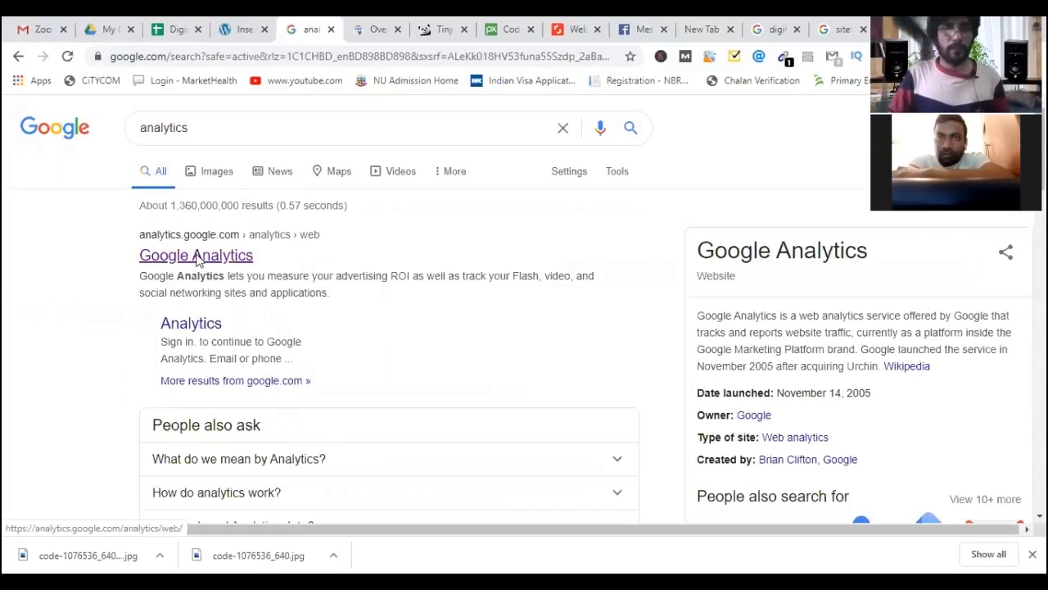
pyautogui.rightClick(232, 271)
pyautogui.click(262, 267)
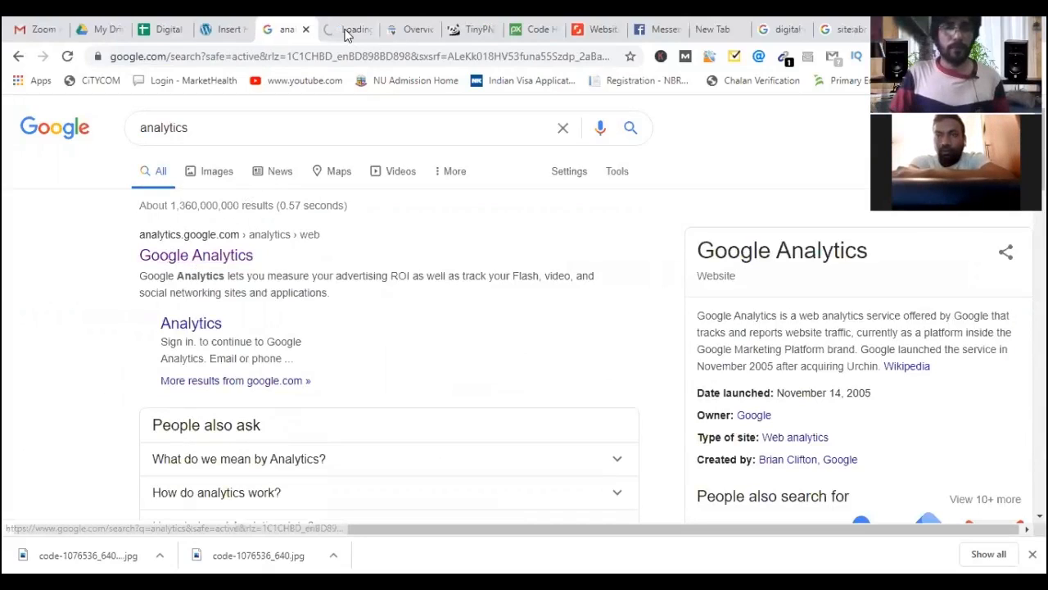
pyautogui.hotkey('ctrl', 'Tab')
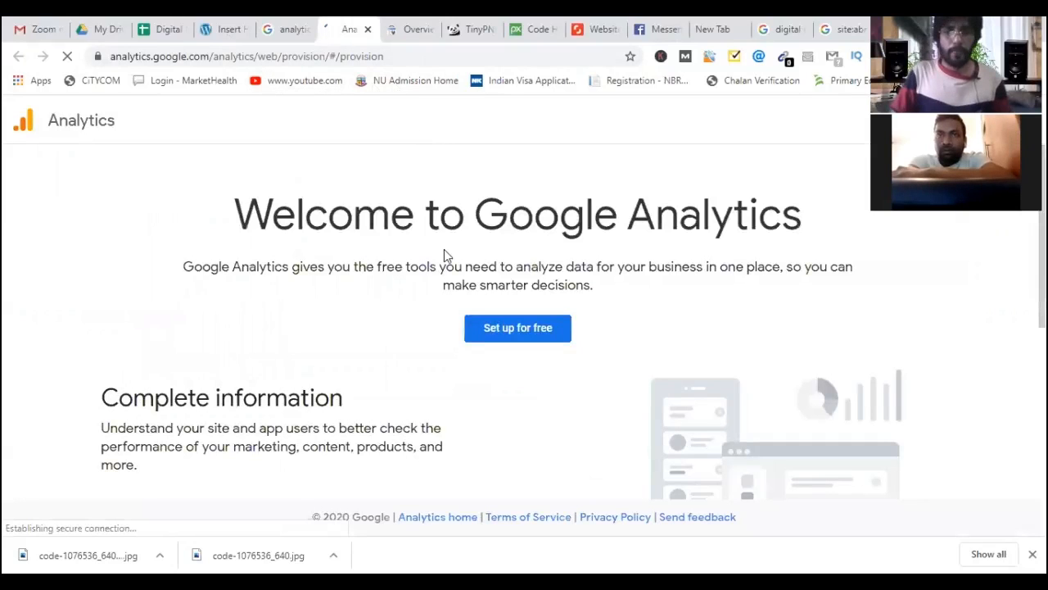
# Start a free Analytics account, enter its account name, and choose to measure Web.
pyautogui.click(501, 329)
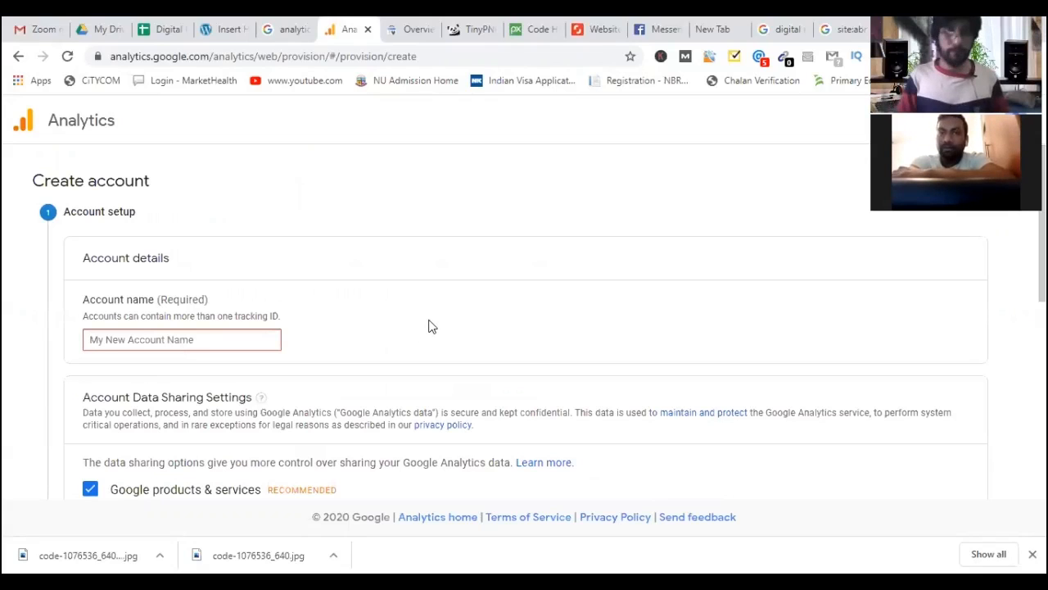
pyautogui.write('A')
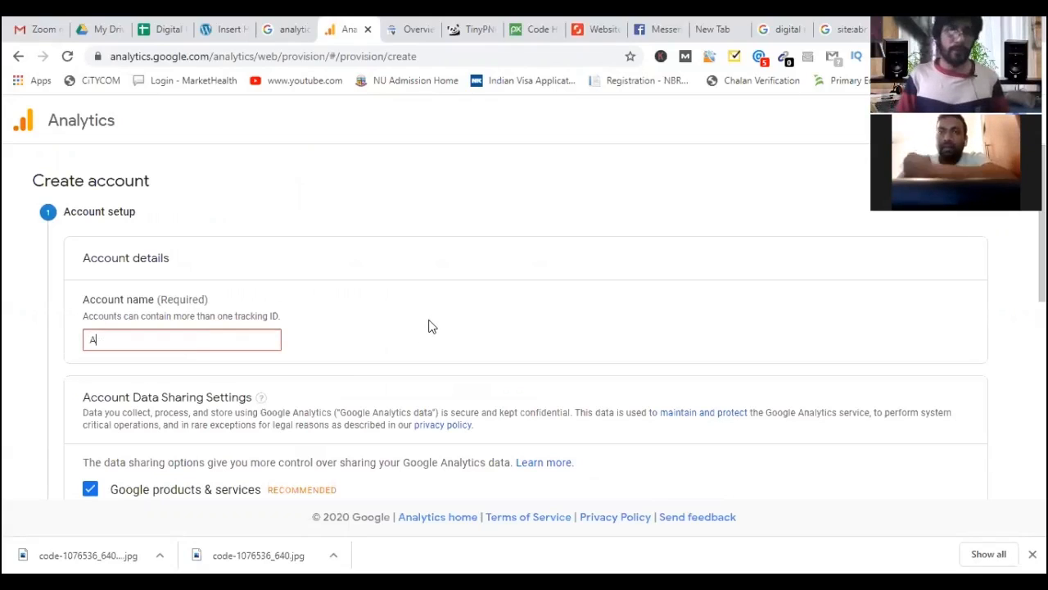
pyautogui.write('b Nomanb')
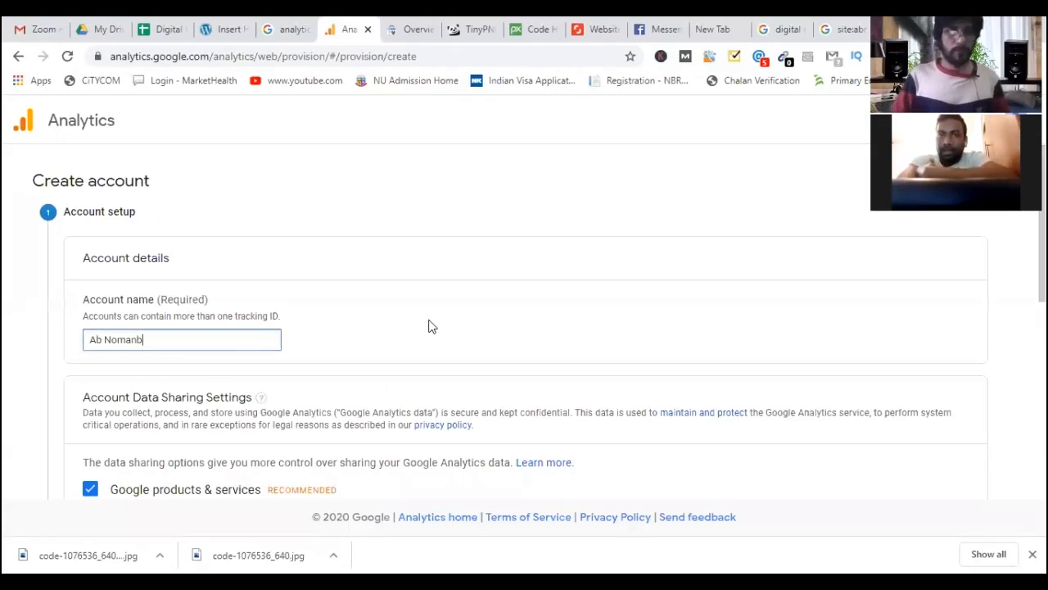
pyautogui.press('BackSpace')
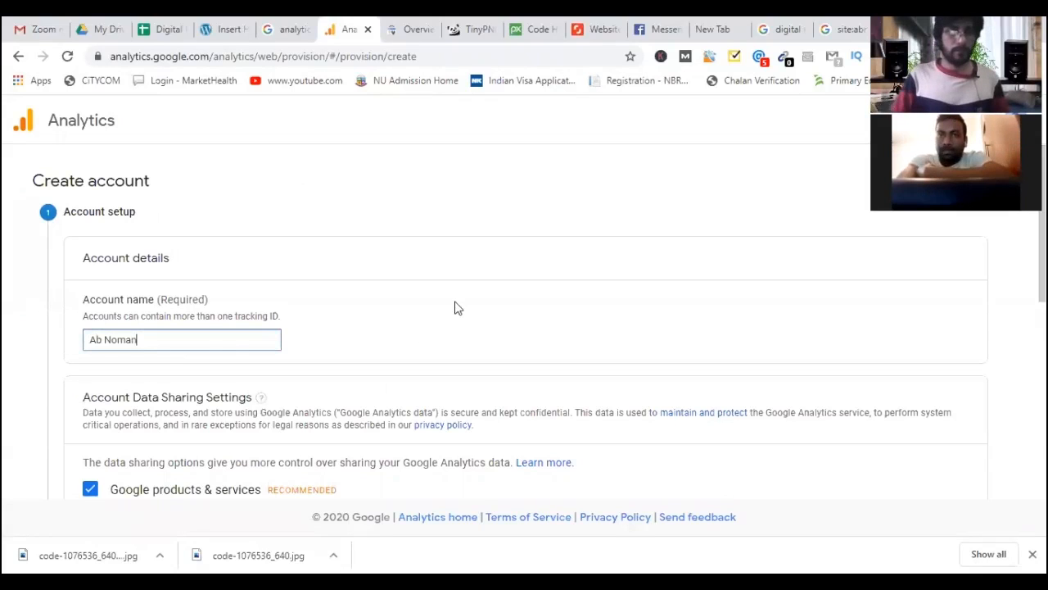
pyautogui.scroll(-2, 382, 358)
pyautogui.scroll(1, 382, 358)
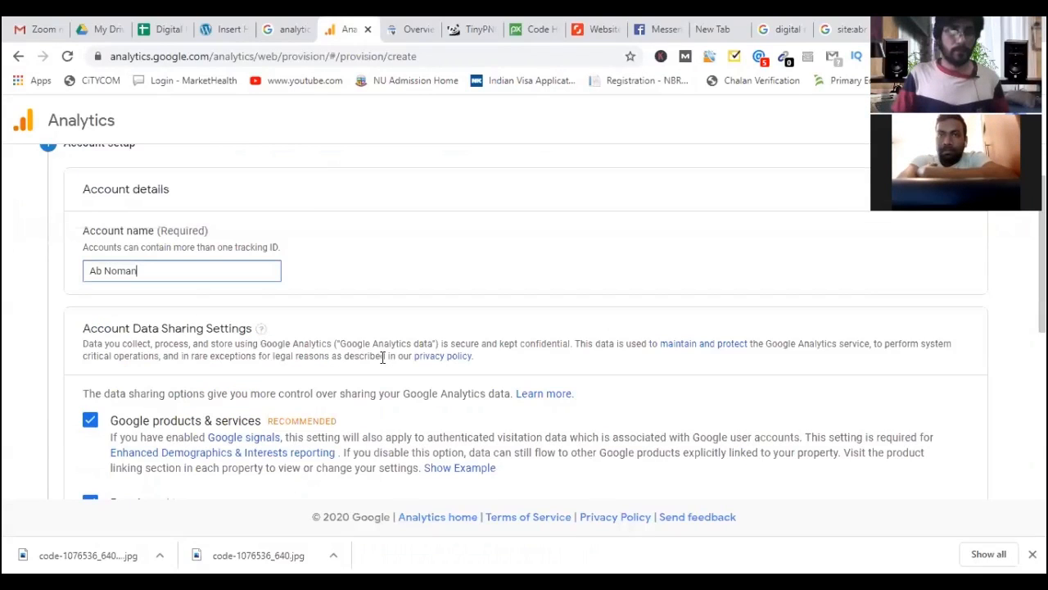
pyautogui.scroll(-5, 246, 391)
pyautogui.click(97, 387)
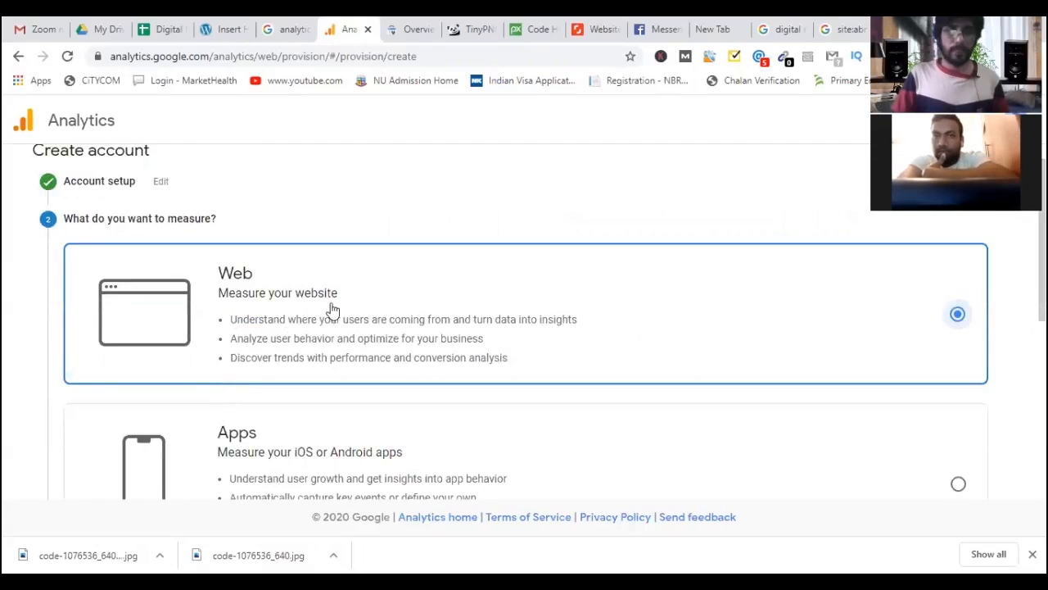
pyautogui.scroll(-4, 311, 382)
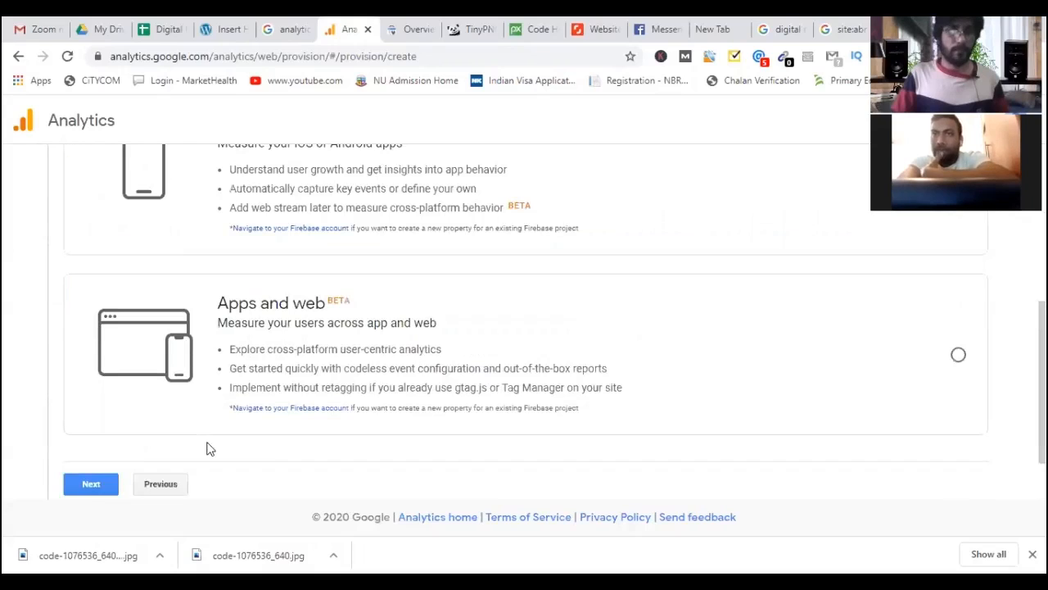
pyautogui.click(88, 484)
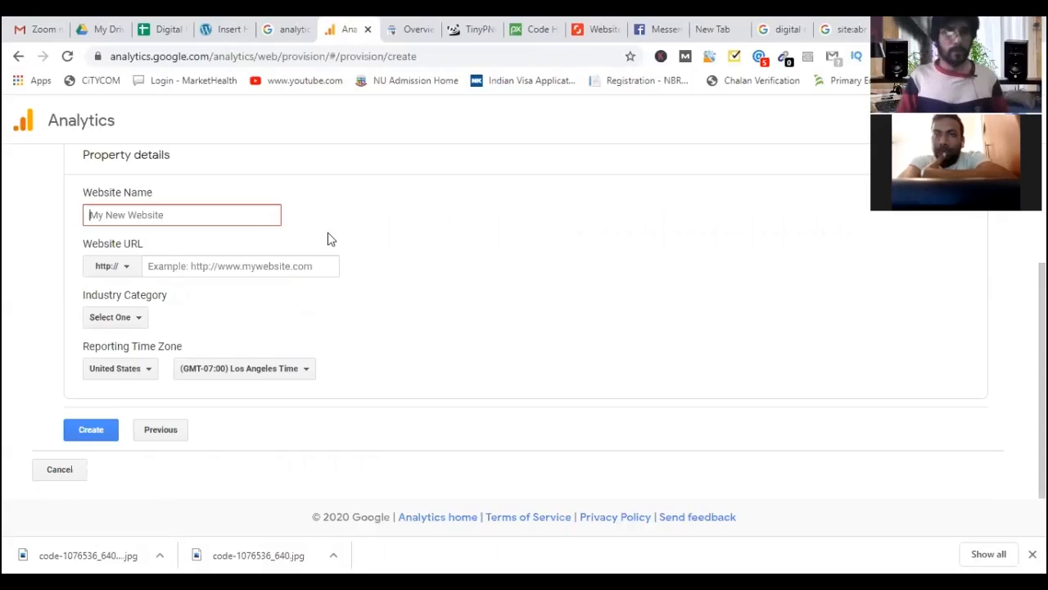
# Name the website 'Digital Marketing agency' and set the URL protocol to https.
pyautogui.write('Ab N')
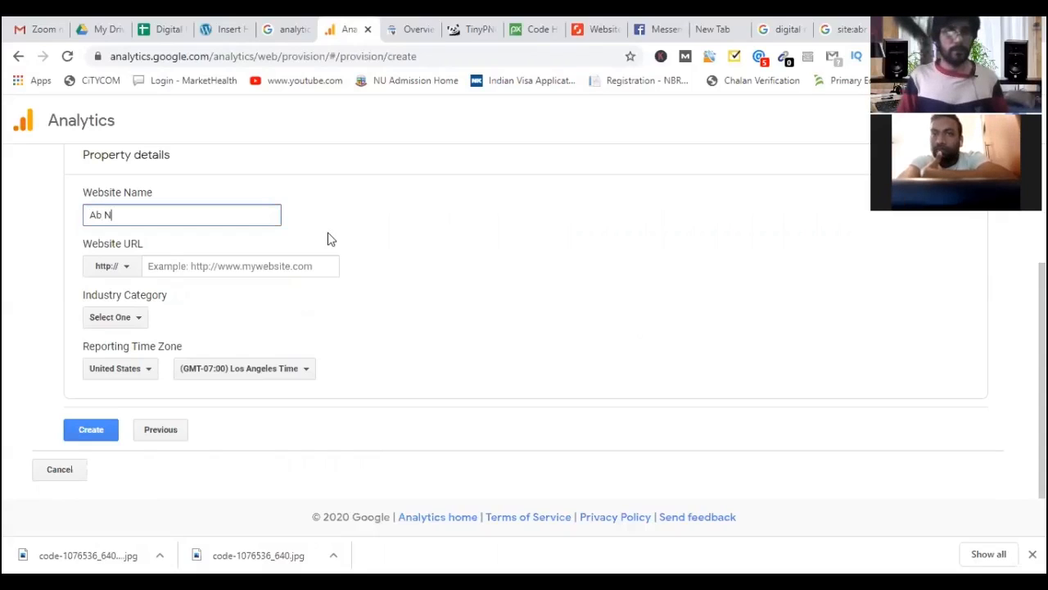
pyautogui.press('BackSpace')
pyautogui.press('BackSpace')
pyautogui.press('BackSpace')
pyautogui.write('D')
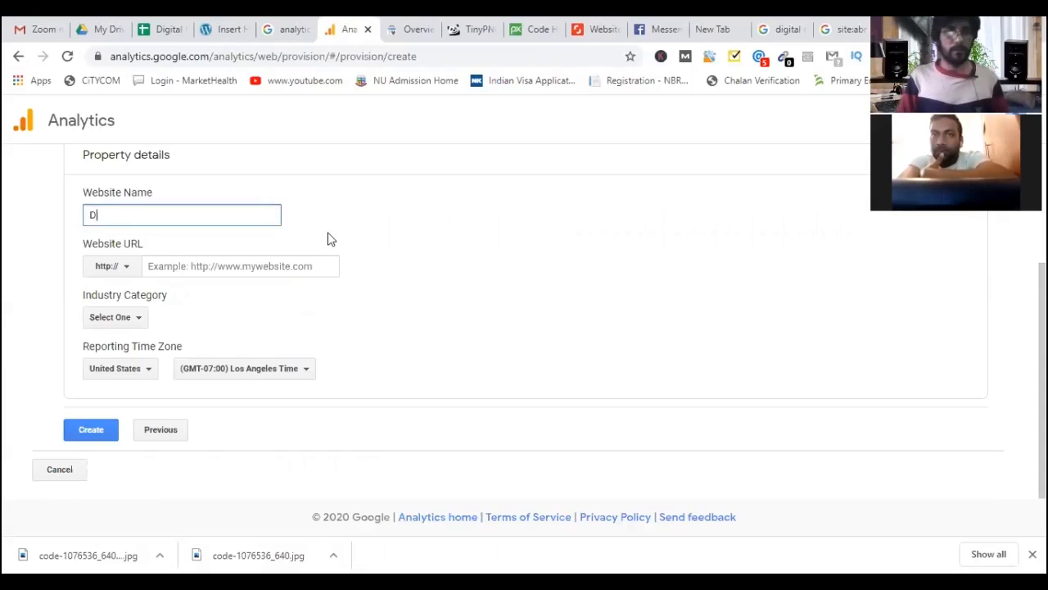
pyautogui.write('igital Ma')
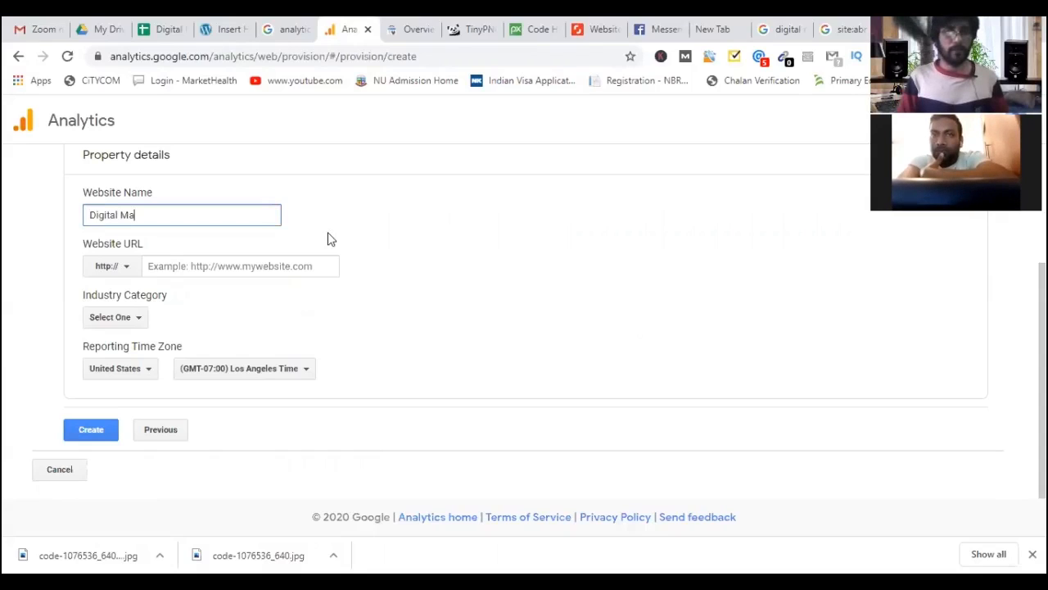
pyautogui.write('rketing a')
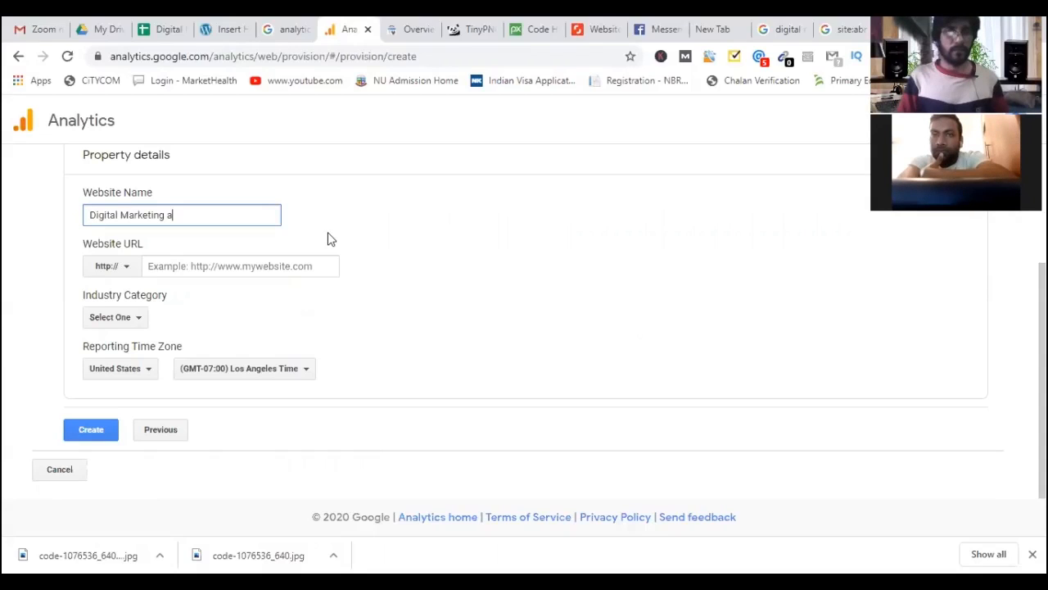
pyautogui.write('gency')
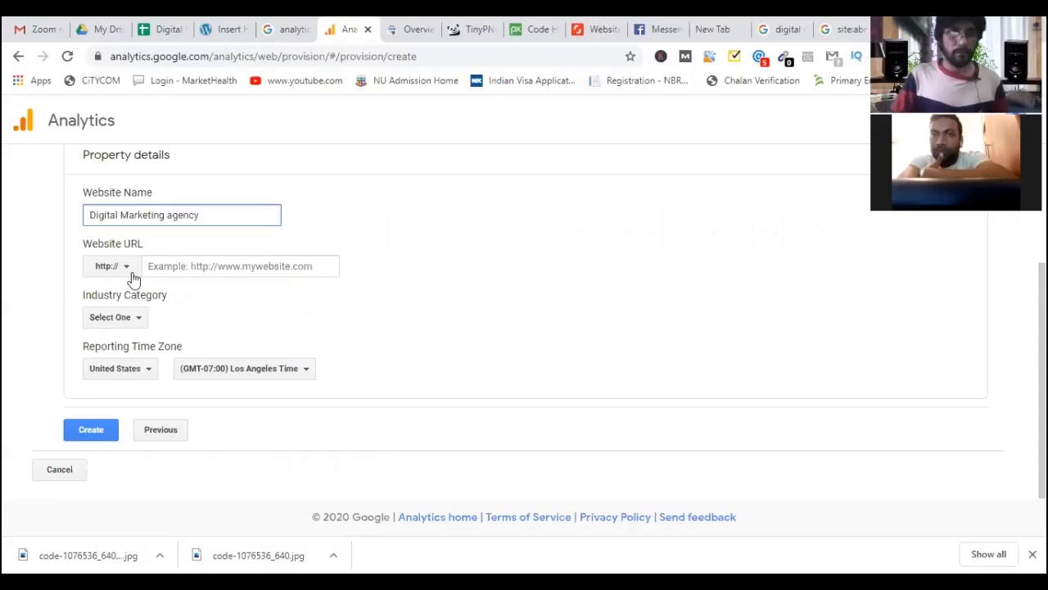
pyautogui.click(126, 269)
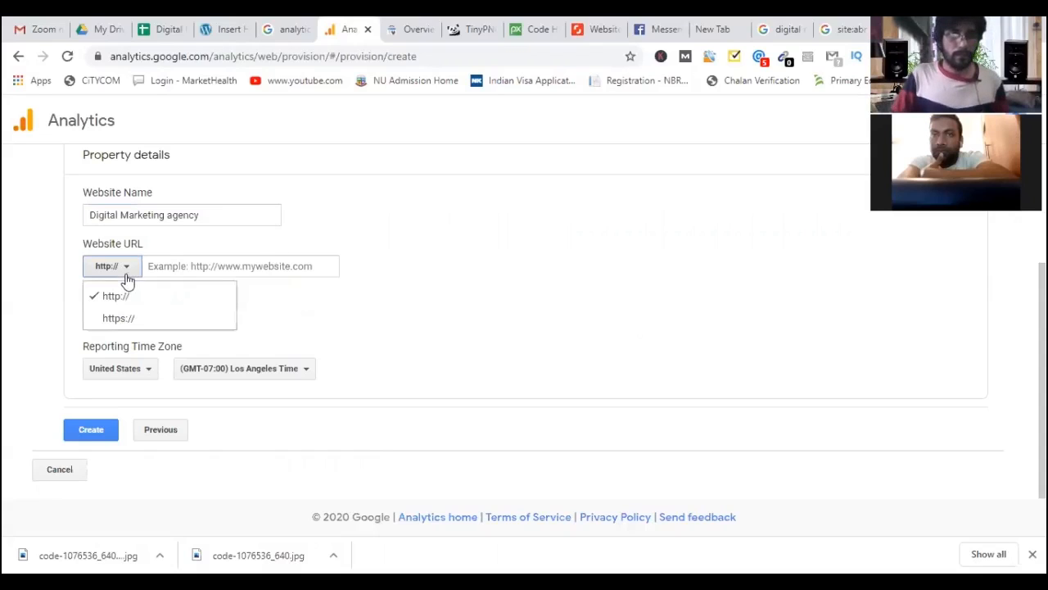
pyautogui.click(138, 319)
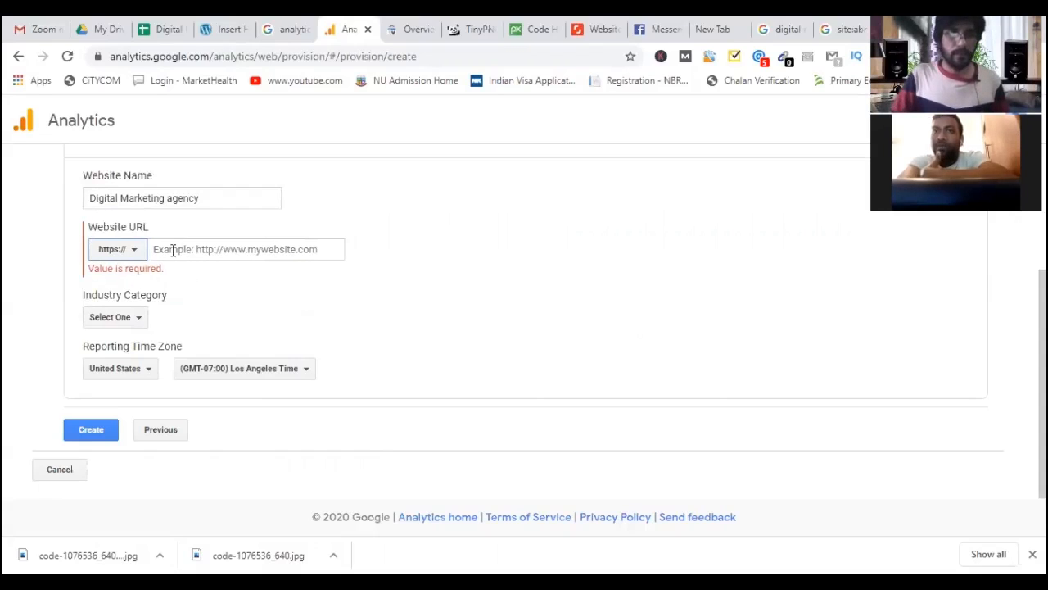
pyautogui.click(159, 250)
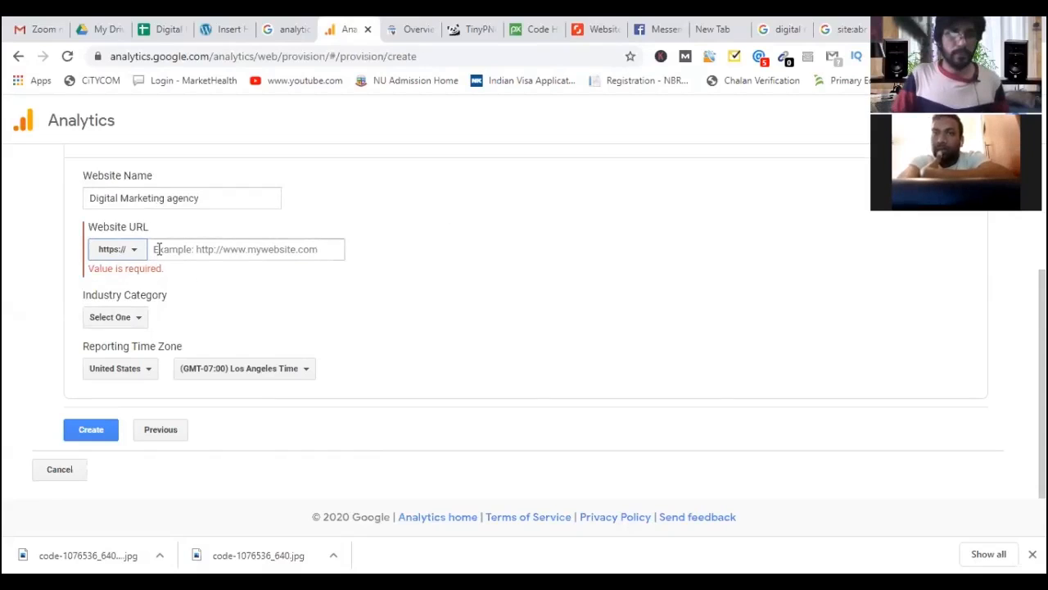
pyautogui.click(225, 29)
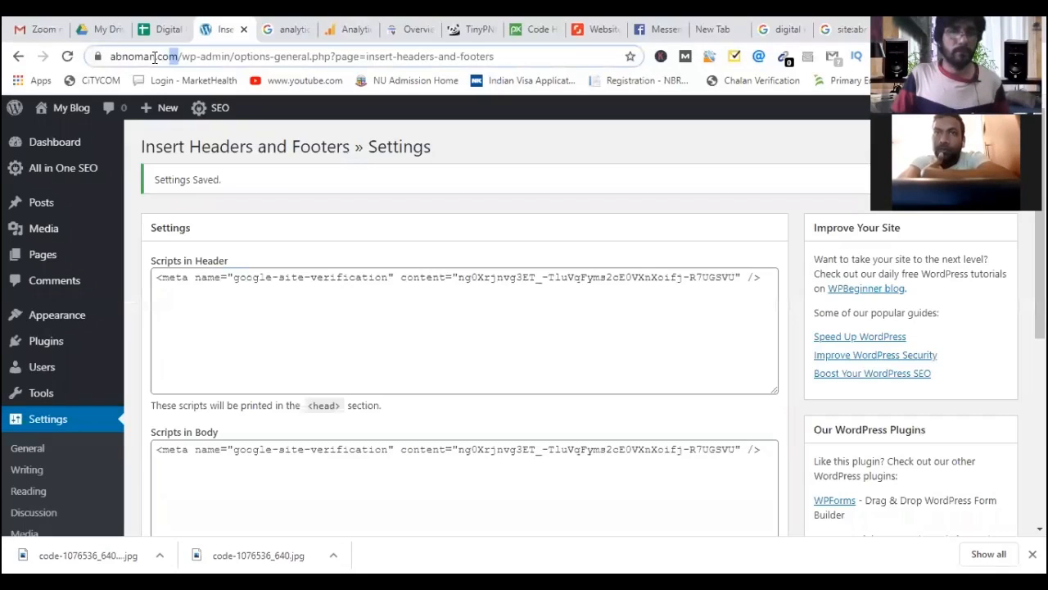
pyautogui.moveTo(178, 56); pyautogui.dragTo(111, 56)
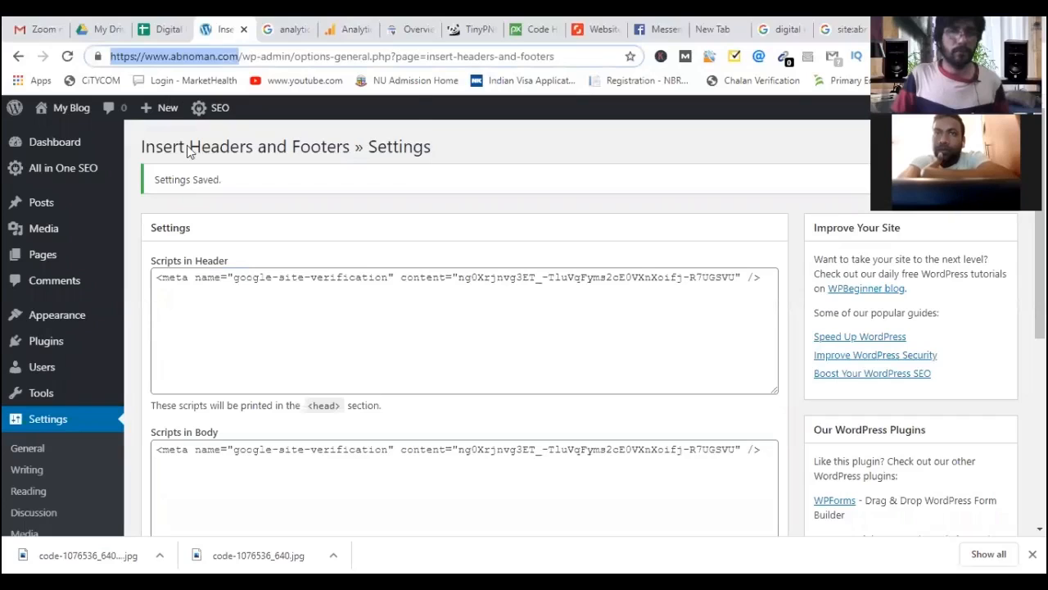
pyautogui.rightClick(160, 57)
pyautogui.click(197, 140)
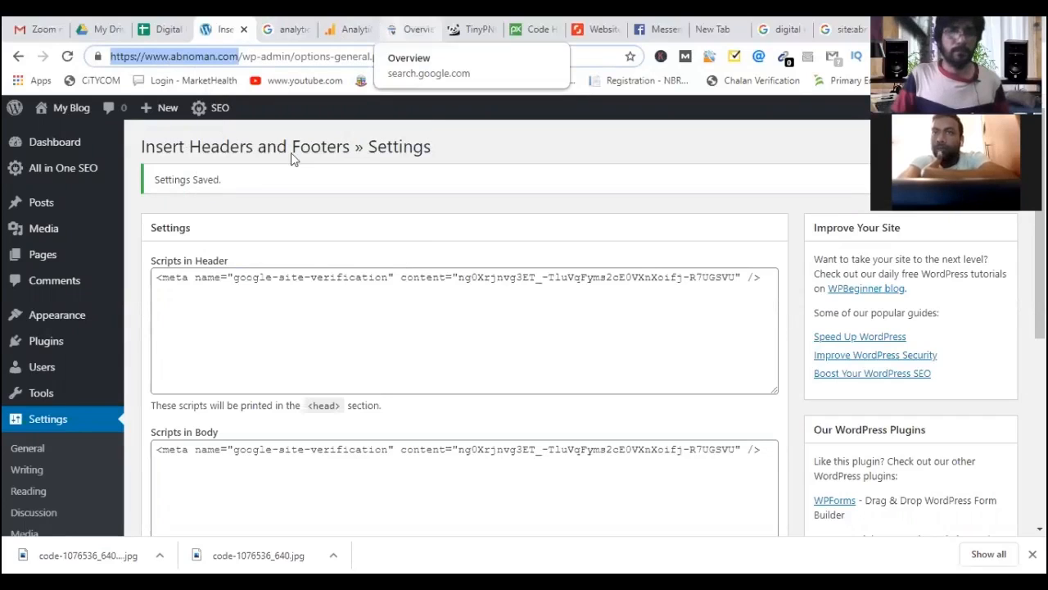
pyautogui.click(413, 30)
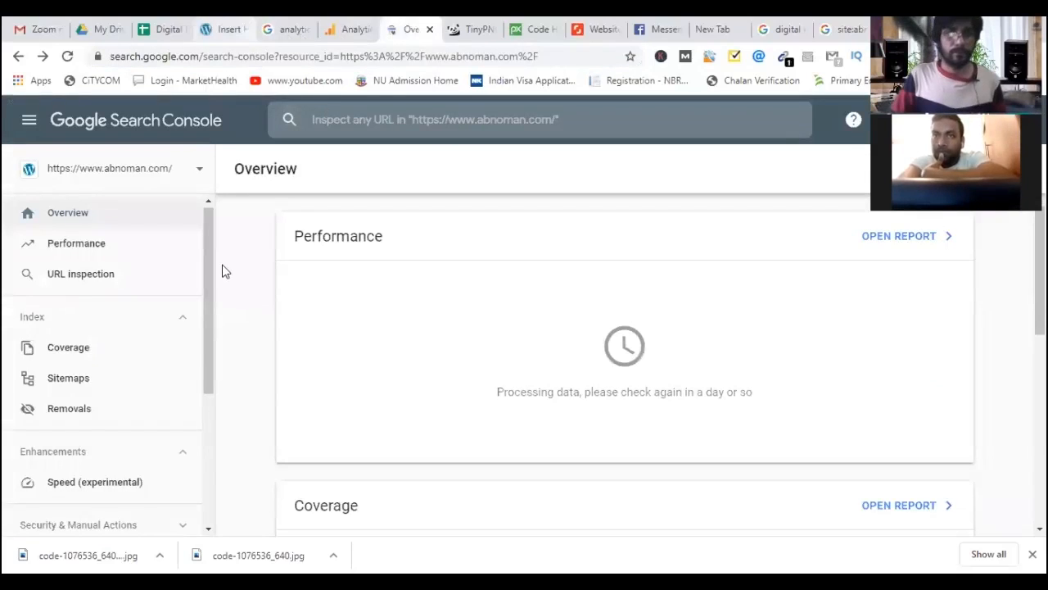
pyautogui.hotkey('ctrl', 'shift', 'Tab')
pyautogui.hotkey('ctrl', 'v')
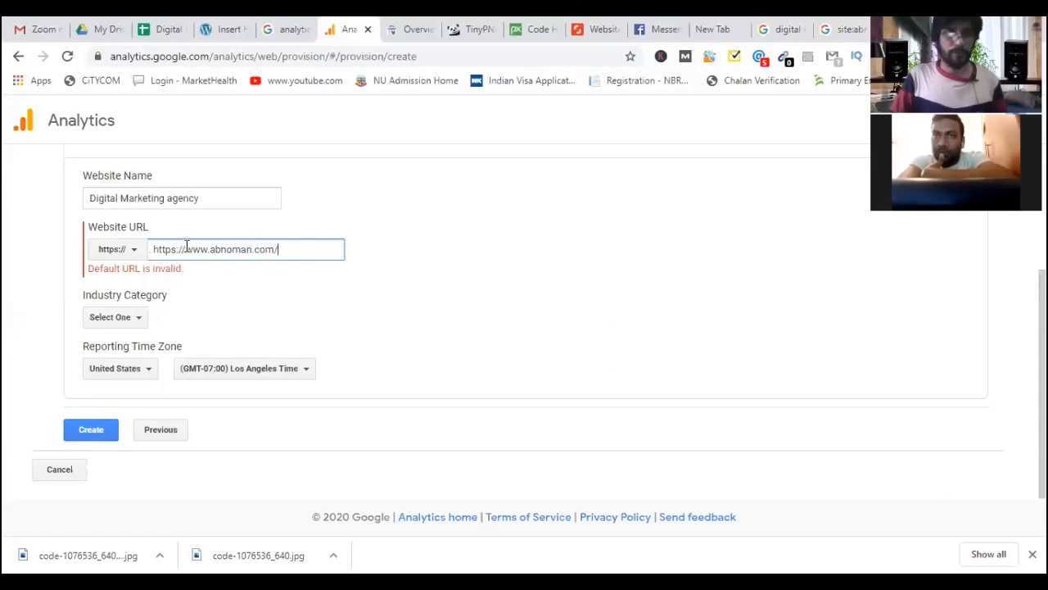
pyautogui.moveTo(151, 249); pyautogui.dragTo(186, 262)
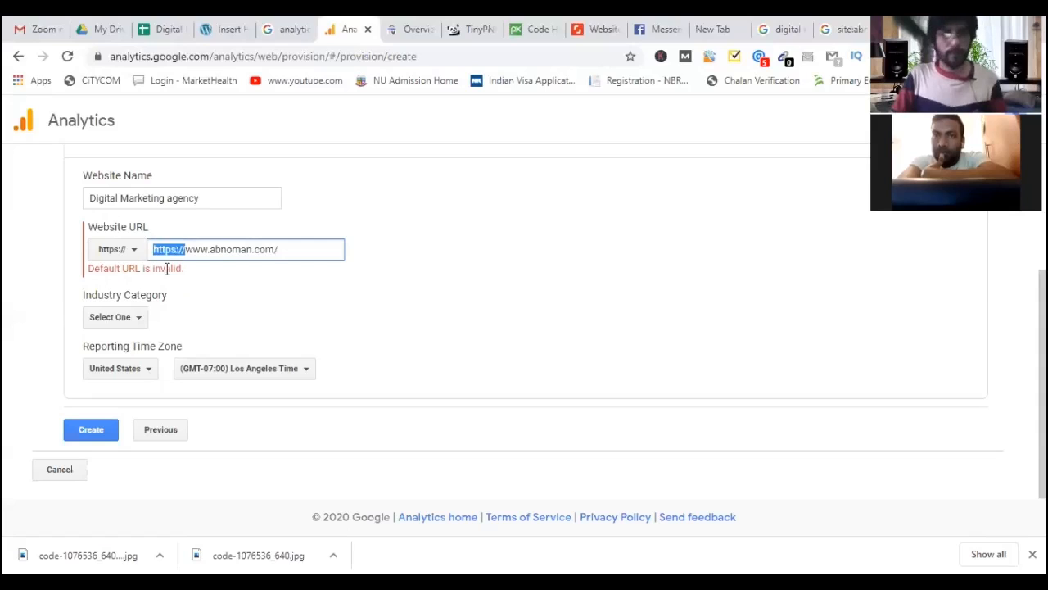
pyautogui.press('BackSpace')
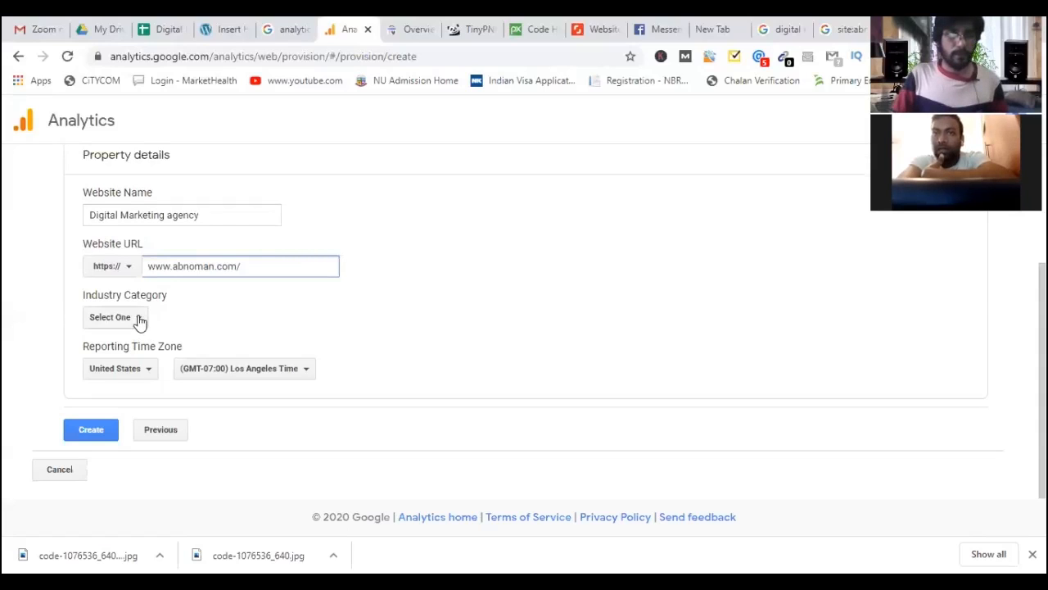
# Set the industry category to Jobs and Education.
pyautogui.click(139, 323)
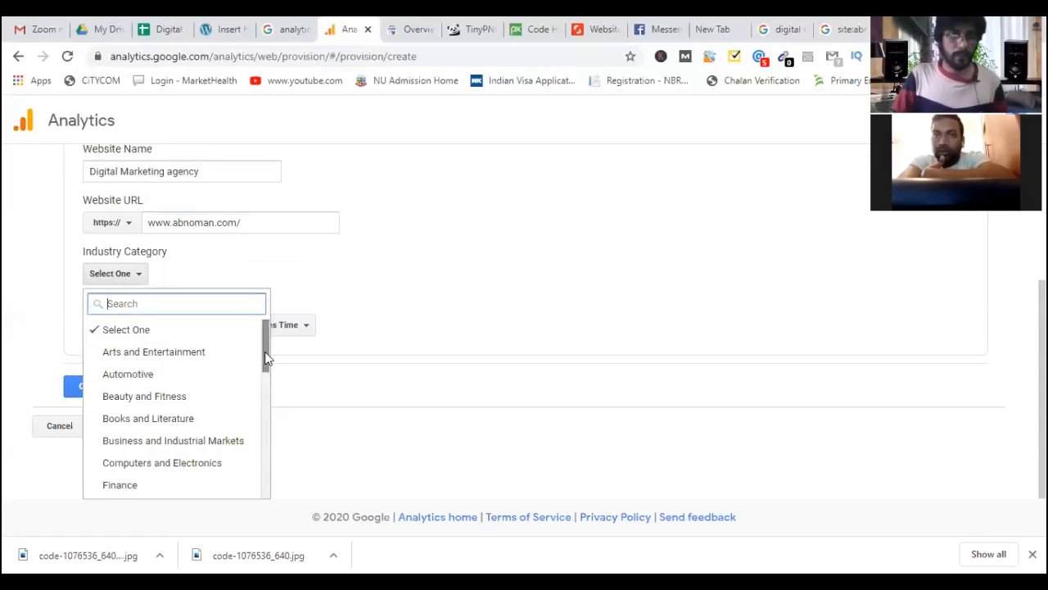
pyautogui.scroll(-3, 262, 370)
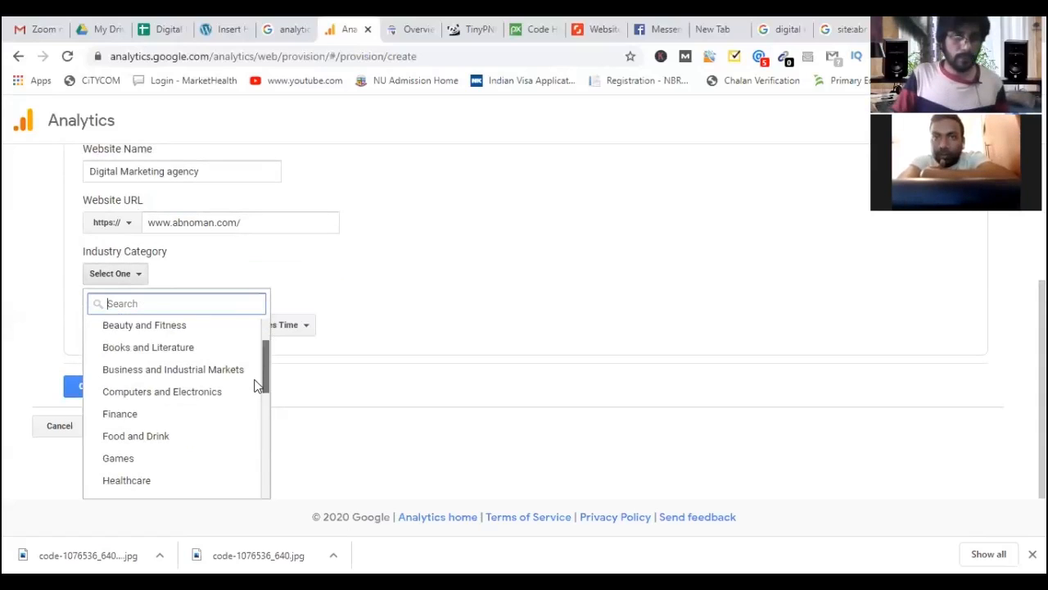
pyautogui.scroll(-1, 254, 392)
pyautogui.scroll(-1, 254, 397)
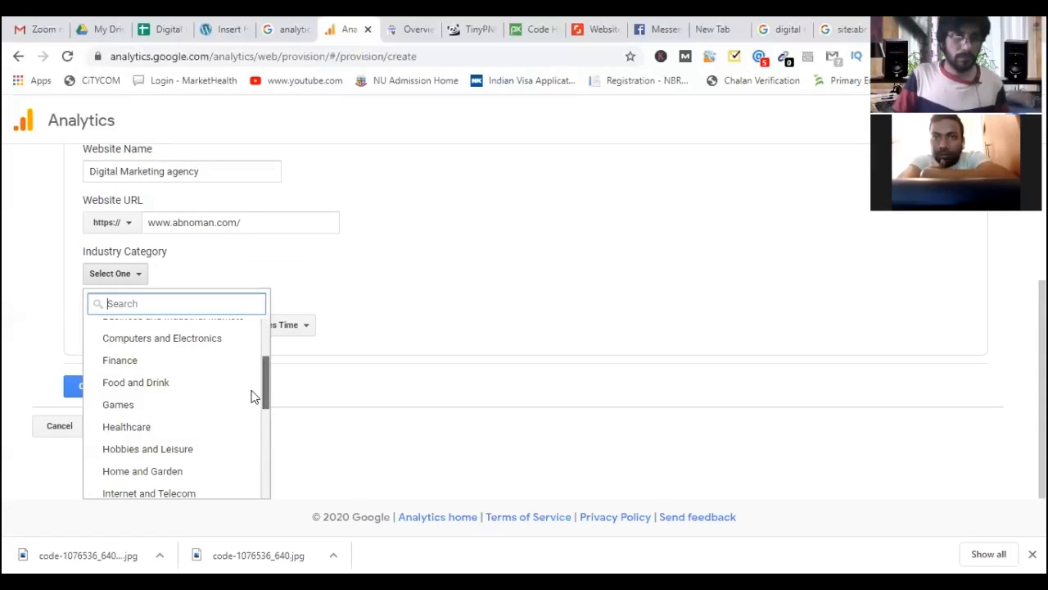
pyautogui.scroll(-2, 254, 407)
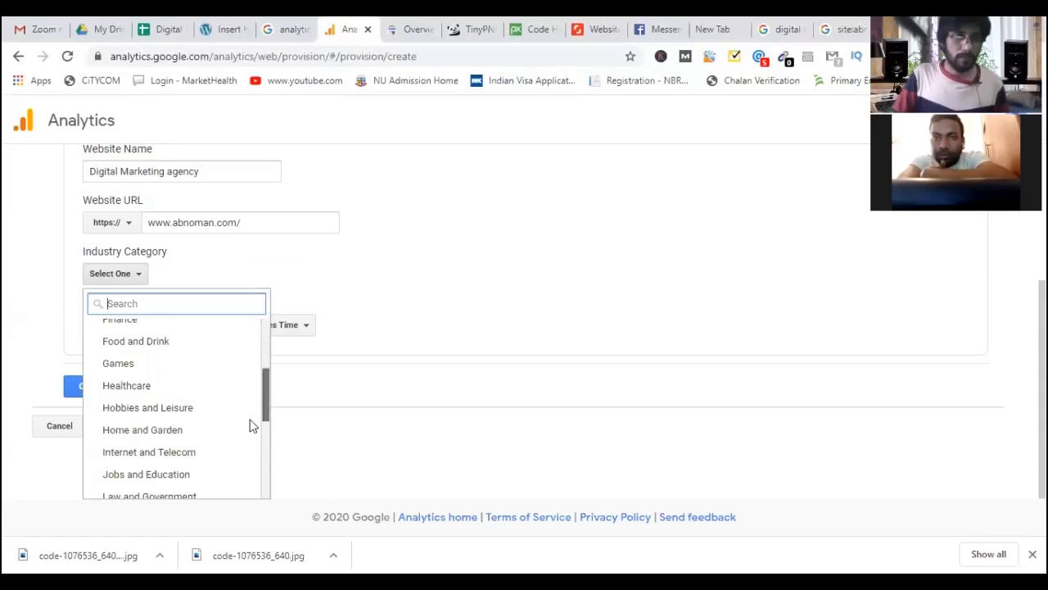
pyautogui.scroll(-3, 253, 440)
pyautogui.scroll(-3, 253, 455)
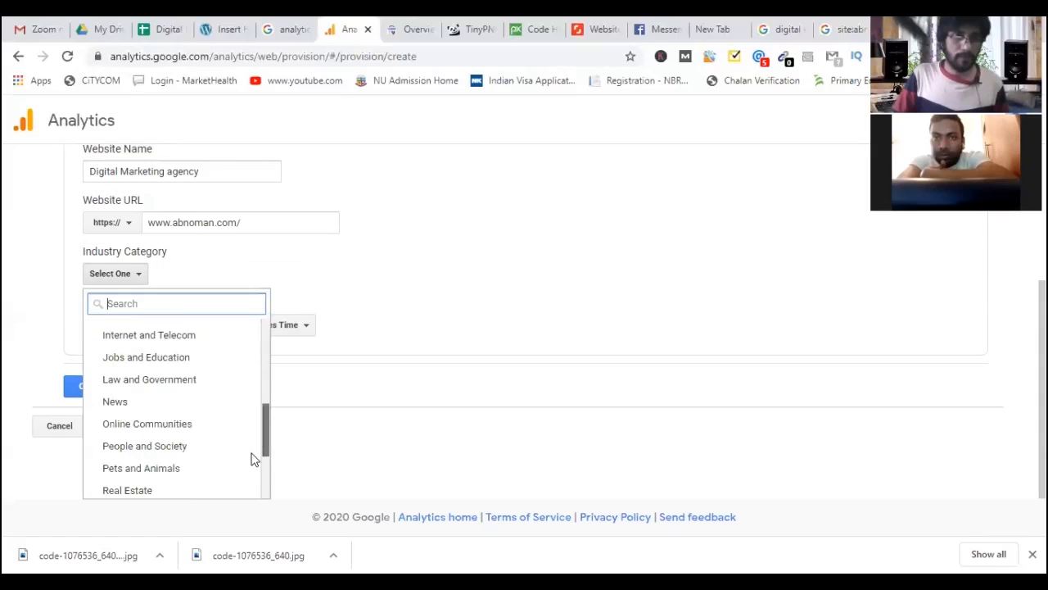
pyautogui.scroll(-1, 252, 469)
pyautogui.scroll(-2, 255, 474)
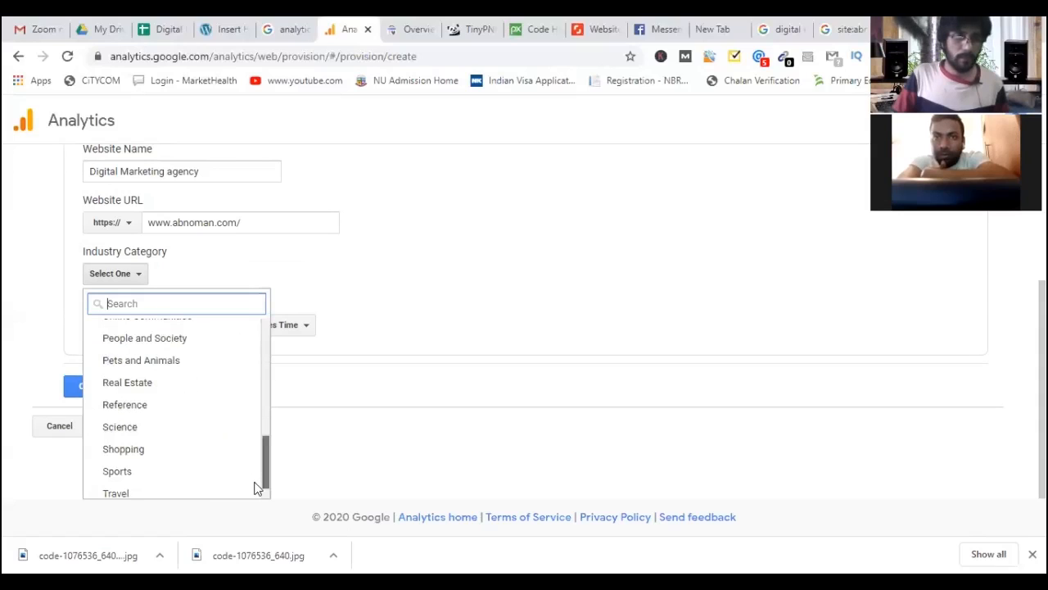
pyautogui.scroll(-1, 256, 467)
pyautogui.scroll(2, 255, 458)
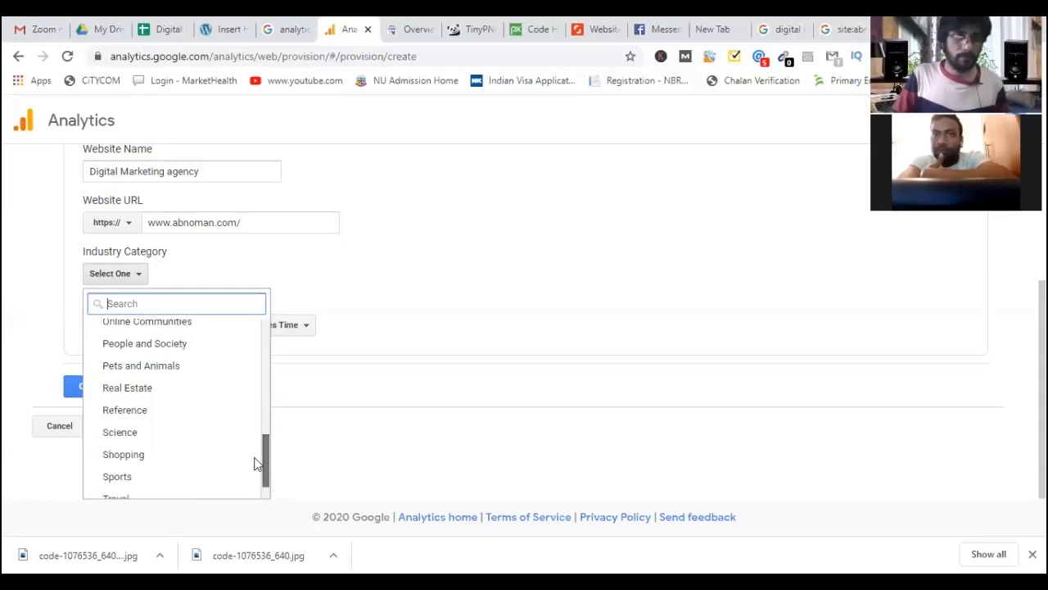
pyautogui.scroll(1, 254, 448)
pyautogui.scroll(3, 251, 439)
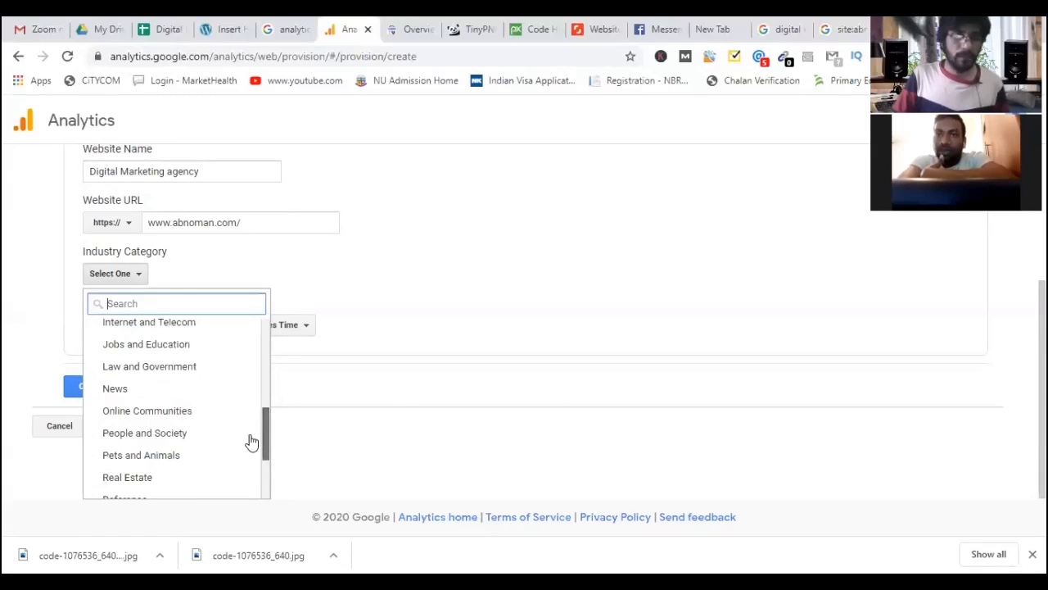
pyautogui.click(165, 345)
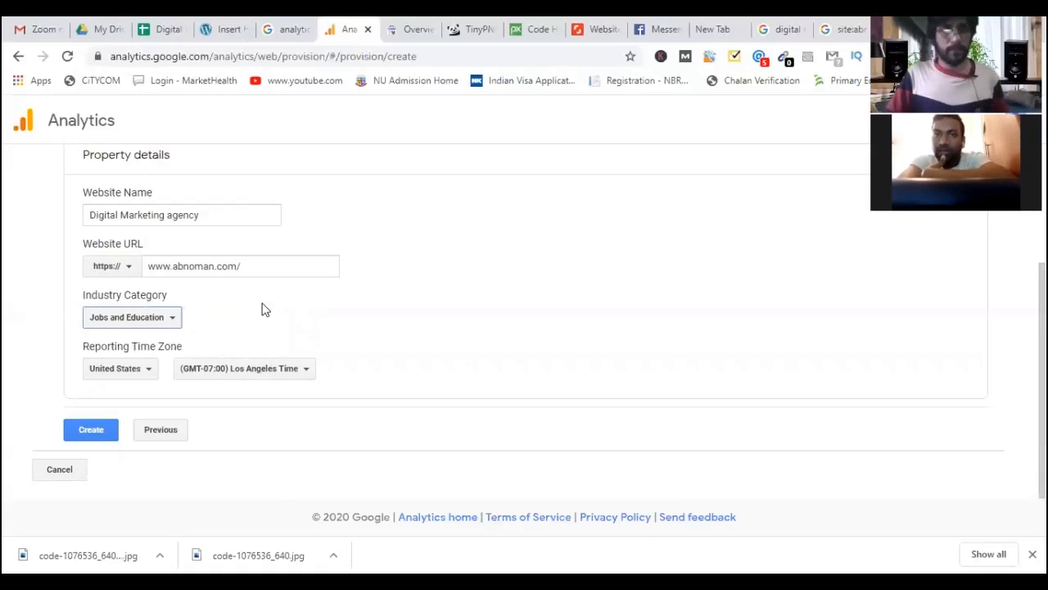
# Set the reporting time zone to United Kingdom, (GMT+01:00) United Kingdom Time.
pyautogui.click(135, 372)
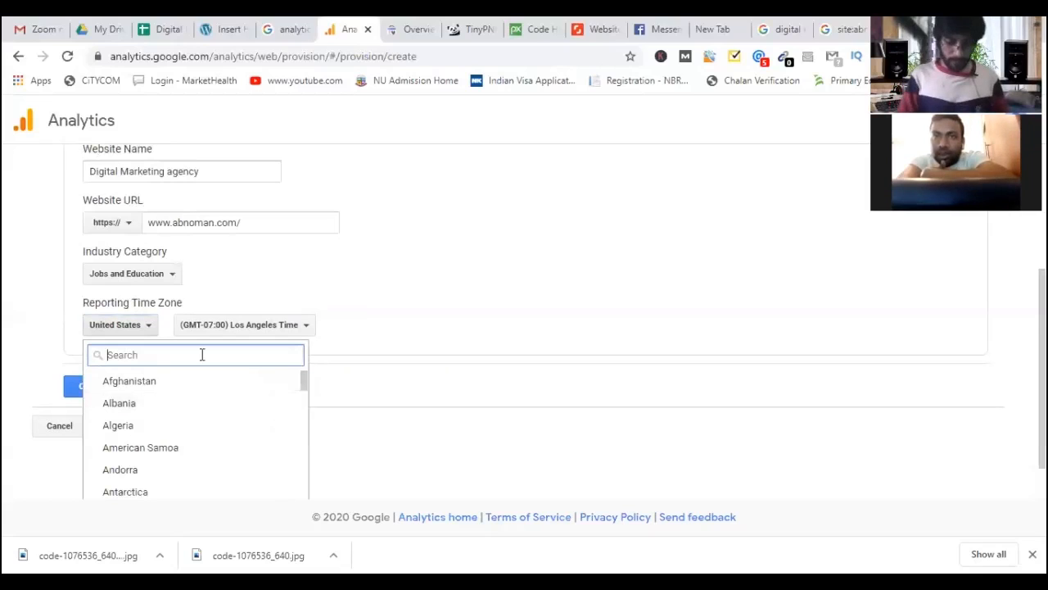
pyautogui.write('Uni')
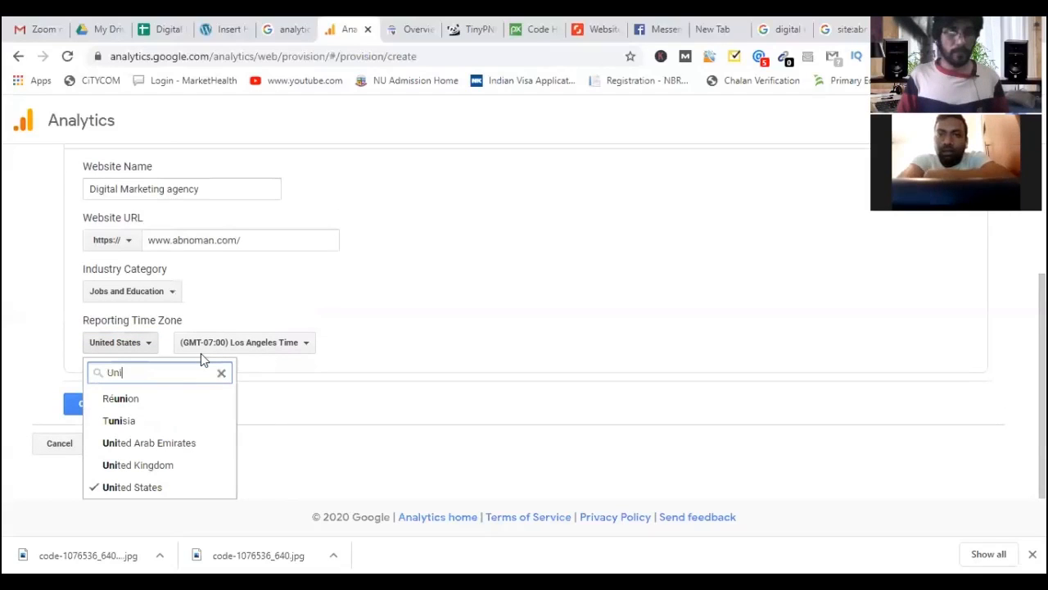
pyautogui.click(162, 469)
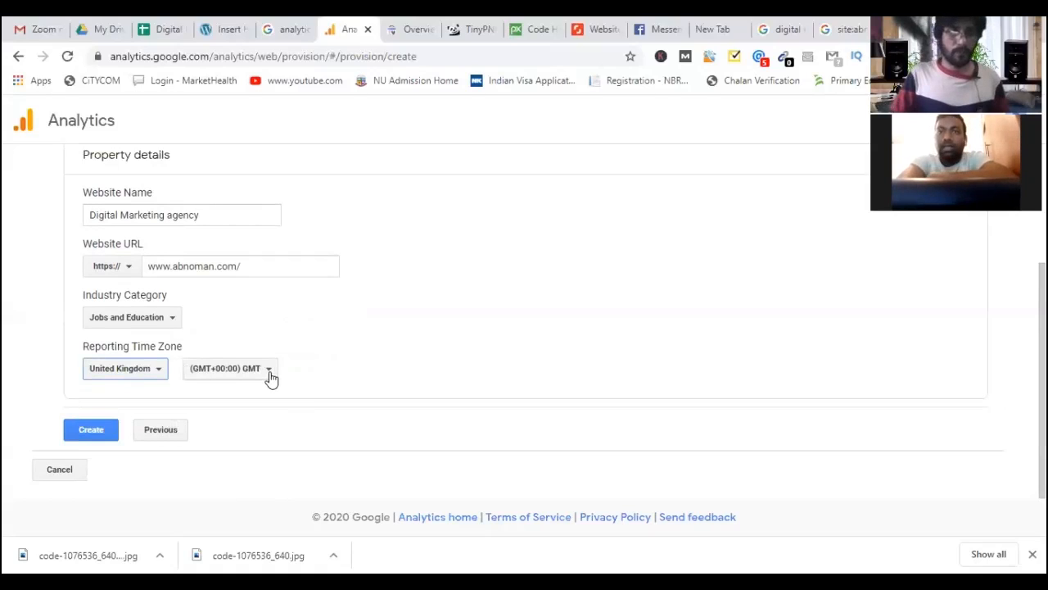
pyautogui.click(271, 375)
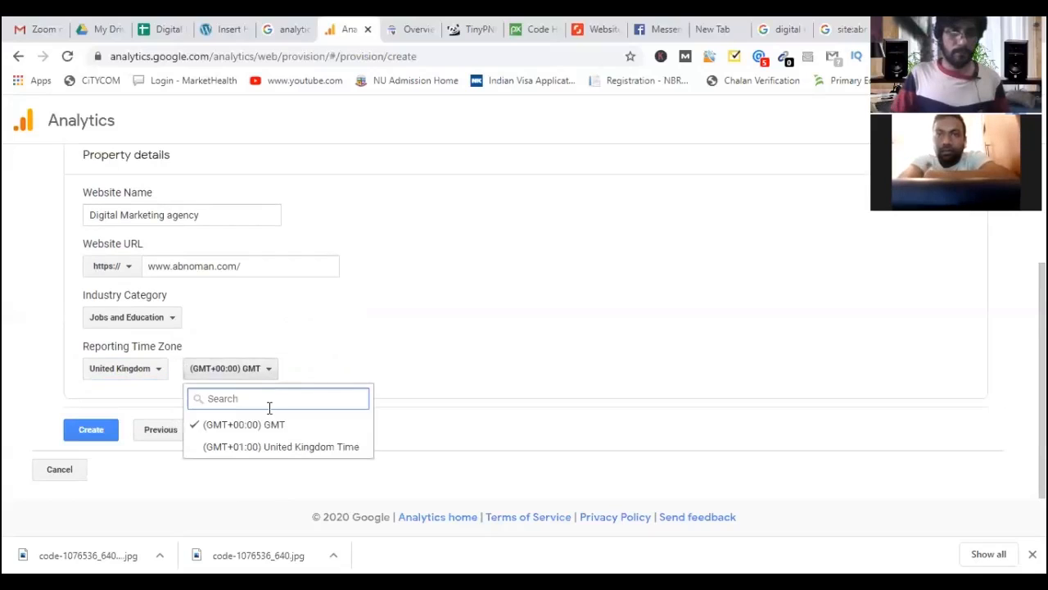
pyautogui.click(279, 446)
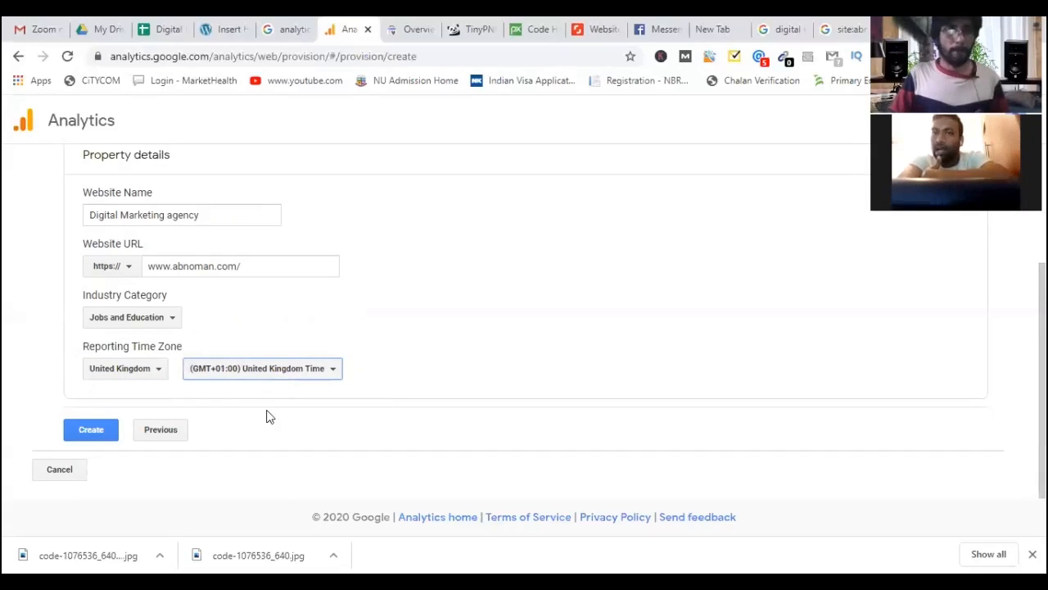
# Create the property, accept both GDPR terms and the service terms, save email preferences, dismiss the app promo.
pyautogui.click(96, 433)
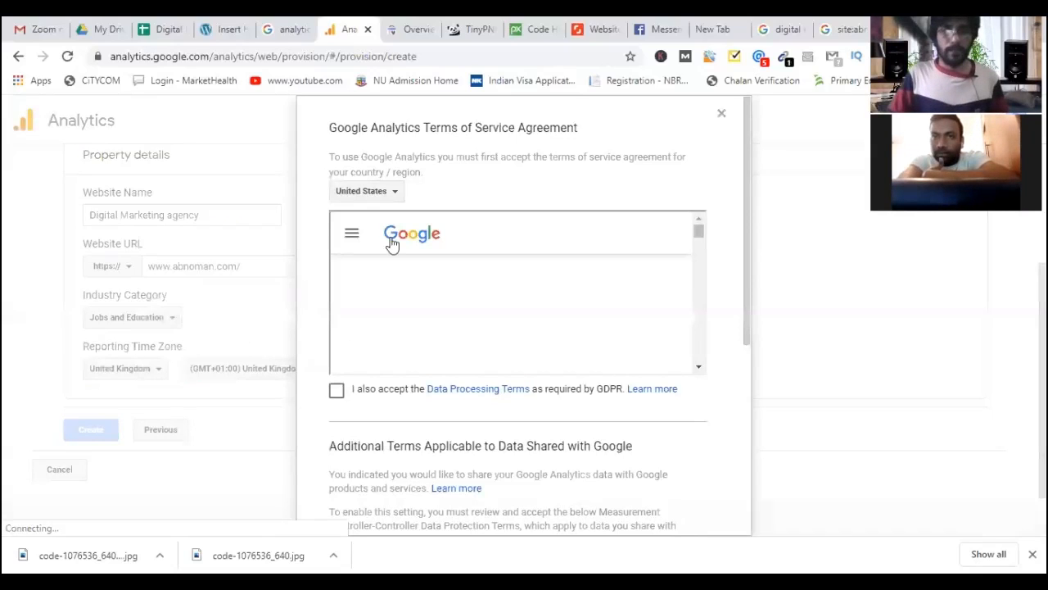
pyautogui.scroll(-3, 462, 328)
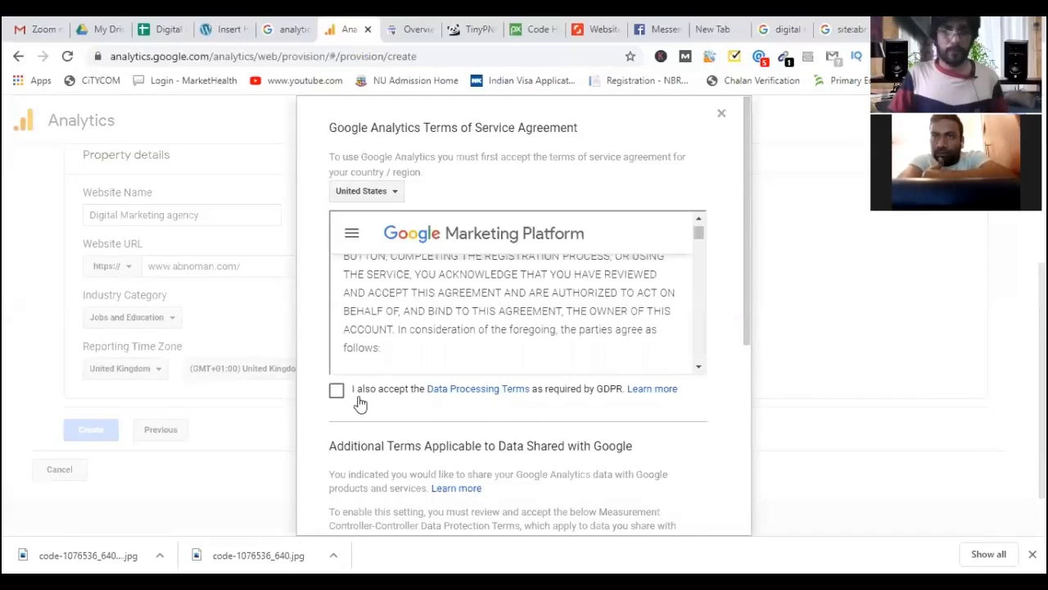
pyautogui.click(337, 392)
pyautogui.scroll(-1, 341, 397)
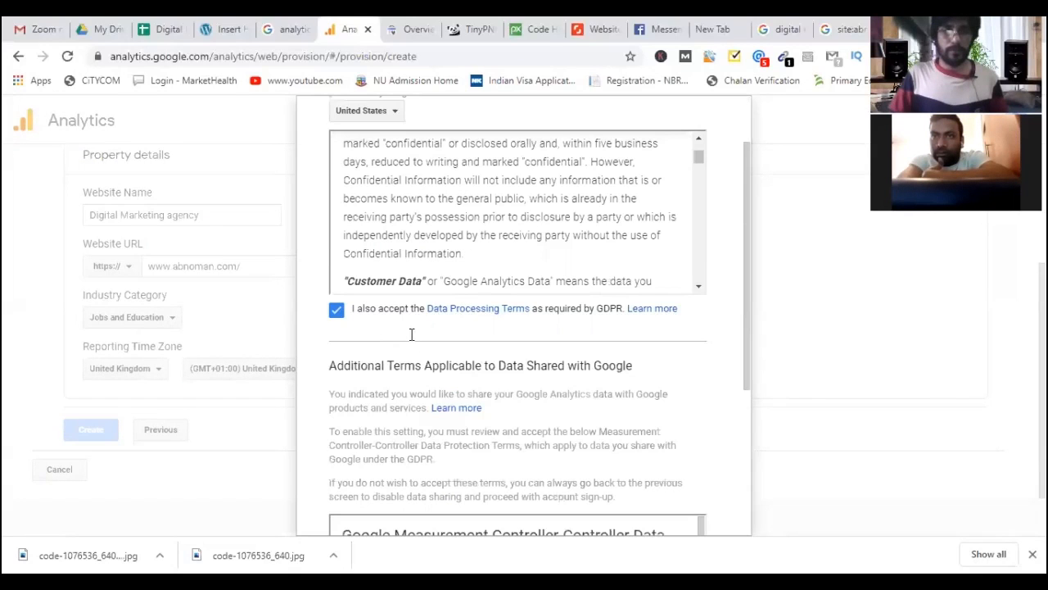
pyautogui.scroll(-3, 343, 479)
pyautogui.scroll(-5, 407, 438)
pyautogui.click(337, 471)
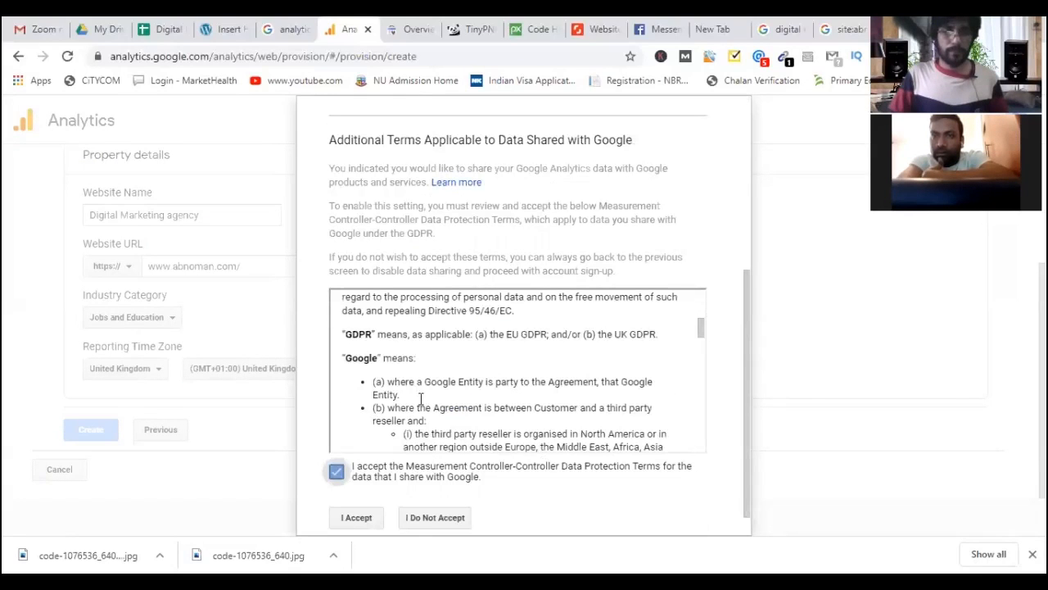
pyautogui.click(359, 516)
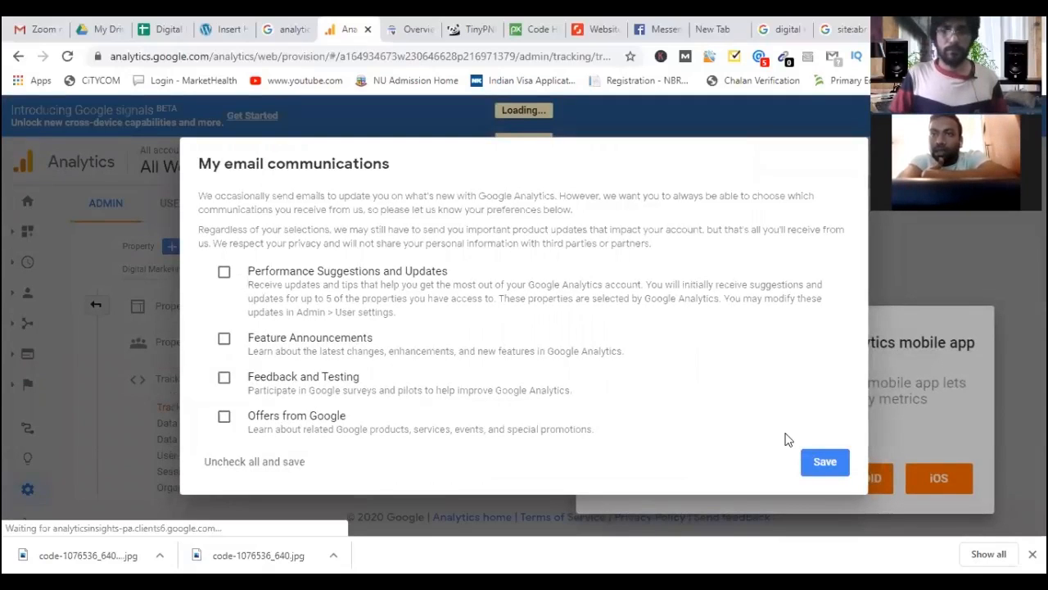
pyautogui.click(823, 463)
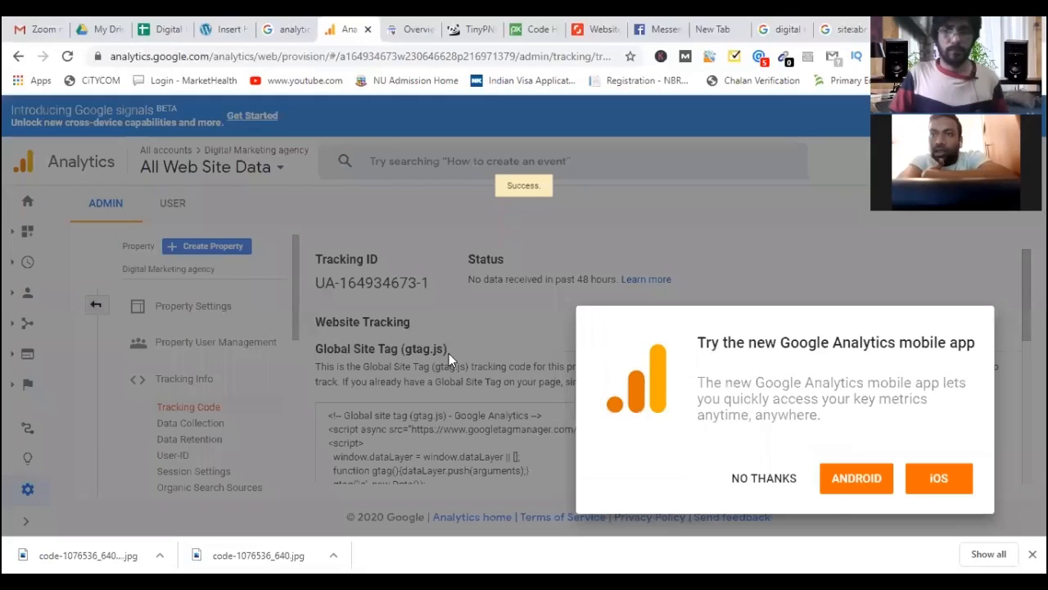
pyautogui.click(766, 479)
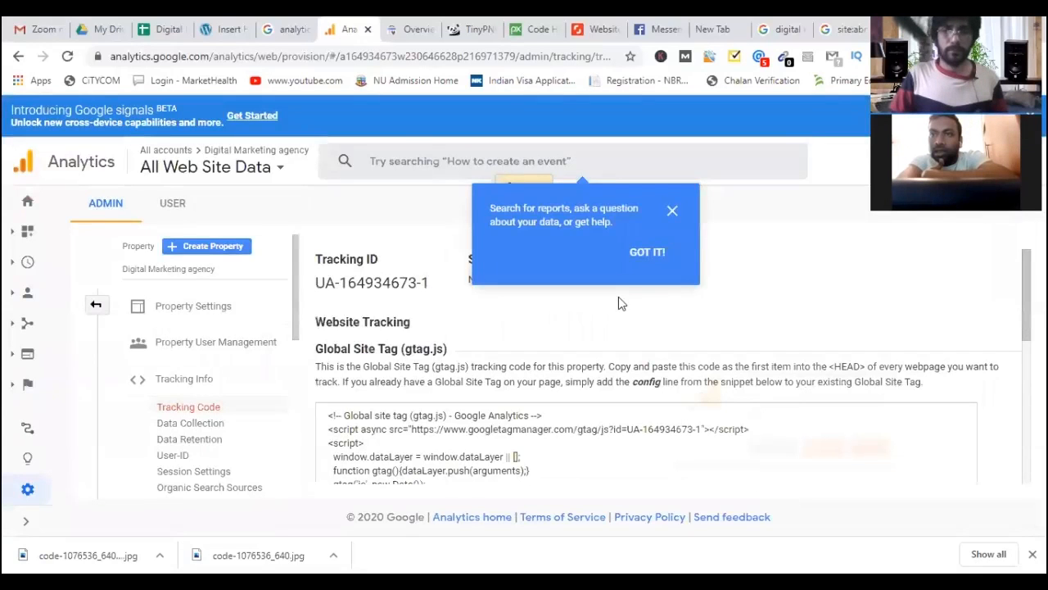
# Dismiss the tip, select the tracking ID, and open WordPress's All in One SEO settings.
pyautogui.click(405, 290)
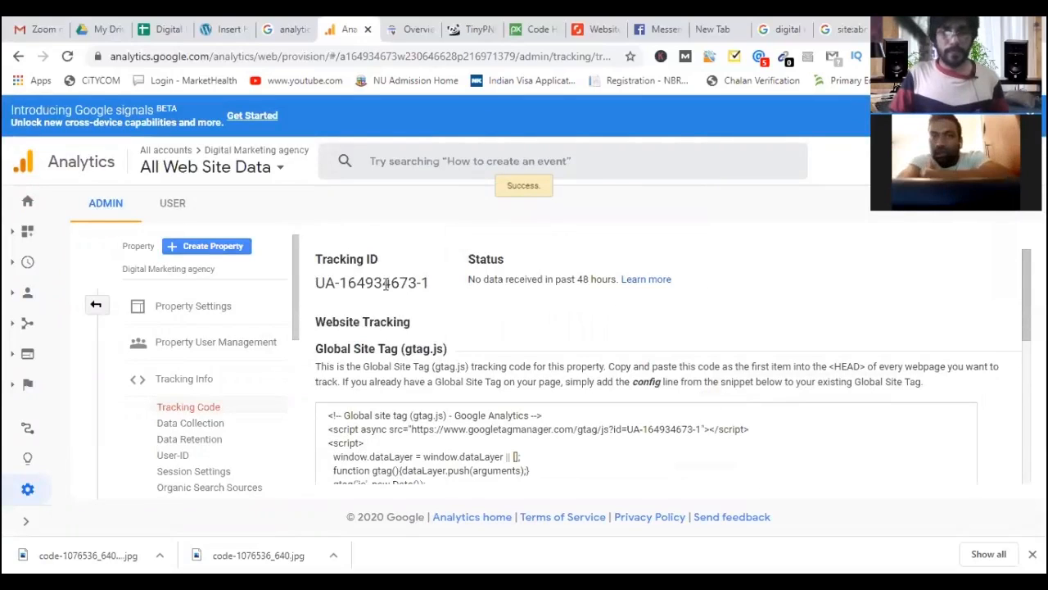
pyautogui.tripleClick(427, 283)
pyautogui.hotkey('ctrl', 'c')
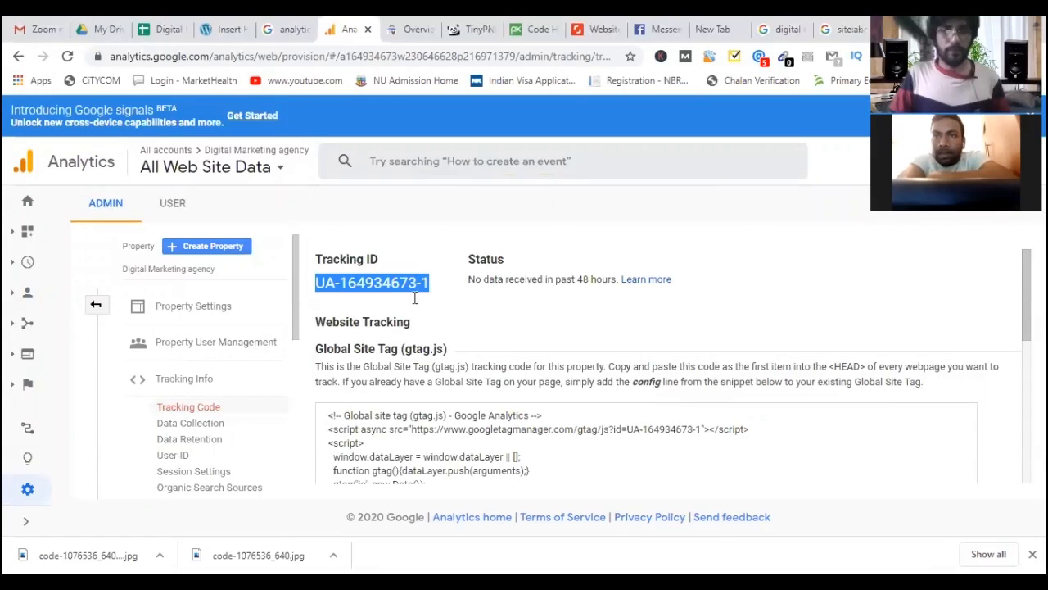
pyautogui.click(221, 36)
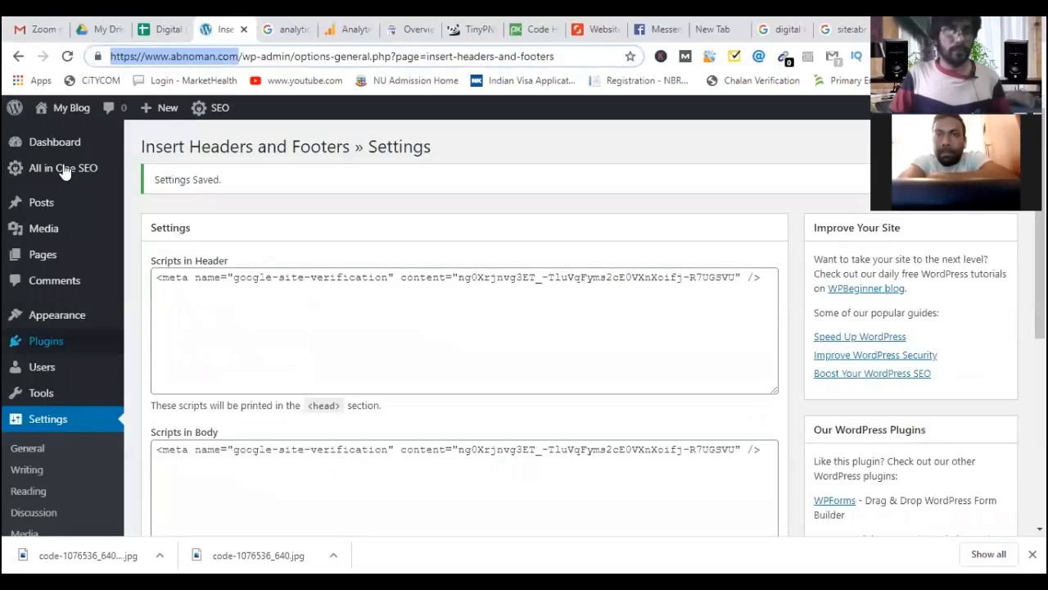
pyautogui.click(63, 168)
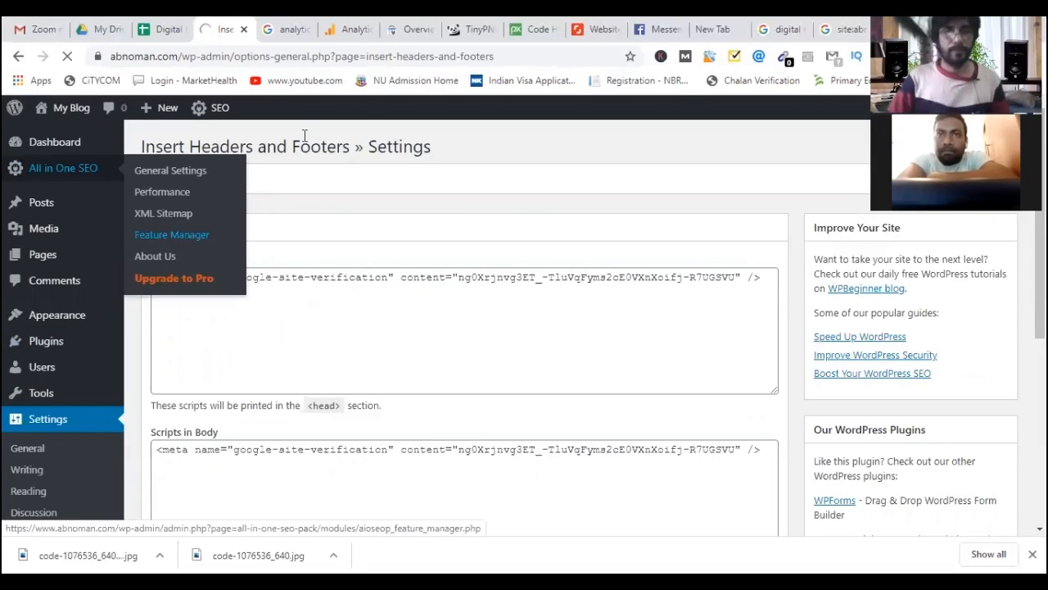
# Review the Analytics tracking code page, then return to the WordPress settings.
pyautogui.click(349, 35)
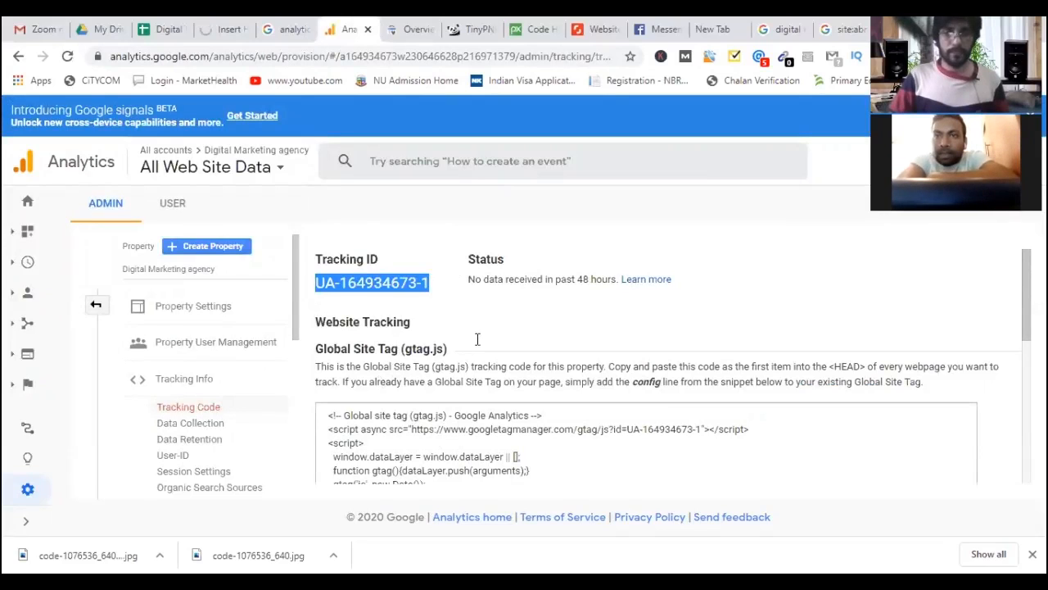
pyautogui.scroll(-2, 435, 329)
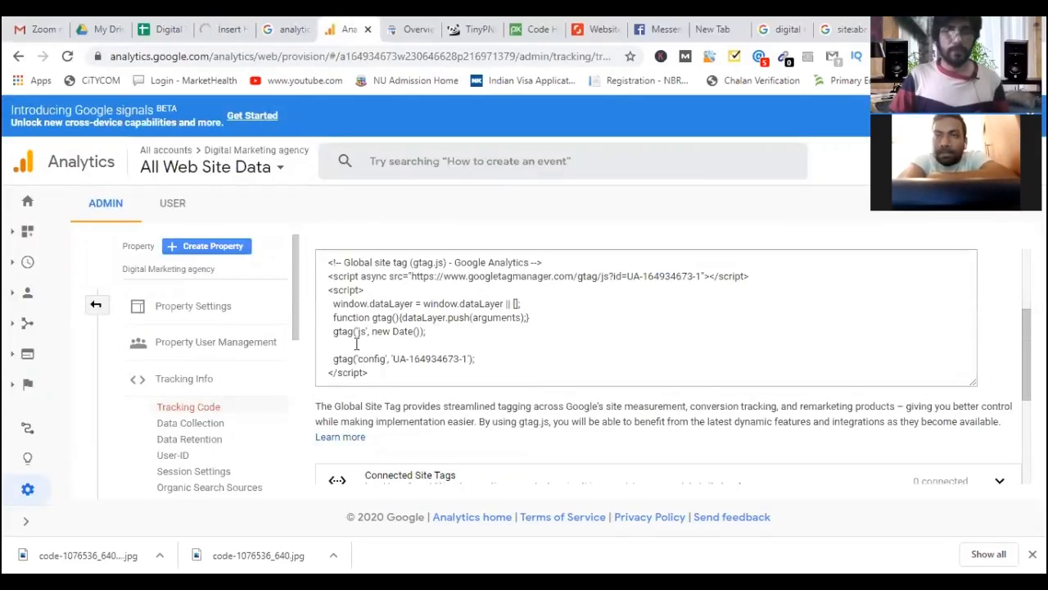
pyautogui.scroll(2, 273, 201)
pyautogui.click(230, 37)
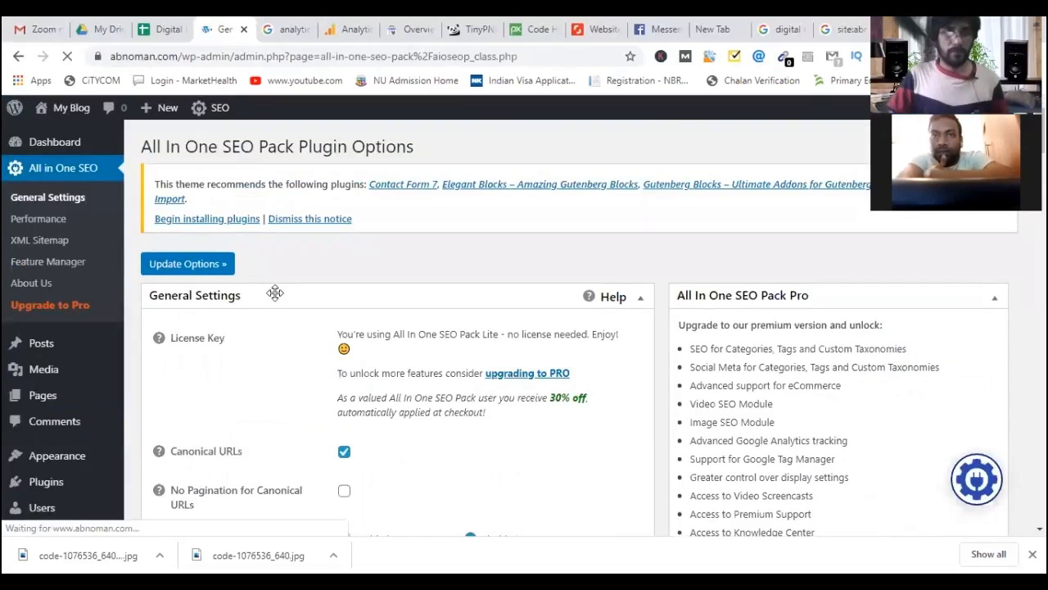
# Paste the tracking ID into the All in One SEO Google Analytics ID field.
pyautogui.scroll(-3, 273, 328)
pyautogui.scroll(-3, 276, 324)
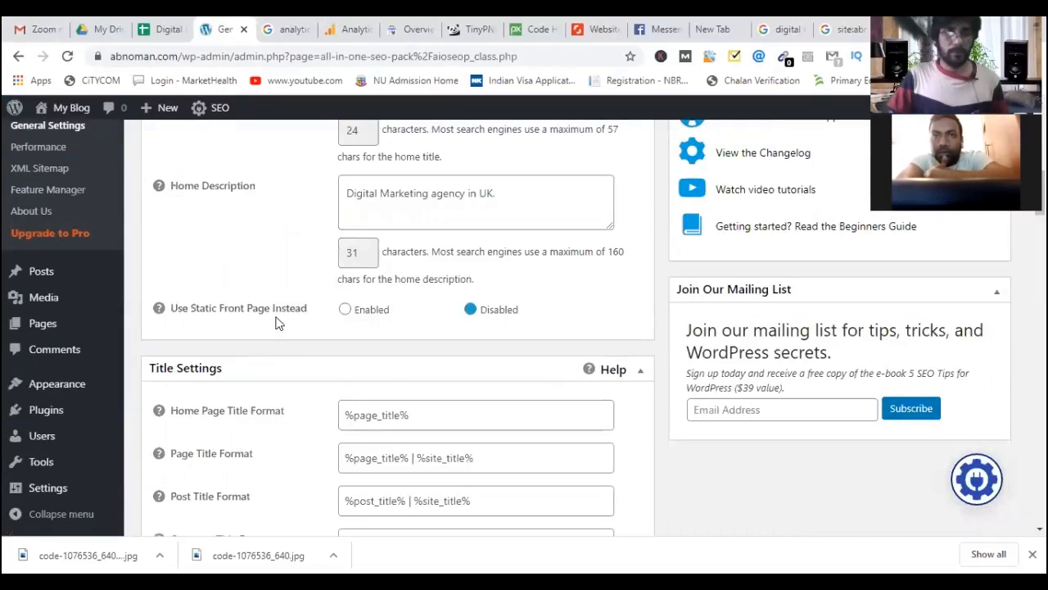
pyautogui.scroll(-5, 276, 324)
pyautogui.scroll(-2, 276, 323)
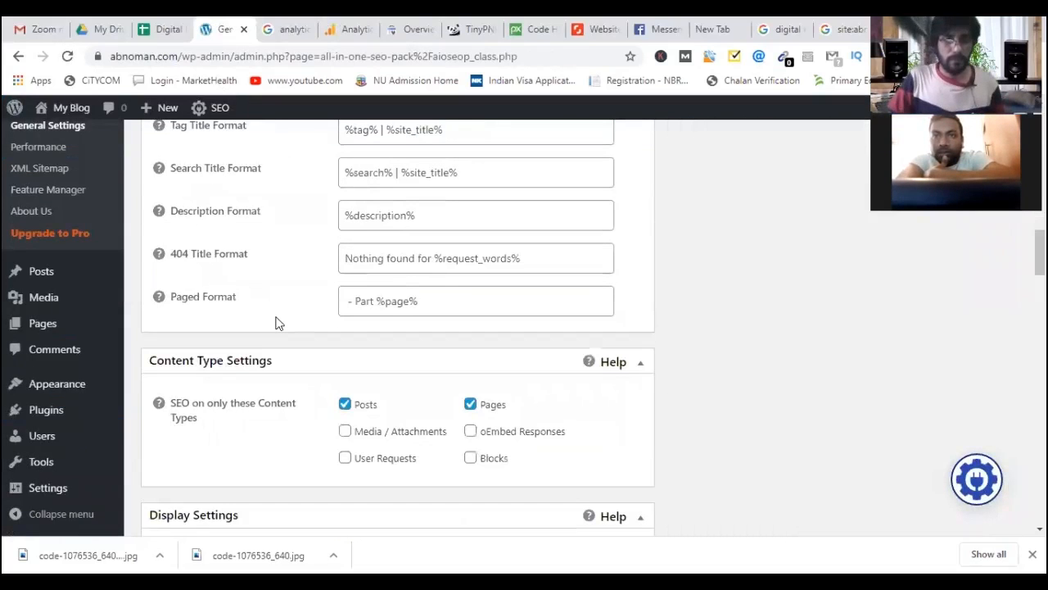
pyautogui.scroll(-5, 275, 325)
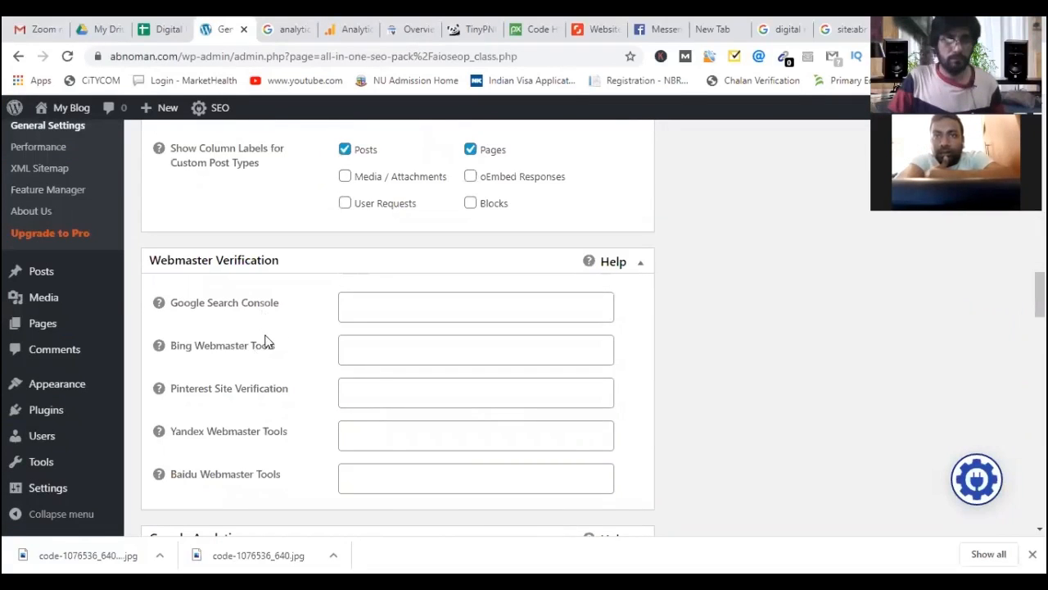
pyautogui.scroll(-2, 325, 435)
pyautogui.click(404, 434)
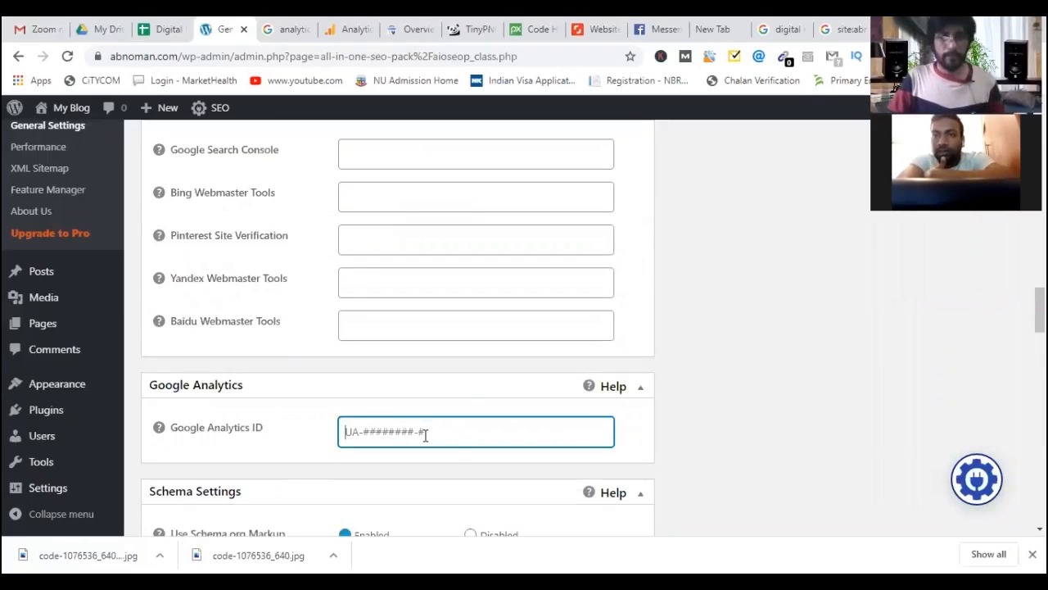
pyautogui.hotkey('ctrl', 'v')
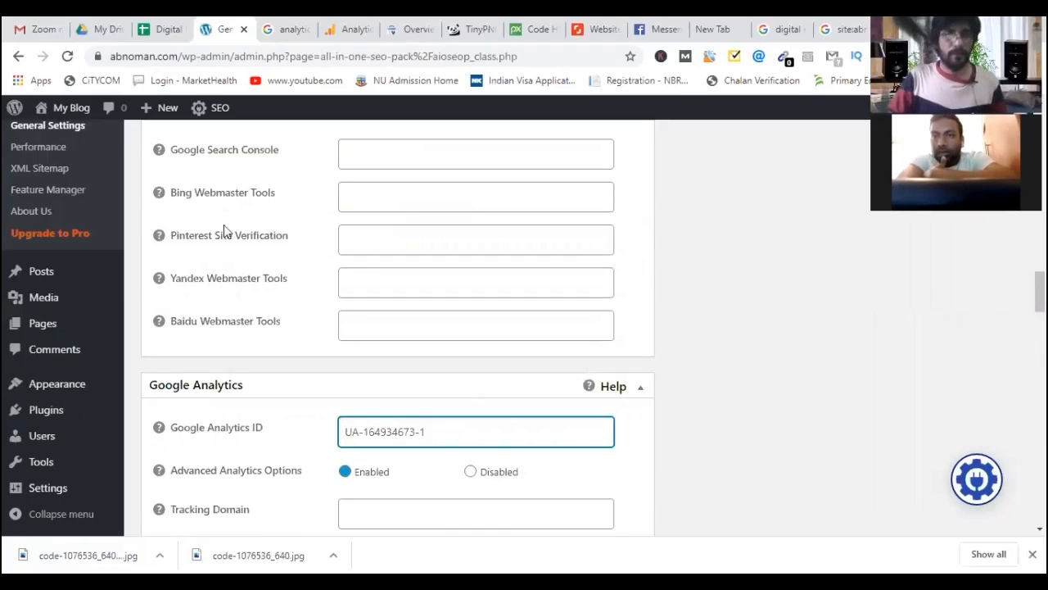
# Scroll to the bottom and save the SEO plugin options with Update Options.
pyautogui.moveTo(158, 154)
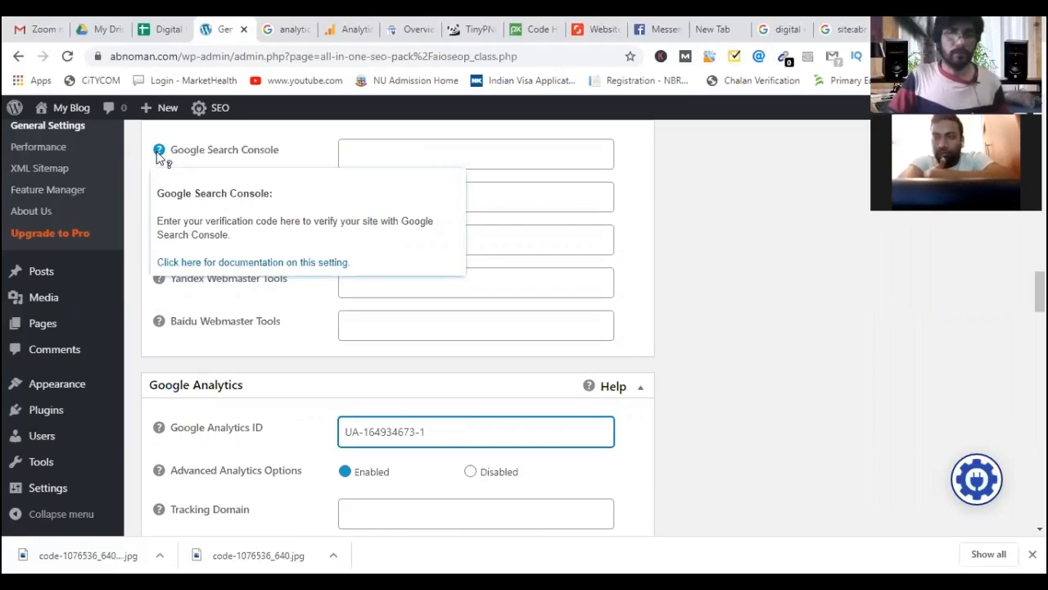
pyautogui.scroll(-3, 297, 488)
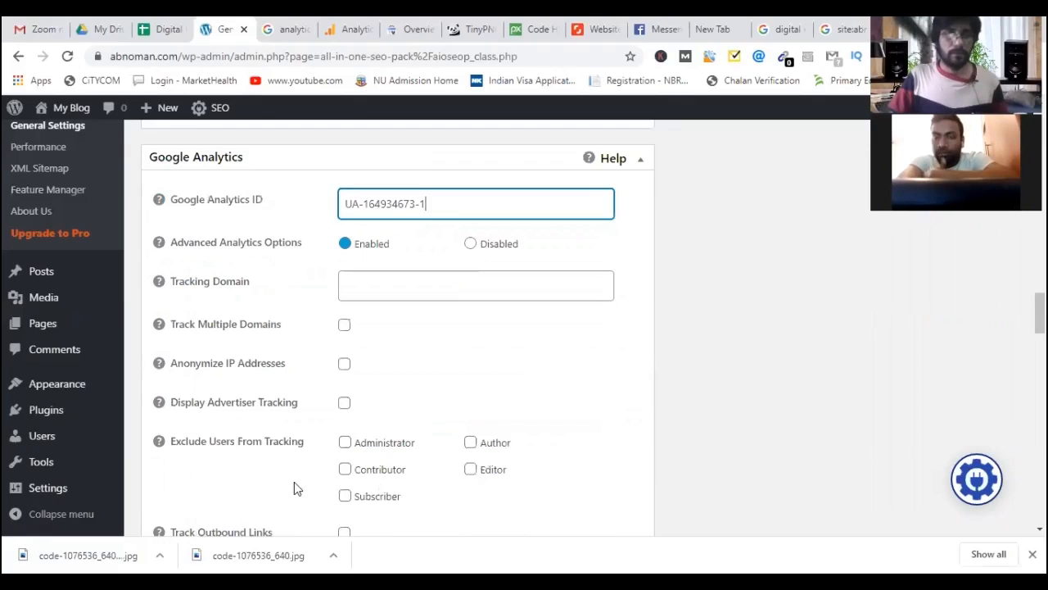
pyautogui.scroll(-5, 275, 486)
pyautogui.scroll(-5, 274, 483)
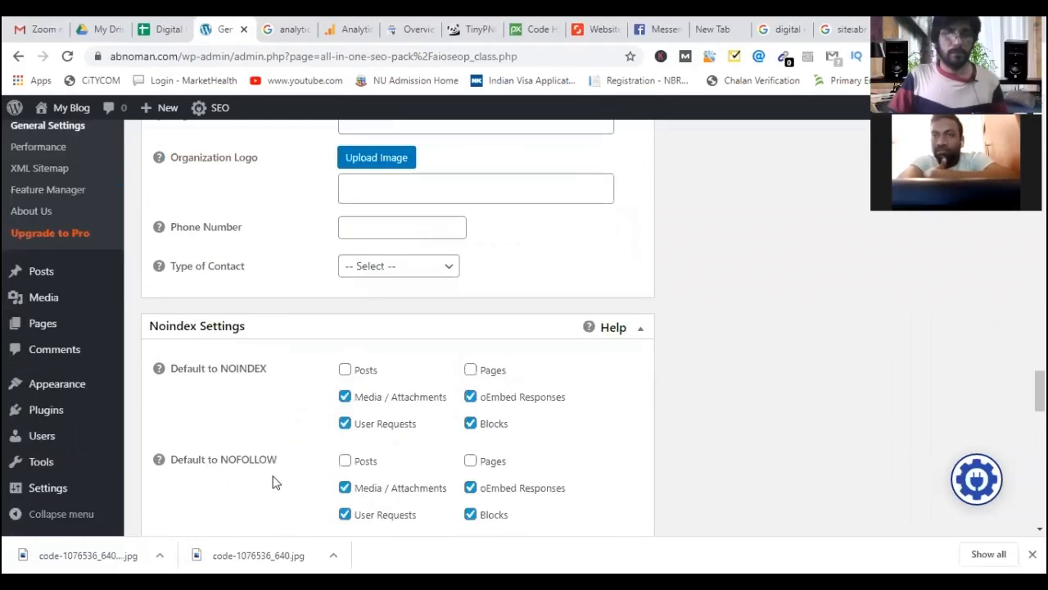
pyautogui.scroll(1, 275, 482)
pyautogui.scroll(-10, 201, 470)
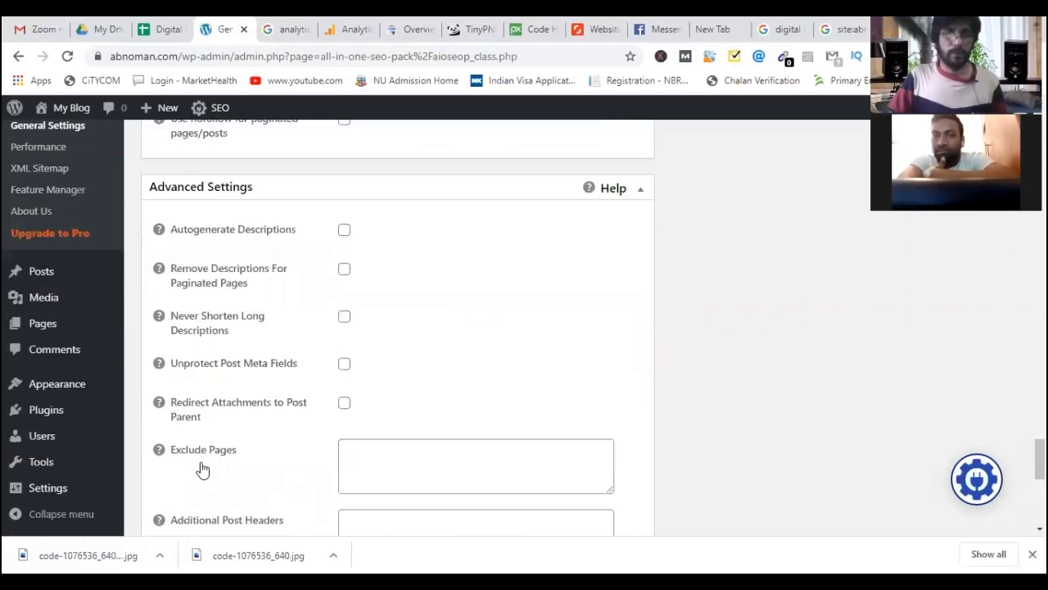
pyautogui.scroll(-5, 194, 456)
pyautogui.click(187, 456)
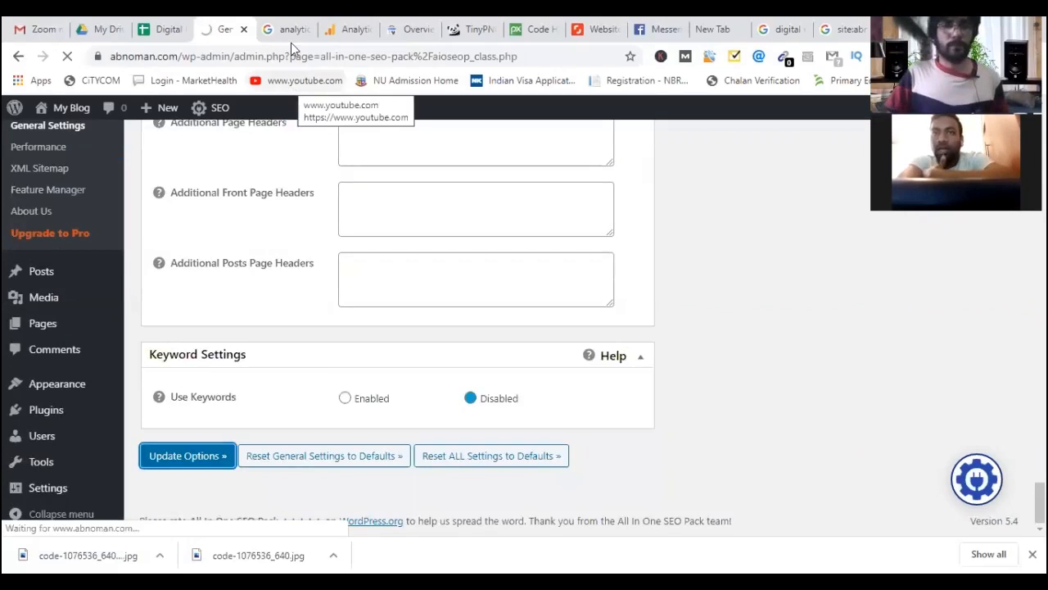
pyautogui.click(412, 32)
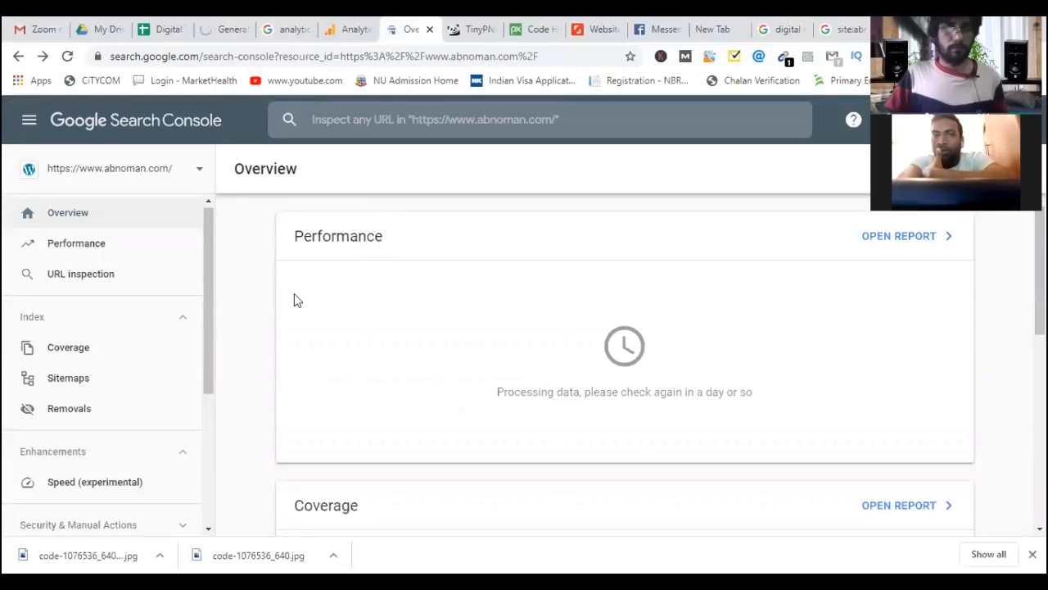
pyautogui.click(143, 256)
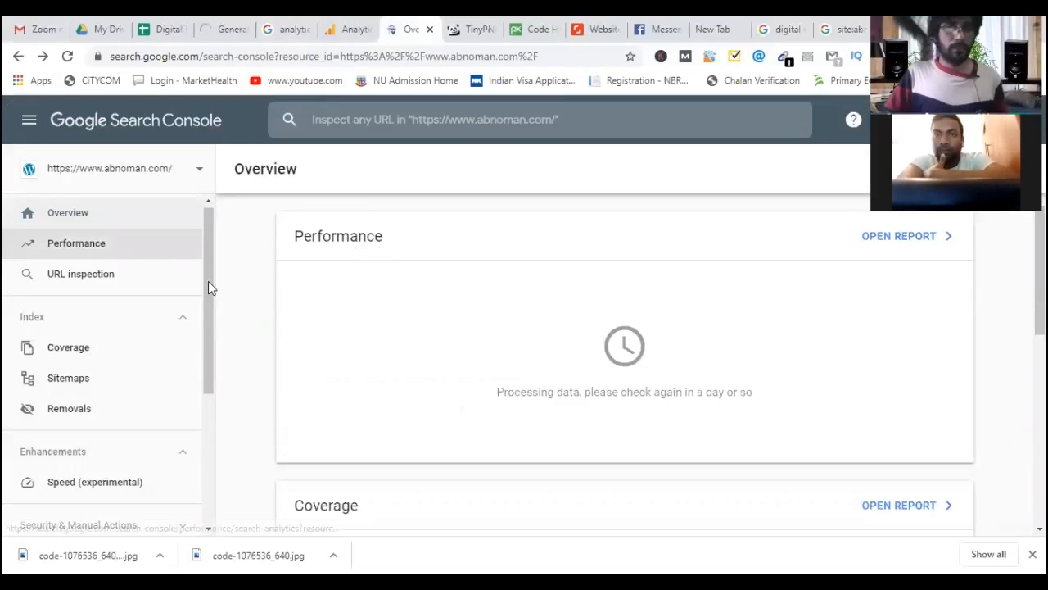
pyautogui.scroll(-3, 206, 379)
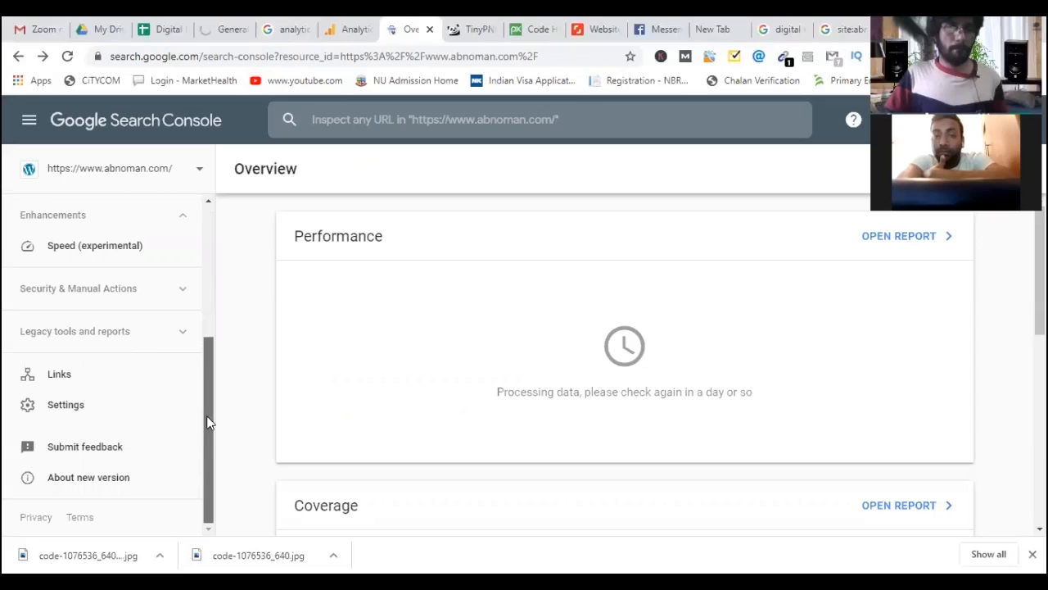
pyautogui.scroll(2, 199, 255)
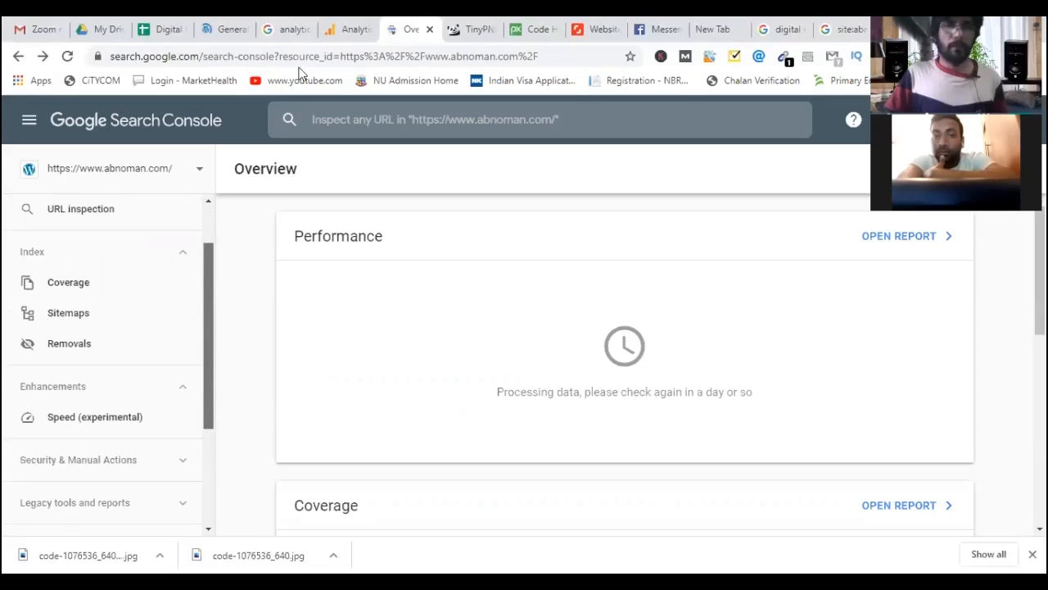
pyautogui.click(225, 31)
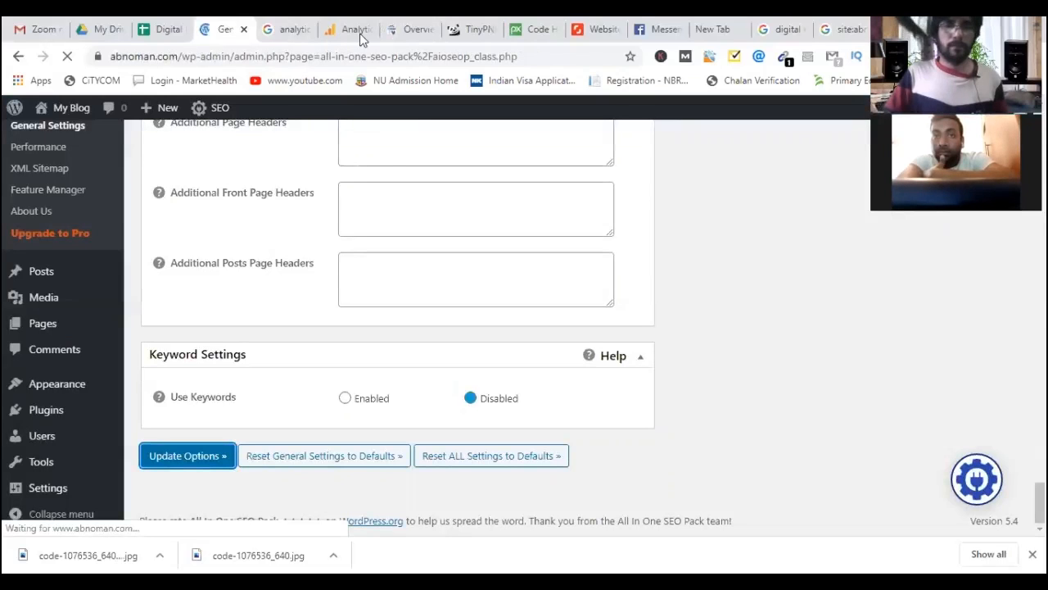
# Return to the Analytics tracking code page and scroll through it.
pyautogui.click(360, 33)
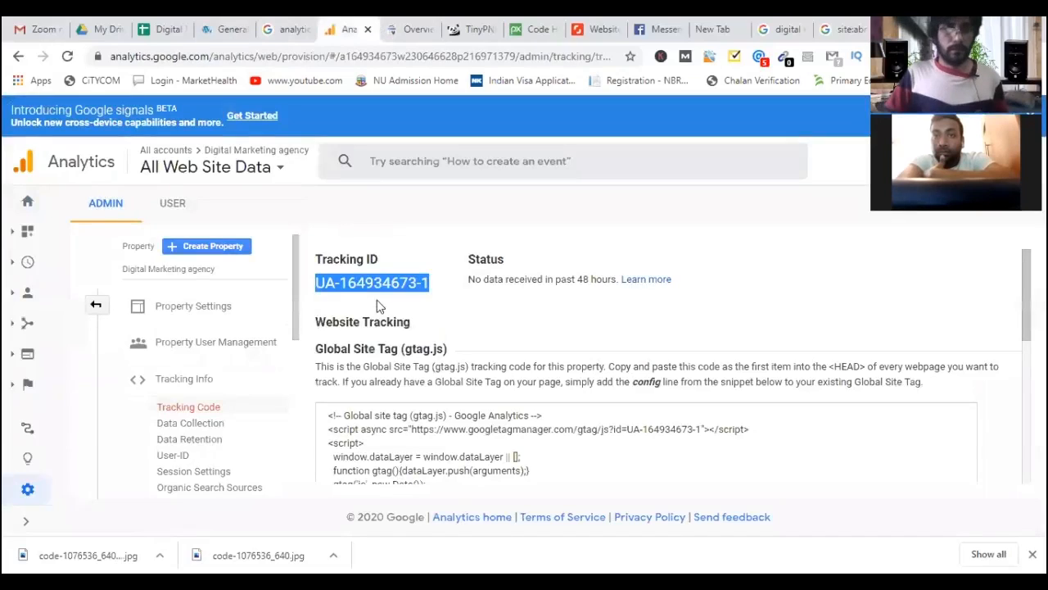
pyautogui.scroll(-1, 294, 321)
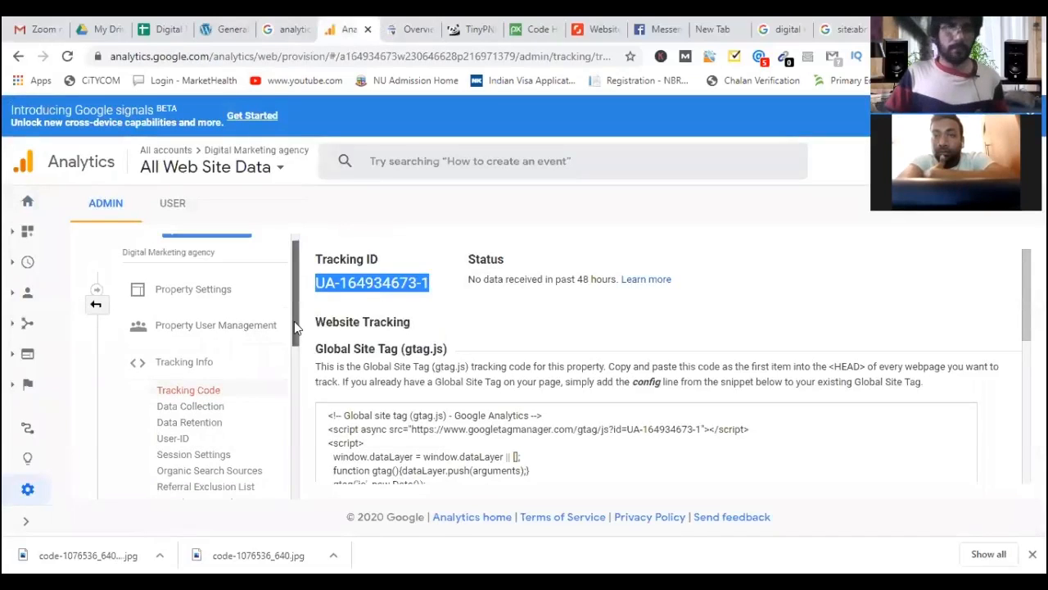
pyautogui.scroll(-1, 294, 323)
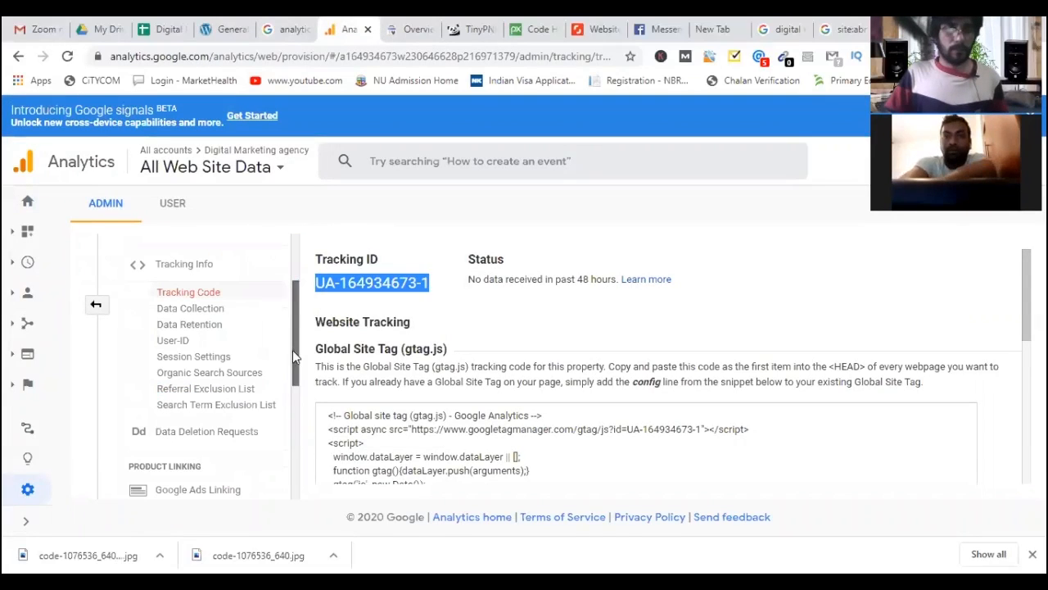
pyautogui.scroll(-2, 293, 358)
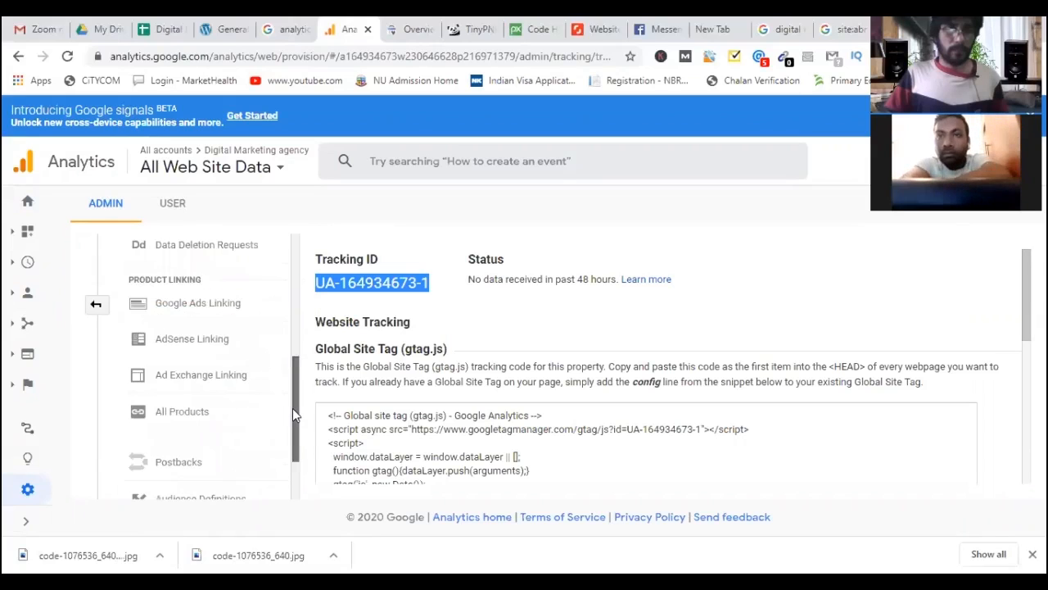
pyautogui.scroll(-1, 292, 430)
pyautogui.scroll(-1, 286, 393)
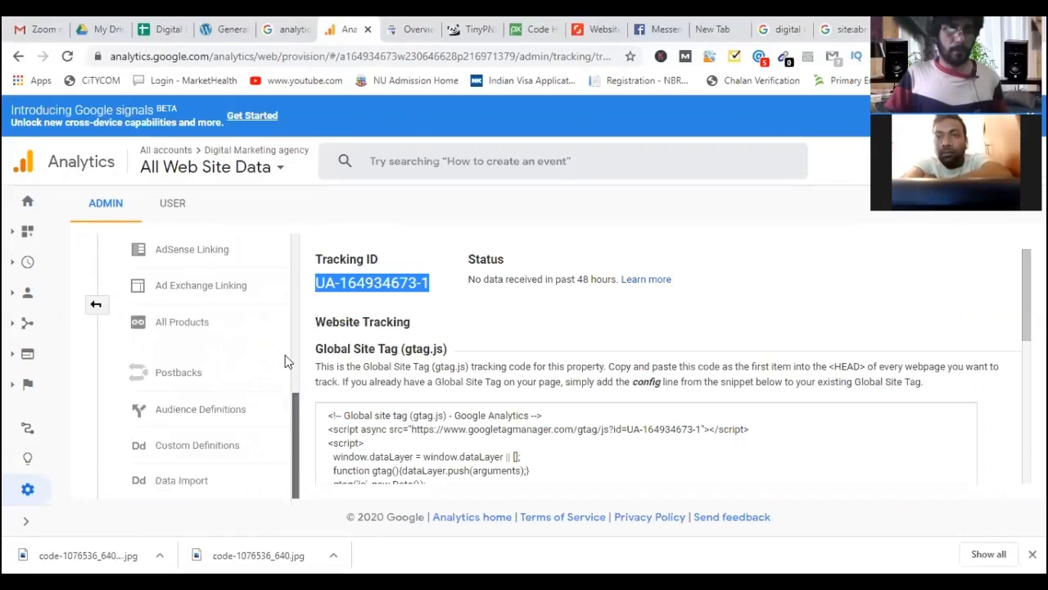
pyautogui.scroll(2, 285, 355)
pyautogui.scroll(2, 60, 401)
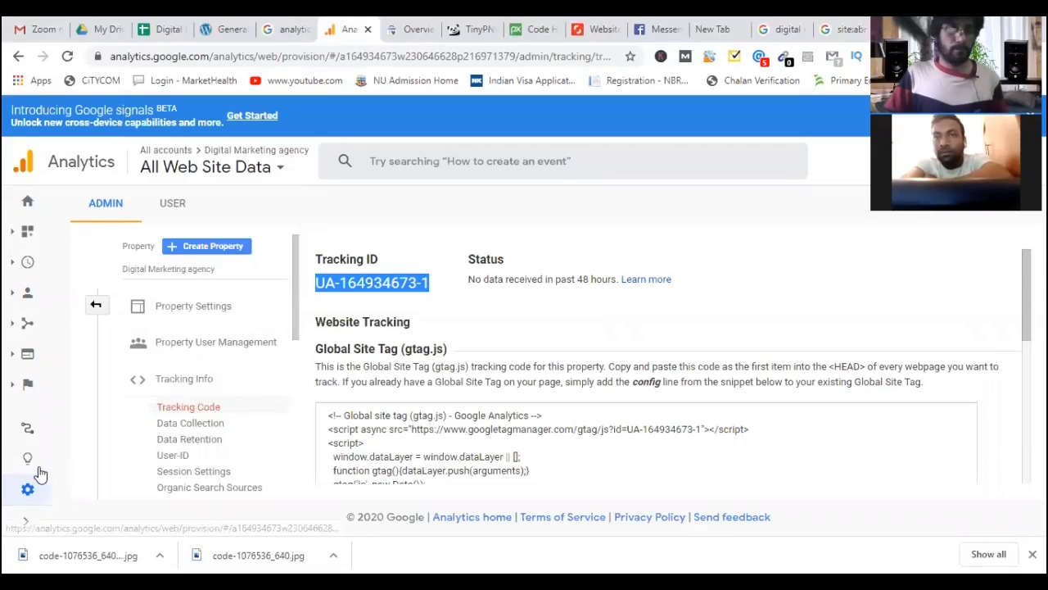
# Open the Acquisition > Search Console Landing Pages report, then the Queries report.
pyautogui.click(30, 328)
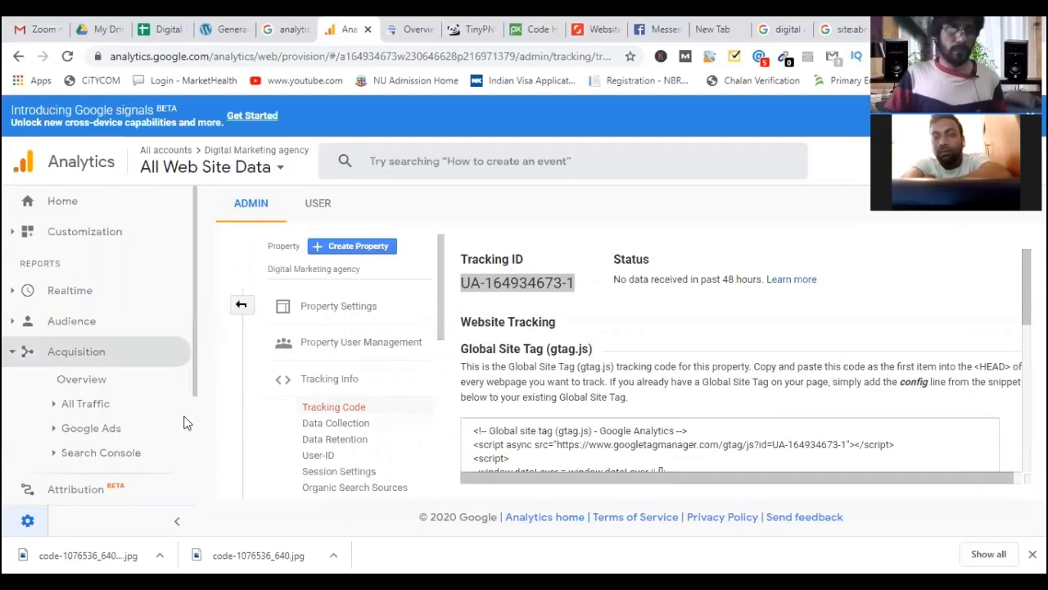
pyautogui.scroll(-1, 101, 346)
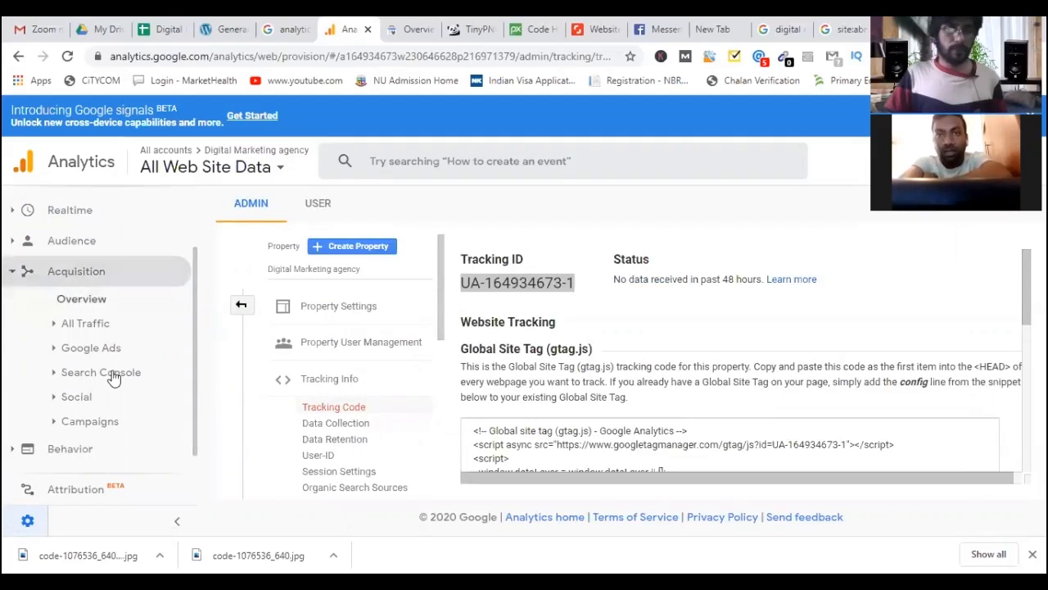
pyautogui.click(139, 373)
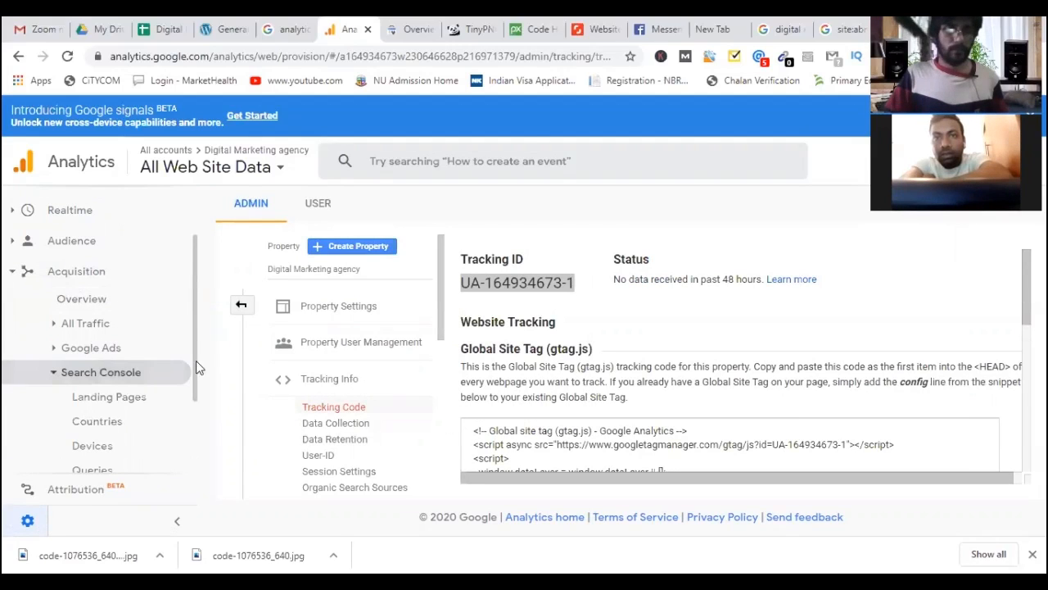
pyautogui.scroll(-1, 192, 393)
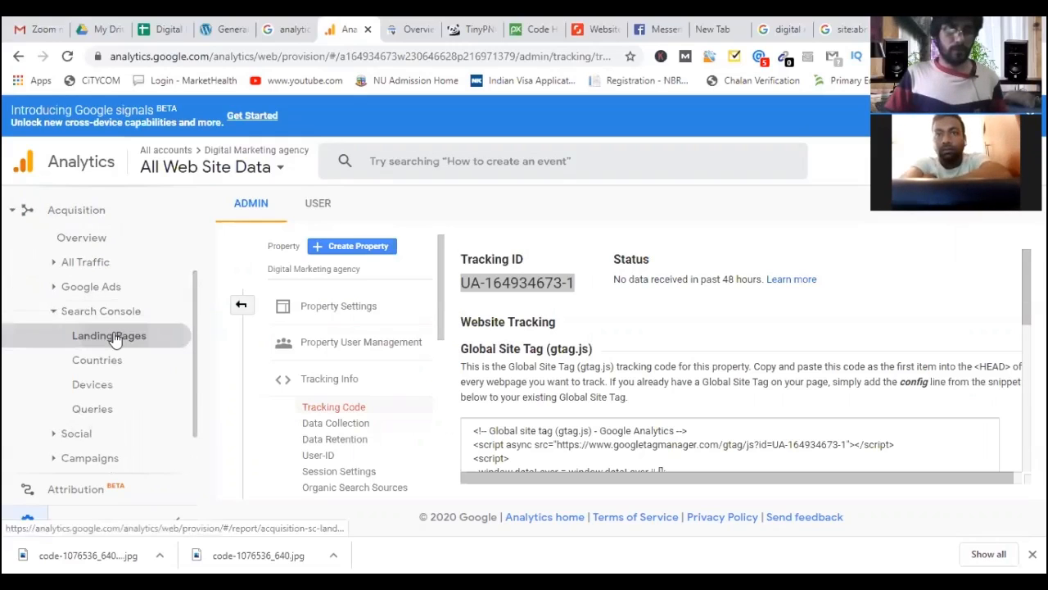
pyautogui.click(114, 339)
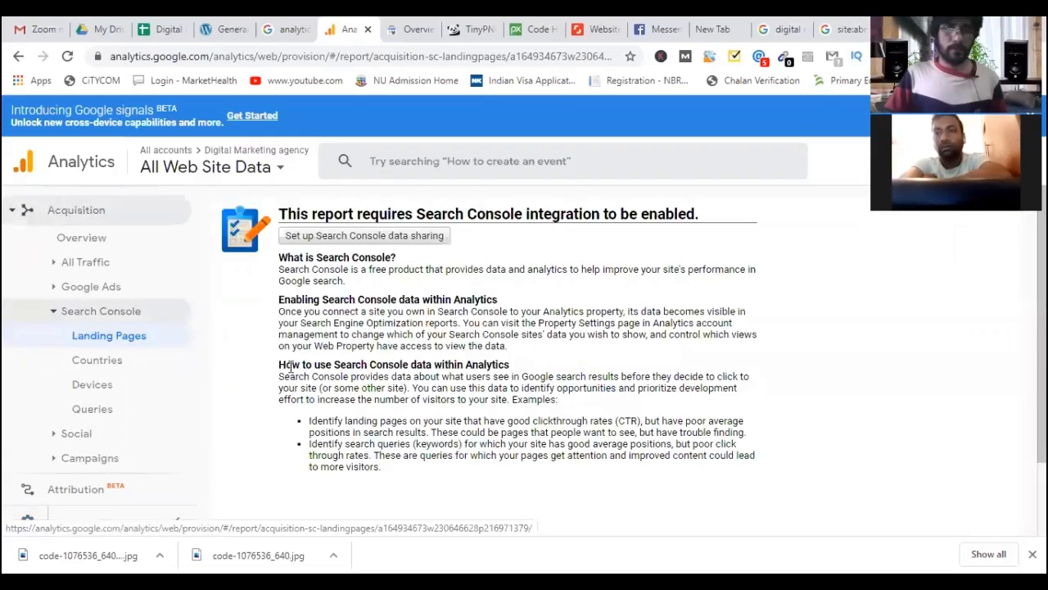
pyautogui.scroll(-1, 344, 246)
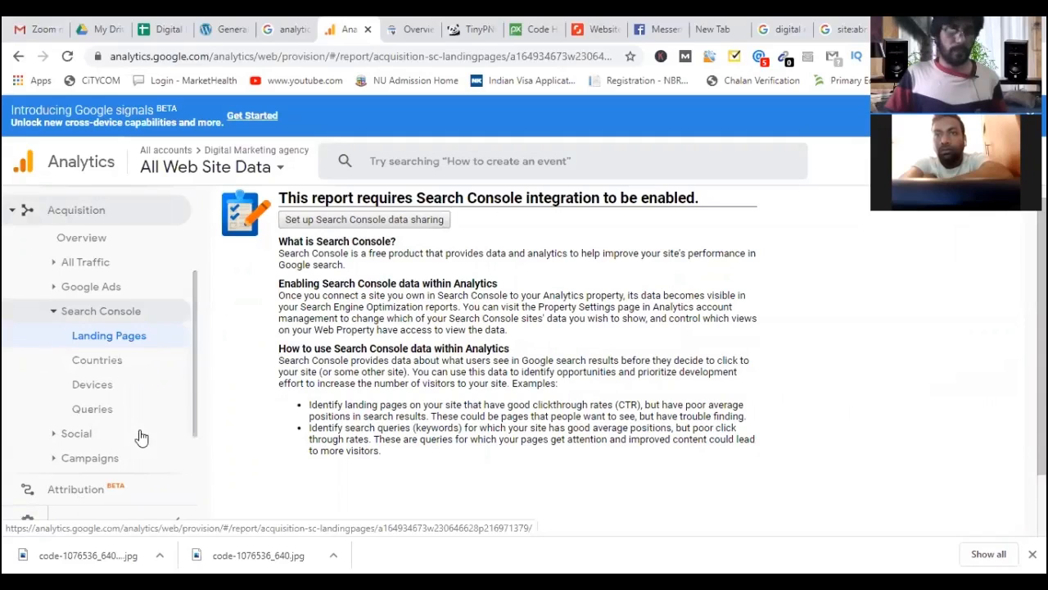
pyautogui.scroll(-1, 194, 398)
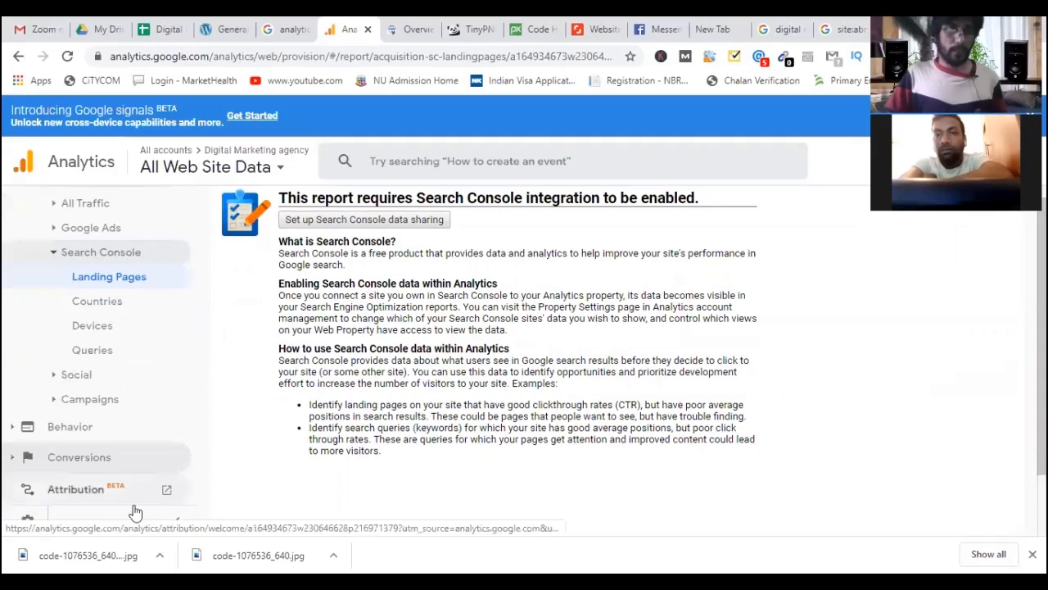
pyautogui.click(164, 359)
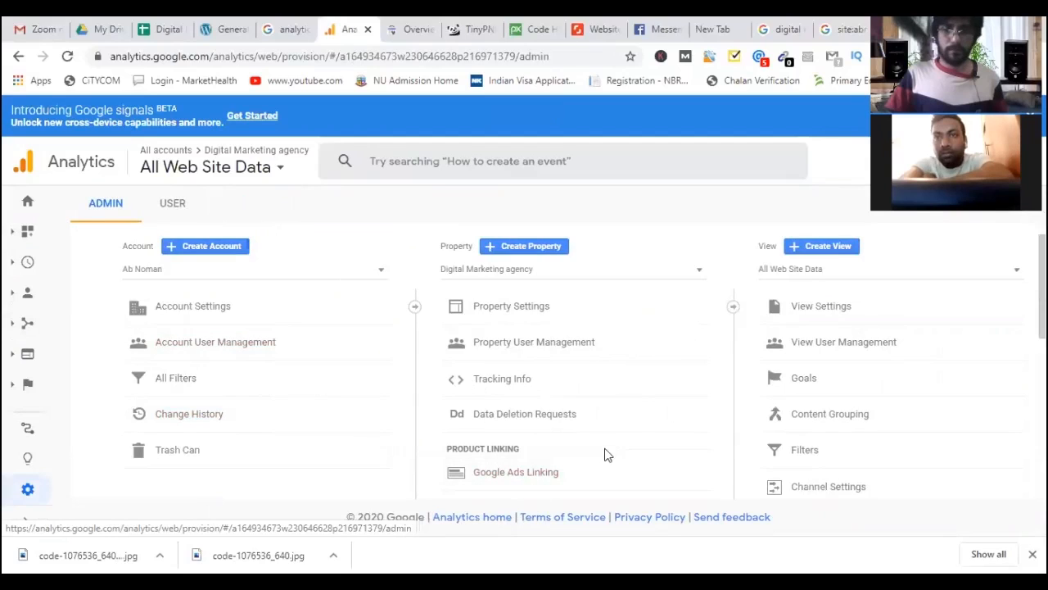
# Scroll the Admin page and open Property Settings for the Digital Marketing agency property.
pyautogui.scroll(-2, 529, 418)
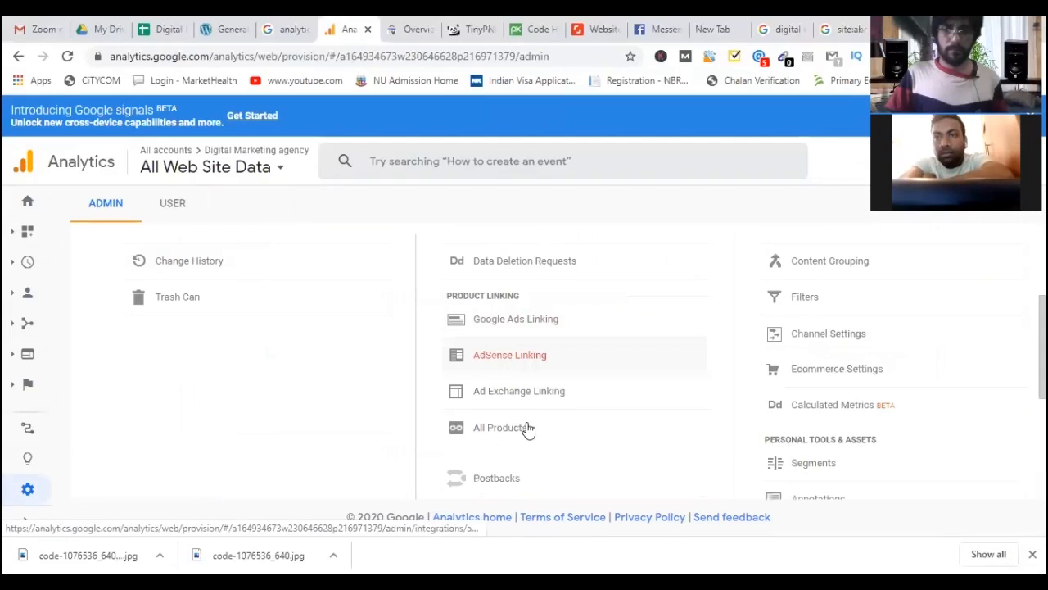
pyautogui.scroll(-1, 562, 450)
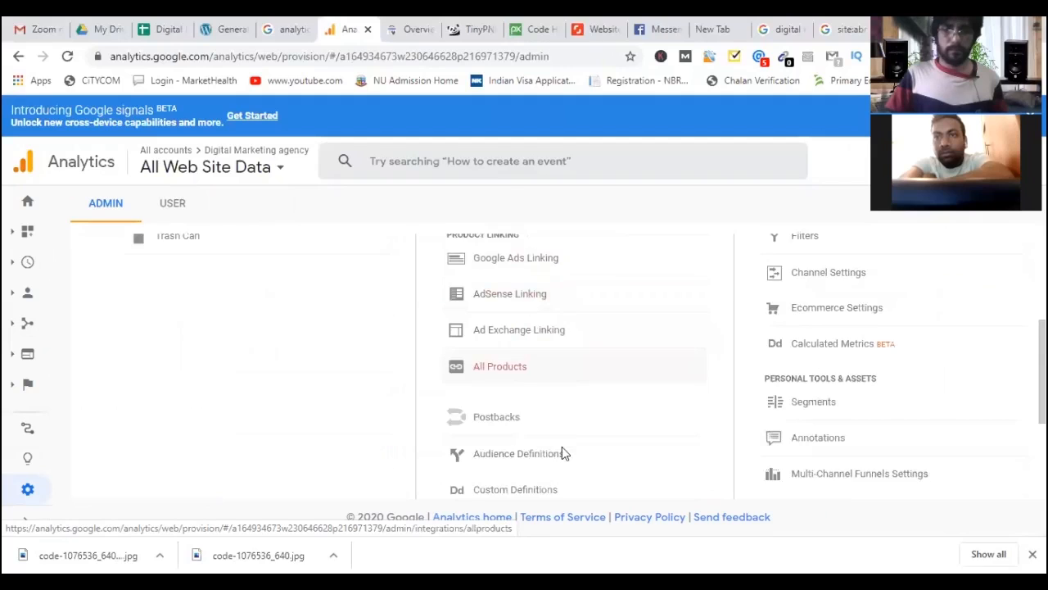
pyautogui.scroll(1, 562, 452)
pyautogui.scroll(-3, 562, 455)
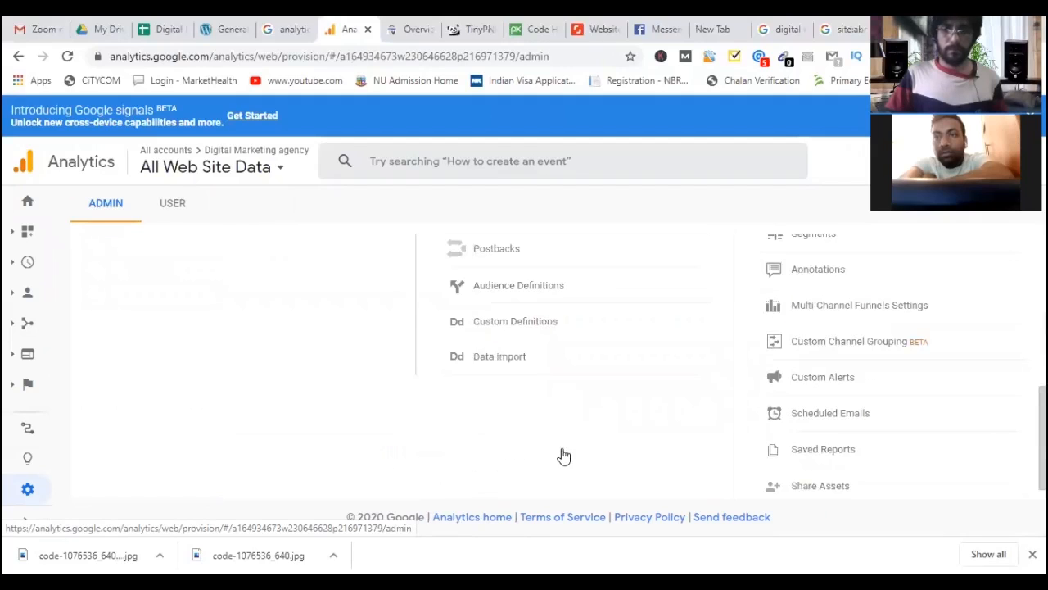
pyautogui.scroll(5, 573, 365)
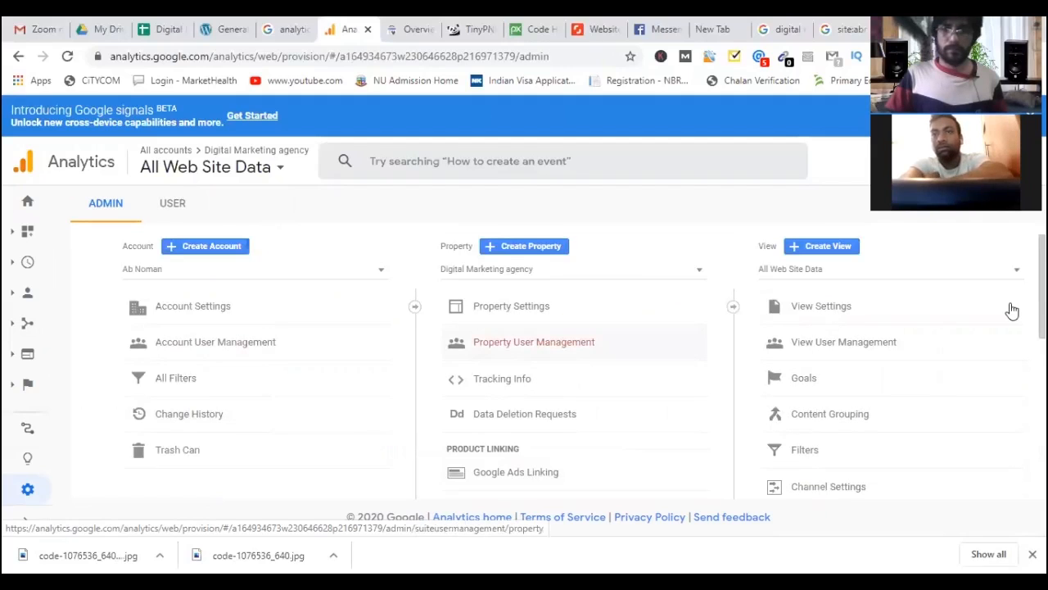
pyautogui.scroll(-1, 819, 312)
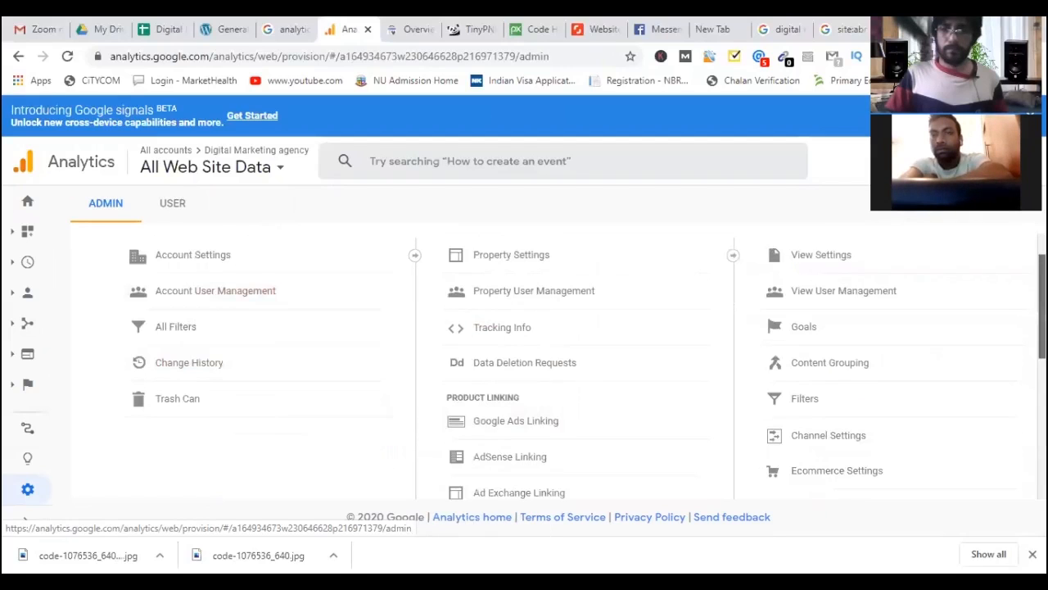
pyautogui.scroll(-2, 557, 368)
pyautogui.scroll(-1, 557, 369)
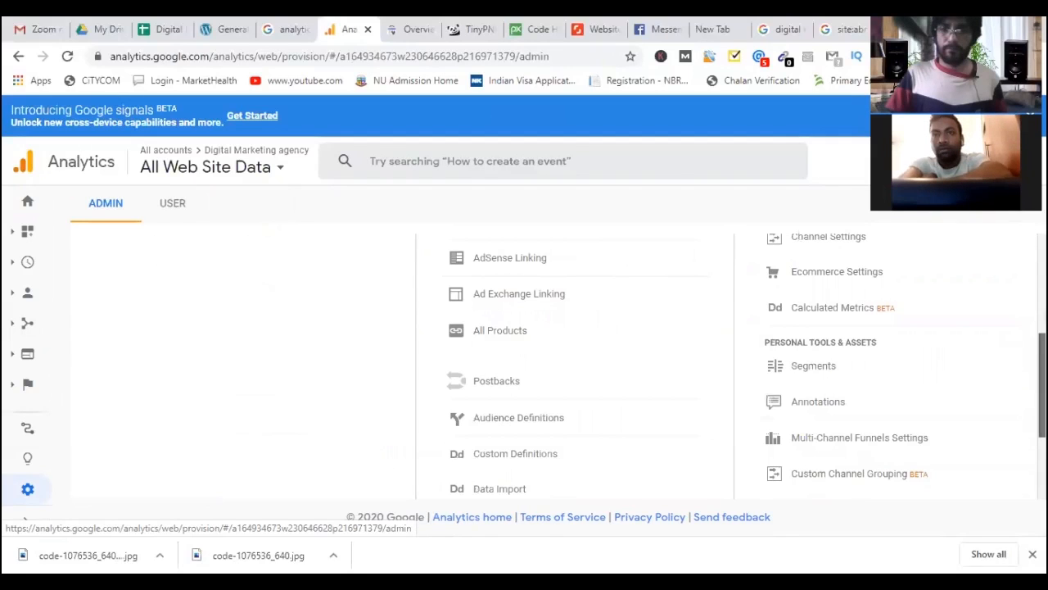
pyautogui.scroll(-1, 557, 369)
pyautogui.scroll(-1, 557, 368)
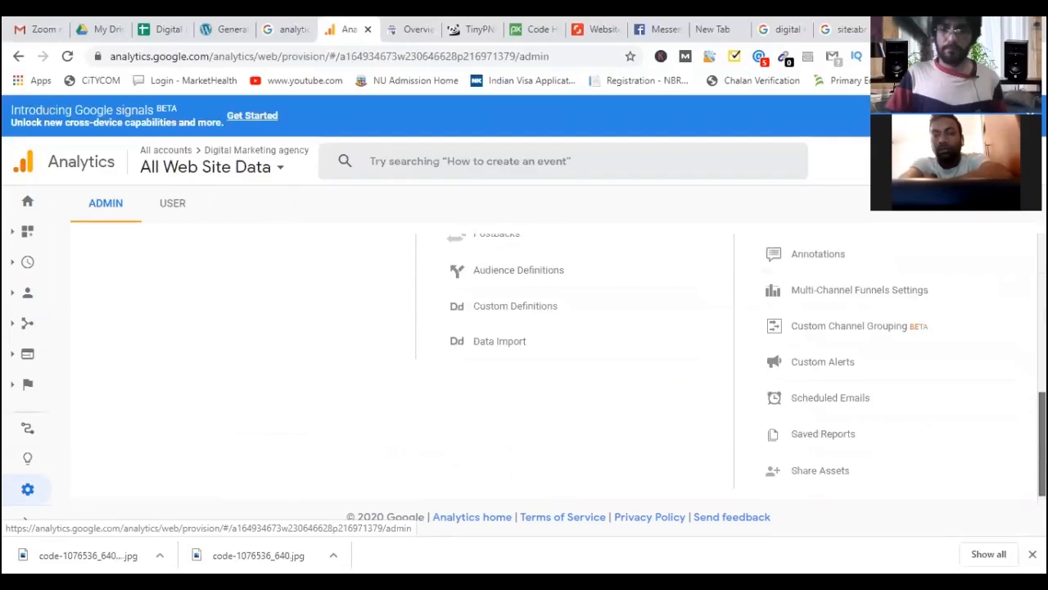
pyautogui.scroll(6, 293, 332)
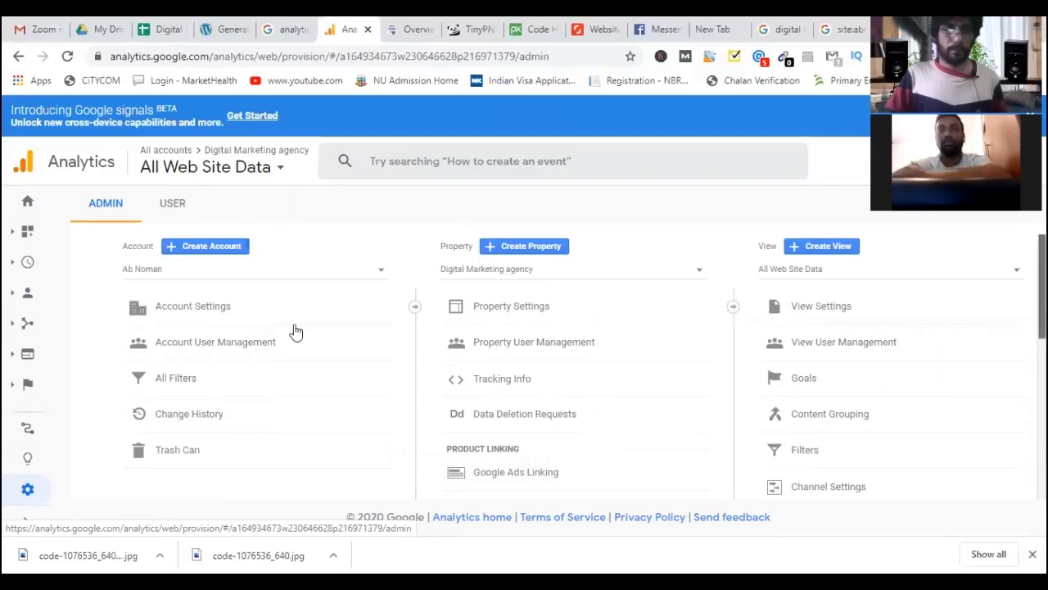
pyautogui.click(496, 318)
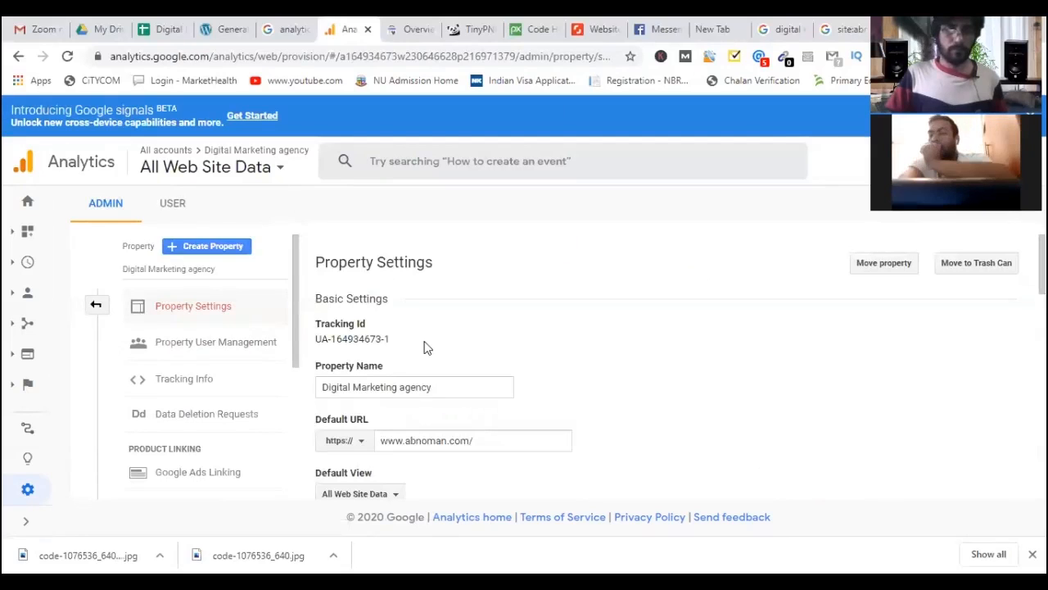
# Scroll Property Settings and open the Search Console settings, which show no linked site.
pyautogui.scroll(-5, 423, 369)
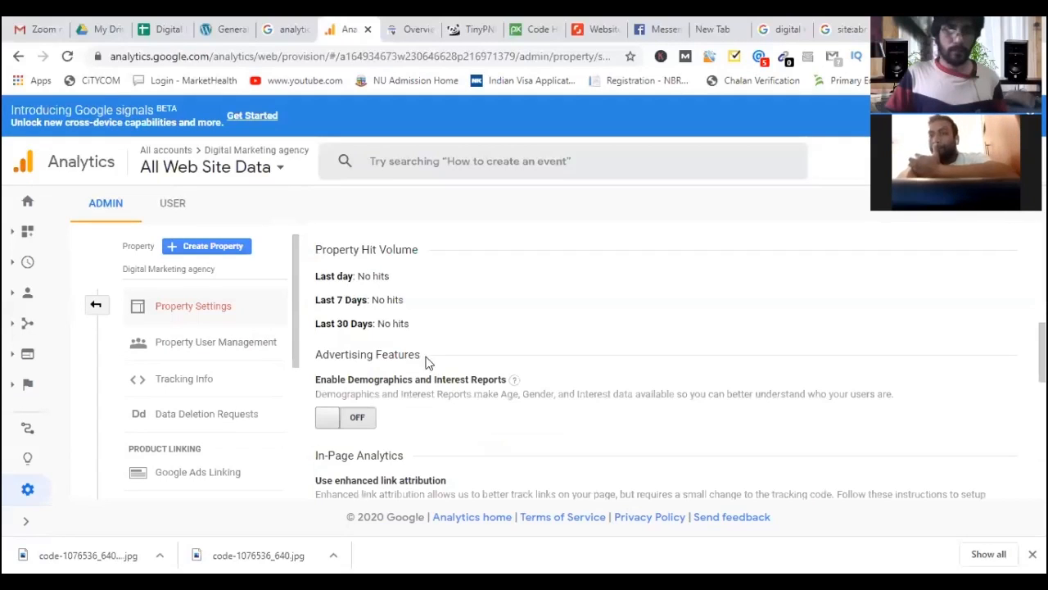
pyautogui.scroll(-3, 422, 385)
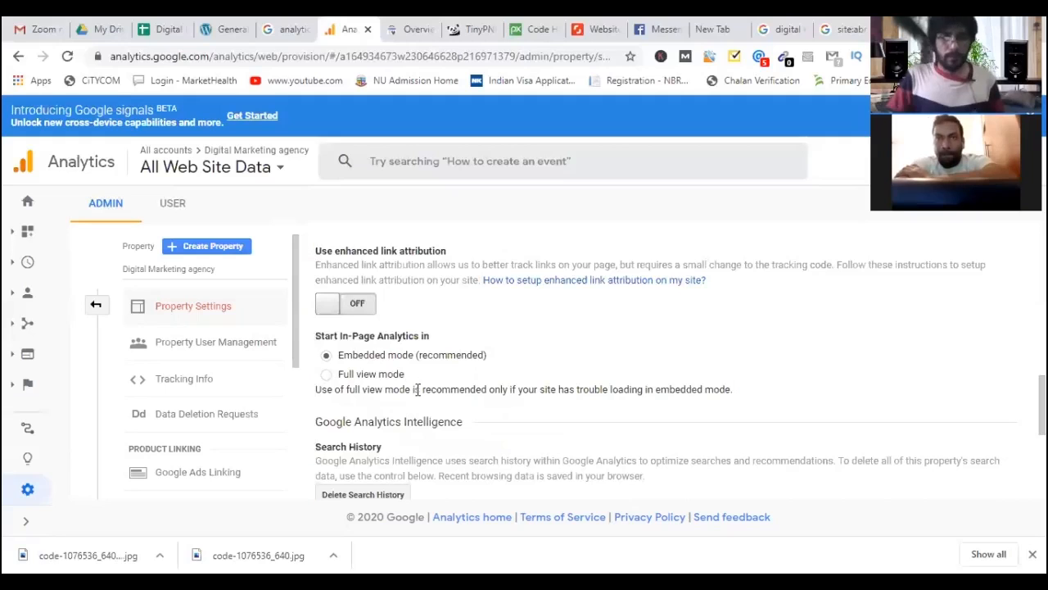
pyautogui.scroll(-3, 417, 393)
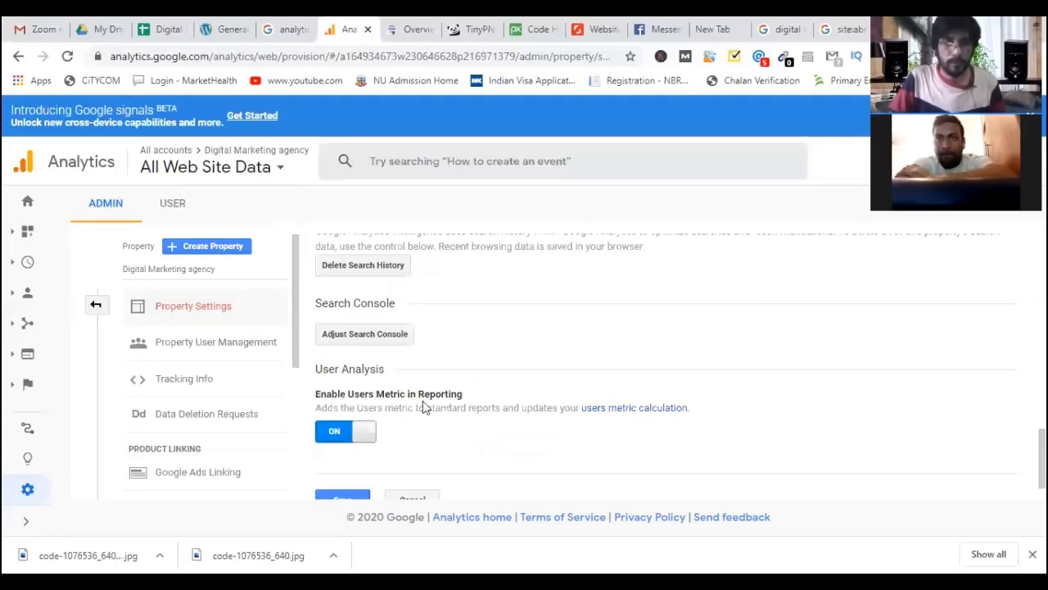
pyautogui.scroll(-1, 409, 422)
pyautogui.scroll(2, 402, 435)
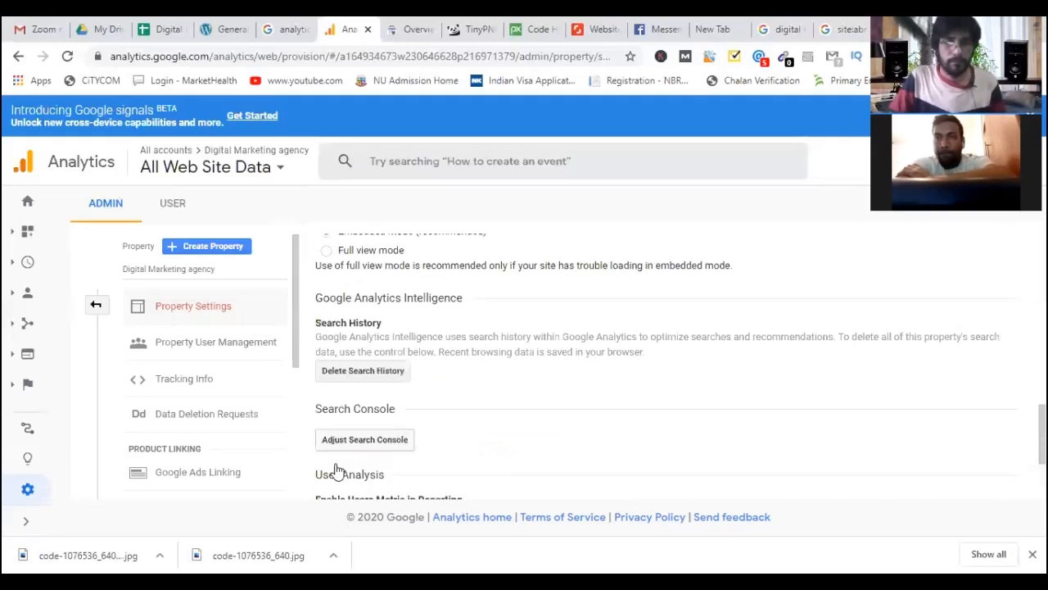
pyautogui.scroll(-2, 339, 463)
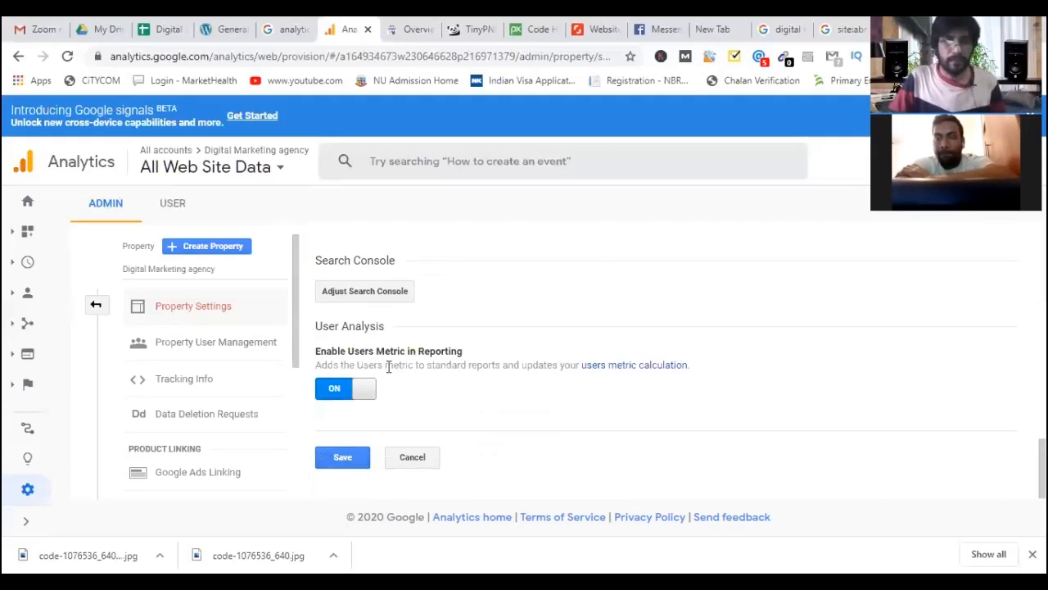
pyautogui.scroll(1, 390, 381)
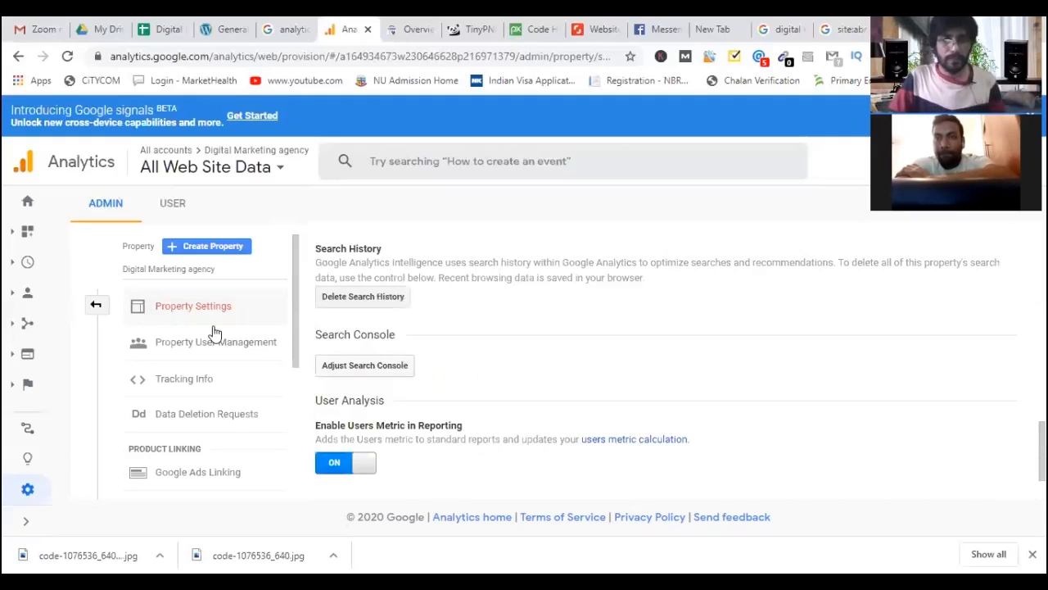
pyautogui.click(370, 369)
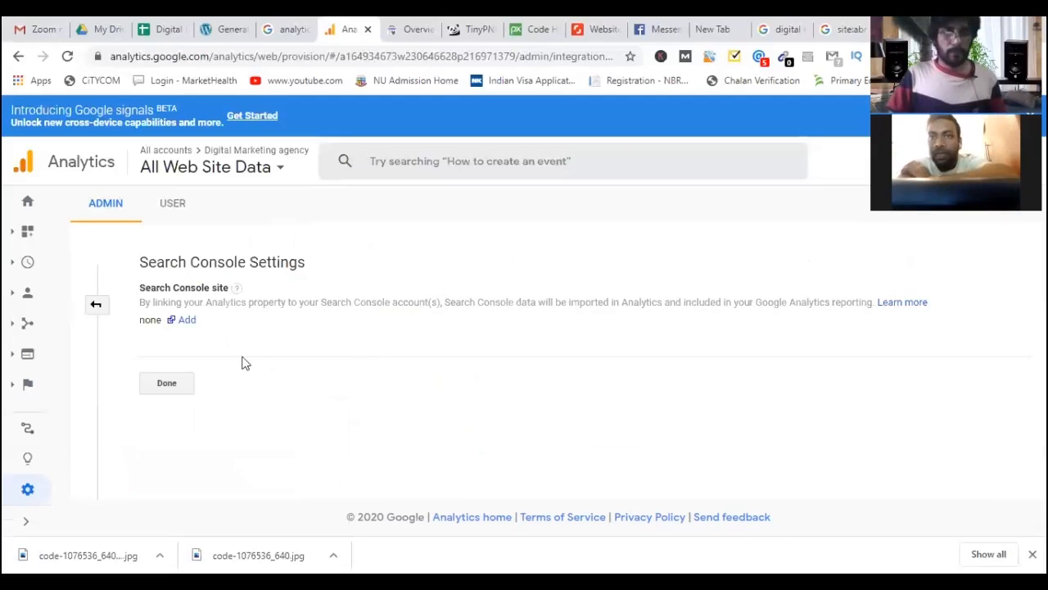
# Start adding a Search Console link, re-verifying the Google account with its password and recovery options.
pyautogui.click(185, 322)
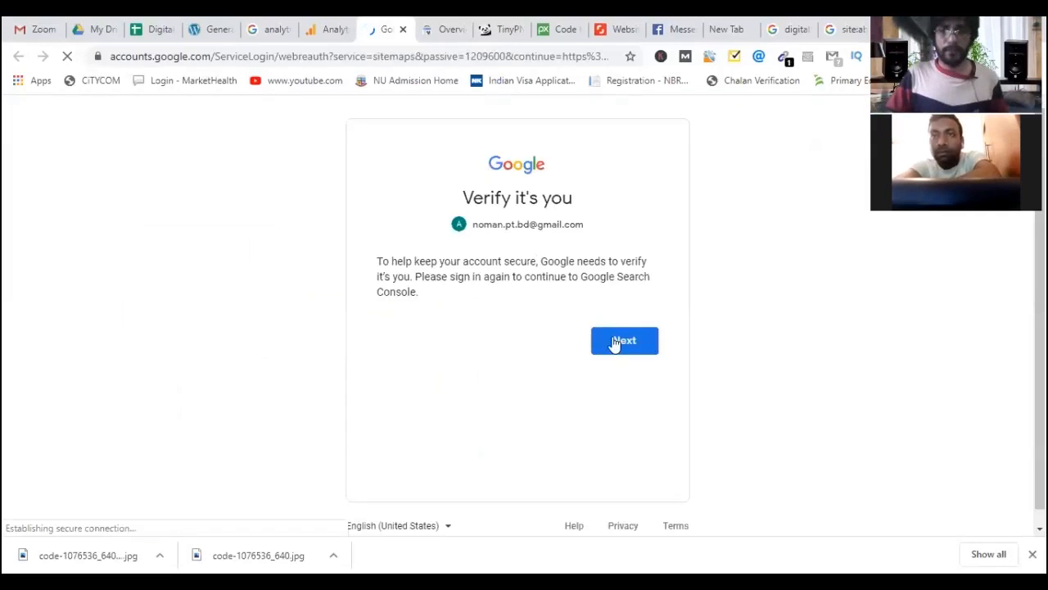
pyautogui.click(616, 342)
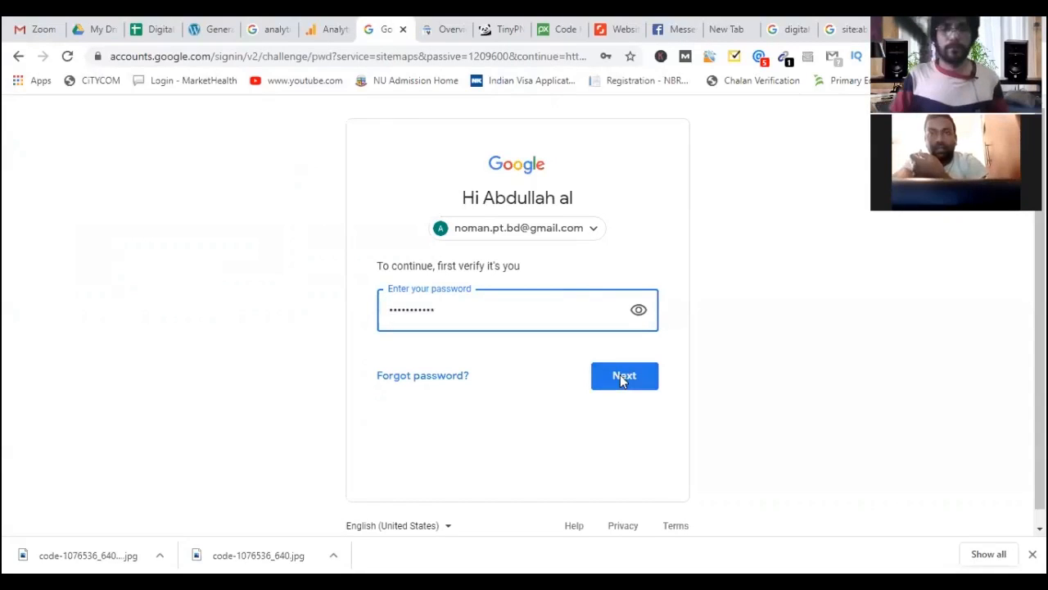
pyautogui.click(620, 374)
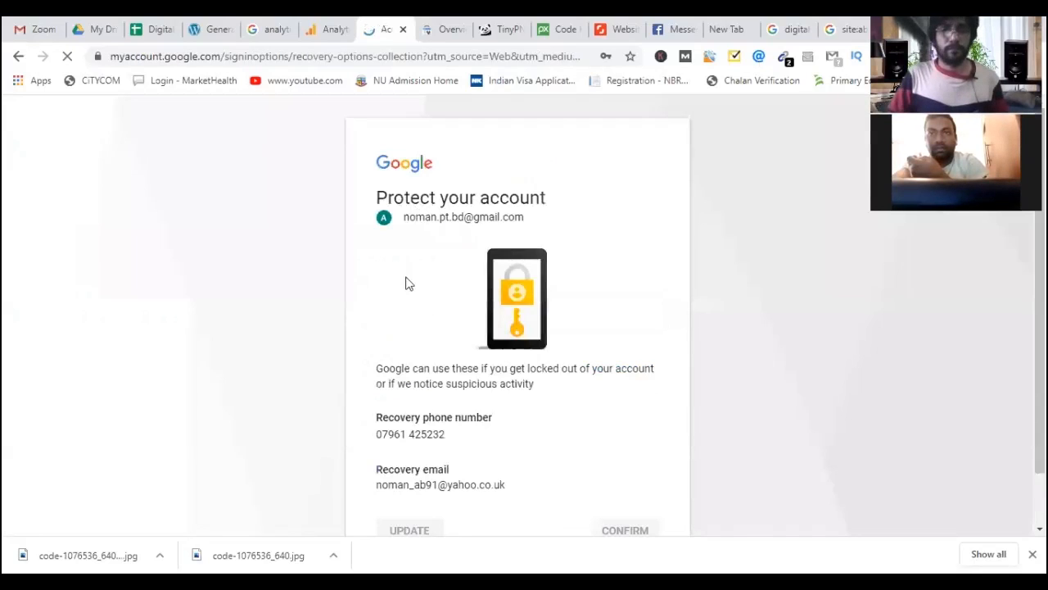
pyautogui.scroll(-1, 434, 353)
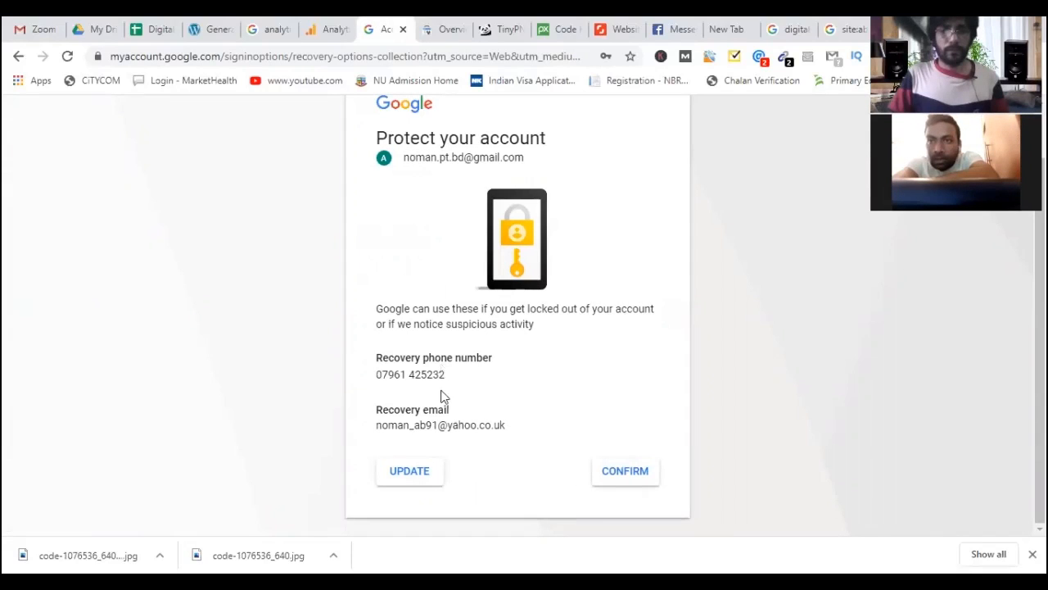
pyautogui.click(612, 474)
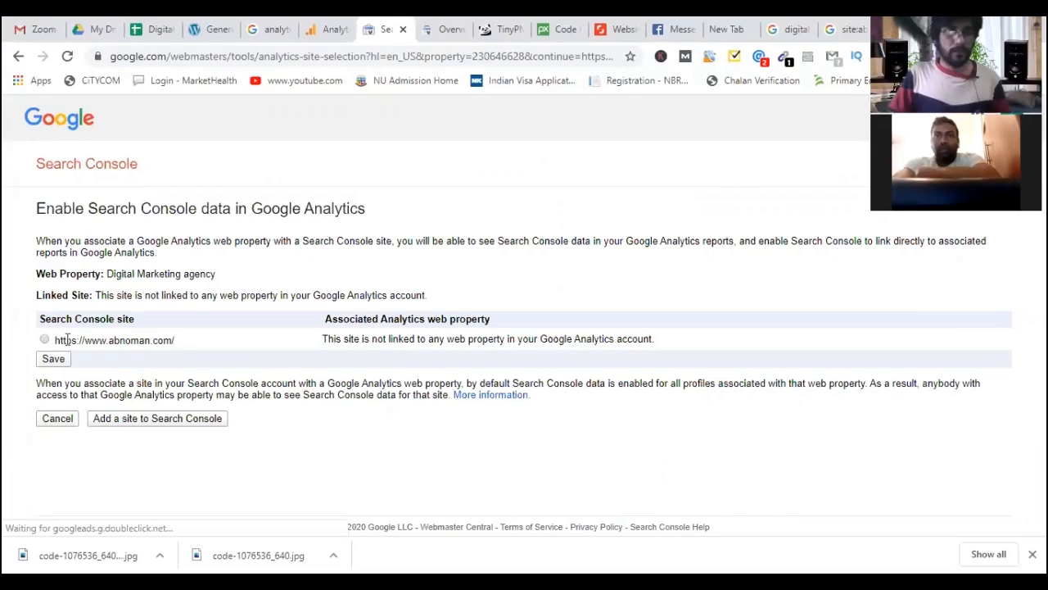
pyautogui.click(44, 340)
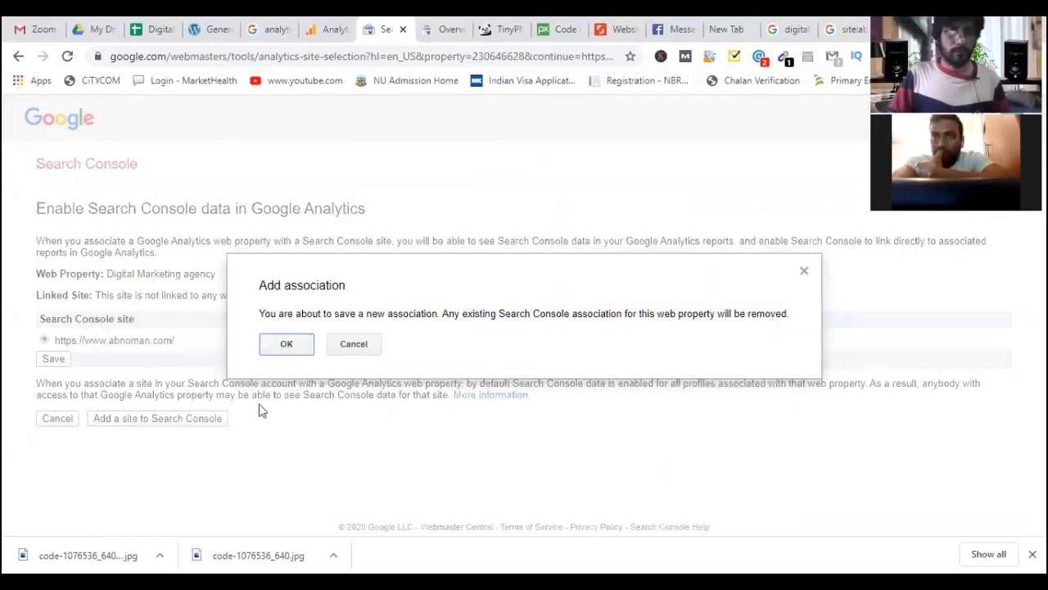
pyautogui.press('Return')
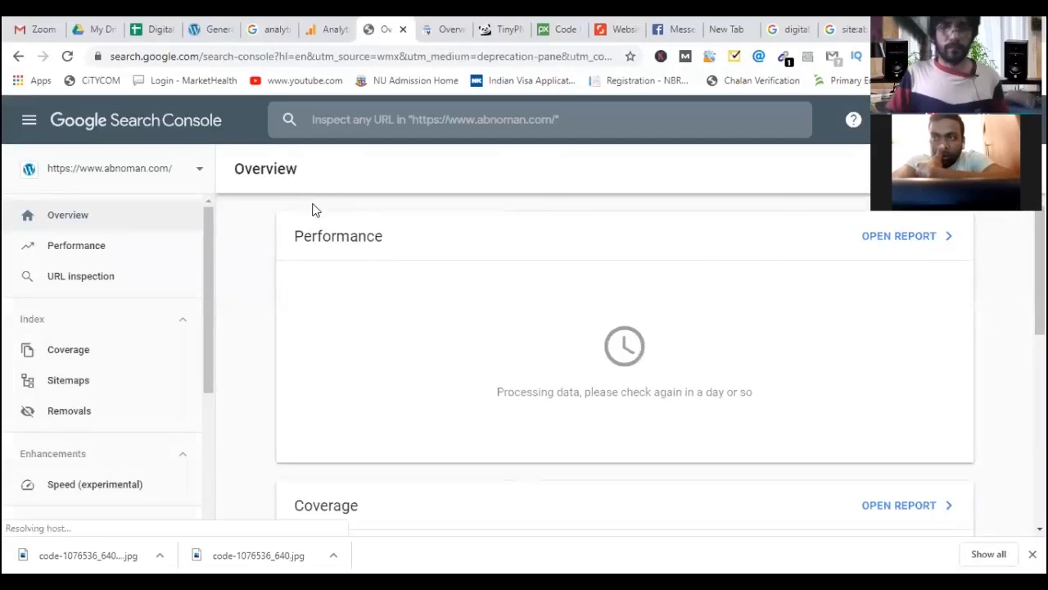
pyautogui.click(333, 32)
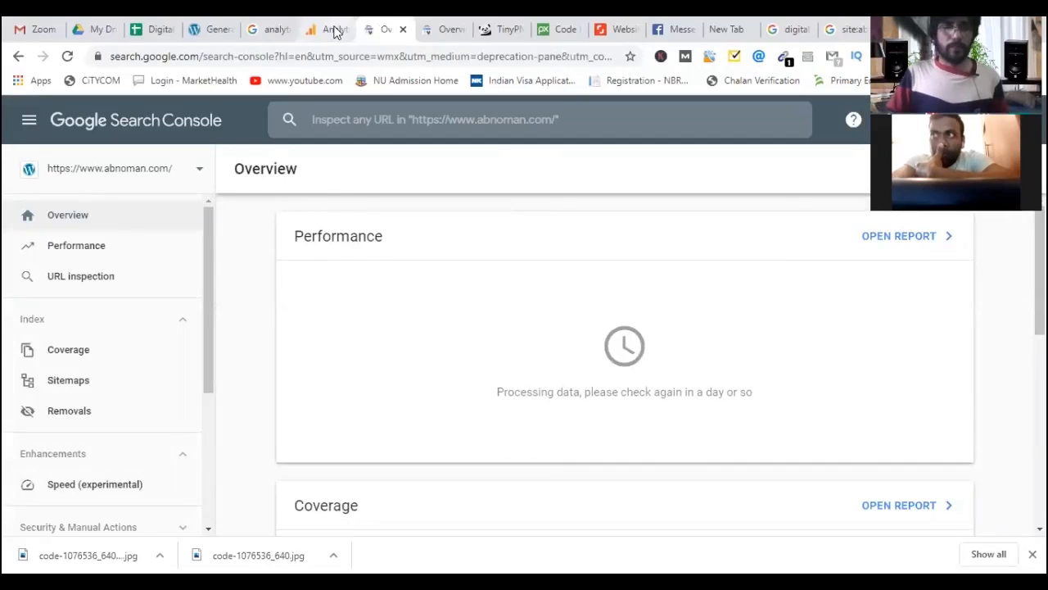
pyautogui.click(215, 30)
pyautogui.click(384, 30)
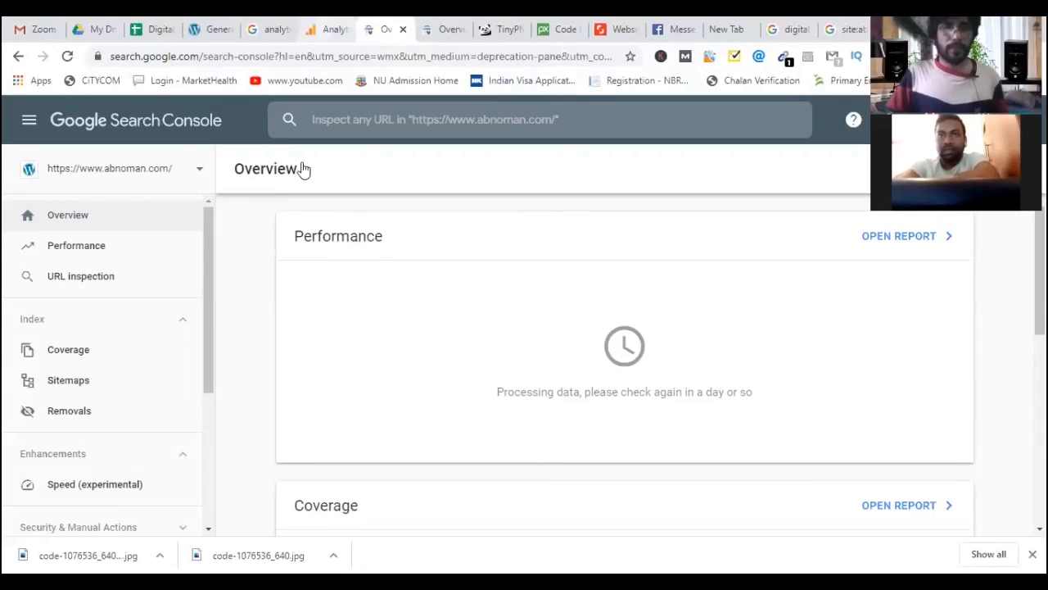
pyautogui.click(326, 31)
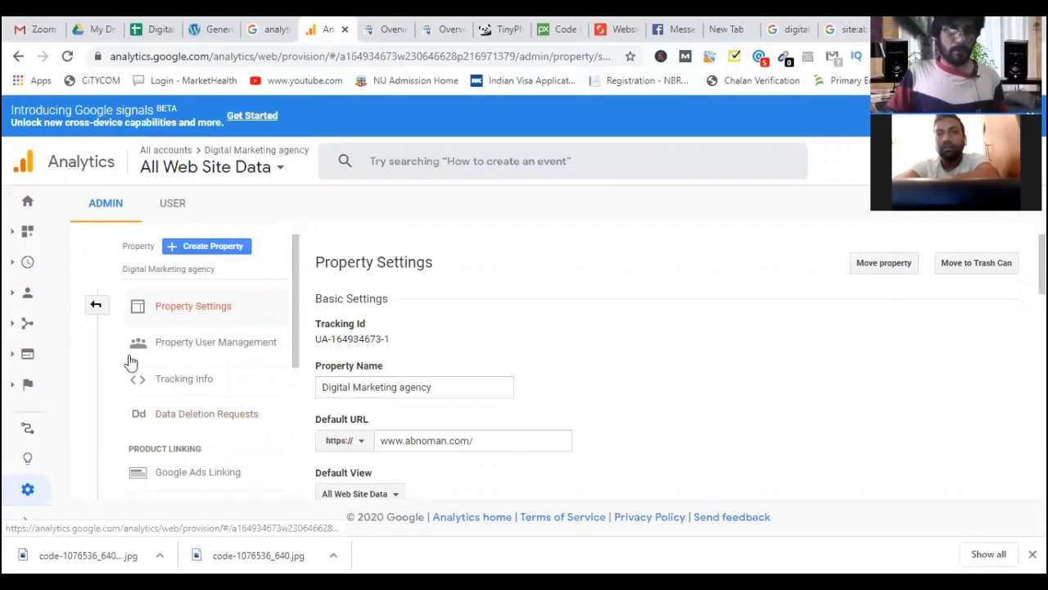
# Open the Acquisition overview, then the Realtime overview showing 0 active users.
pyautogui.click(34, 325)
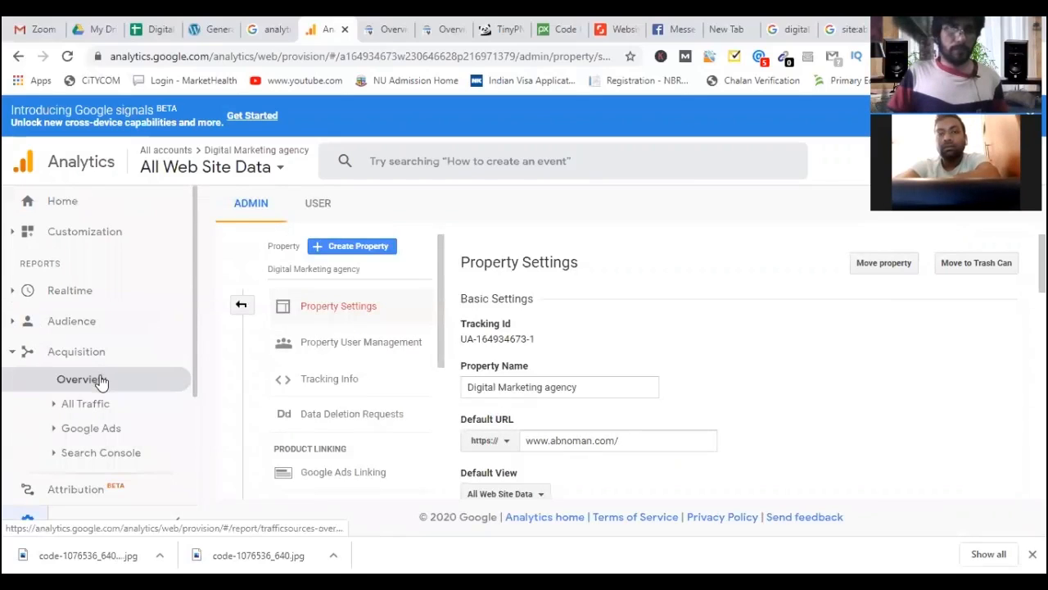
pyautogui.click(101, 382)
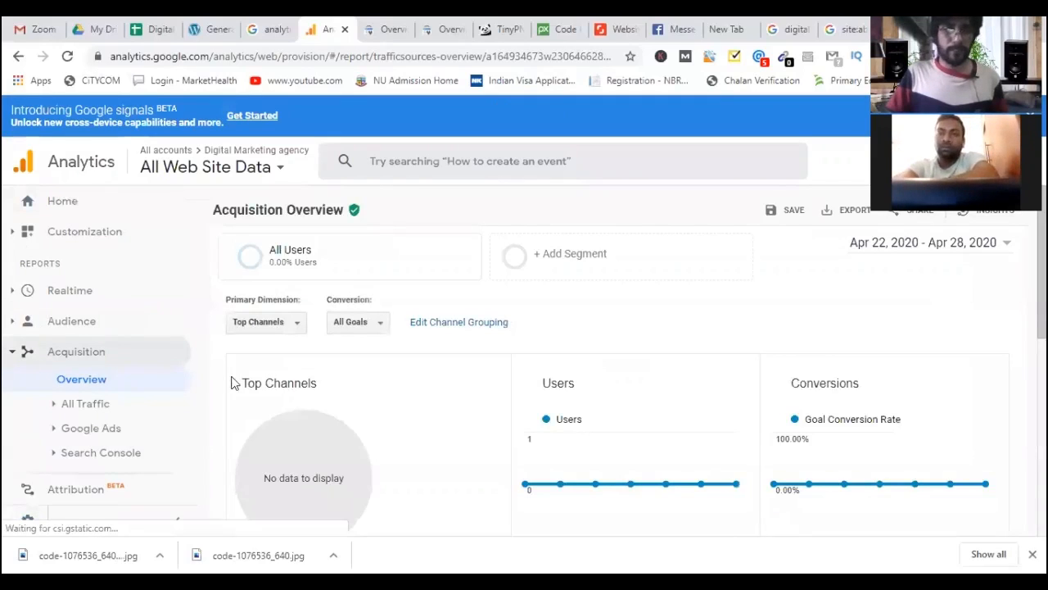
pyautogui.scroll(-2, 188, 335)
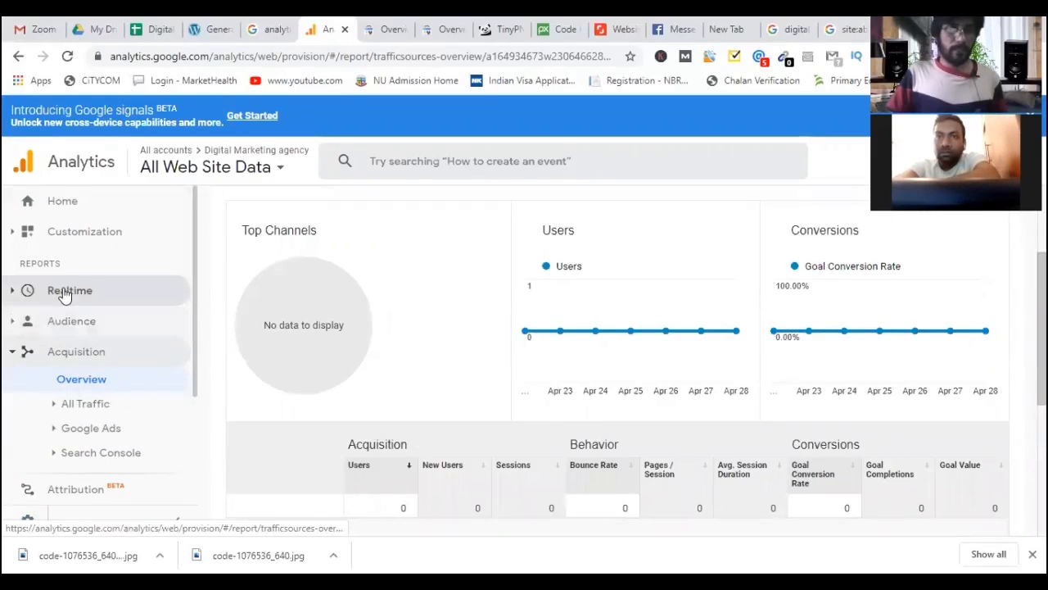
pyautogui.click(82, 303)
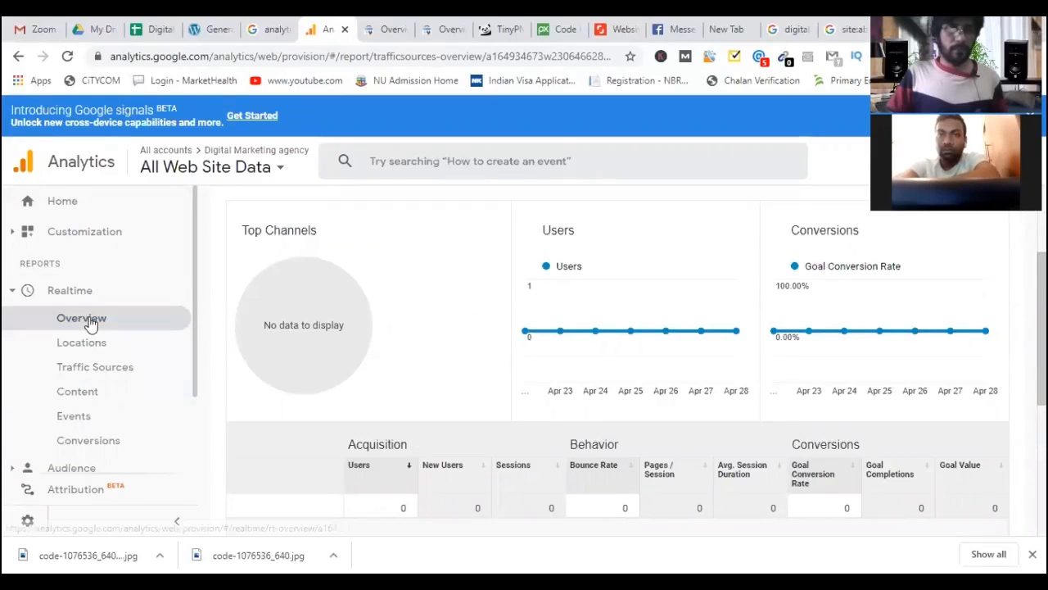
pyautogui.click(87, 319)
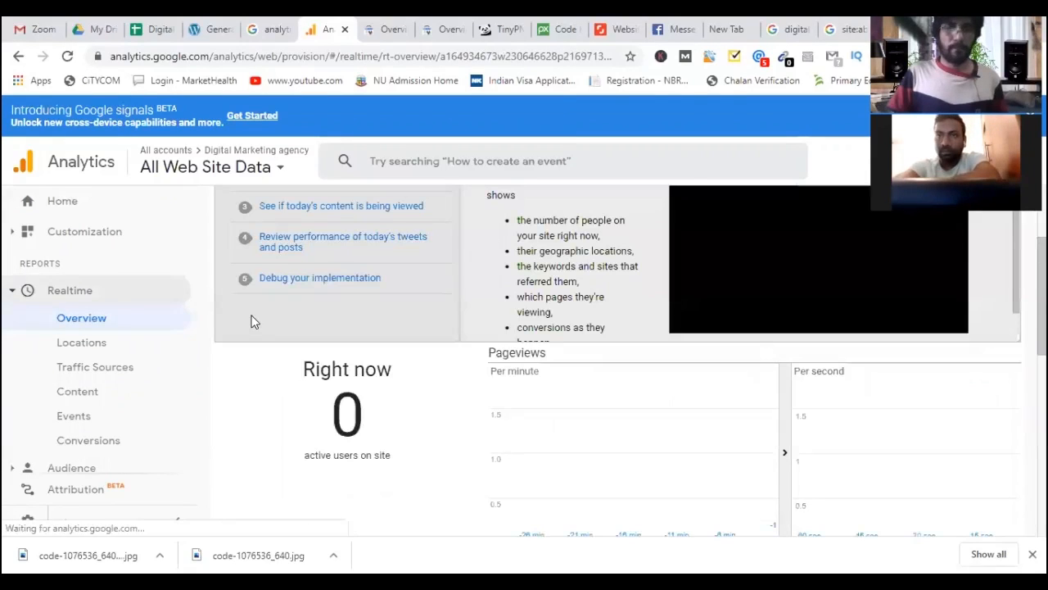
# Load abnoman.com in the search tab by typing 'ab', then reload the Analytics Realtime overview.
pyautogui.click(217, 31)
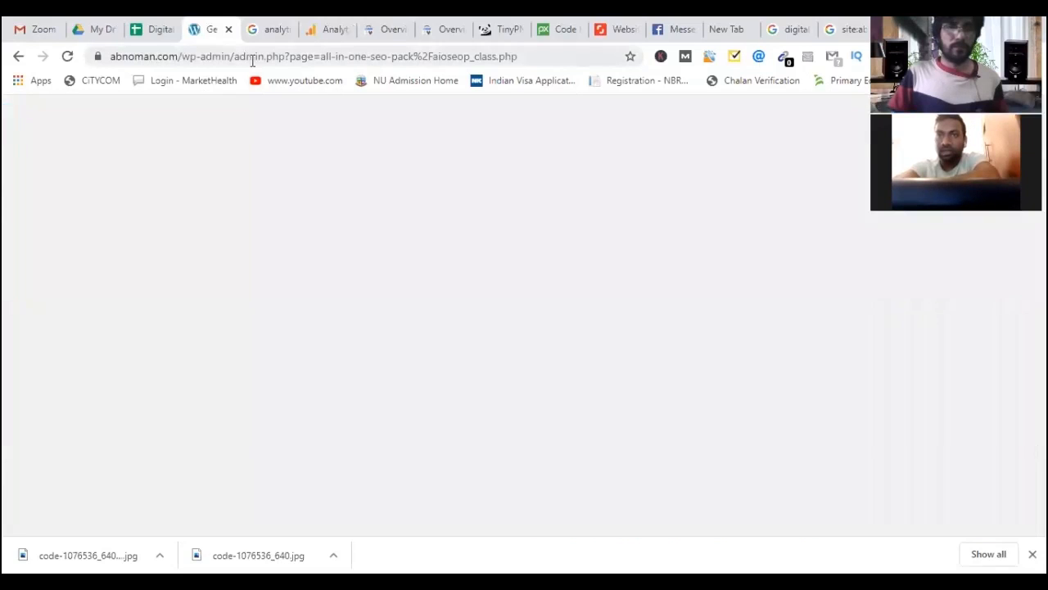
pyautogui.hotkey('ctrl', 'Tab')
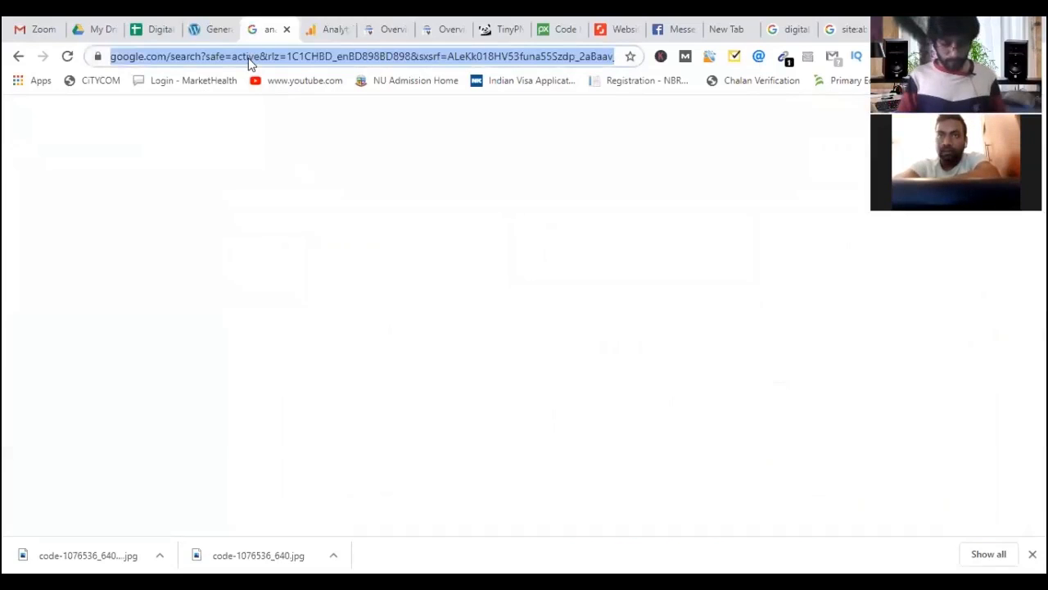
pyautogui.write('abnoman.com')
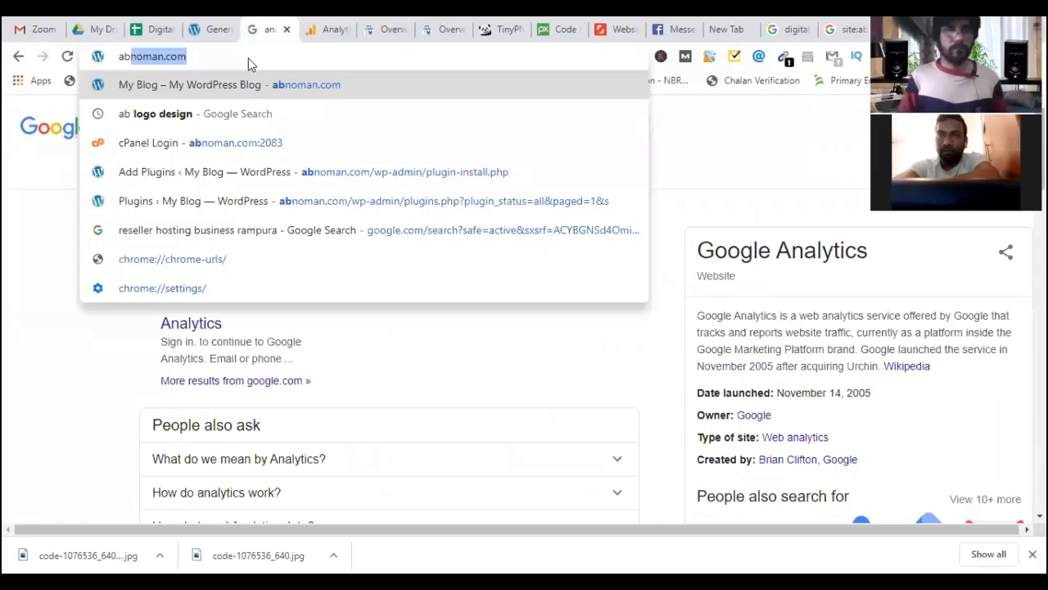
pyautogui.press('Return')
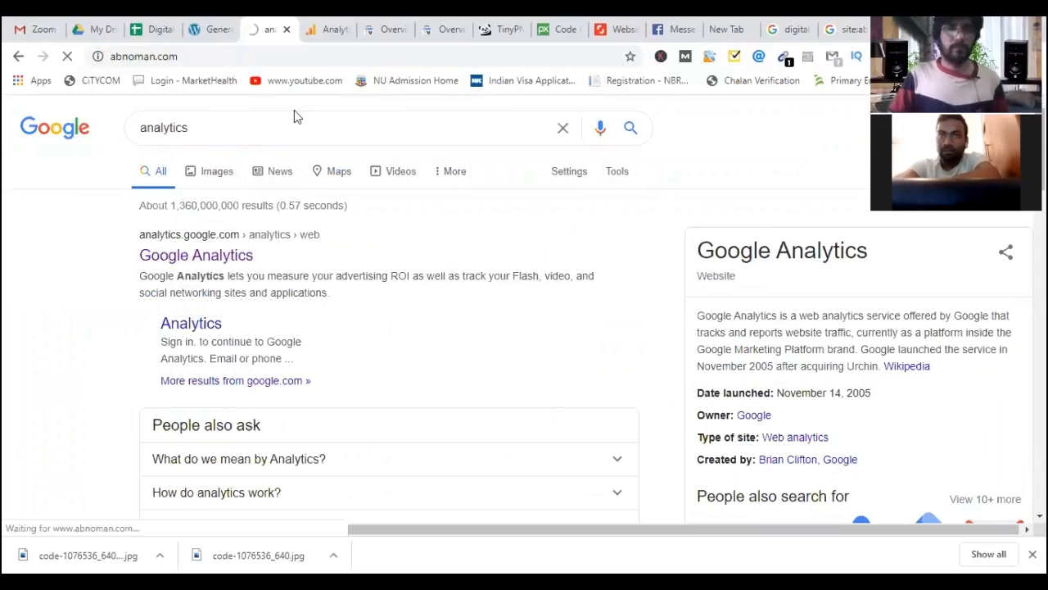
pyautogui.click(323, 31)
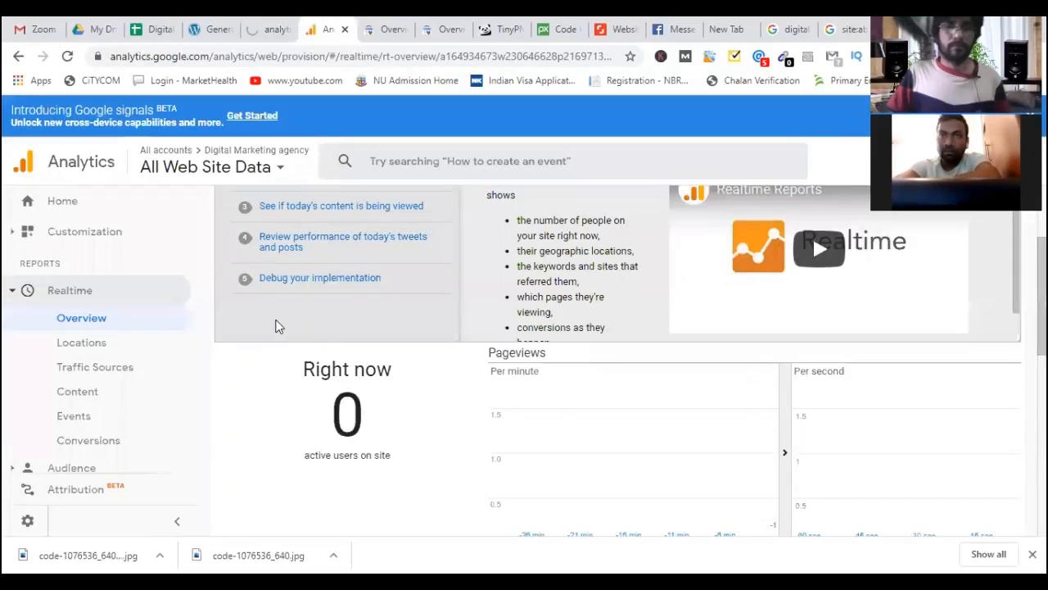
pyautogui.scroll(-2, 257, 116)
pyautogui.hotkey('ctrl', 'shift', 'Tab')
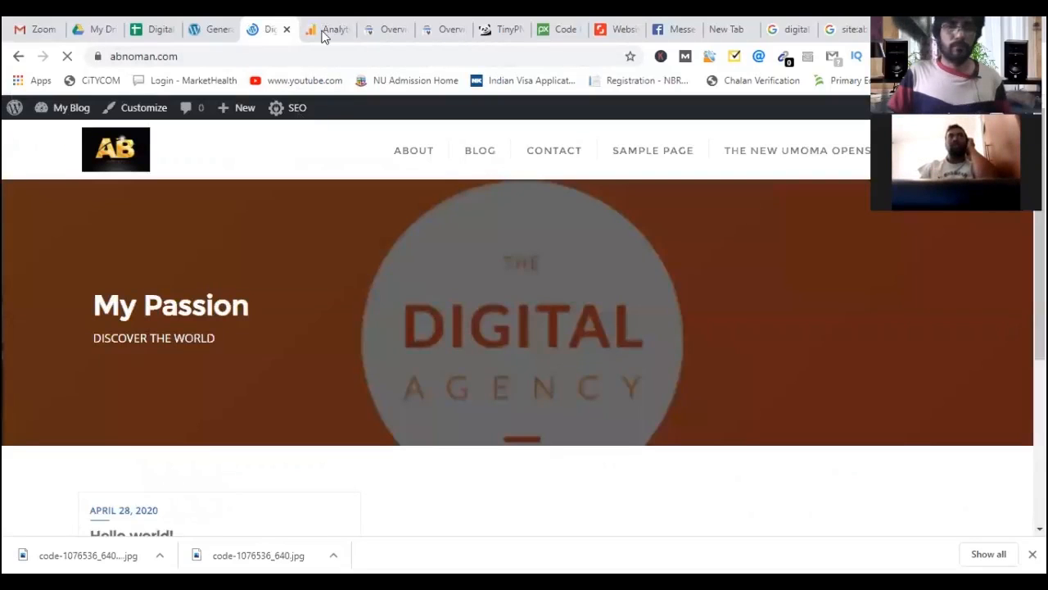
pyautogui.click(326, 30)
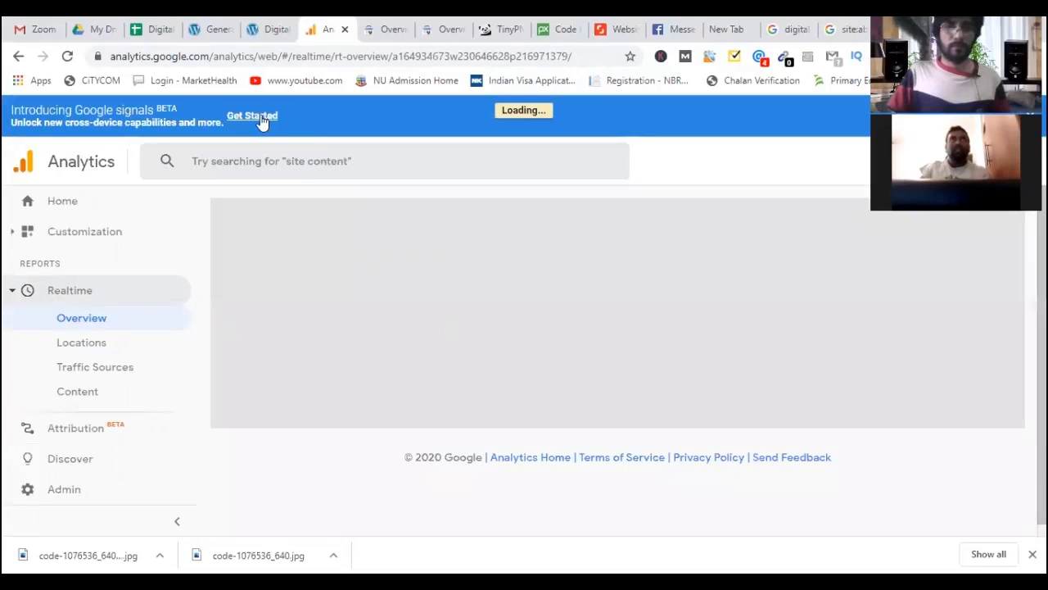
# Close the accidentally opened Google signals tab and open Realtime Locations with 2 active users.
pyautogui.click(261, 114)
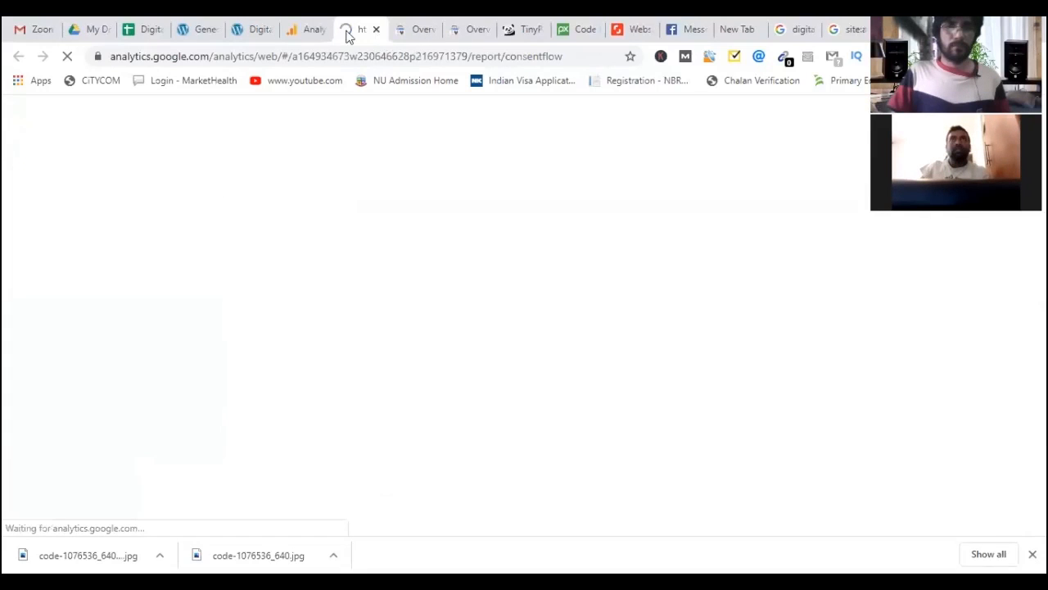
pyautogui.click(308, 28)
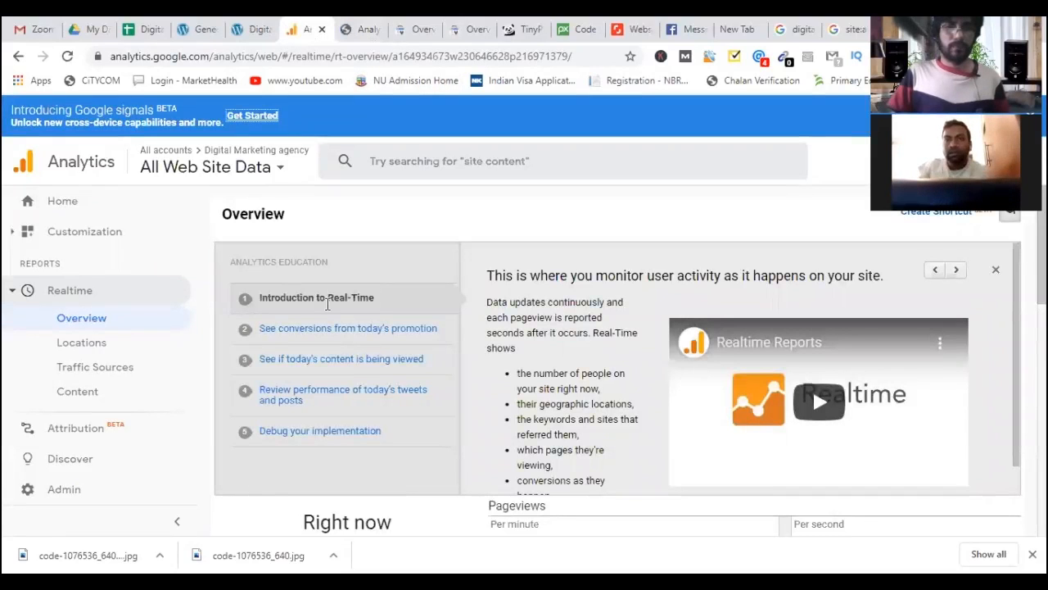
pyautogui.scroll(-4, 352, 212)
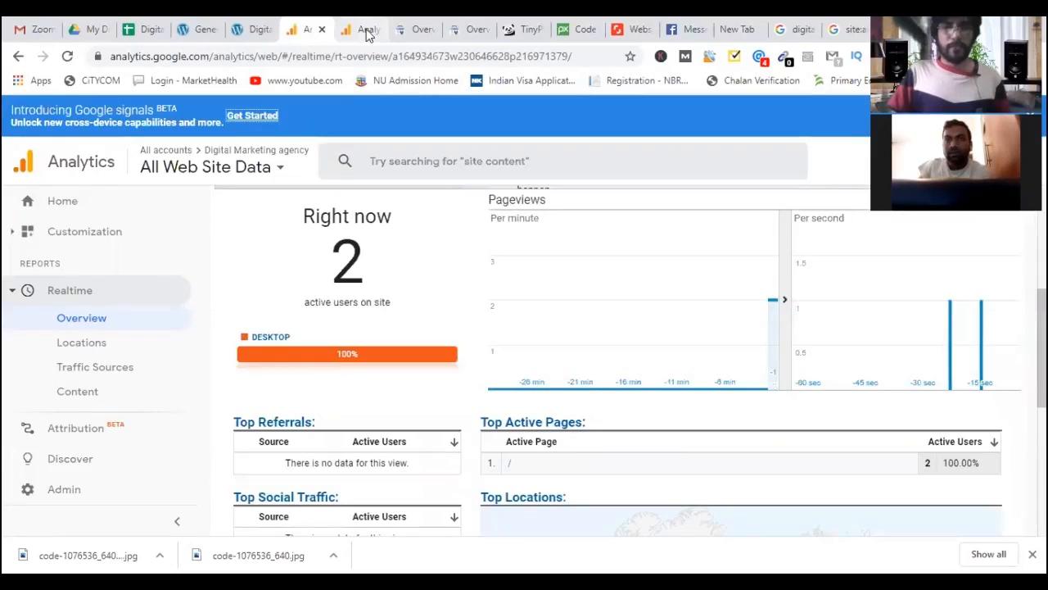
pyautogui.click(373, 30)
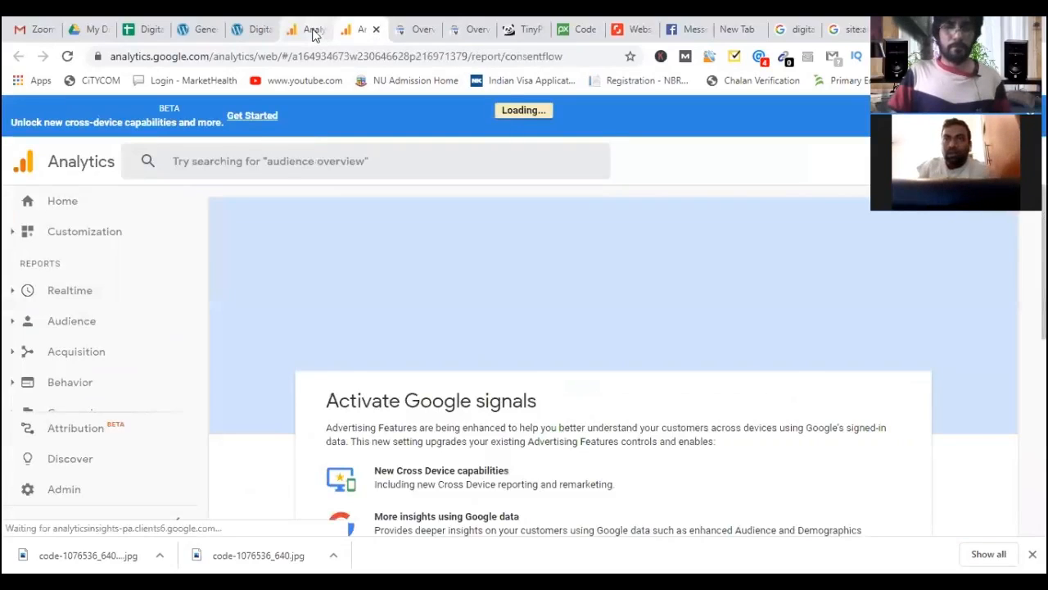
pyautogui.hotkey('ctrl', 'w')
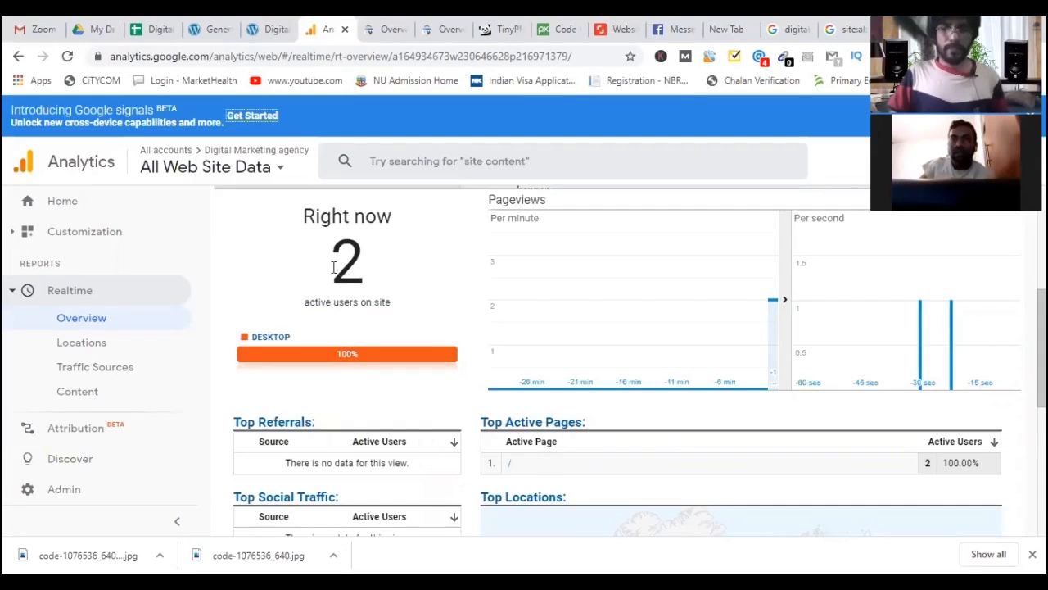
pyautogui.doubleClick(362, 267)
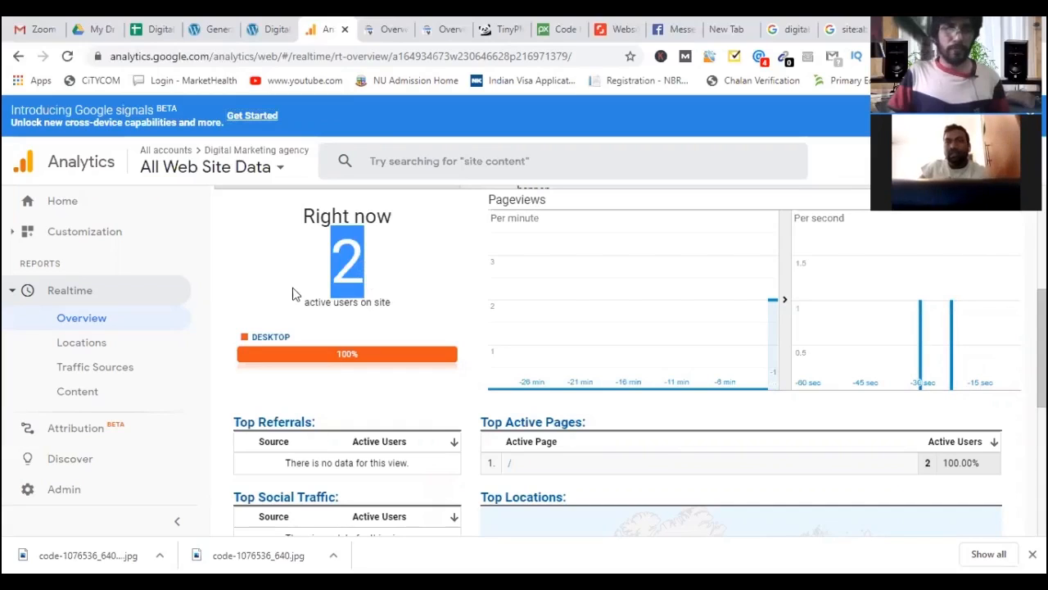
pyautogui.click(92, 343)
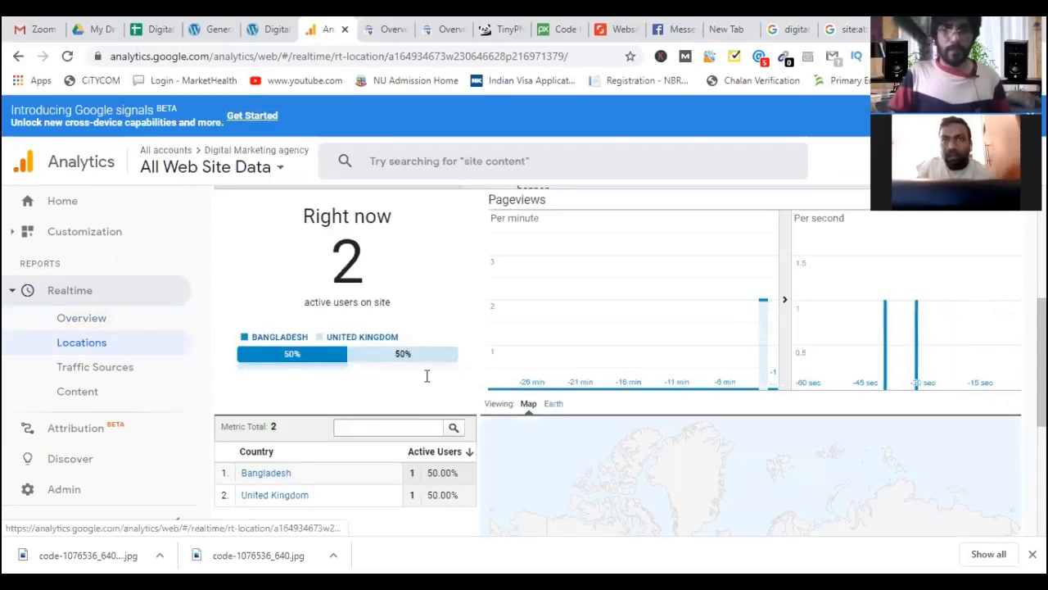
# Review the two visitors on the Locations map, then switch to the Digital Marketing Plan spreadsheet.
pyautogui.scroll(-1, 416, 365)
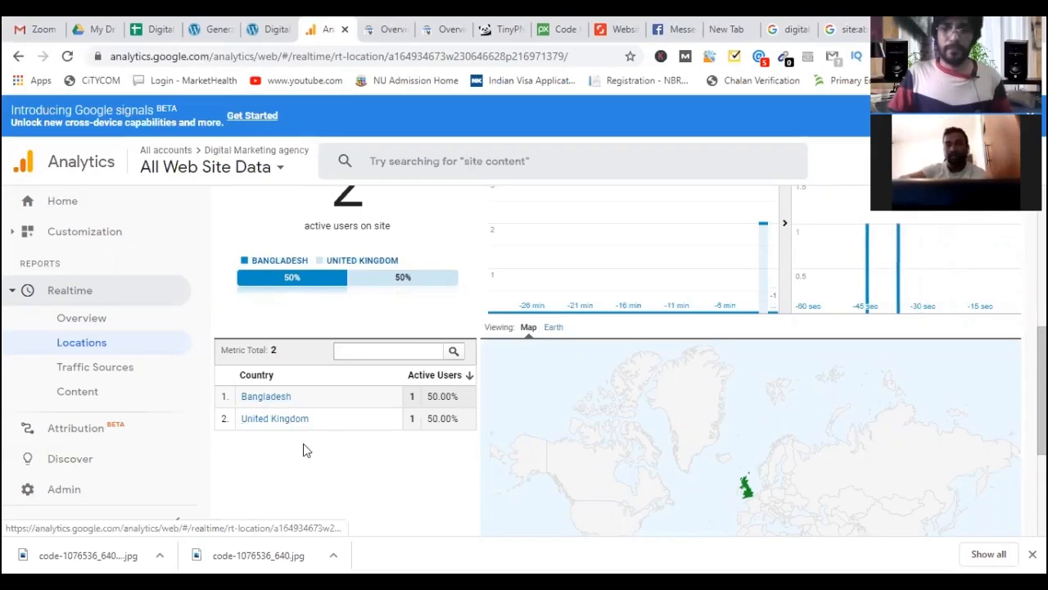
pyautogui.scroll(1, 300, 444)
pyautogui.scroll(-1, 262, 429)
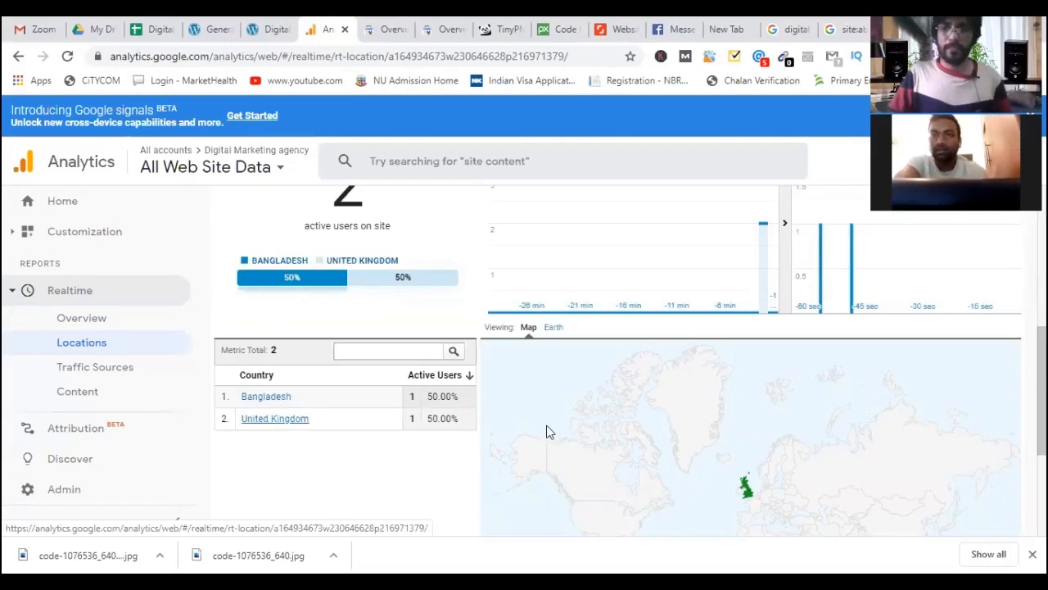
pyautogui.scroll(-2, 721, 354)
pyautogui.scroll(-1, 757, 287)
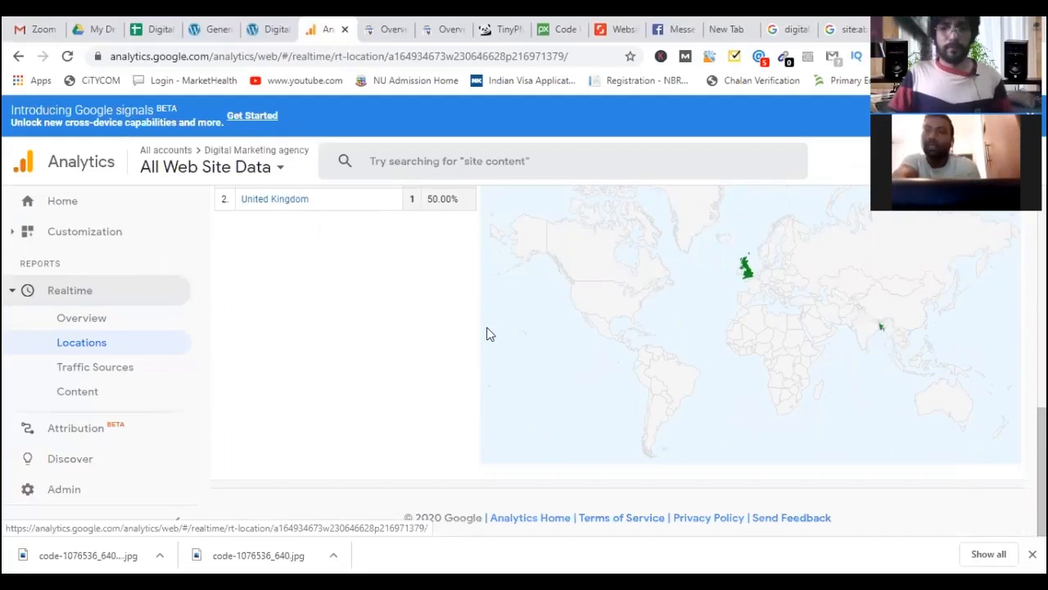
pyautogui.scroll(5, 489, 331)
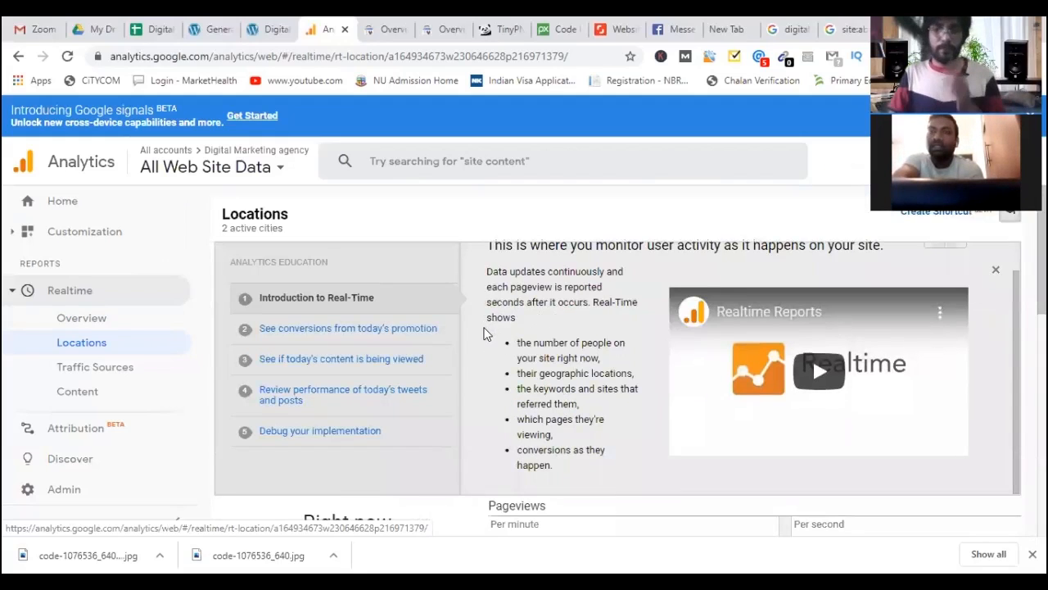
pyautogui.scroll(-1, 445, 329)
pyautogui.scroll(-2, 437, 370)
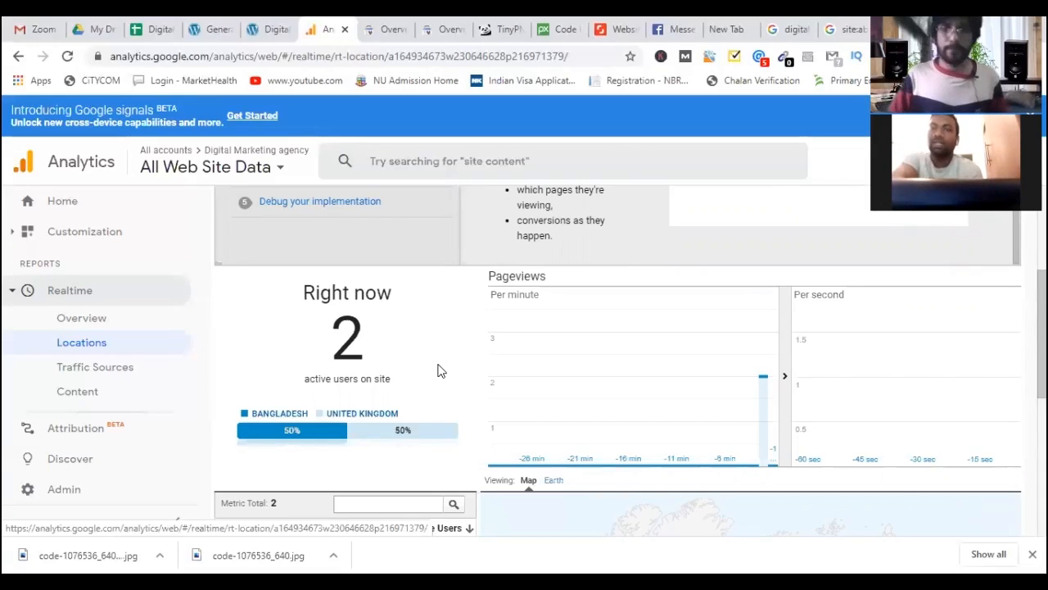
pyautogui.doubleClick(372, 343)
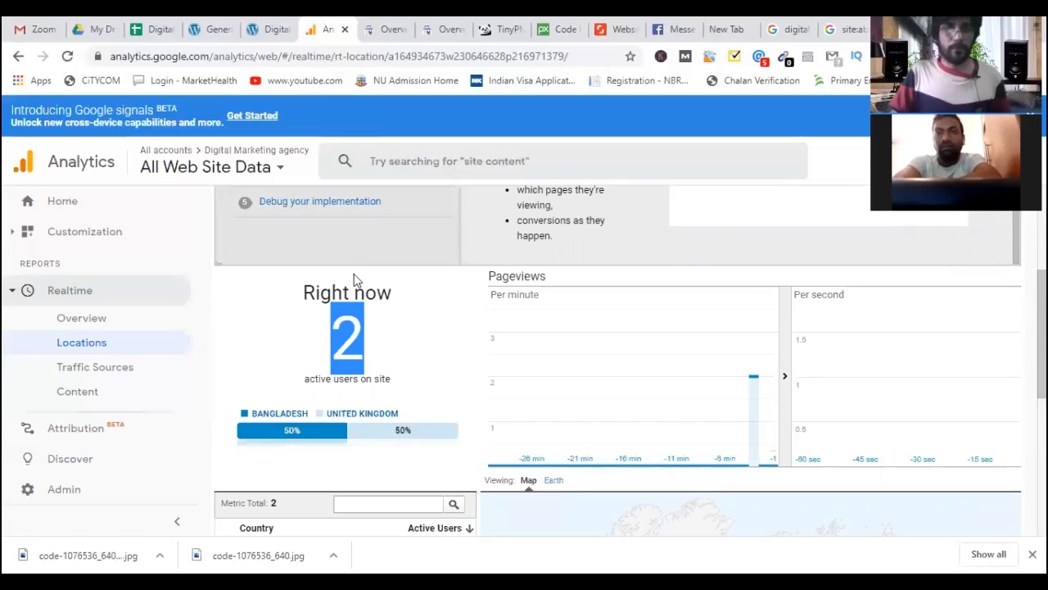
pyautogui.click(161, 27)
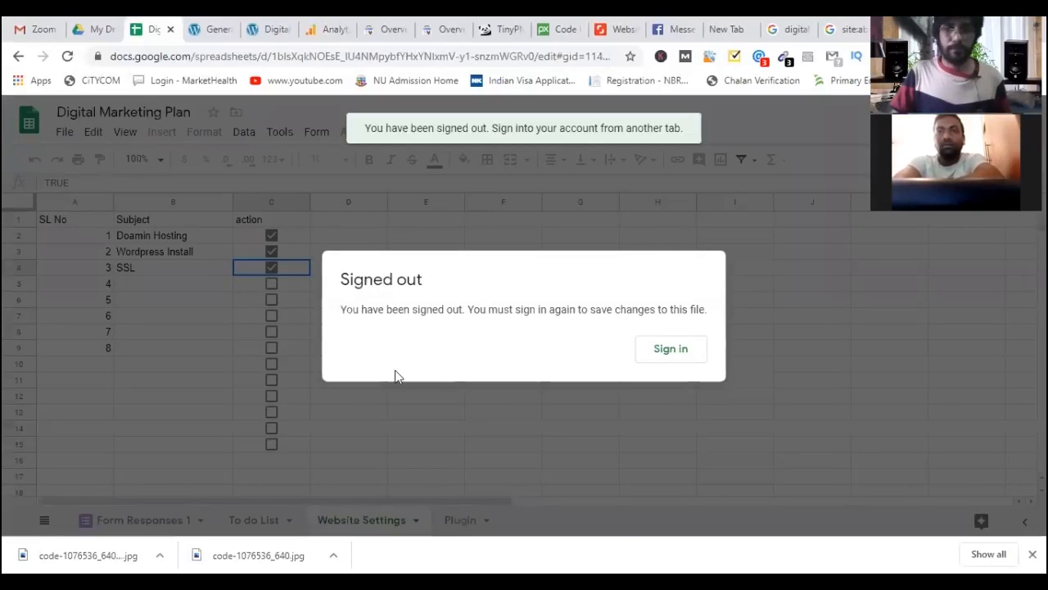
# Sign back in and view the Plugin sheet with Really Simple SSL and All In One SEO checked.
pyautogui.click(658, 353)
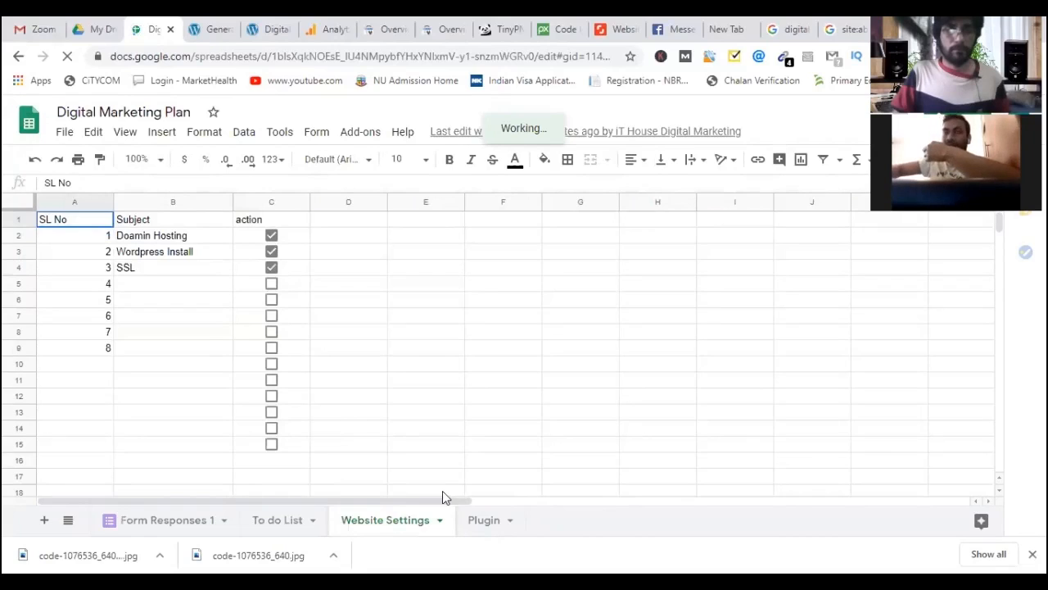
pyautogui.click(482, 522)
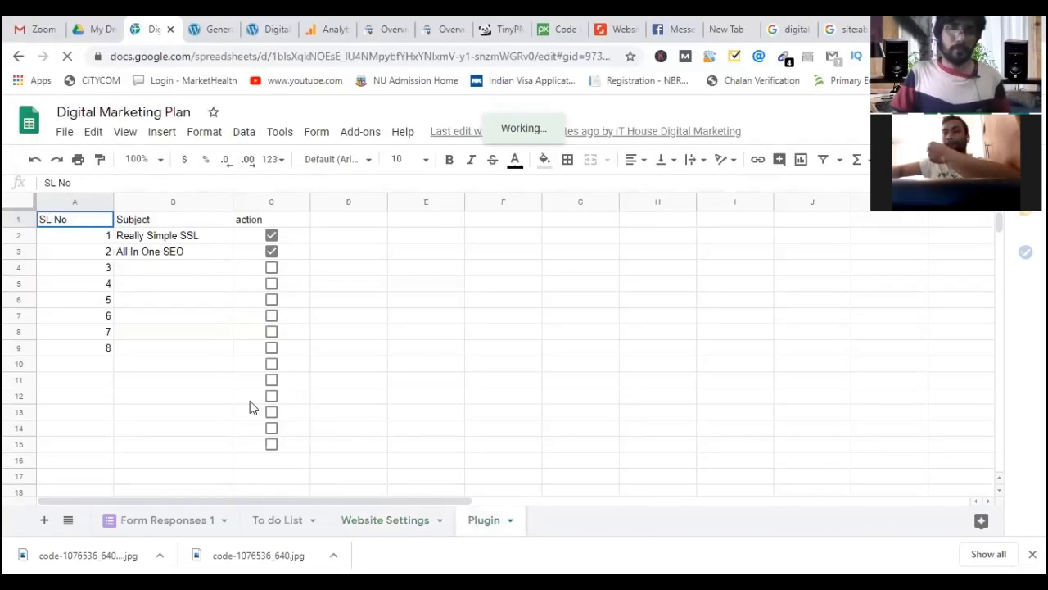
pyautogui.click(164, 268)
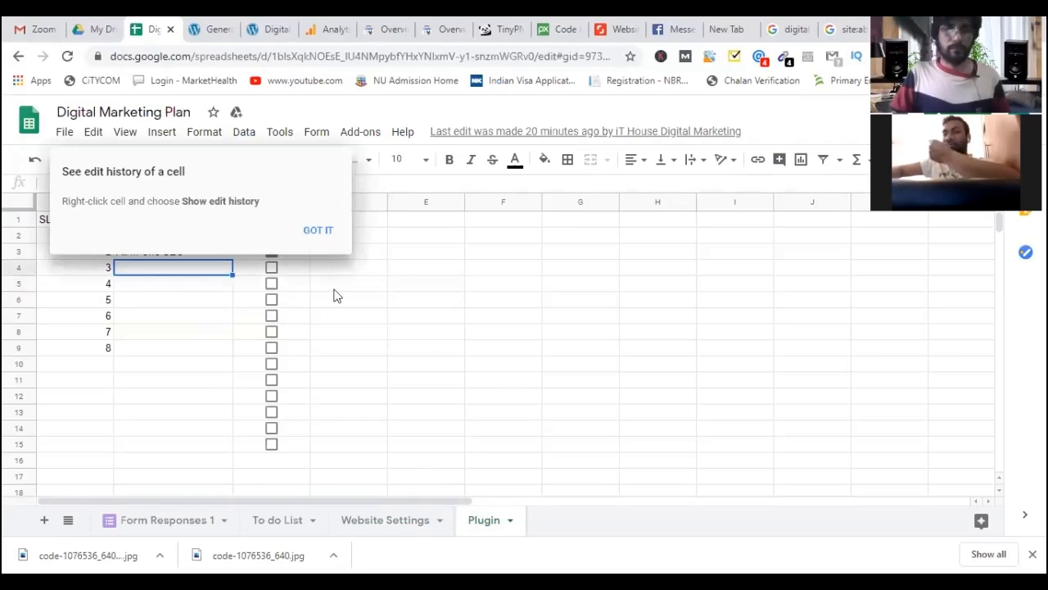
pyautogui.click(317, 232)
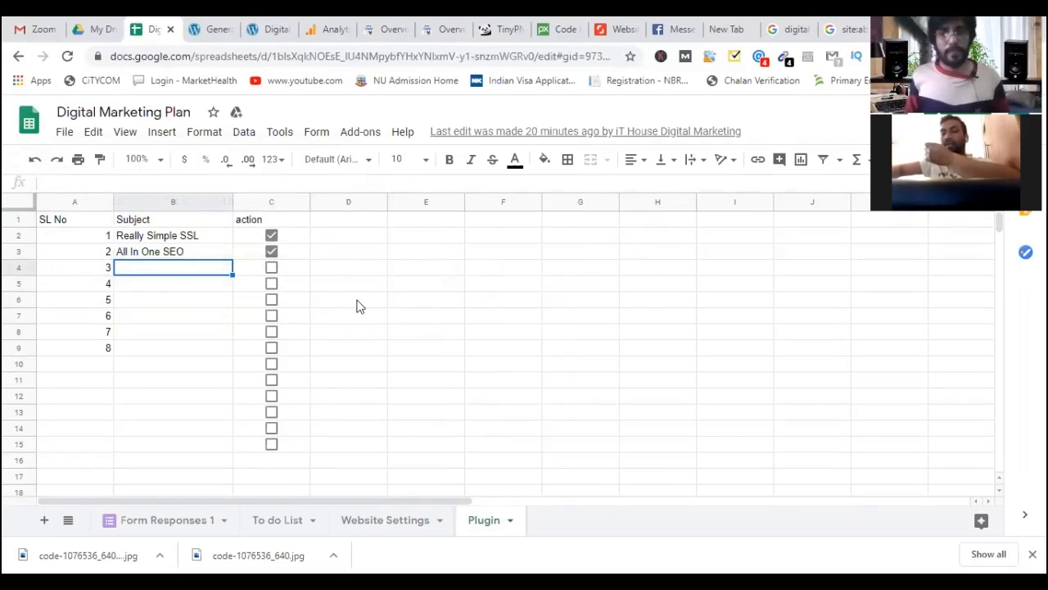
# Return to Realtime Locations (2 users, Bangladesh and United Kingdom), briefly glancing at the abnoman.com tab.
pyautogui.click(313, 36)
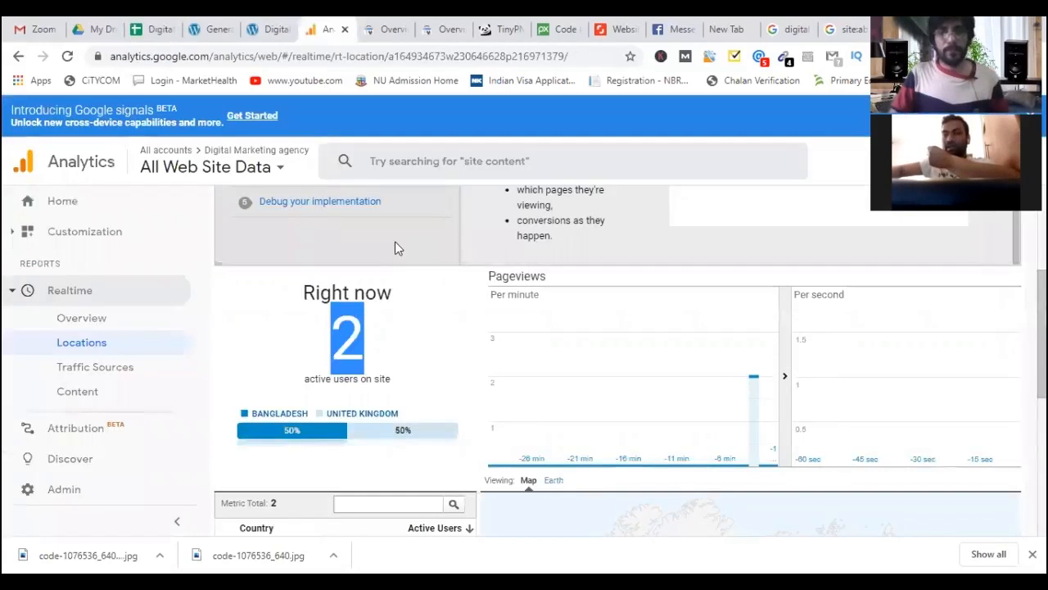
pyautogui.click(348, 327)
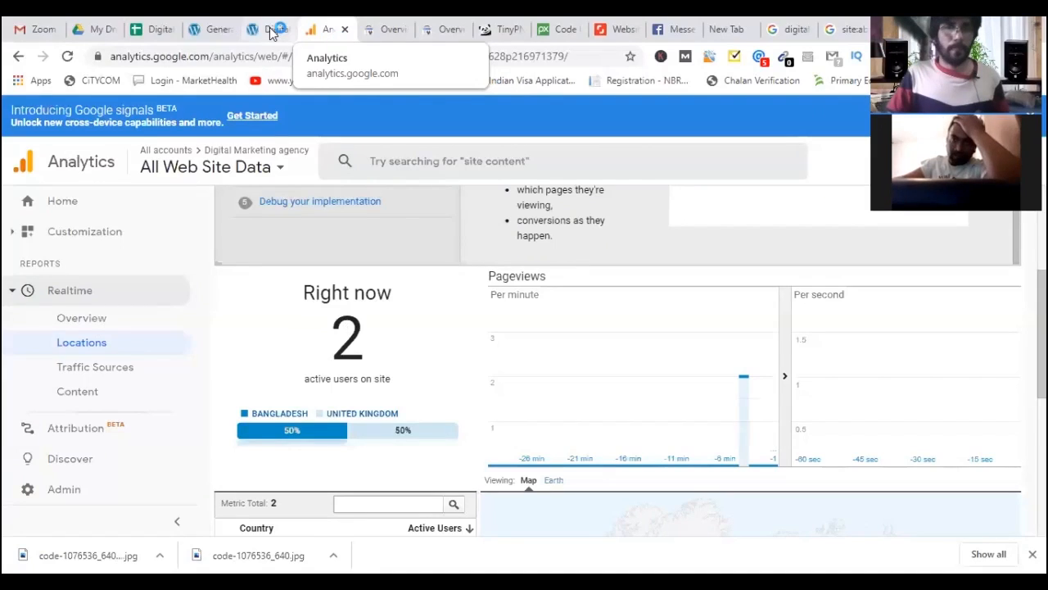
pyautogui.hotkey('ctrl', 'shift', 'Tab')
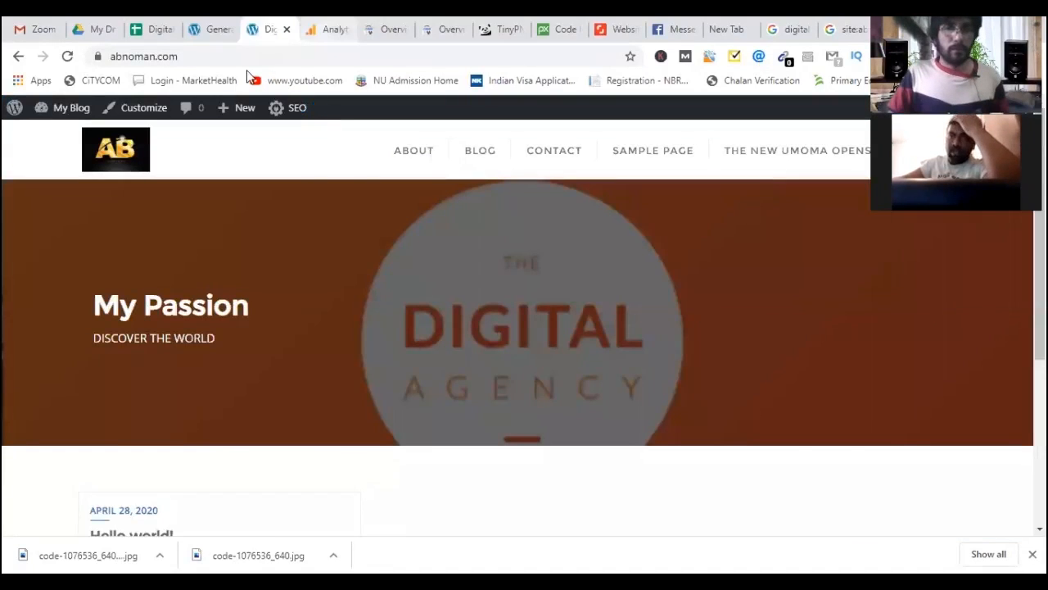
pyautogui.hotkey('ctrl', 'Tab')
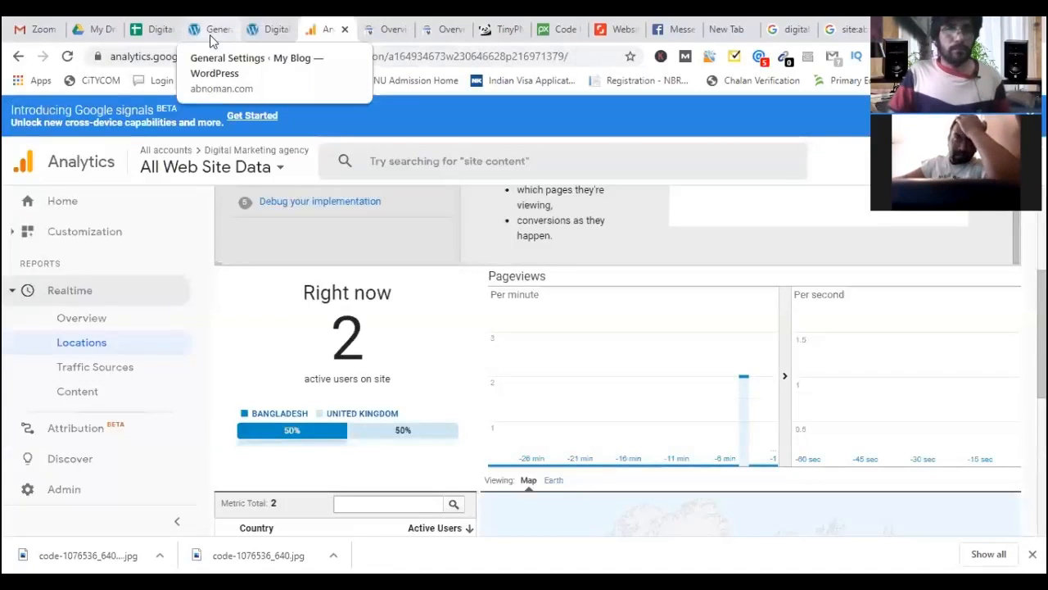
# On the Website Settings sheet, enter 'Google Search Console' in B5 and tick it done.
pyautogui.click(210, 34)
pyautogui.click(156, 34)
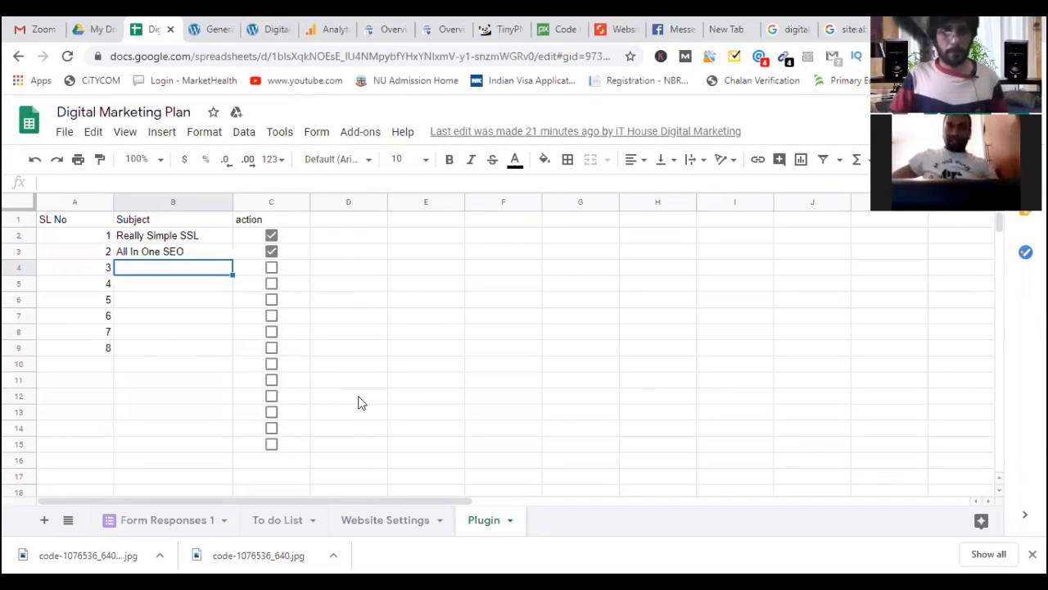
pyautogui.click(373, 521)
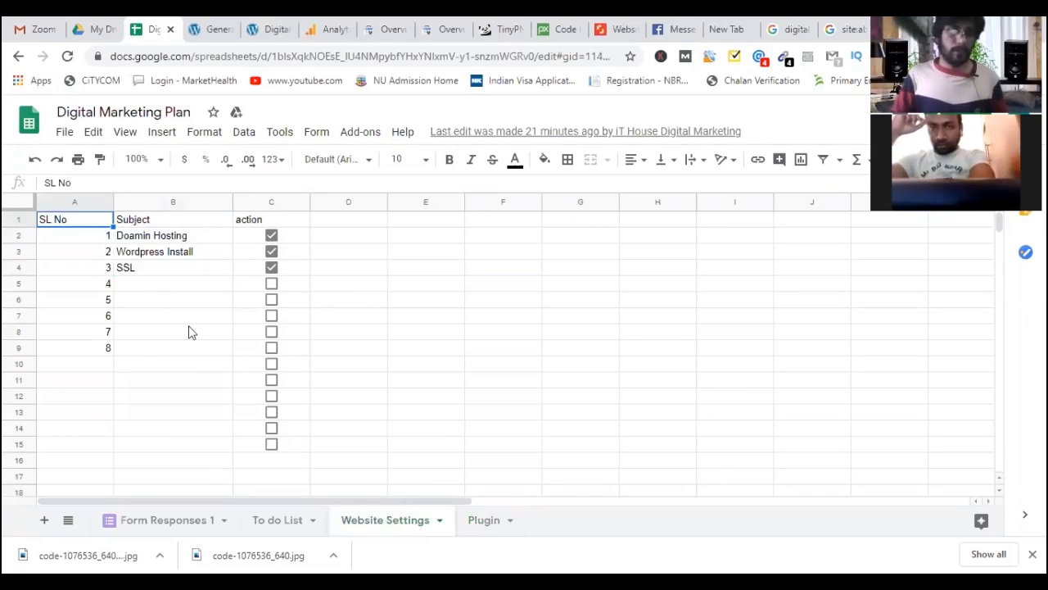
pyautogui.press('Right')
pyautogui.press('Down')
pyautogui.press('Down')
pyautogui.press('Down')
pyautogui.press('Down')
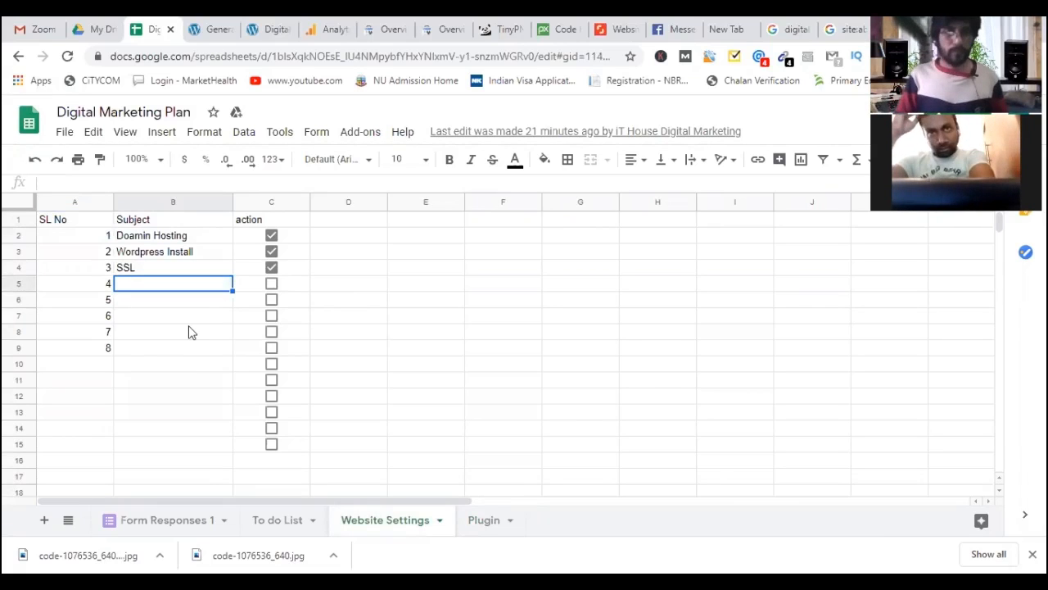
pyautogui.write('Goo')
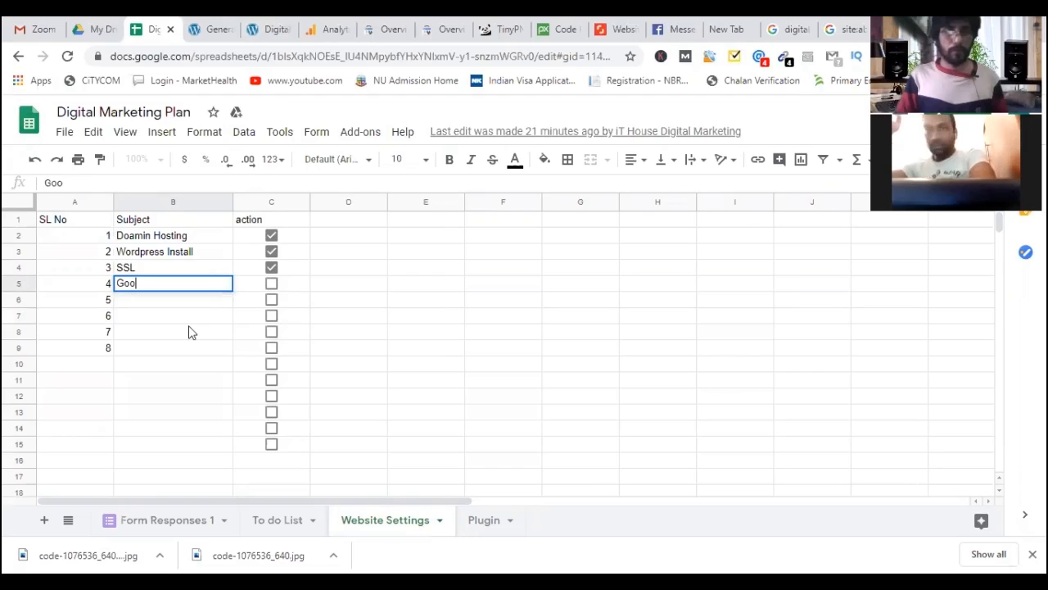
pyautogui.write('gle Con')
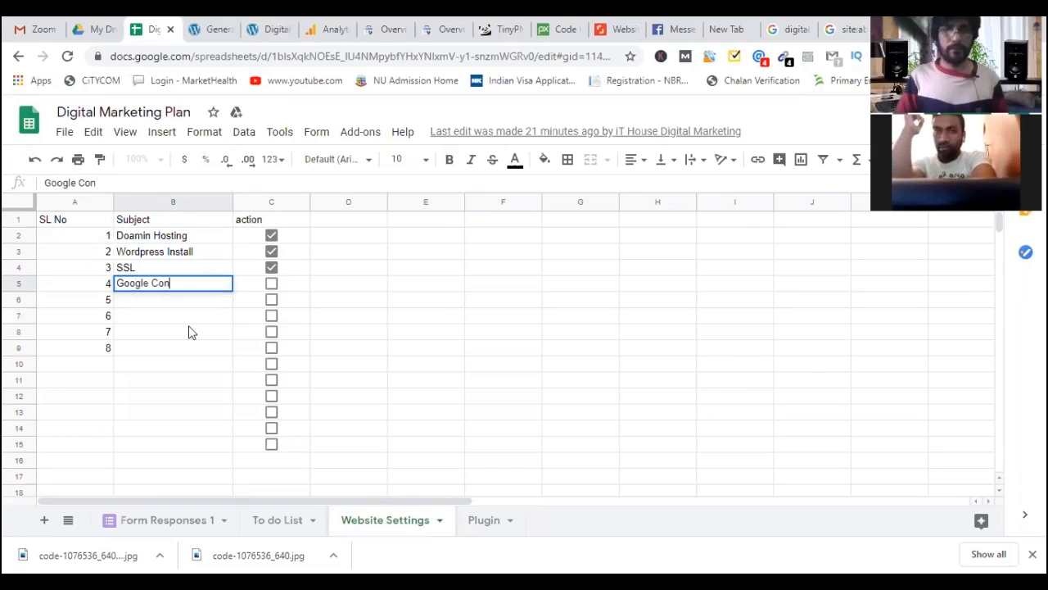
pyautogui.press('BackSpace')
pyautogui.press('BackSpace')
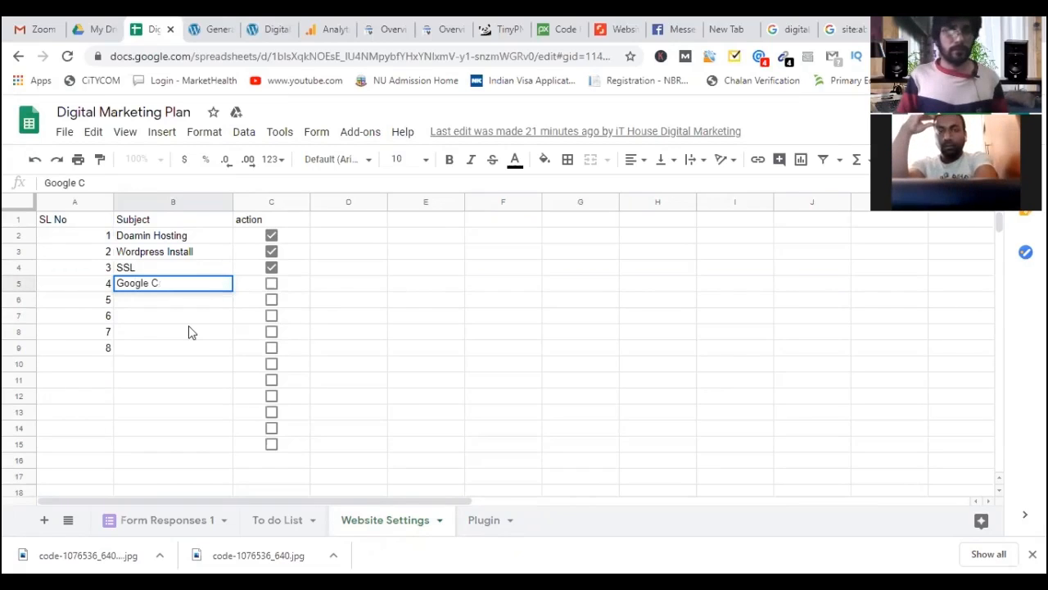
pyautogui.press('BackSpace')
pyautogui.write('Se')
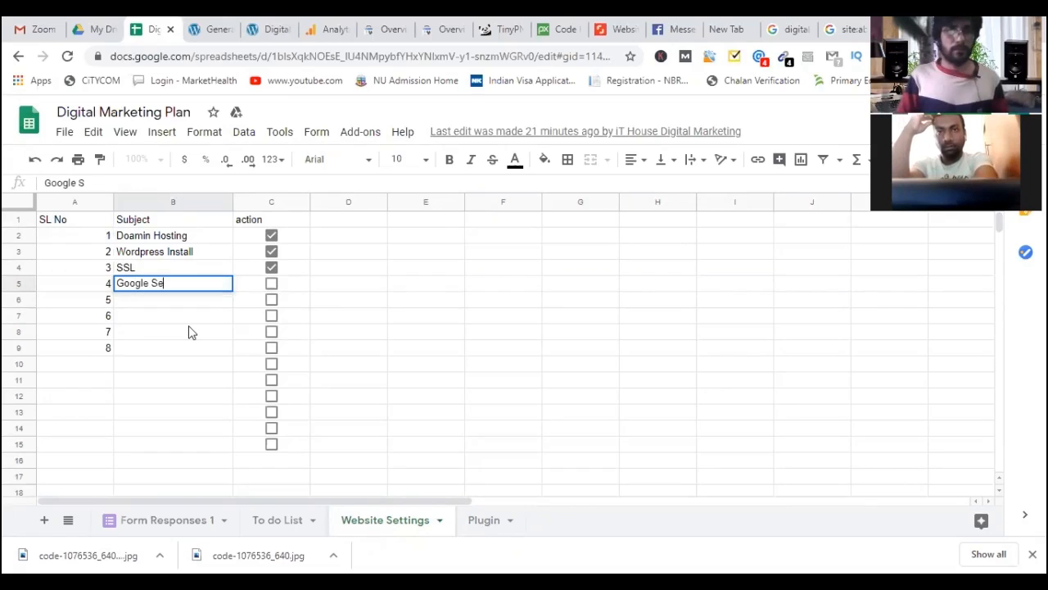
pyautogui.write('arch Conso')
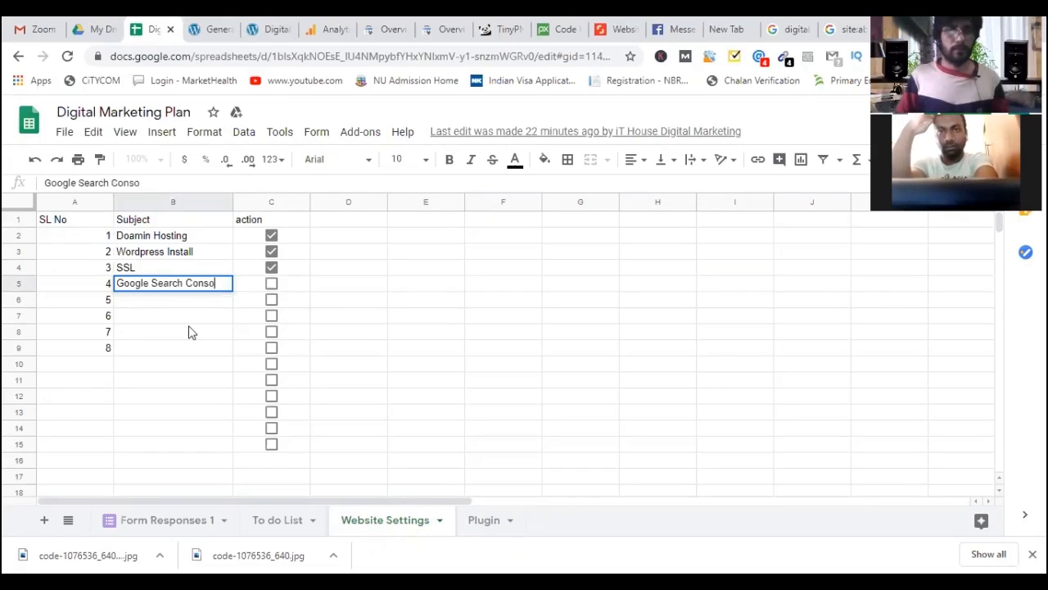
pyautogui.write('le')
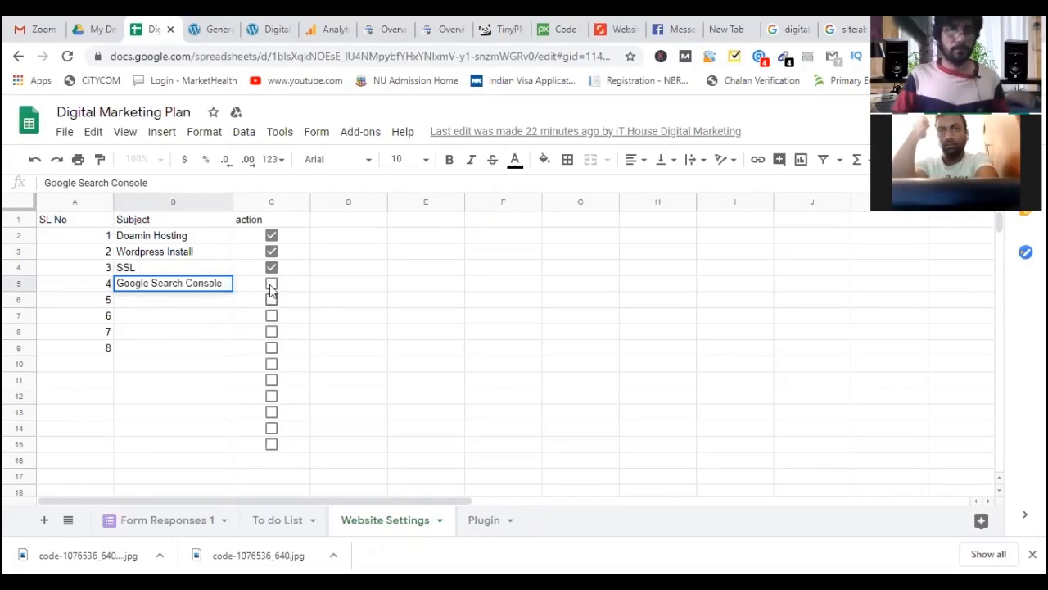
pyautogui.click(271, 285)
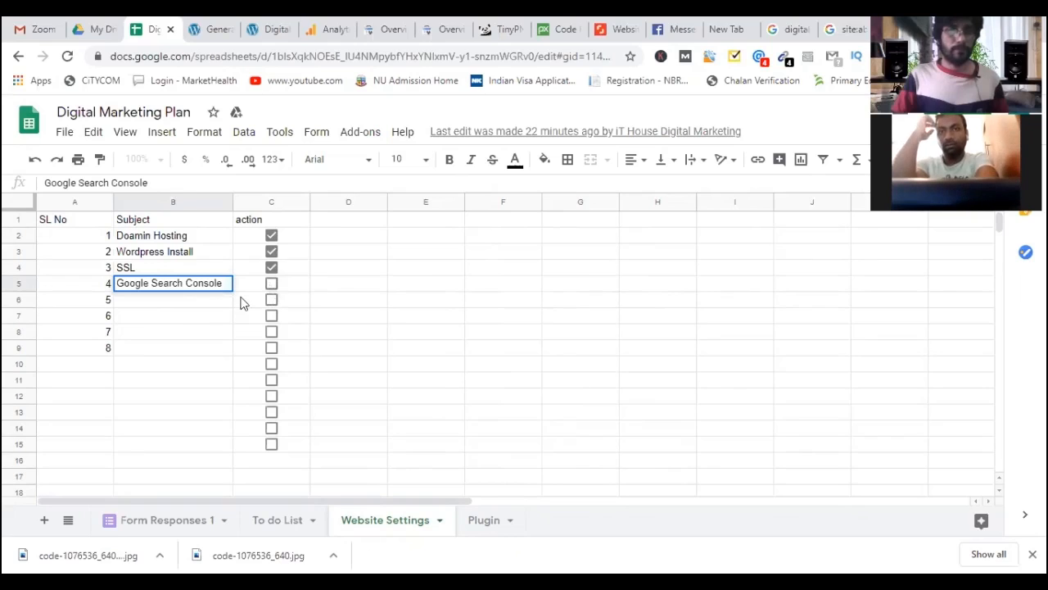
# Add 'Analytic' in B6 as item 5 and tick its checkbox.
pyautogui.click(193, 301)
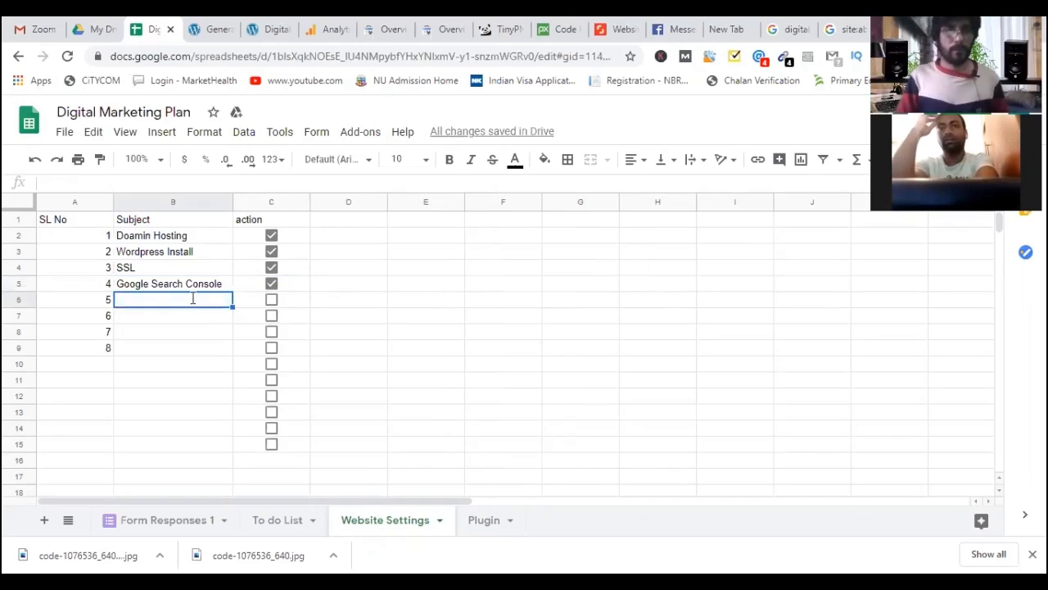
pyautogui.write('Analytic')
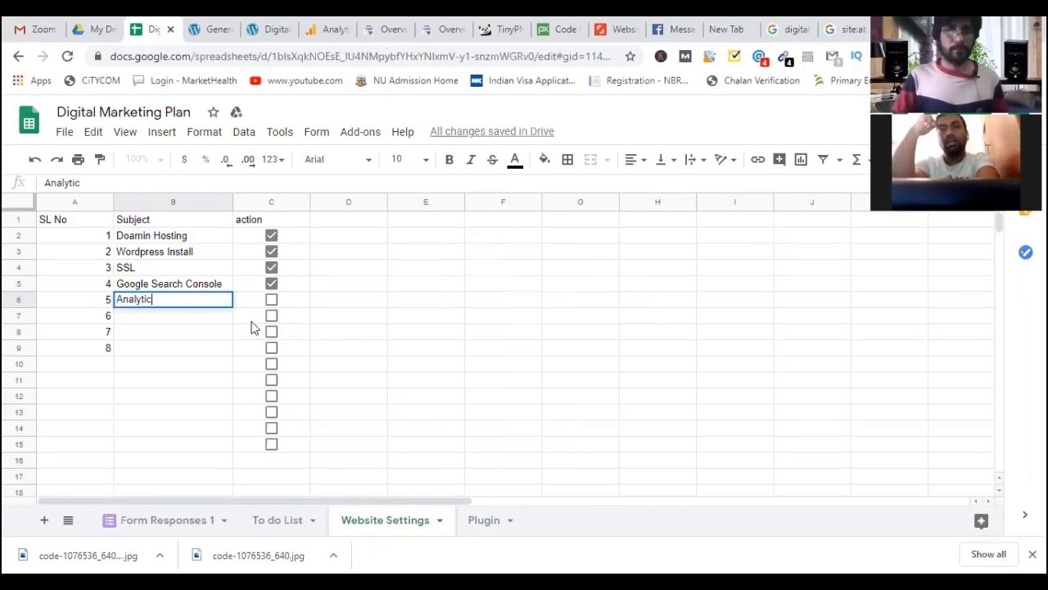
pyautogui.press('Down')
pyautogui.press('Down')
pyautogui.press('Down')
pyautogui.press('Up')
pyautogui.press('Up')
pyautogui.press('Up')
pyautogui.press('Right')
pyautogui.press('space')
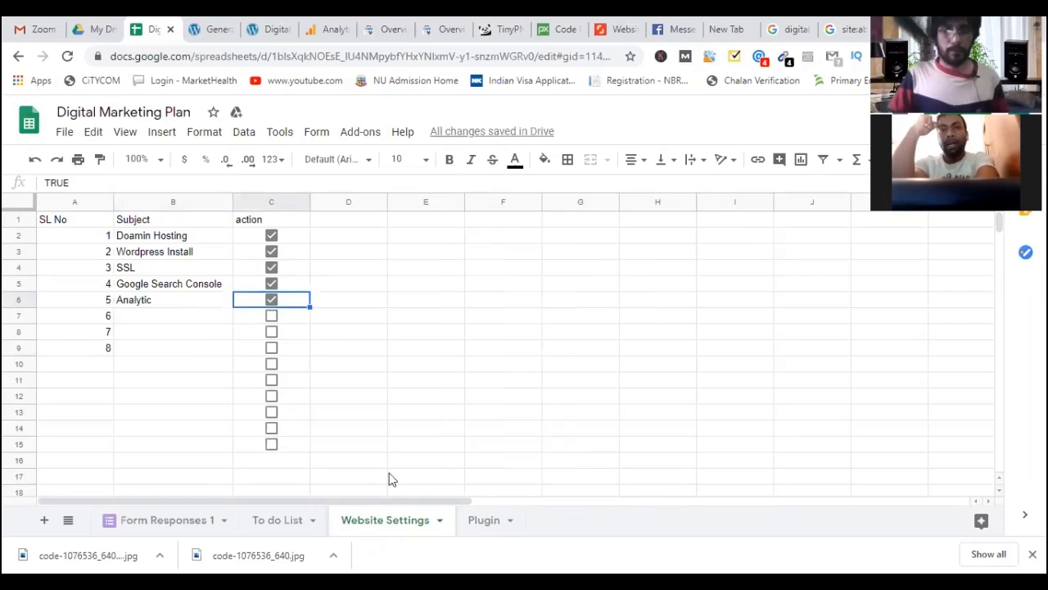
pyautogui.click(483, 521)
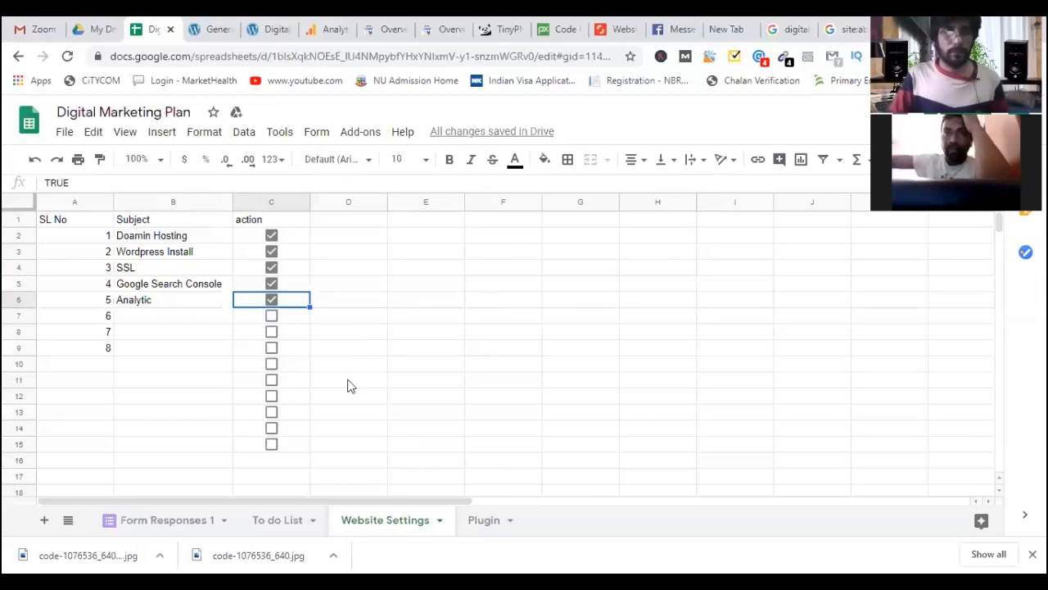
# Bring up the Plugin sheet and step from Really Simple SSL and All In One SEO to empty B4.
pyautogui.click(348, 347)
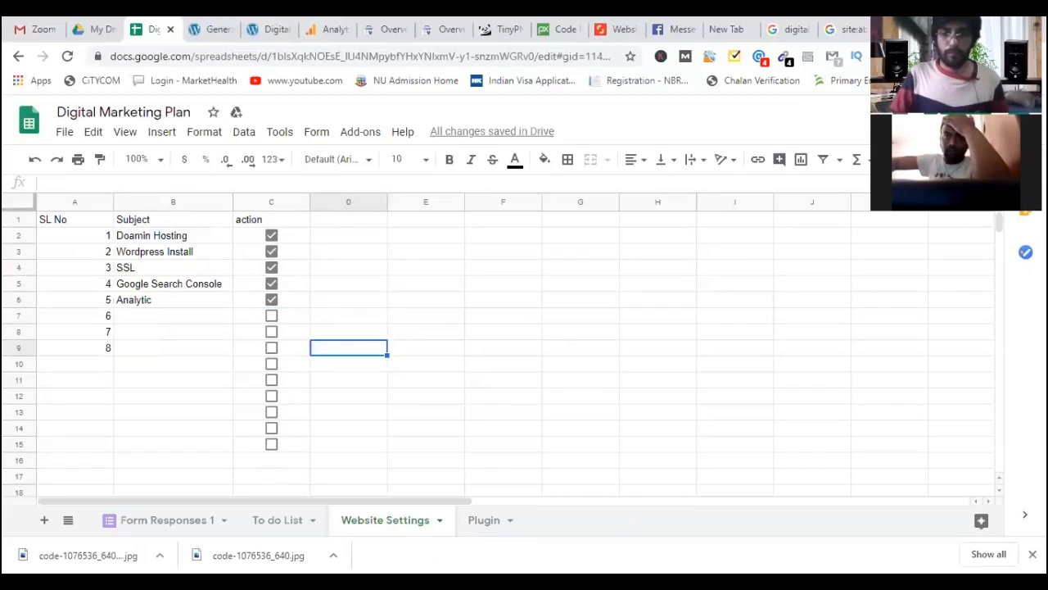
pyautogui.click(217, 33)
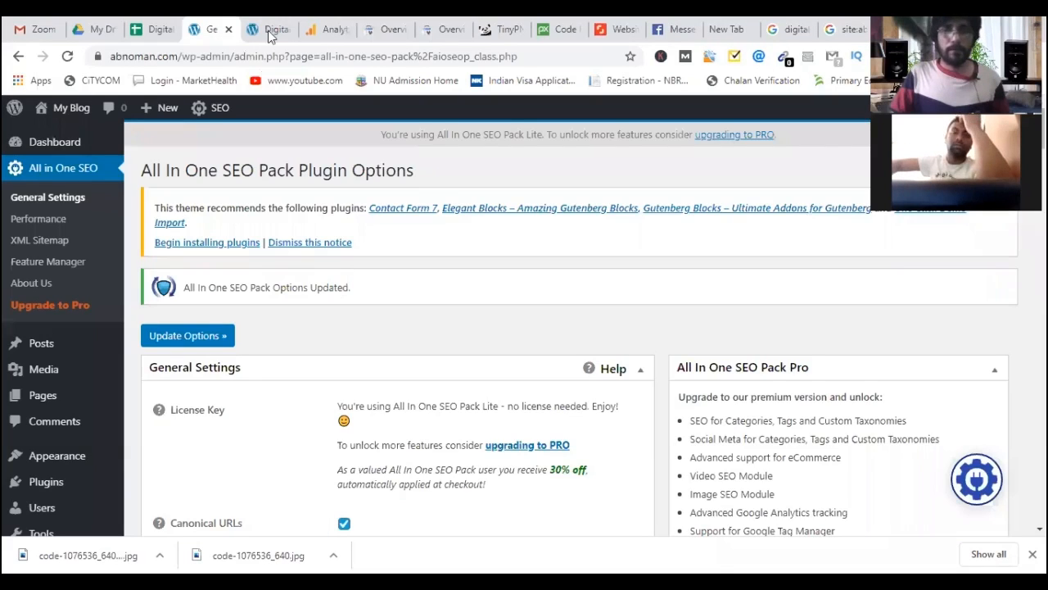
pyautogui.hotkey('ctrl', 'Tab')
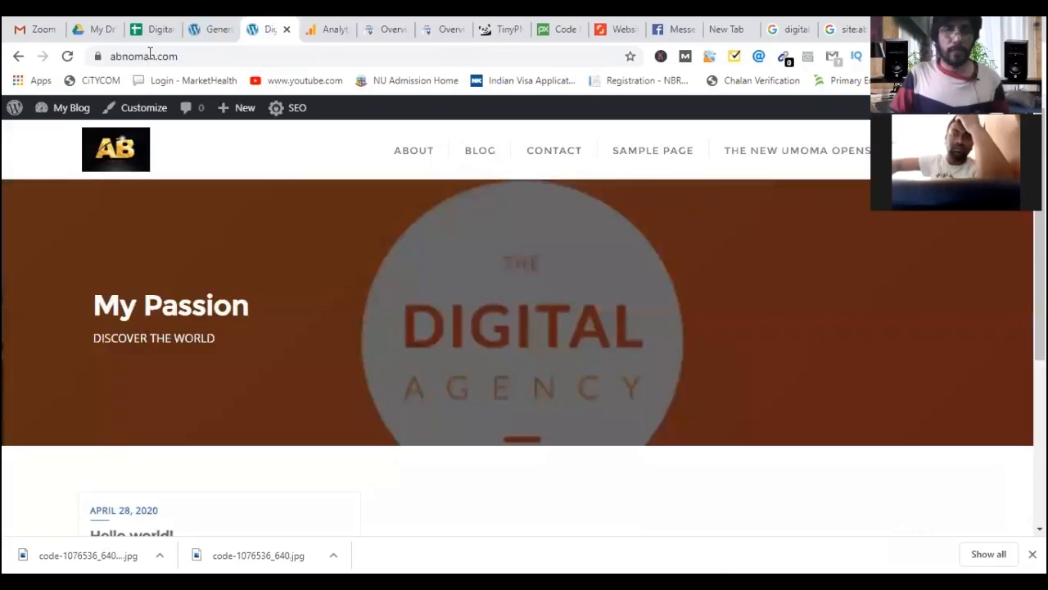
pyautogui.click(152, 31)
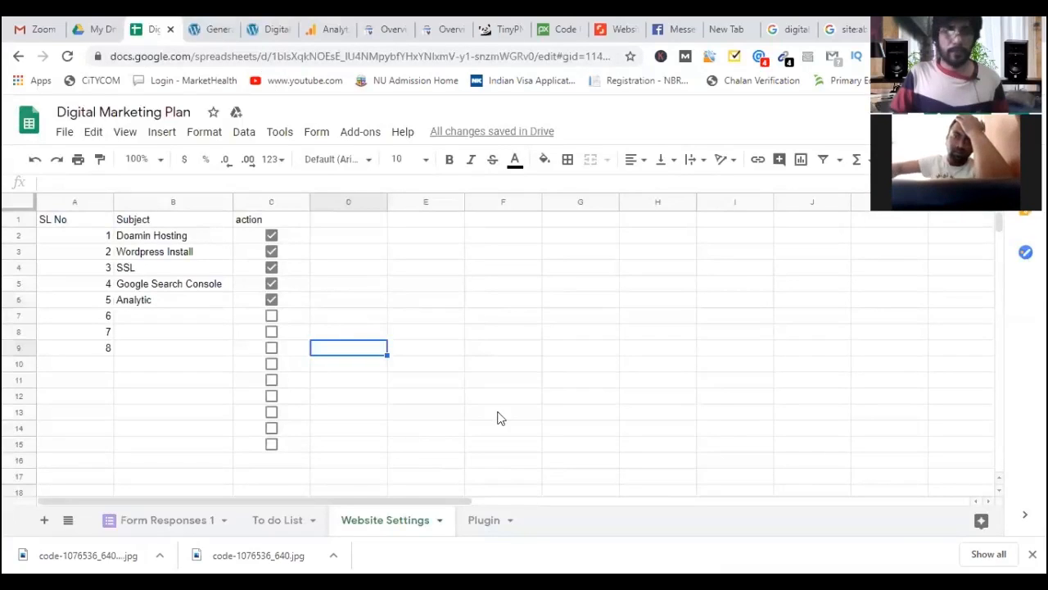
pyautogui.click(471, 519)
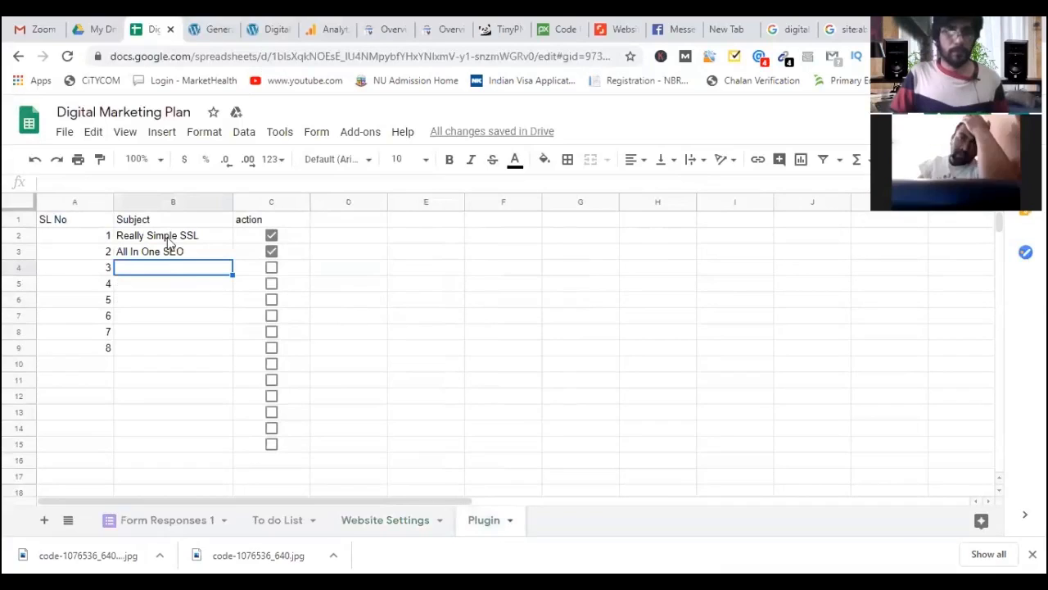
pyautogui.press('Up')
pyautogui.press('Up')
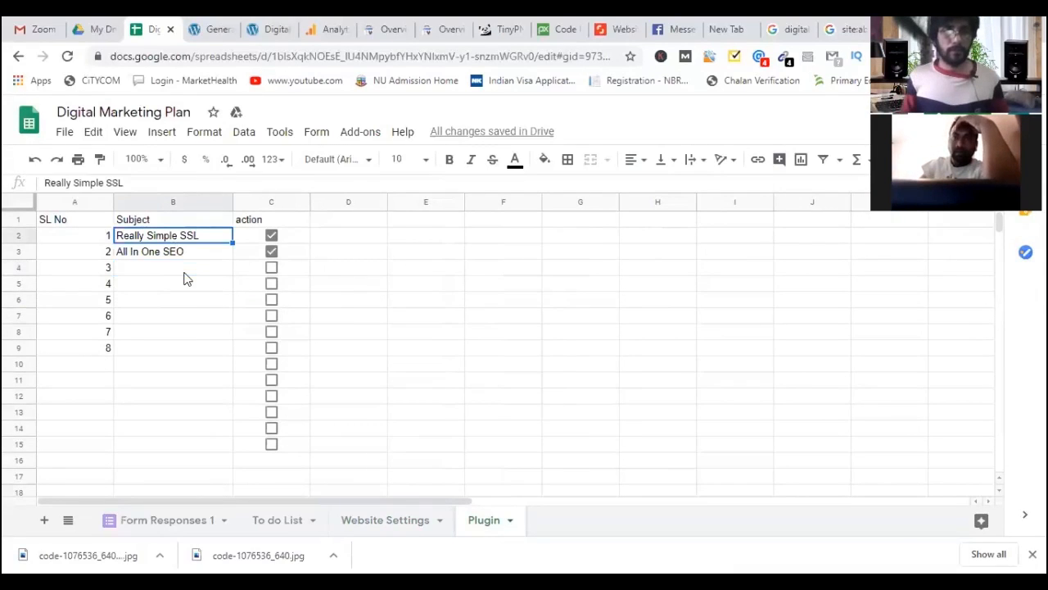
pyautogui.press('Down')
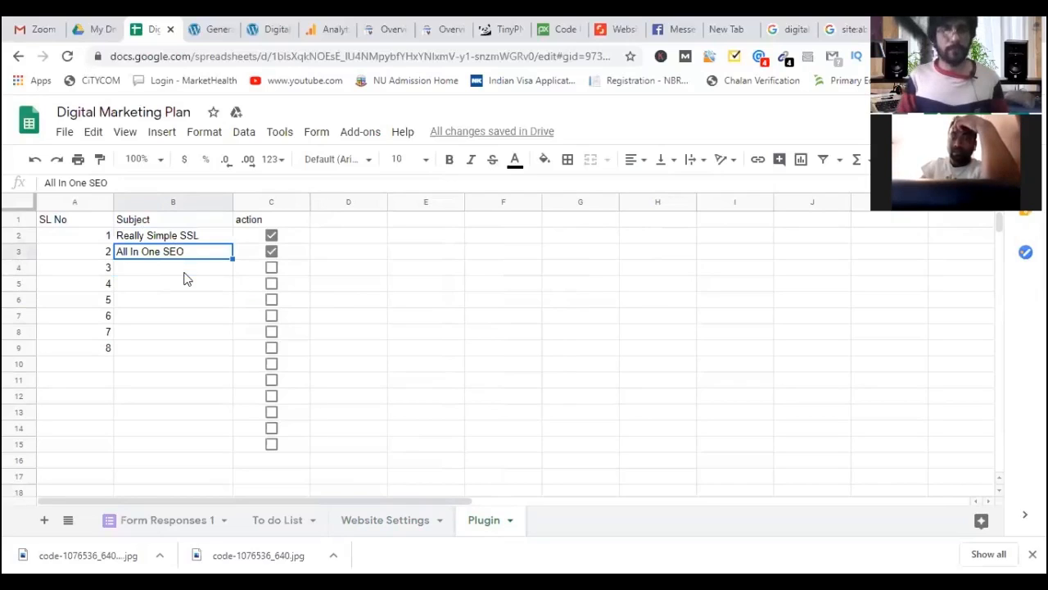
pyautogui.press('Down')
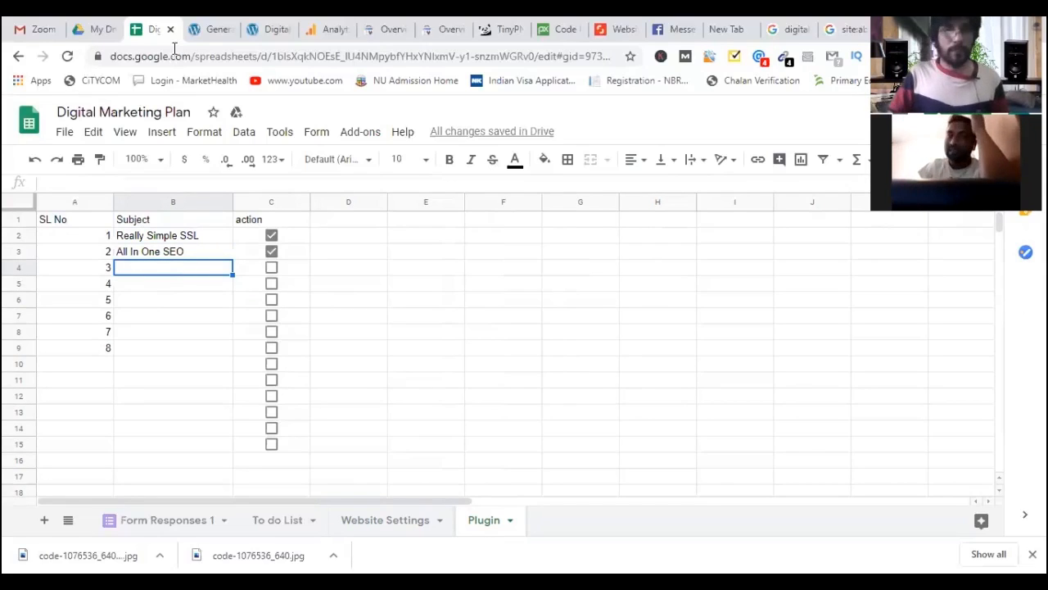
# Open WordPress's Installed Plugins page and review the five plugins, including Insert Headers and Footers.
pyautogui.click(211, 30)
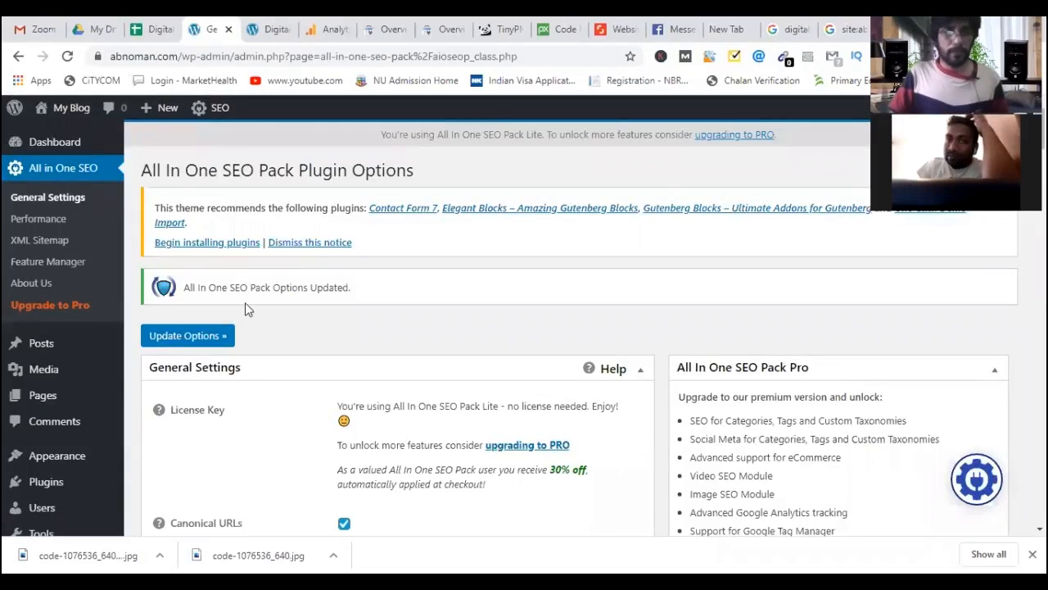
pyautogui.scroll(-3, 246, 320)
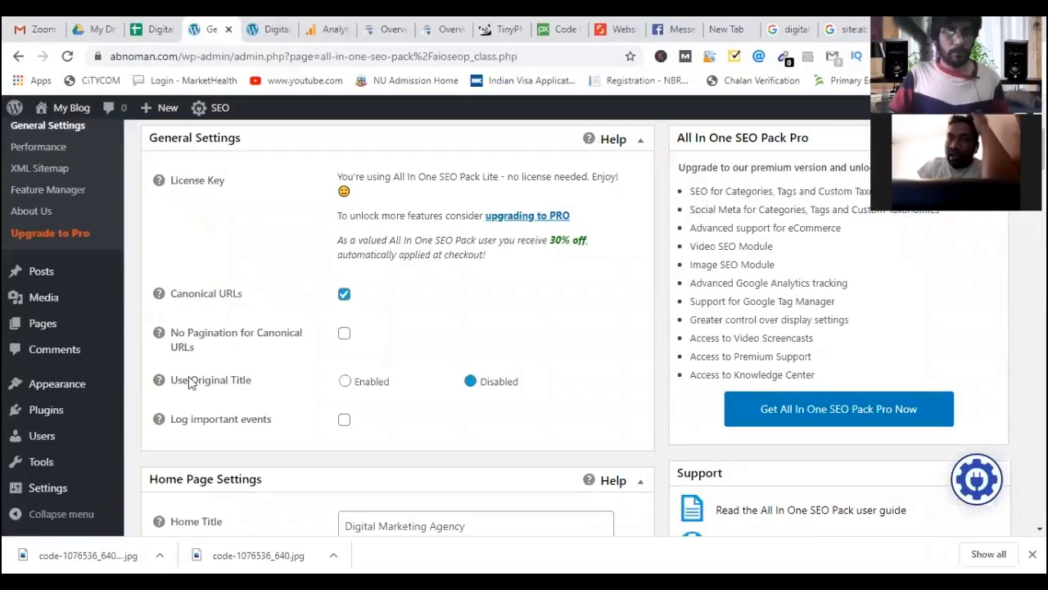
pyautogui.scroll(-3, 184, 357)
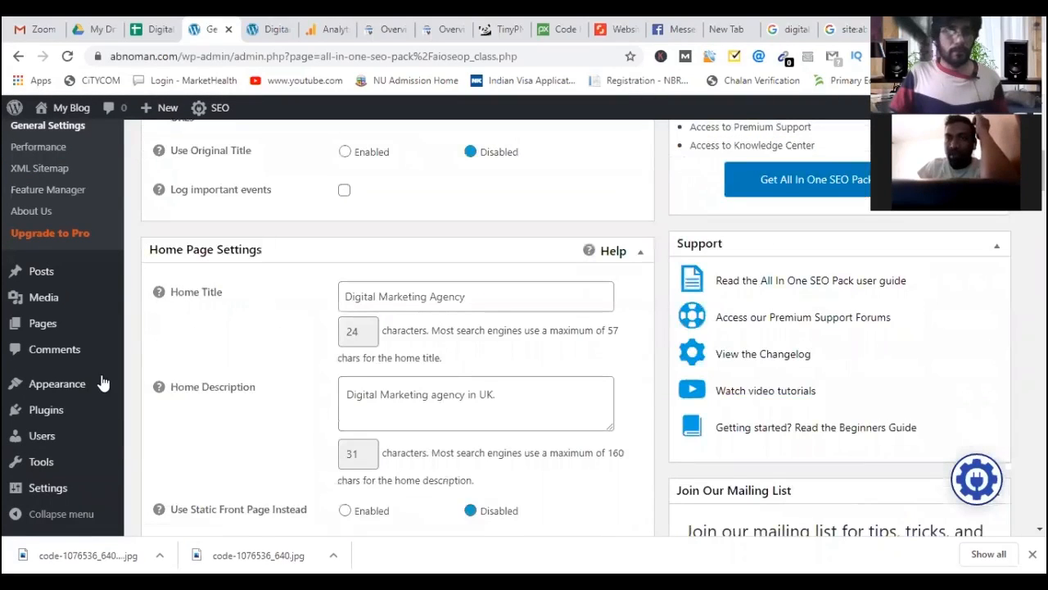
pyautogui.click(173, 412)
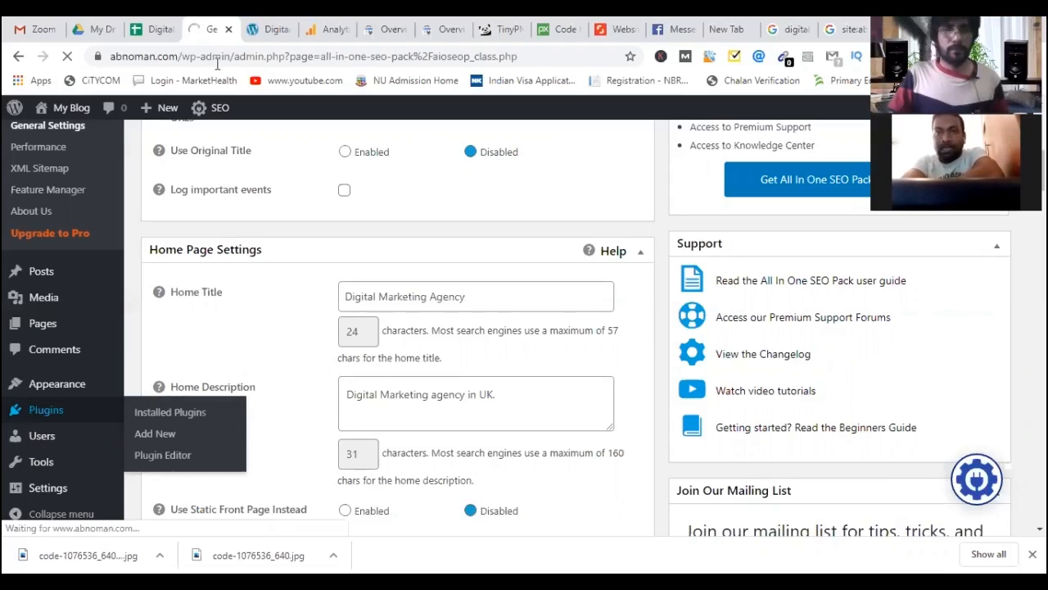
pyautogui.hotkey('ctrl', 'Tab')
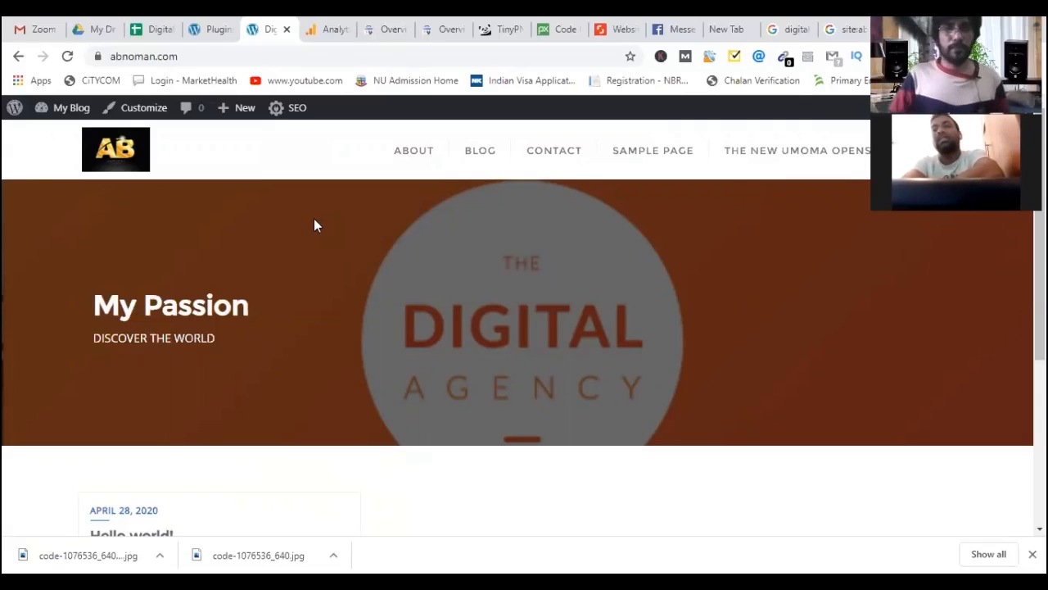
pyautogui.click(209, 29)
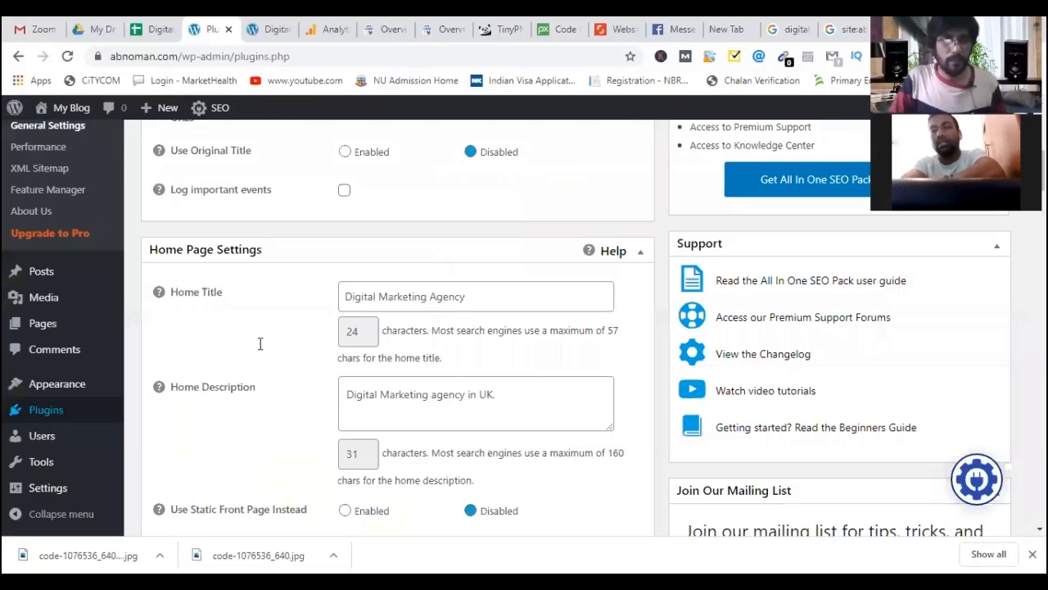
pyautogui.scroll(-2, 328, 386)
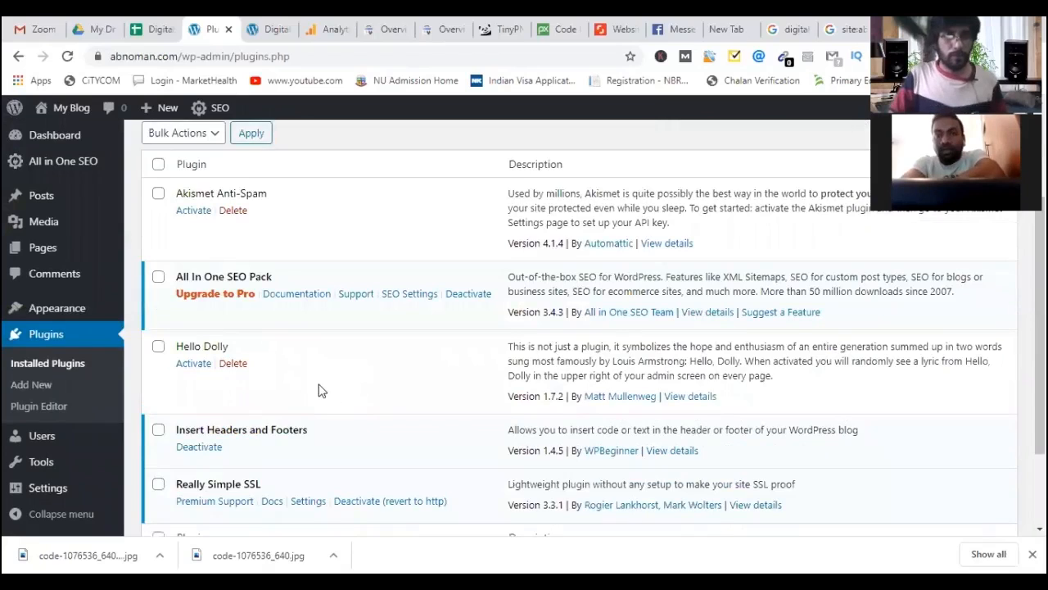
pyautogui.scroll(-1, 307, 373)
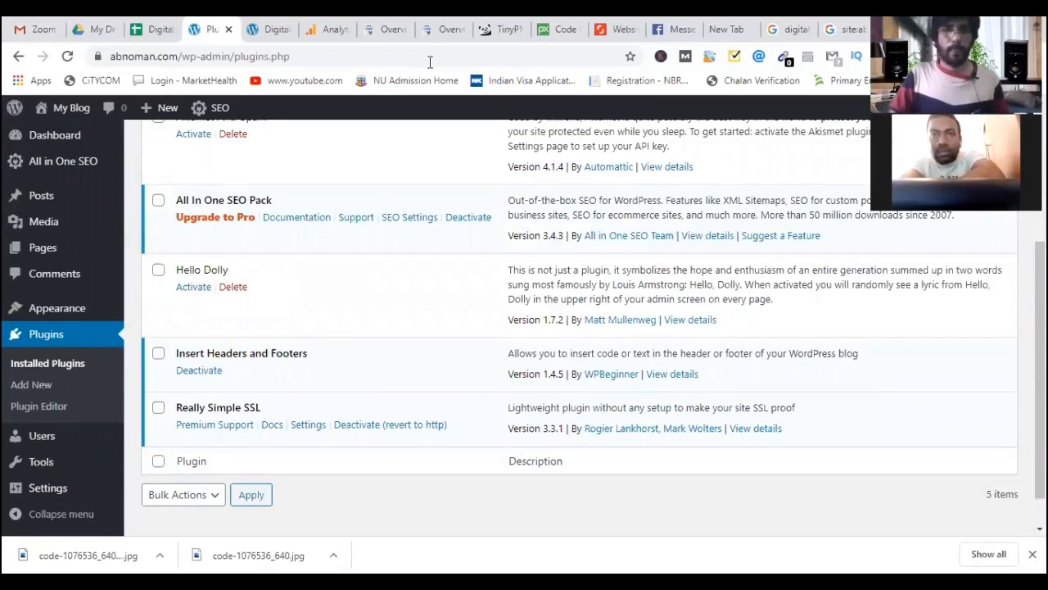
# Enter 'Insett Header & Footer' in B4 of the Plugin sheet as plugin 3.
pyautogui.hotkey('ctrl', 'pageup')
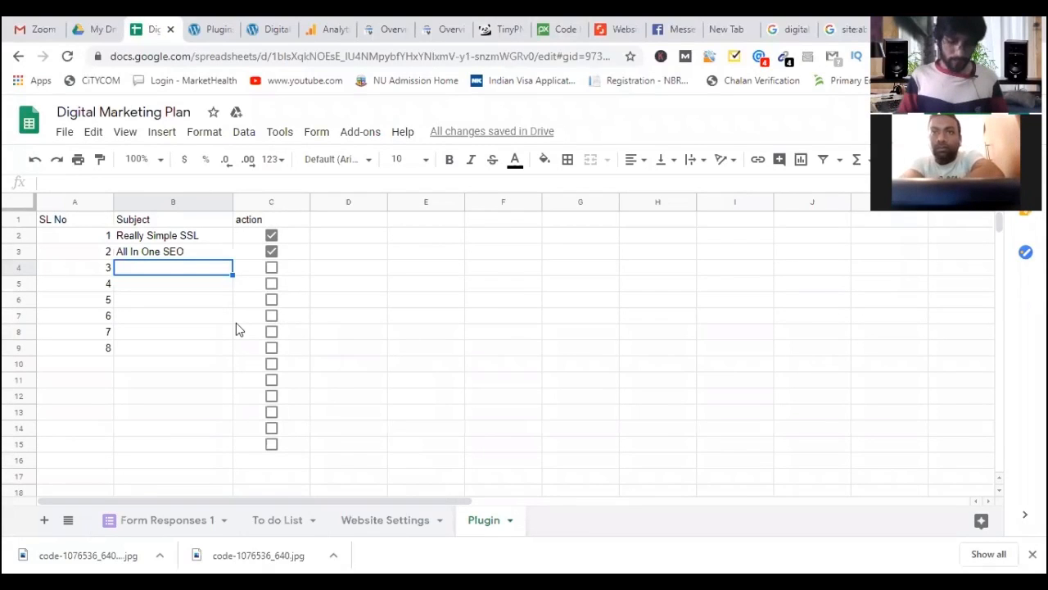
pyautogui.write('Insett')
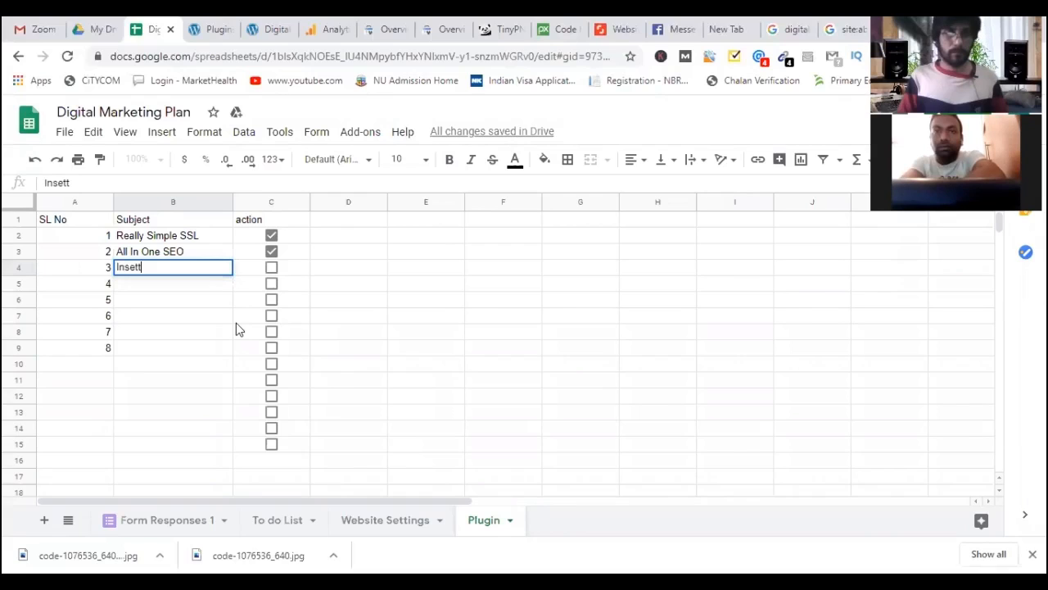
pyautogui.write(' Header ')
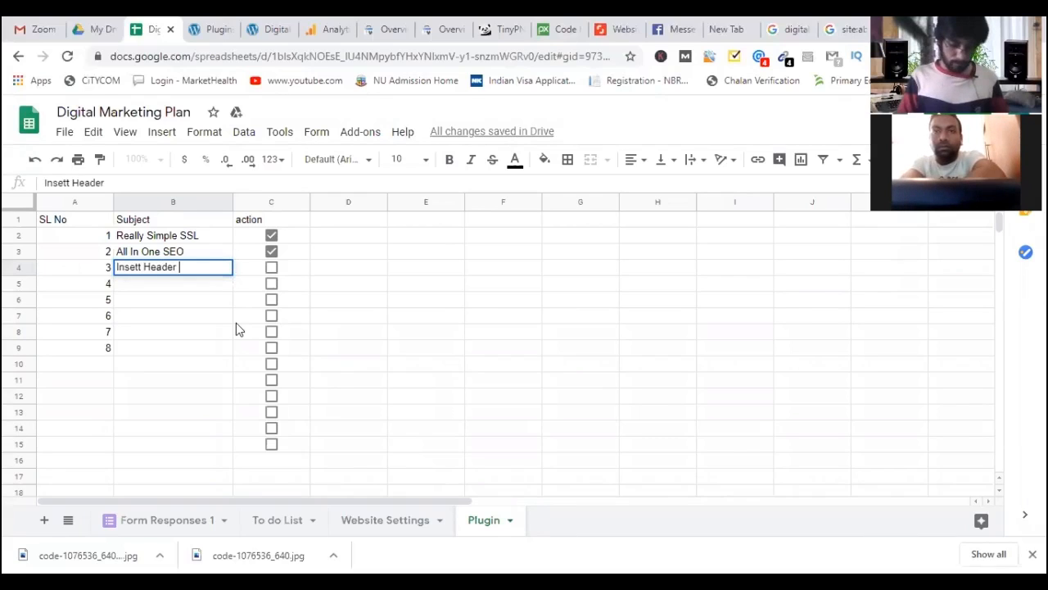
pyautogui.write('& Footer')
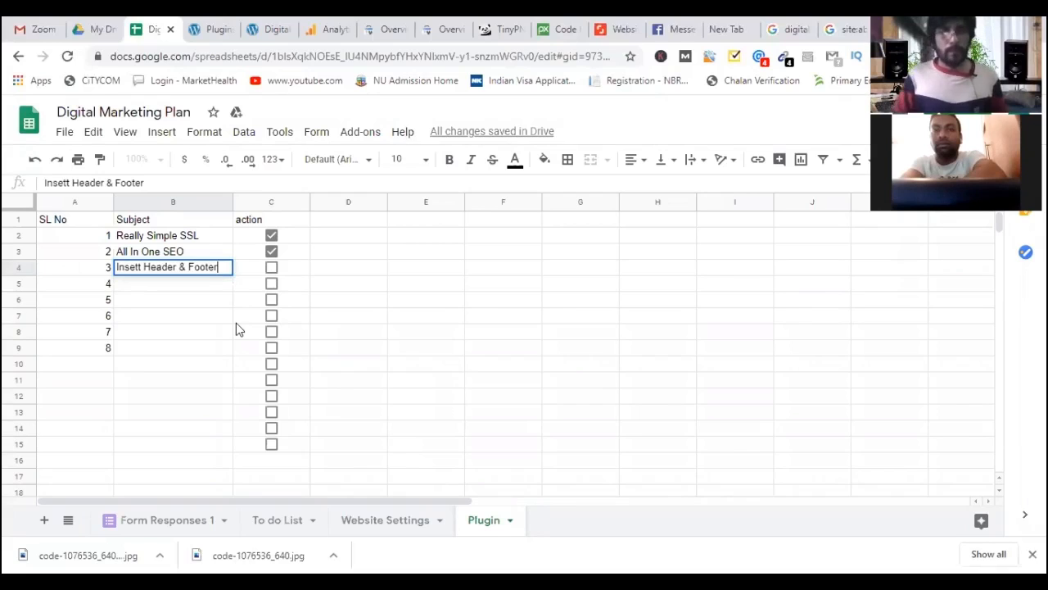
pyautogui.press('Return')
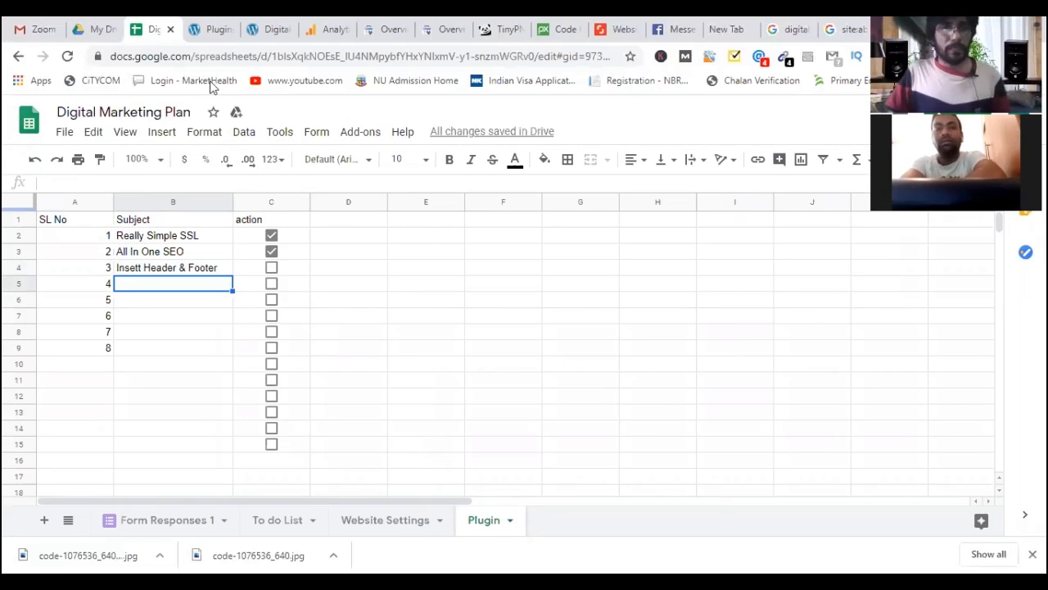
# Check the Analytics realtime report, then return to WordPress's list of 5 installed plugins.
pyautogui.click(214, 30)
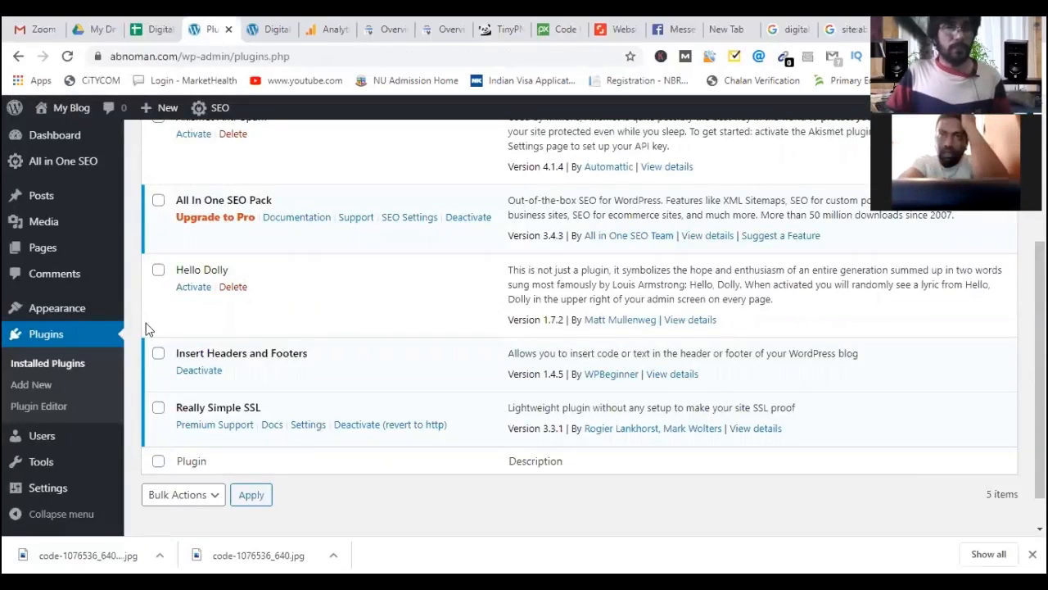
pyautogui.scroll(3, 148, 328)
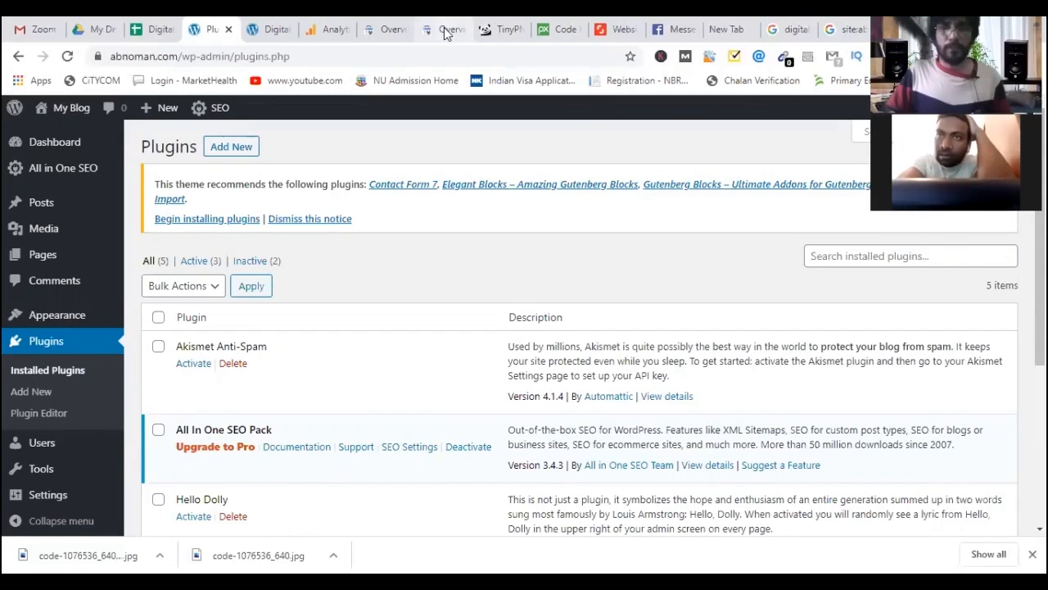
pyautogui.click(332, 31)
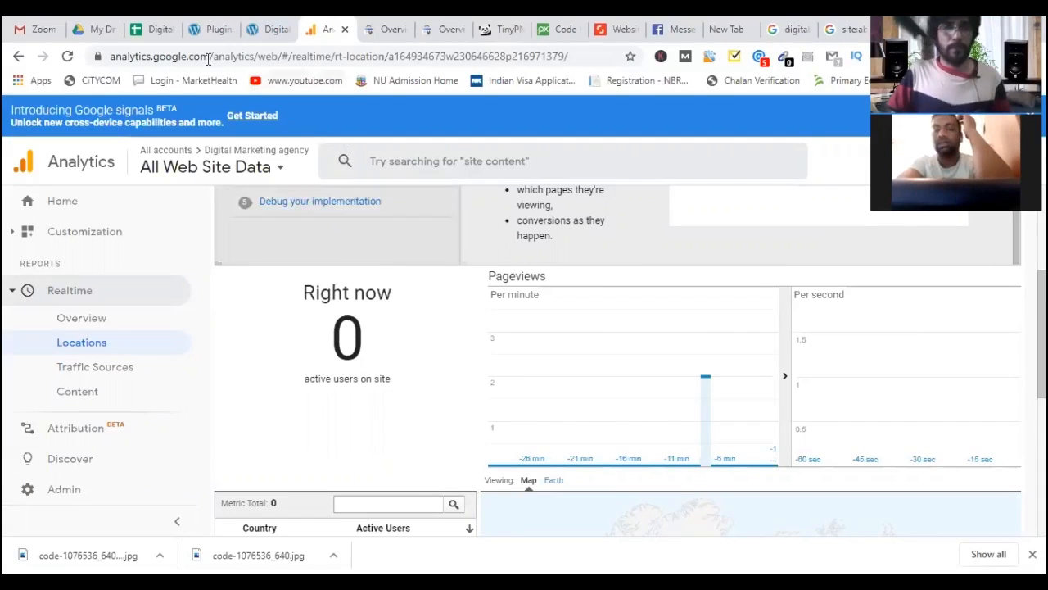
pyautogui.click(203, 32)
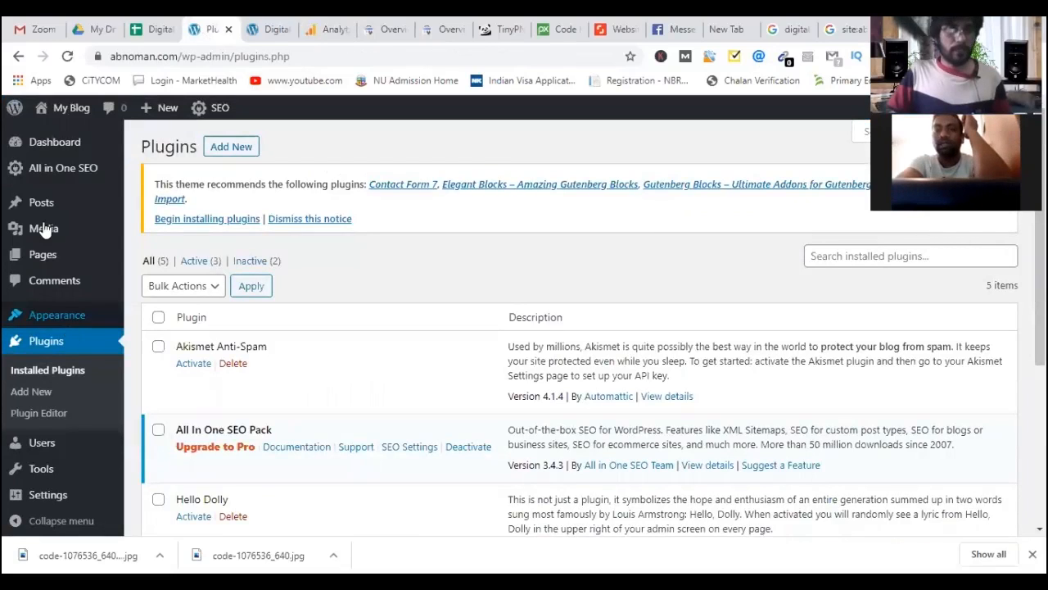
pyautogui.moveTo(33, 171)
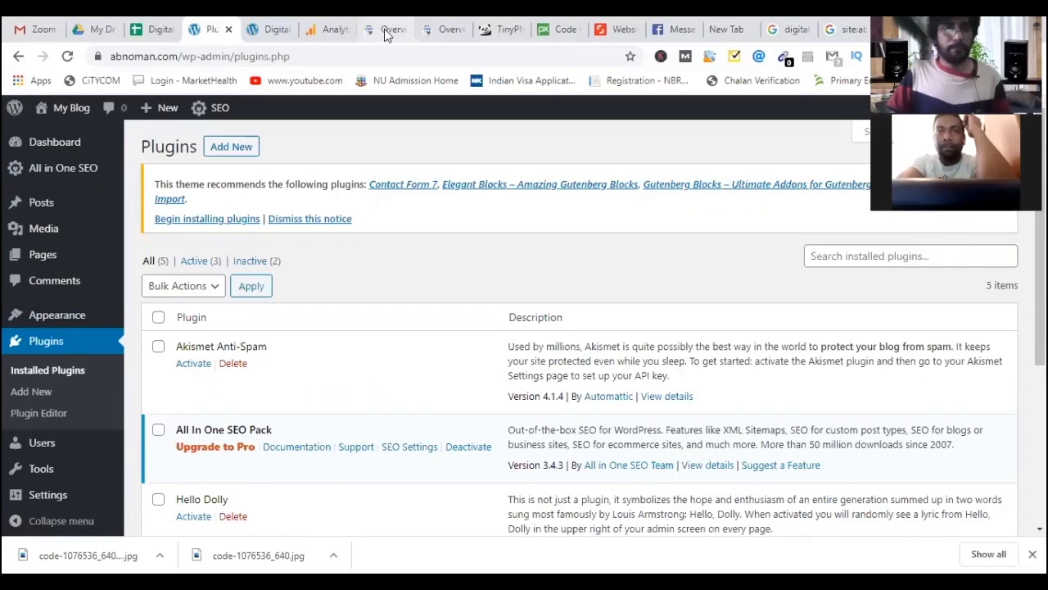
# Copy the google-site-verification meta tag from the Insert Headers and Footers header scripts.
pyautogui.click(181, 455)
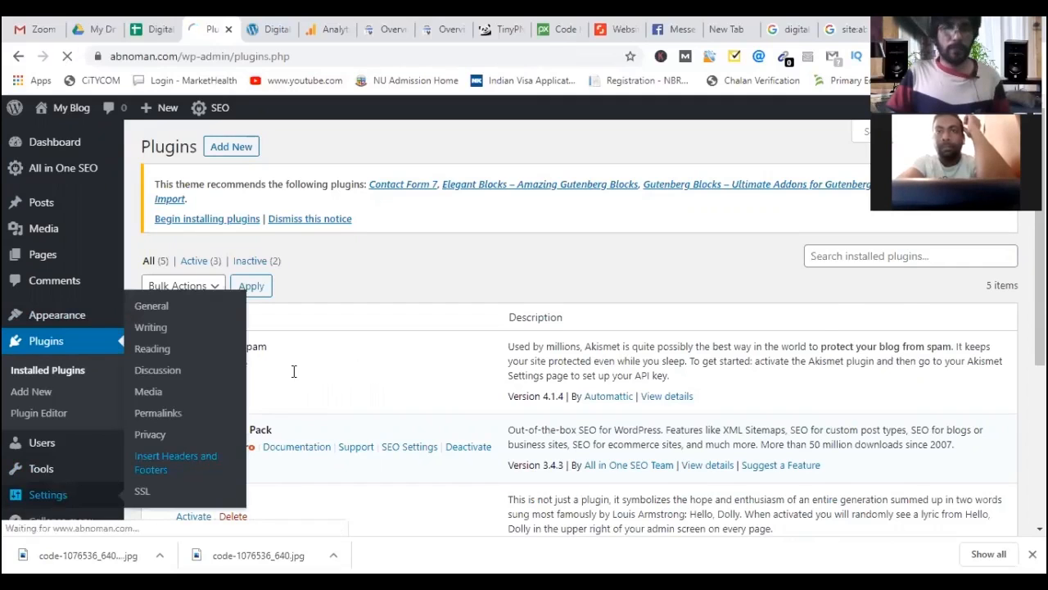
pyautogui.tripleClick(303, 318)
pyautogui.hotkey('ctrl', 'c')
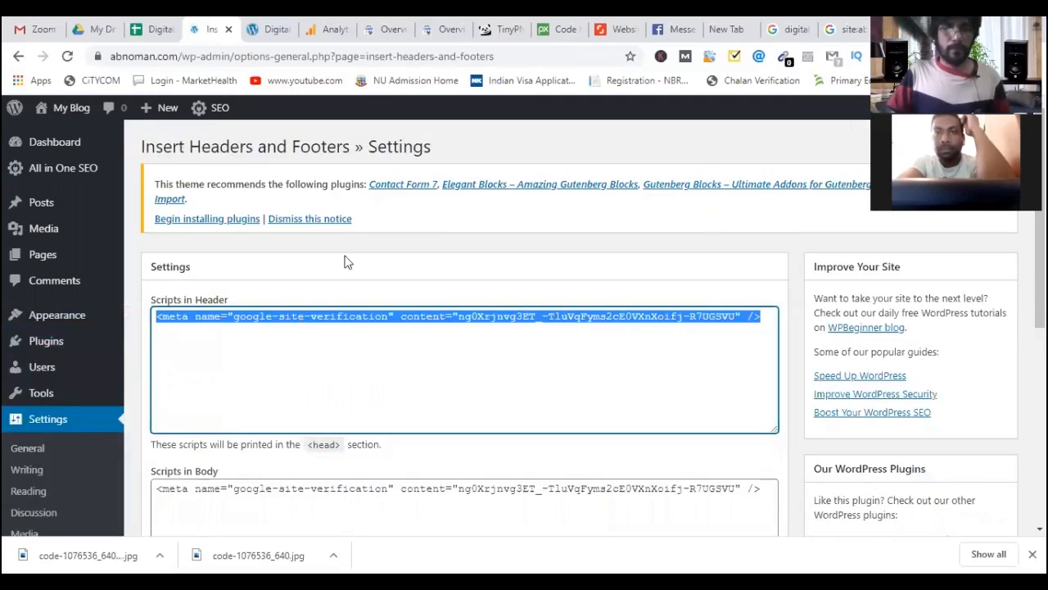
pyautogui.press('Menu')
pyautogui.click(360, 93)
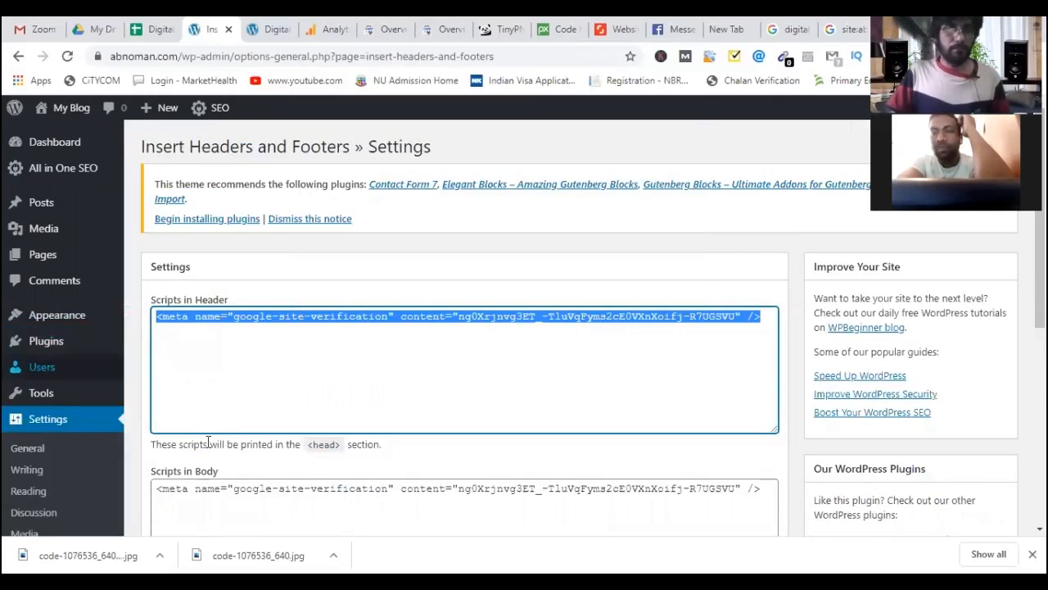
pyautogui.click(82, 174)
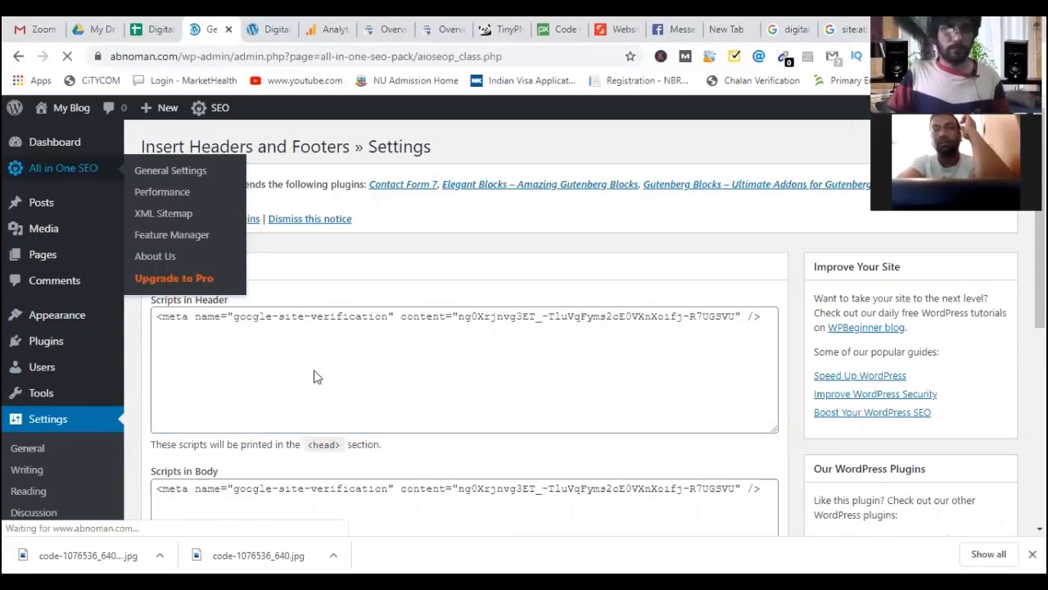
# Paste the verification meta tag into All in One SEO's Google Search Console webmaster field.
pyautogui.scroll(-3, 314, 411)
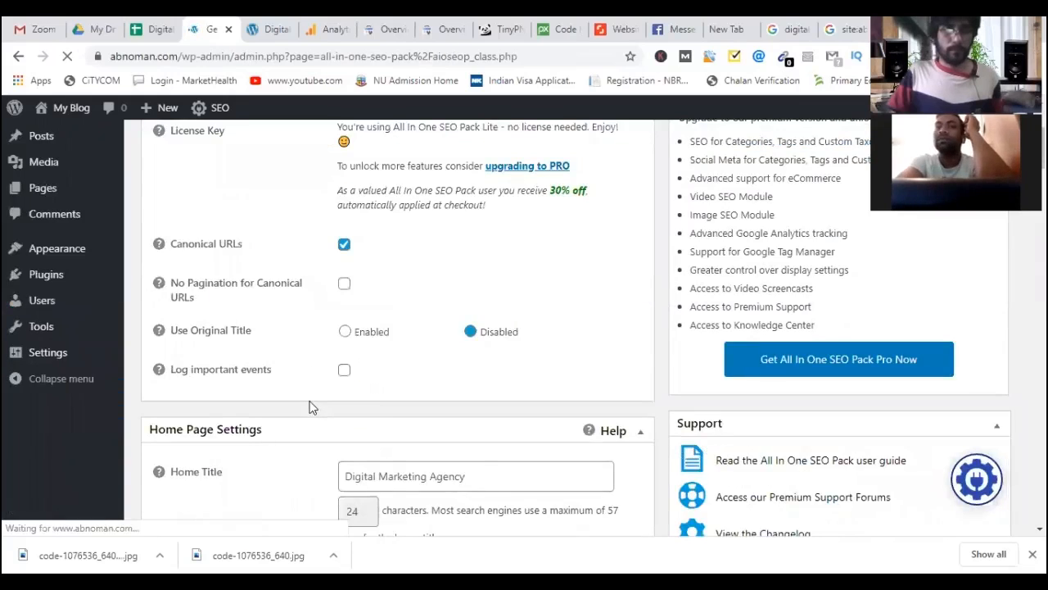
pyautogui.scroll(-3, 286, 363)
pyautogui.scroll(-4, 278, 337)
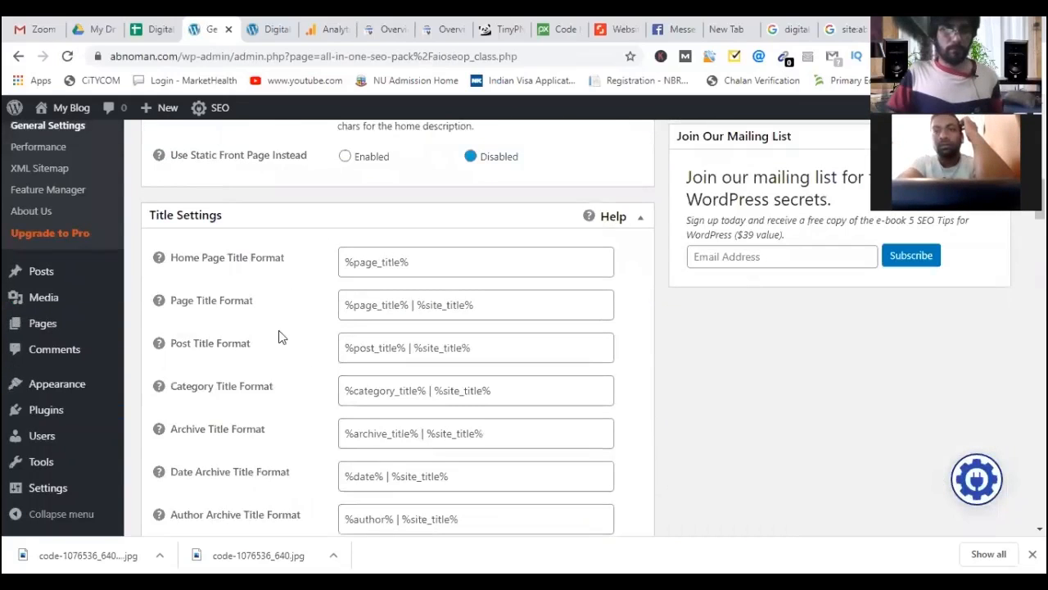
pyautogui.scroll(-3, 278, 337)
pyautogui.scroll(-4, 356, 386)
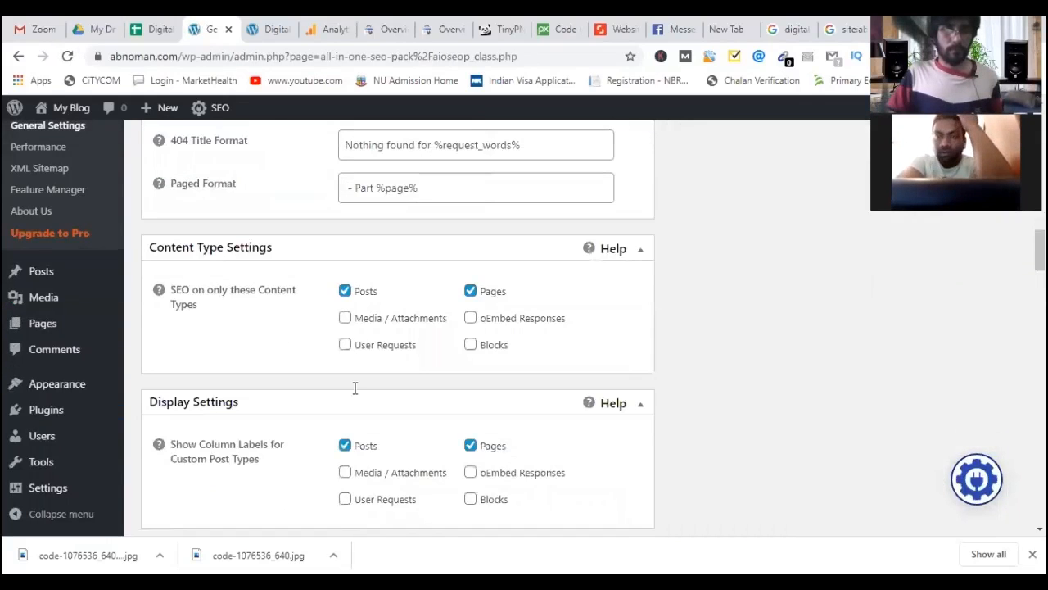
pyautogui.scroll(-3, 357, 387)
pyautogui.click(459, 395)
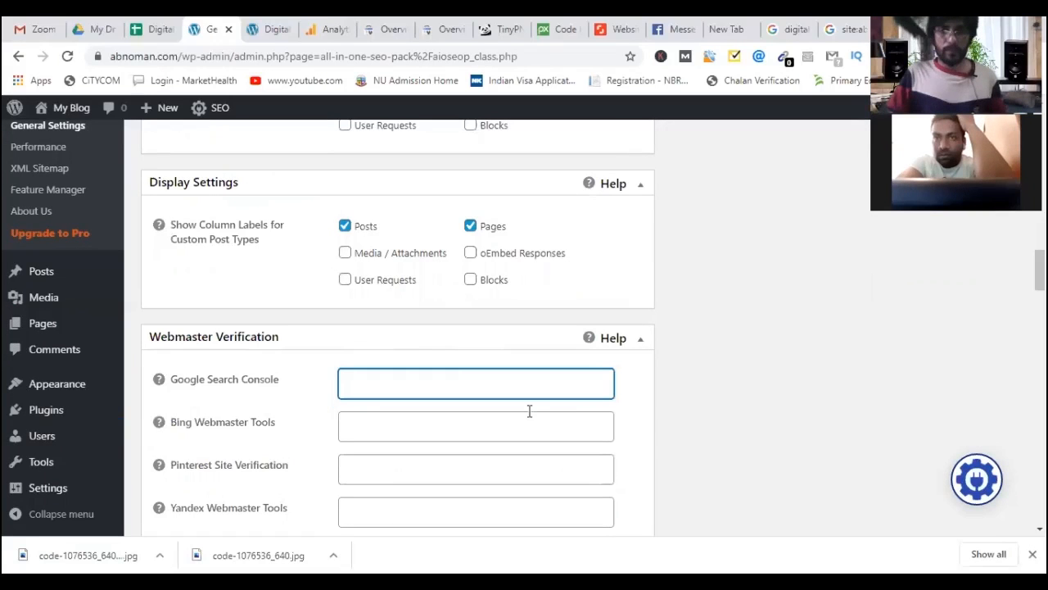
pyautogui.hotkey('ctrl', 'v')
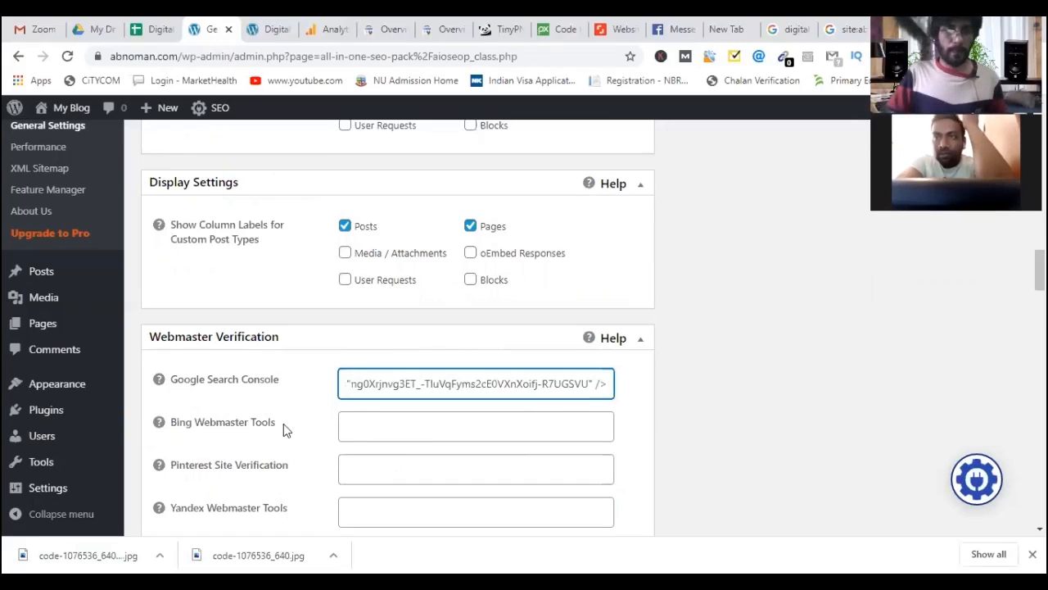
# Save the updated All in One SEO options and glance at the abnoman.com homepage.
pyautogui.scroll(-1, 280, 426)
pyautogui.scroll(-2, 280, 425)
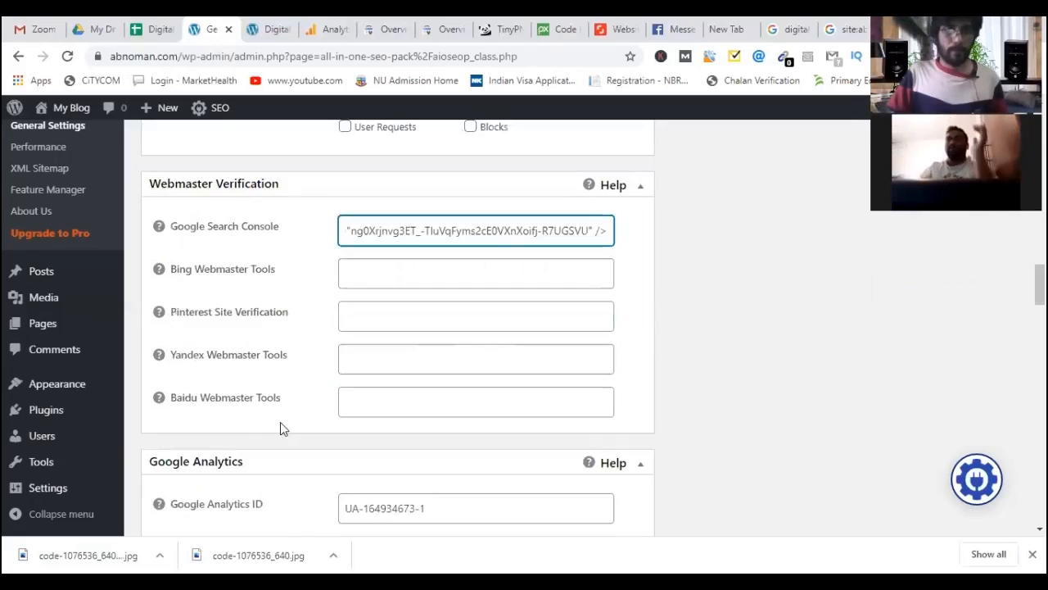
pyautogui.scroll(-5, 280, 426)
pyautogui.scroll(-5, 280, 425)
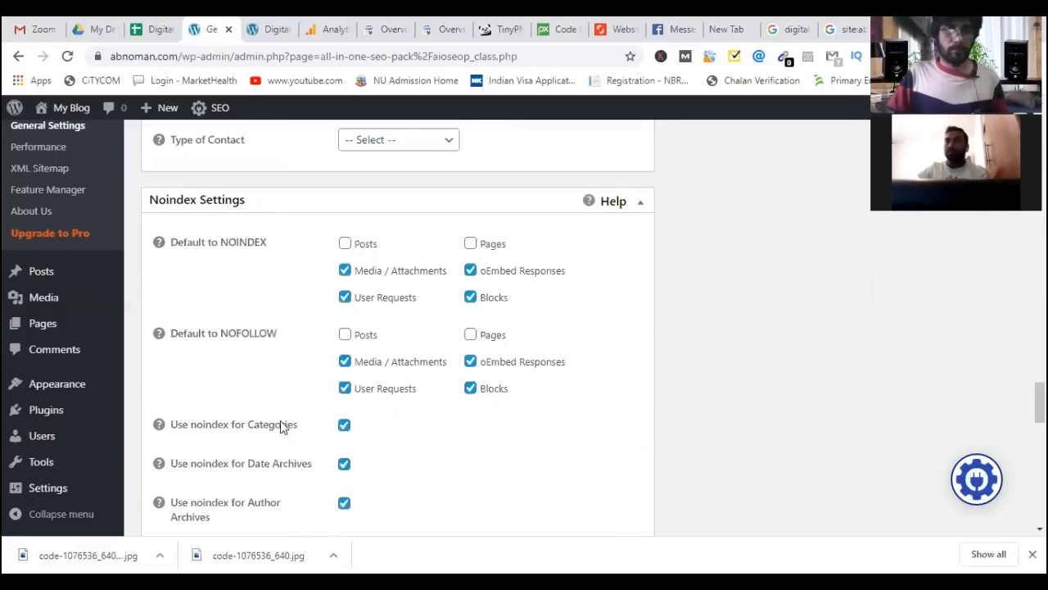
pyautogui.scroll(-5, 281, 426)
pyautogui.scroll(-5, 231, 442)
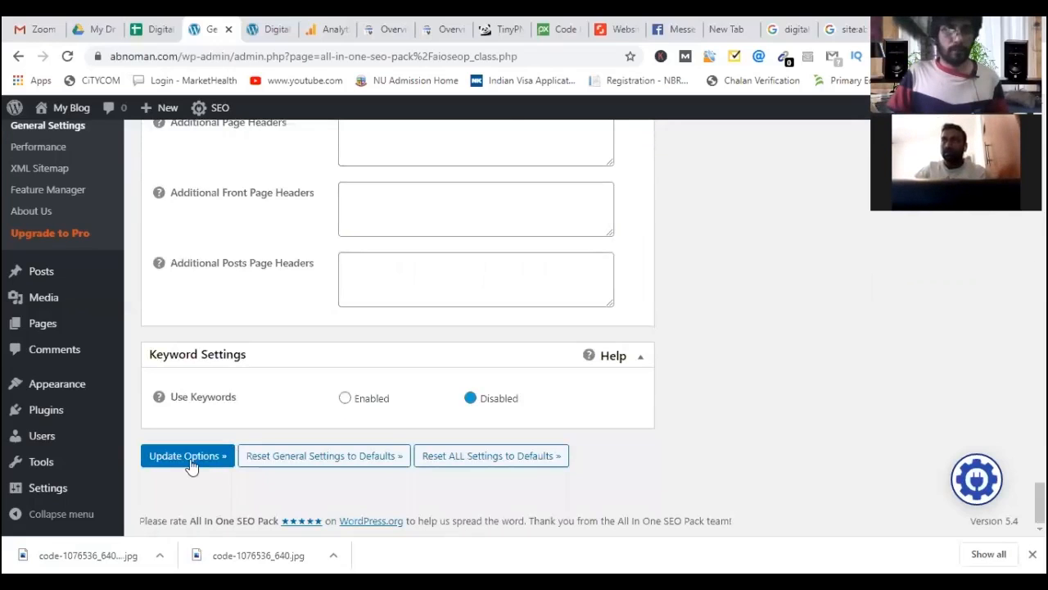
pyautogui.click(192, 457)
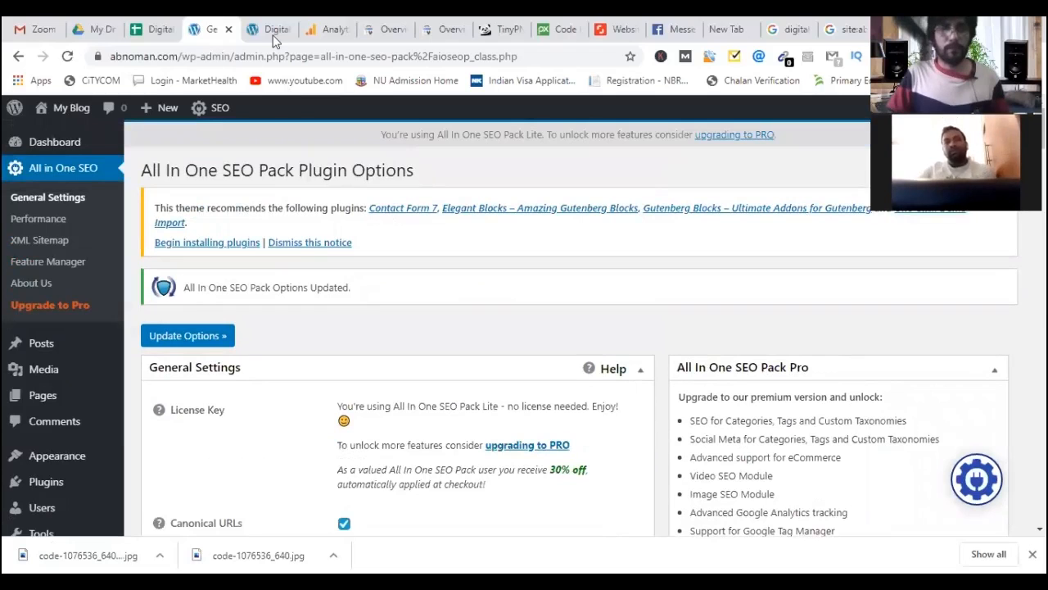
pyautogui.click(272, 29)
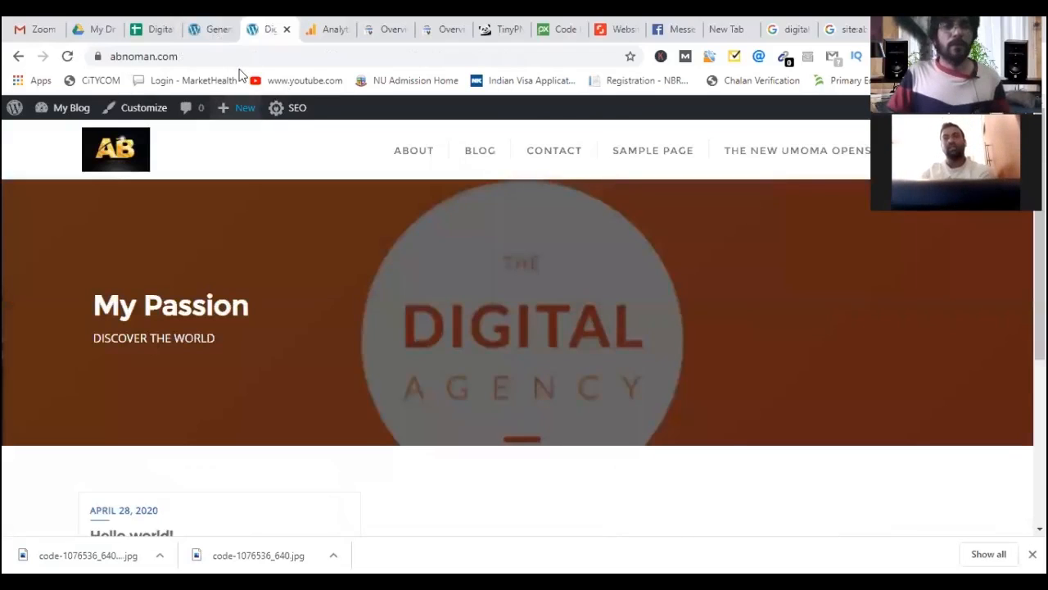
pyautogui.hotkey('ctrl', 'shift', 'Tab')
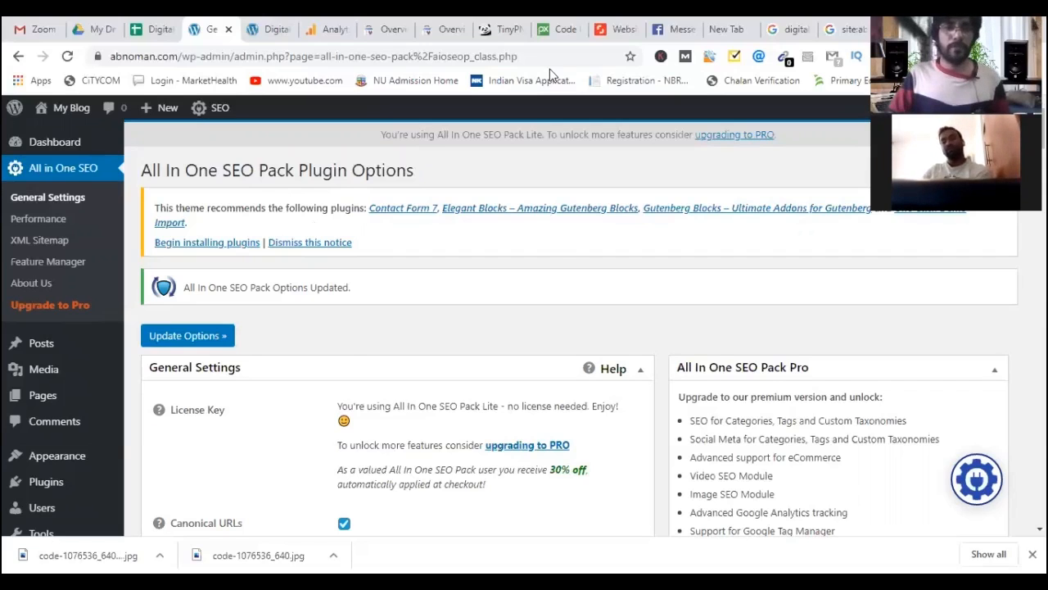
# Search Google for 'how to start your digital marketing career' from the Analytics tab.
pyautogui.click(327, 30)
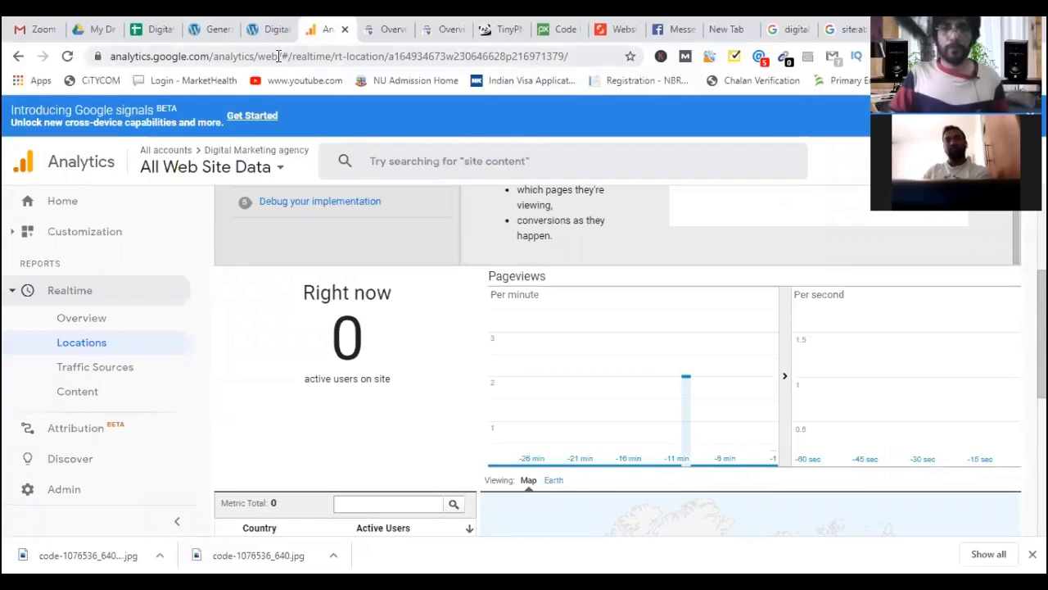
pyautogui.hotkey('ctrl', 'l')
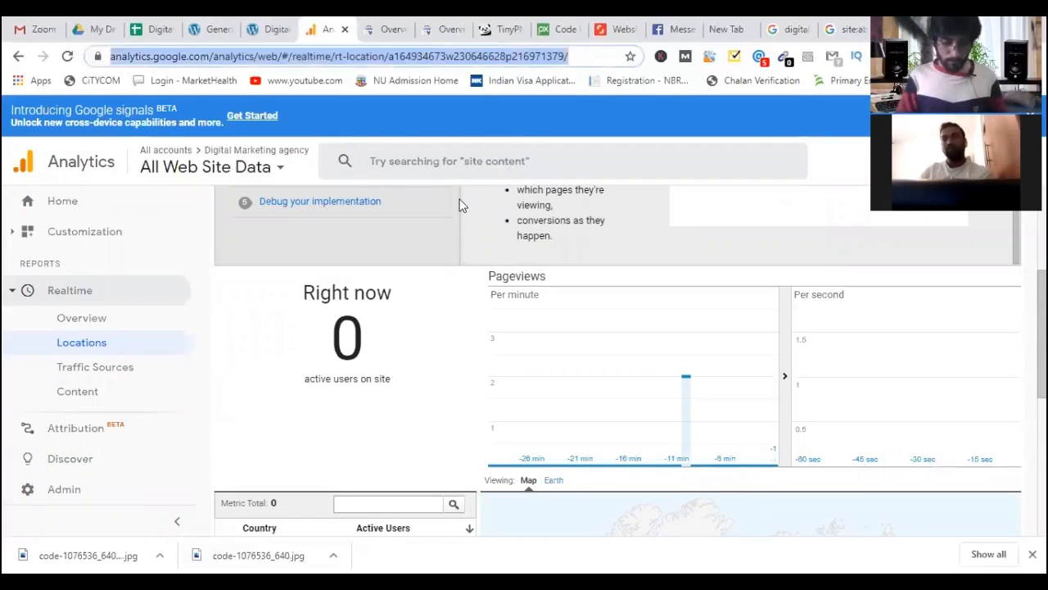
pyautogui.write('how')
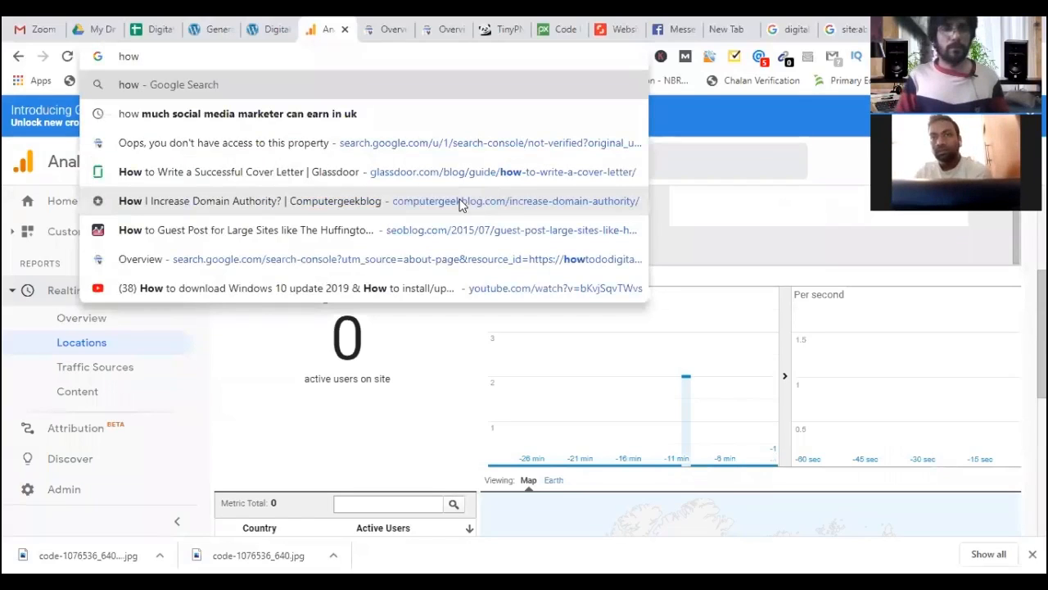
pyautogui.write(' to s')
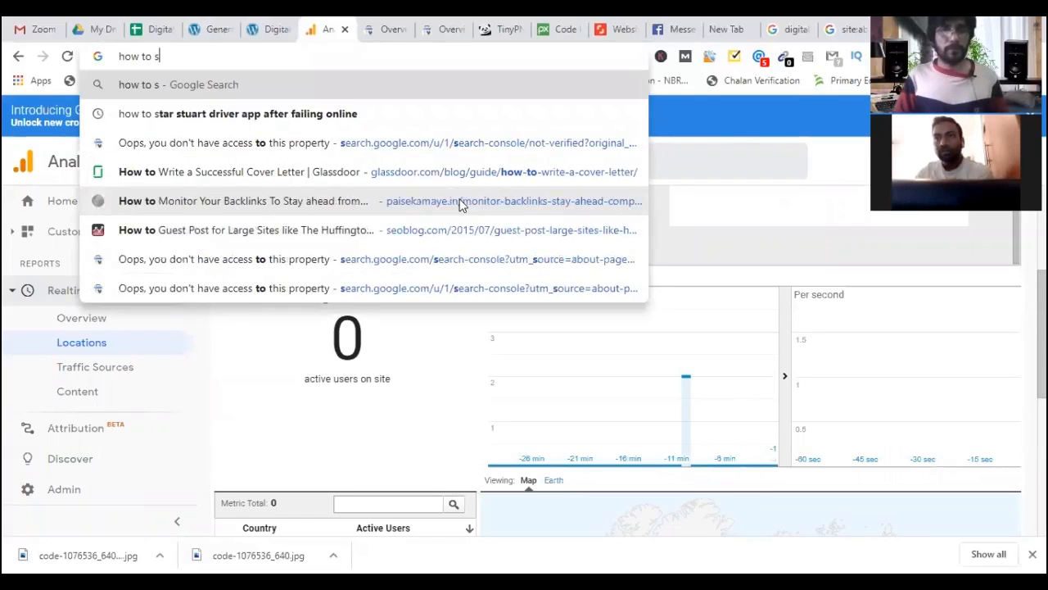
pyautogui.write('tart your ')
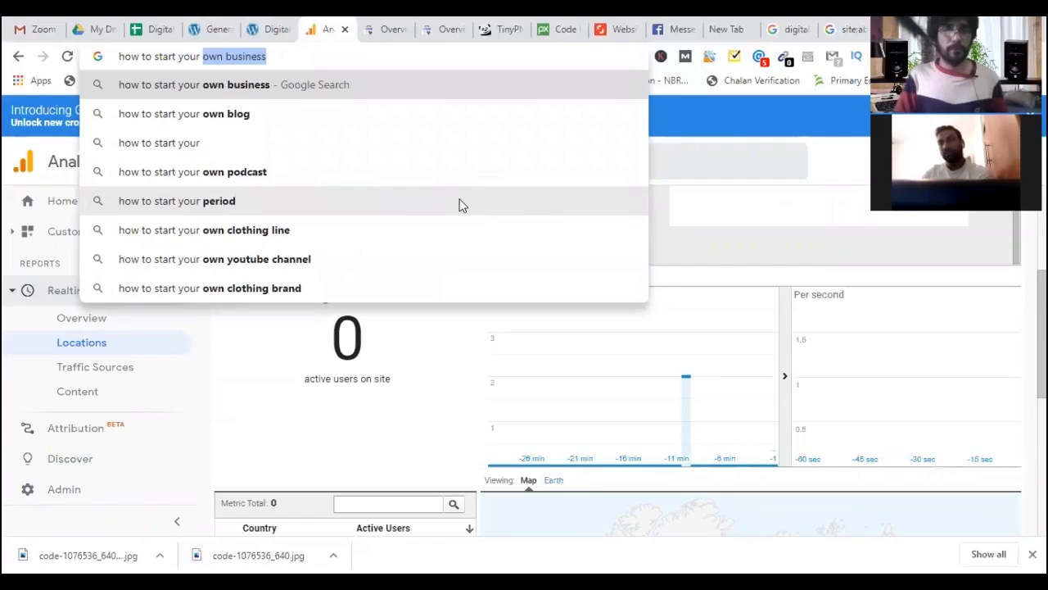
pyautogui.write('digital ma')
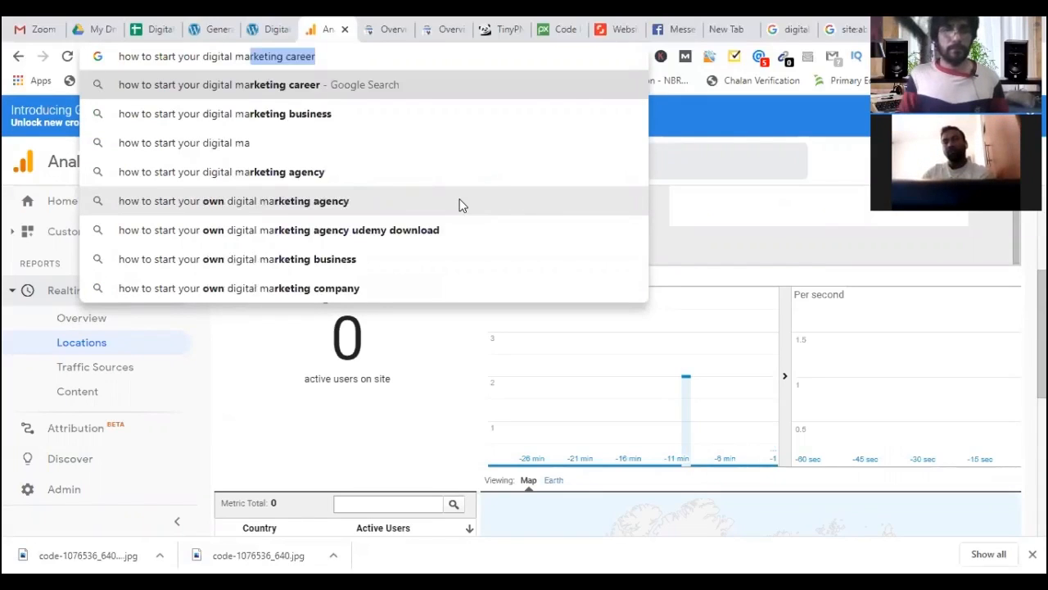
pyautogui.press('End')
pyautogui.press('Return')
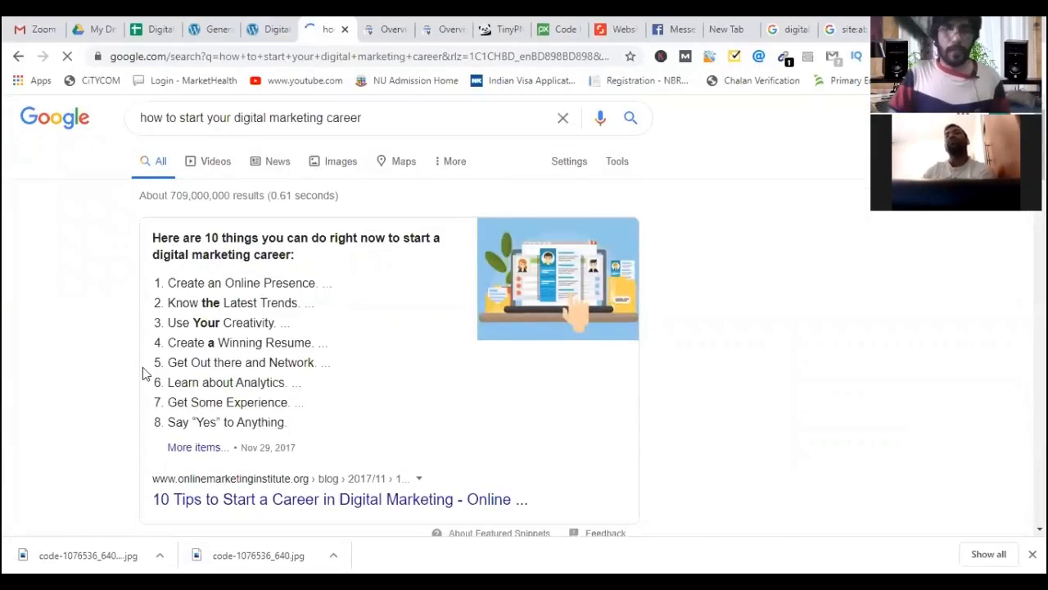
# Open the Online Marketing Institute '10 Tips to Start a Career in Digital Marketing' result in a new tab.
pyautogui.scroll(-3, 143, 367)
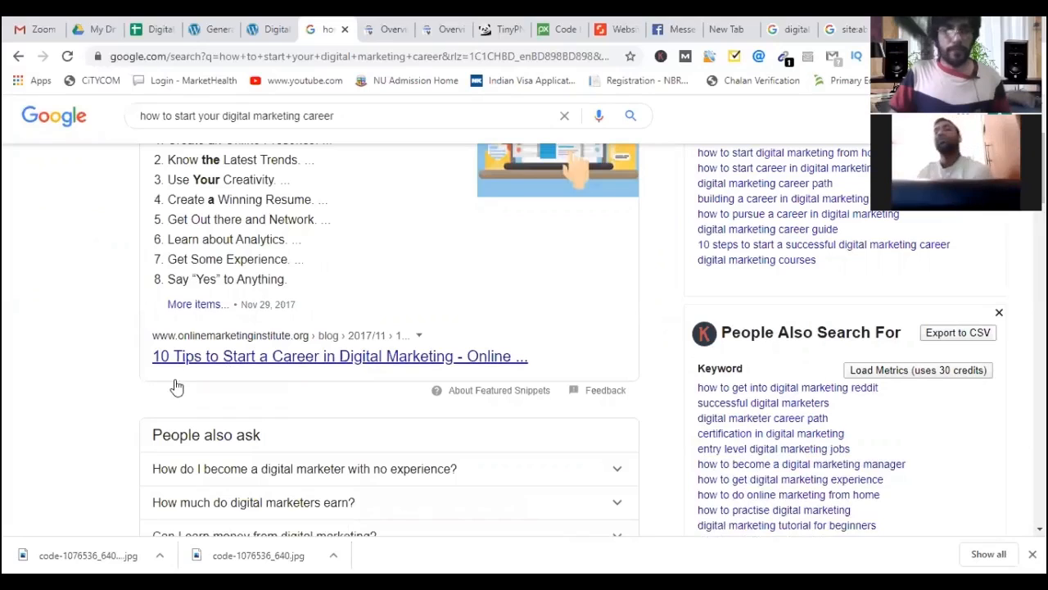
pyautogui.scroll(-5, 174, 387)
pyautogui.scroll(-5, 173, 387)
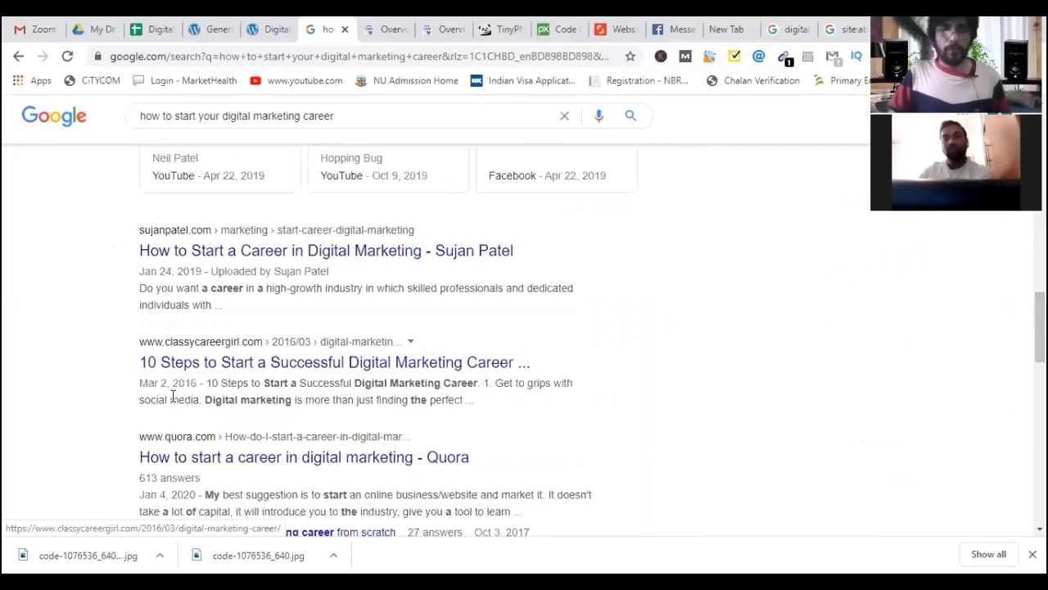
pyautogui.scroll(-5, 154, 348)
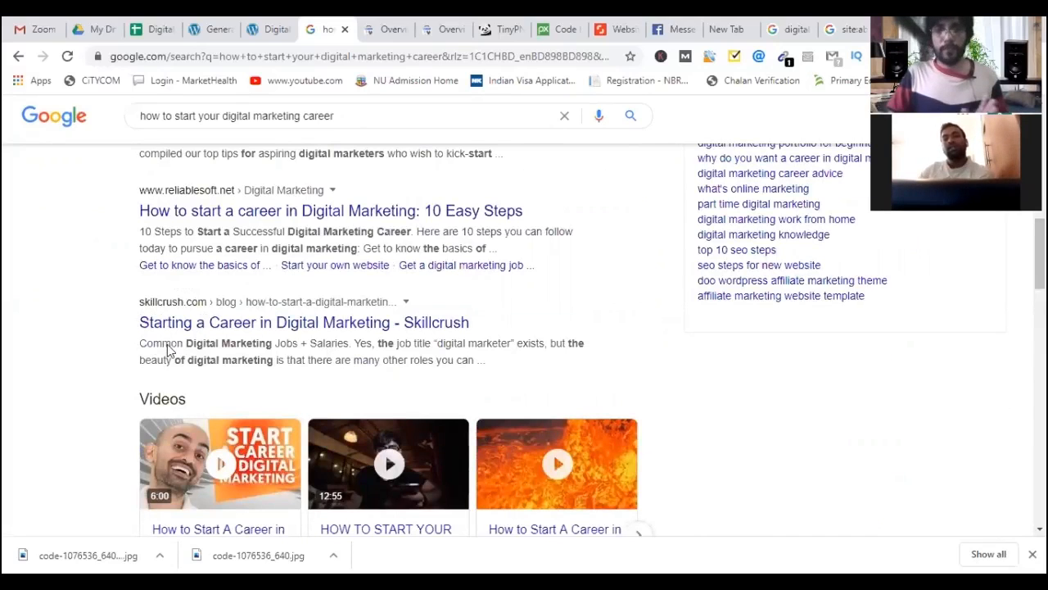
pyautogui.scroll(4, 168, 350)
pyautogui.scroll(3, 165, 348)
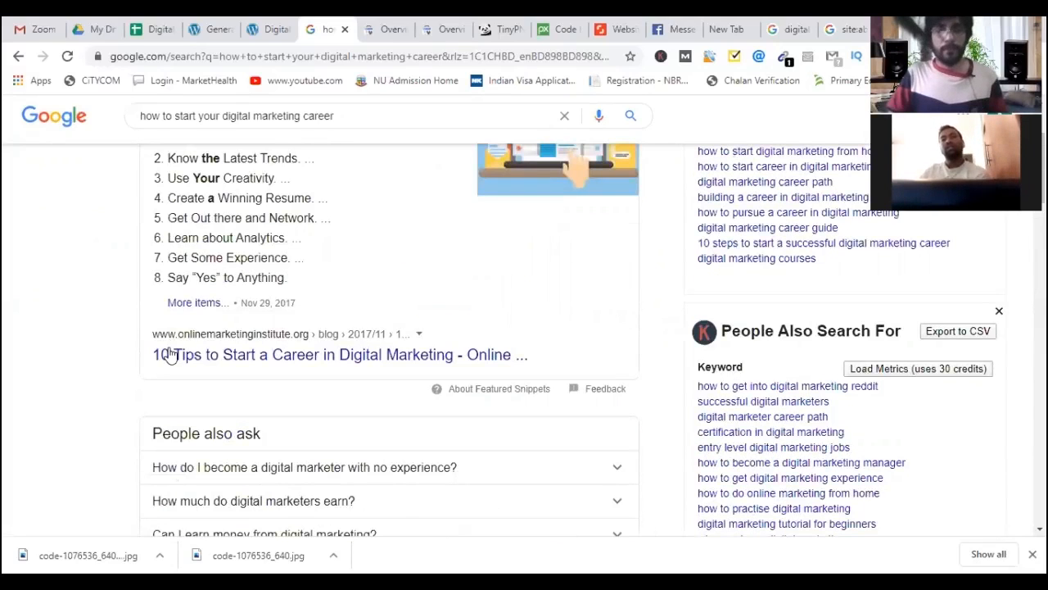
pyautogui.scroll(3, 170, 351)
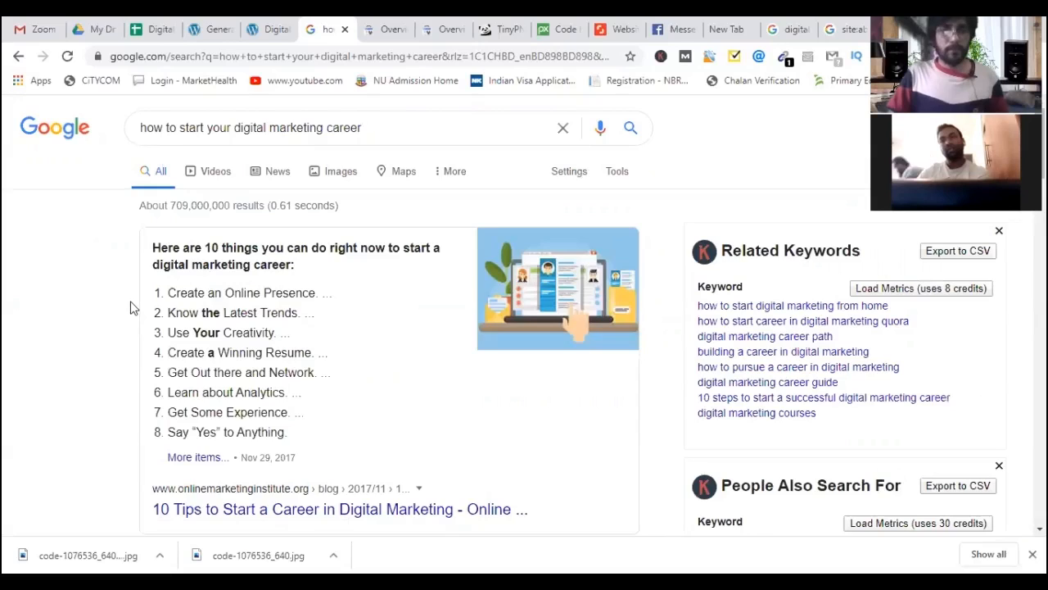
pyautogui.scroll(-2, 200, 363)
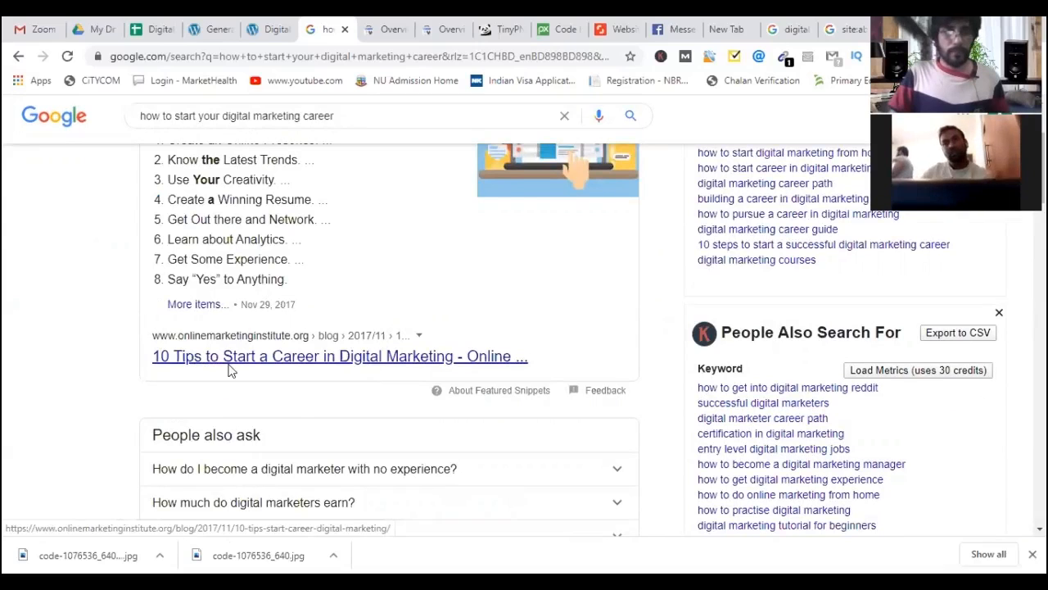
pyautogui.rightClick(210, 362)
pyautogui.press('Return')
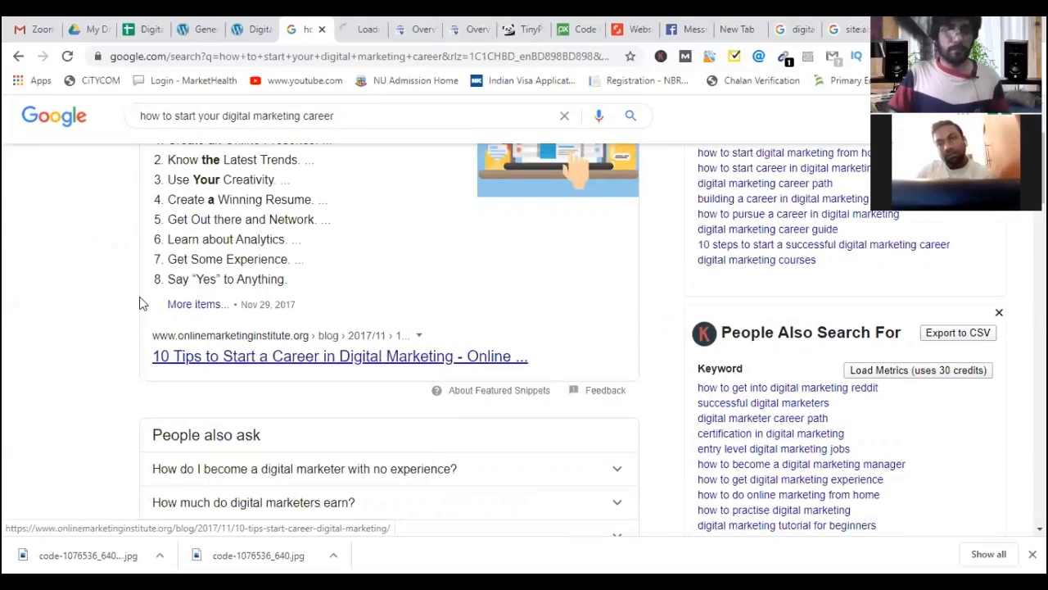
# Open the 'How to Start a Career in Digital Marketing' result in a background tab.
pyautogui.scroll(-1, 139, 326)
pyautogui.scroll(-5, 94, 287)
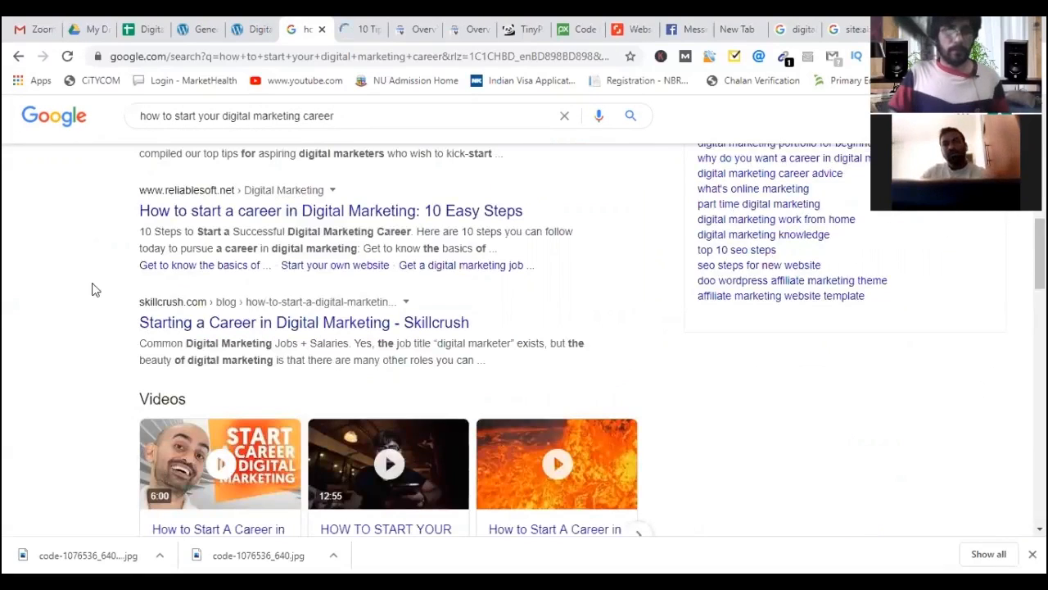
pyautogui.scroll(-3, 134, 300)
pyautogui.scroll(-3, 180, 262)
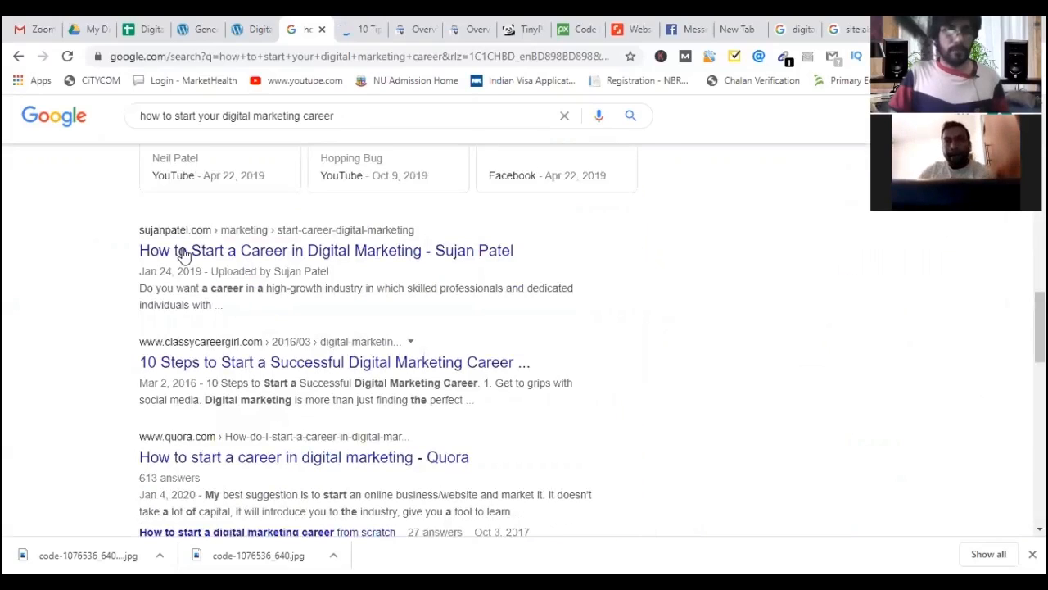
pyautogui.middleClick(205, 262)
# Inspect the 10 Tips article's domain and URL path, then return to the Google results.
pyautogui.click(343, 31)
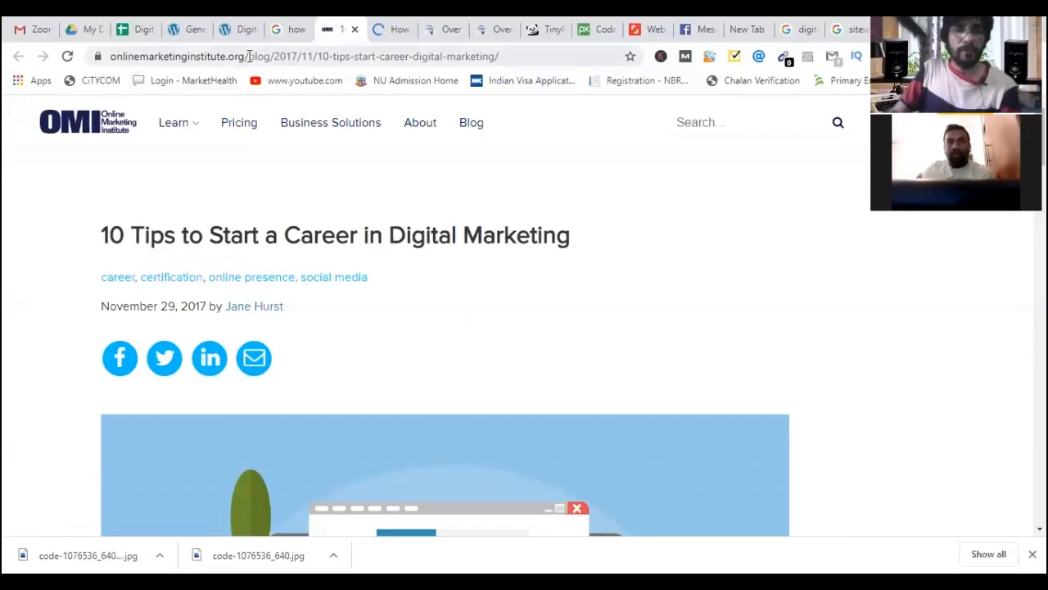
pyautogui.moveTo(248, 57); pyautogui.dragTo(90, 52)
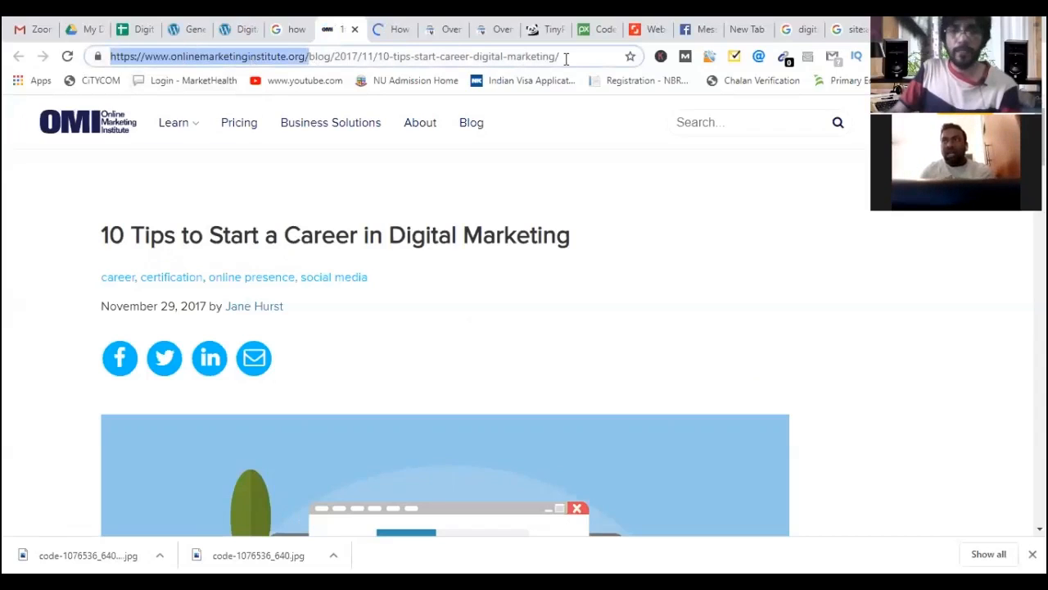
pyautogui.moveTo(328, 49); pyautogui.dragTo(309, 83)
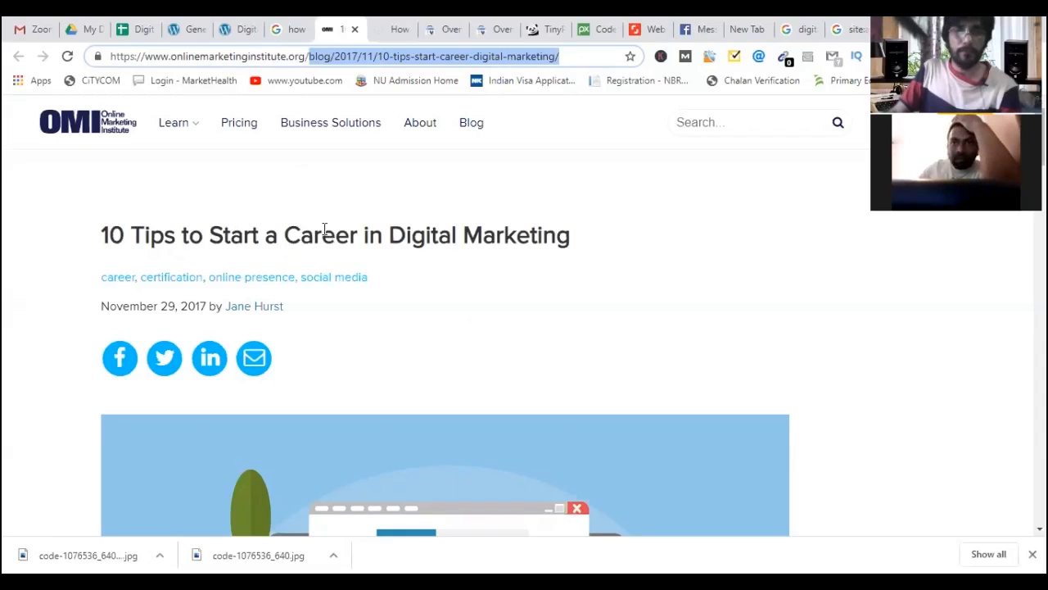
pyautogui.scroll(-4, 346, 279)
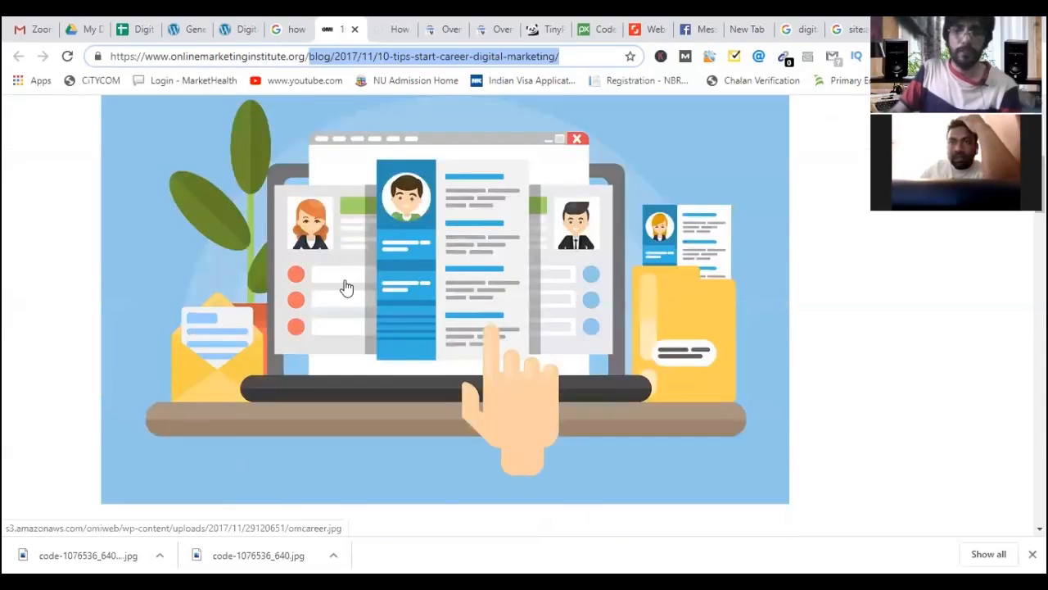
pyautogui.scroll(3, 348, 287)
pyautogui.hotkey('ctrl', 'shift', 'Tab')
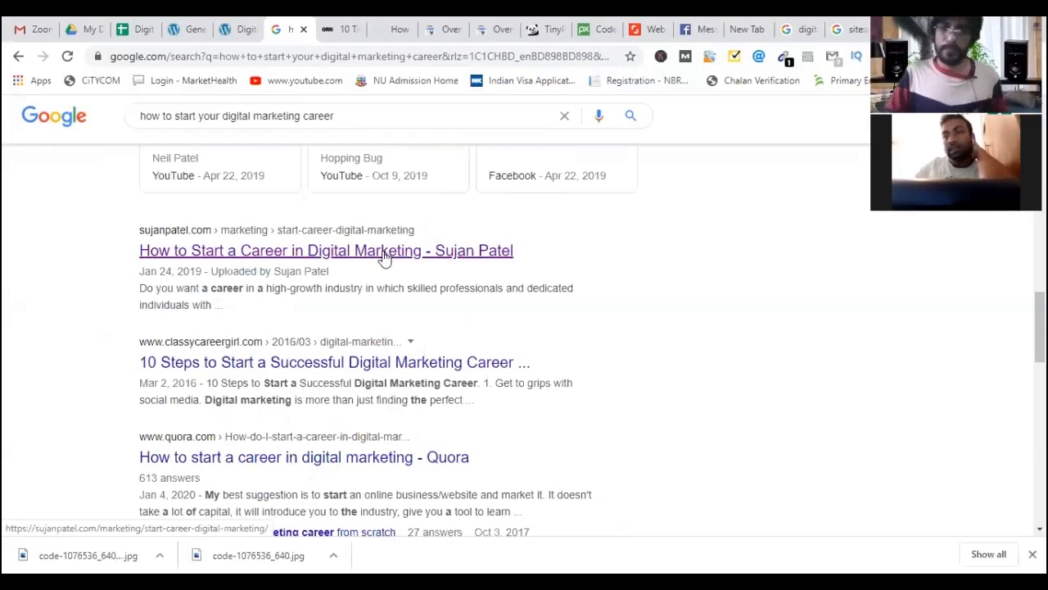
pyautogui.scroll(4, 382, 257)
pyautogui.scroll(2, 98, 41)
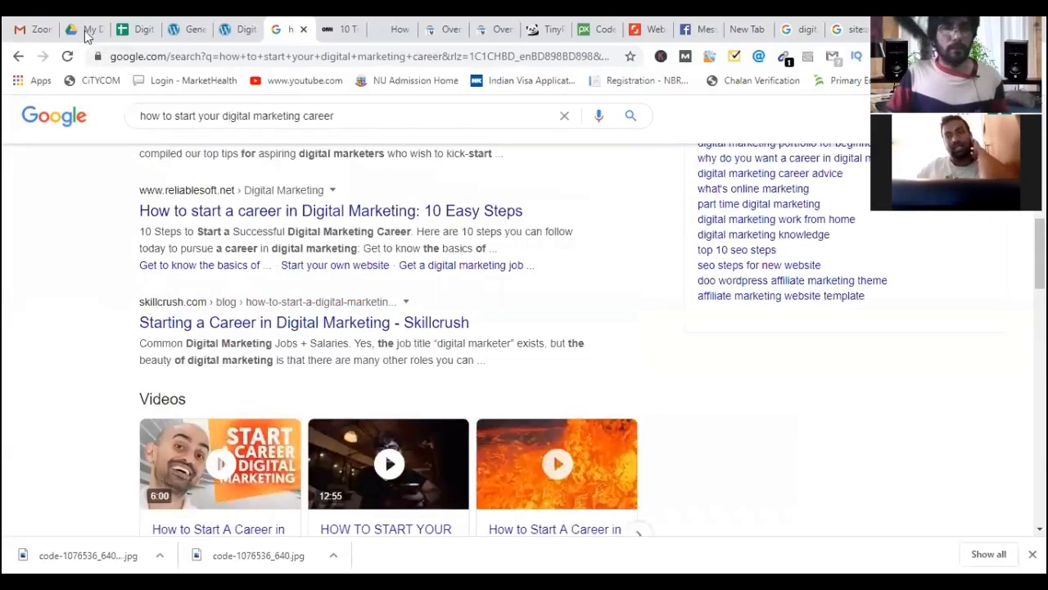
pyautogui.click(189, 32)
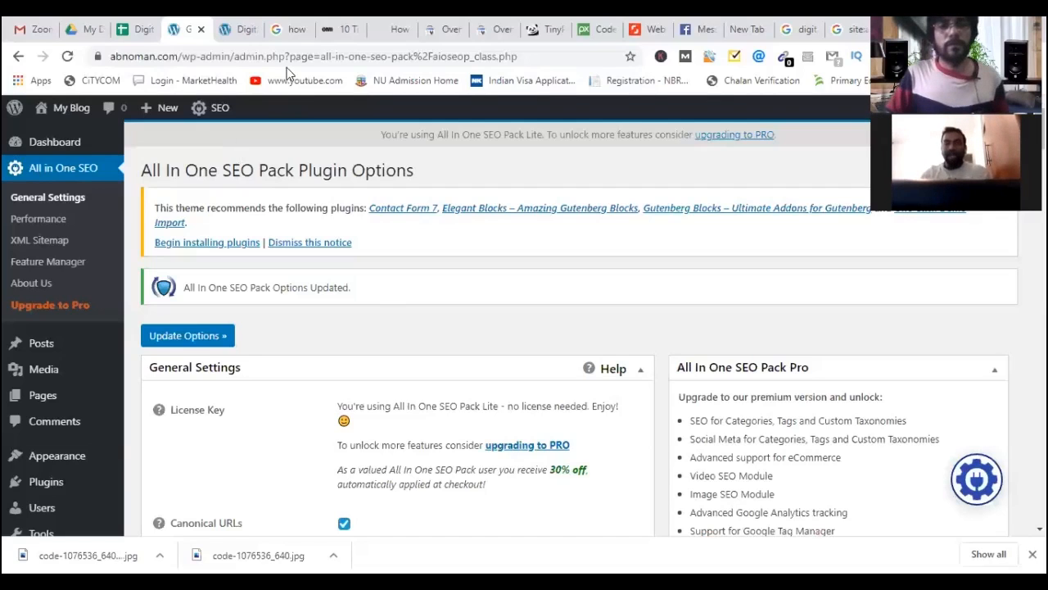
# Close the 10 Tips article and the career guide article tabs.
pyautogui.click(293, 32)
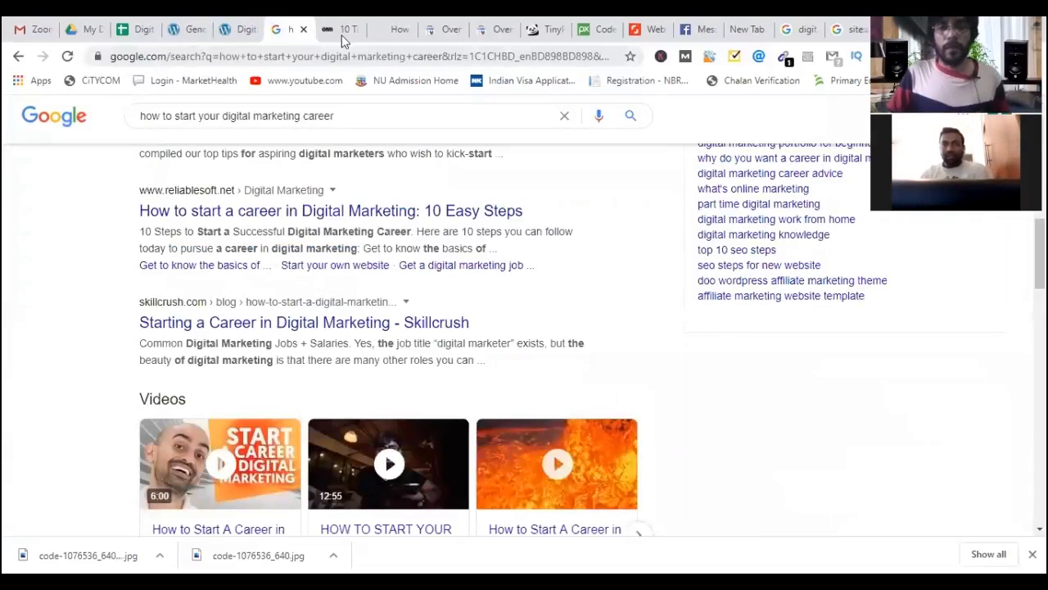
pyautogui.click(344, 31)
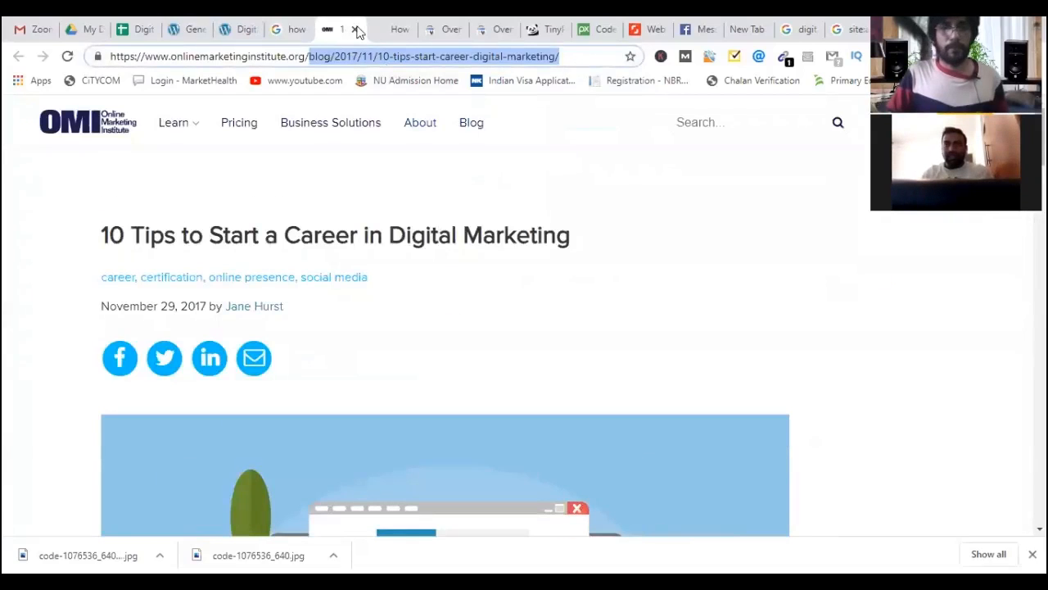
pyautogui.click(354, 30)
pyautogui.click(355, 30)
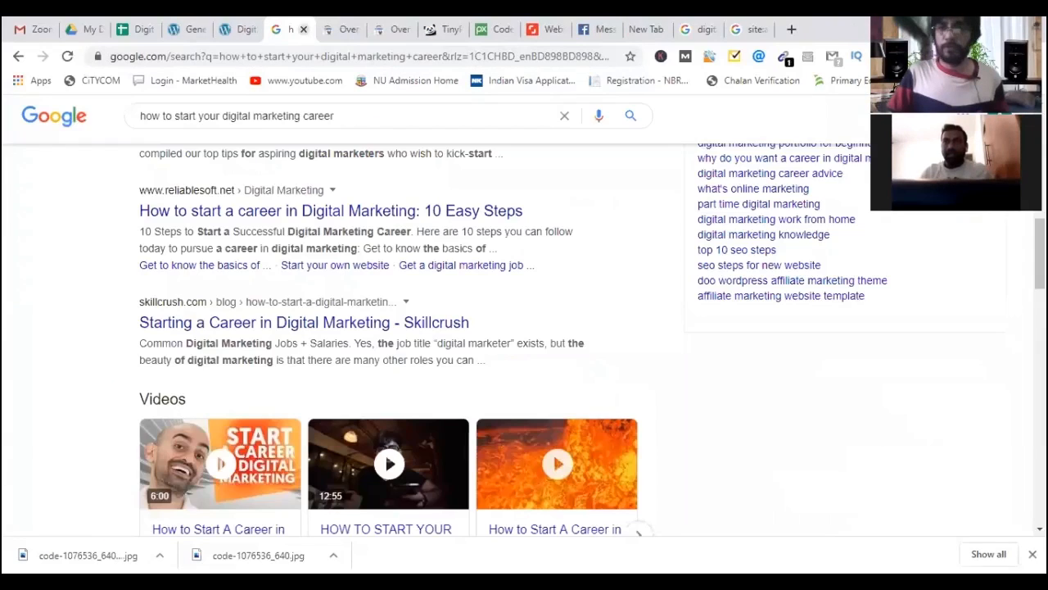
# Review the list of signed-in Google accounts.
pyautogui.click(1007, 116)
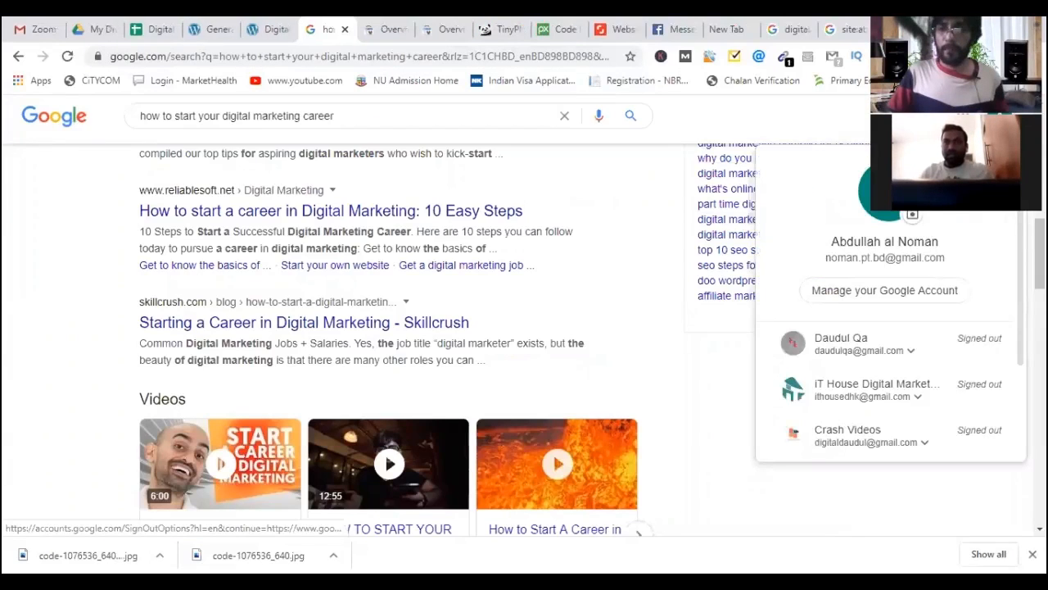
pyautogui.scroll(-2, 918, 346)
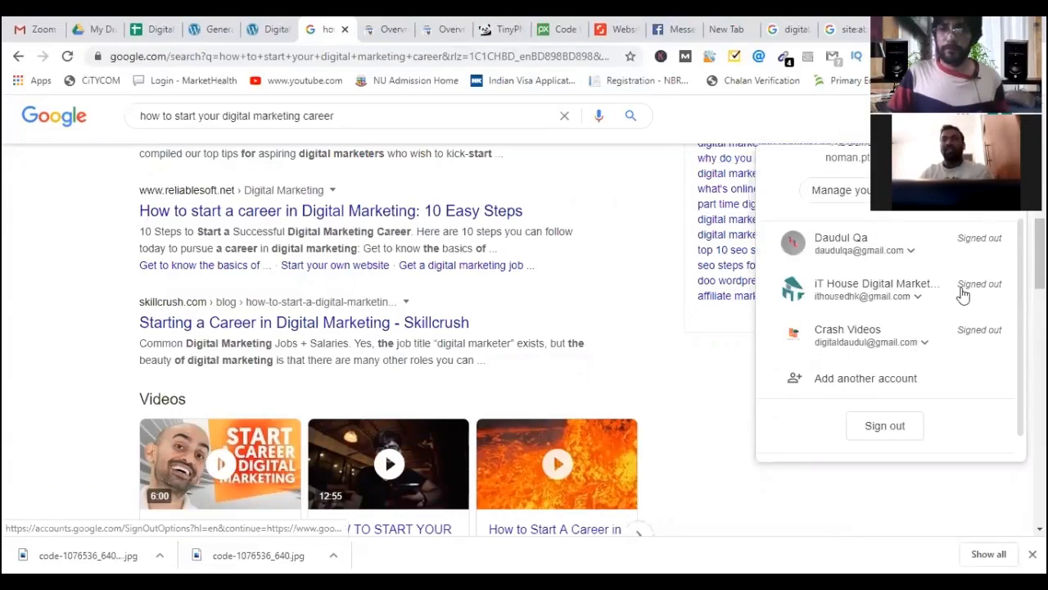
pyautogui.scroll(-2, 832, 428)
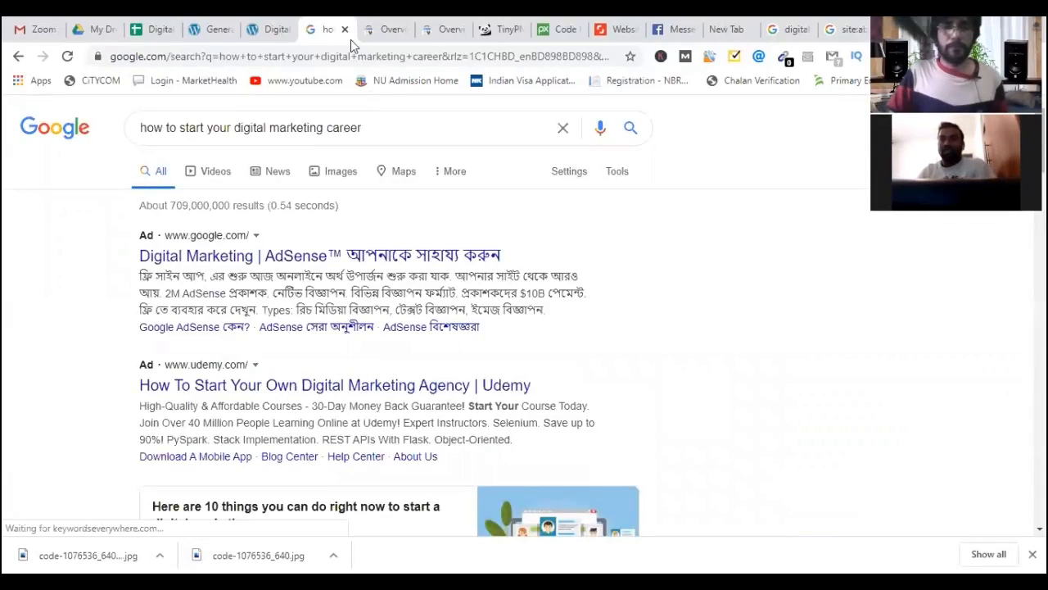
# Close the career search results and both Search Console overview tabs, then show the Pixabay code image page.
pyautogui.click(344, 30)
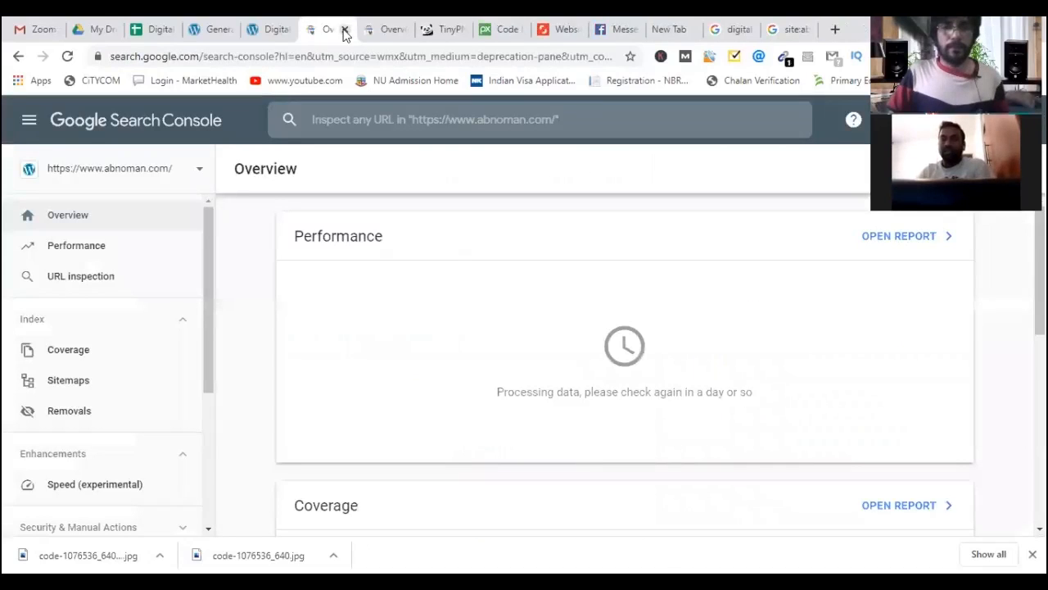
pyautogui.click(344, 29)
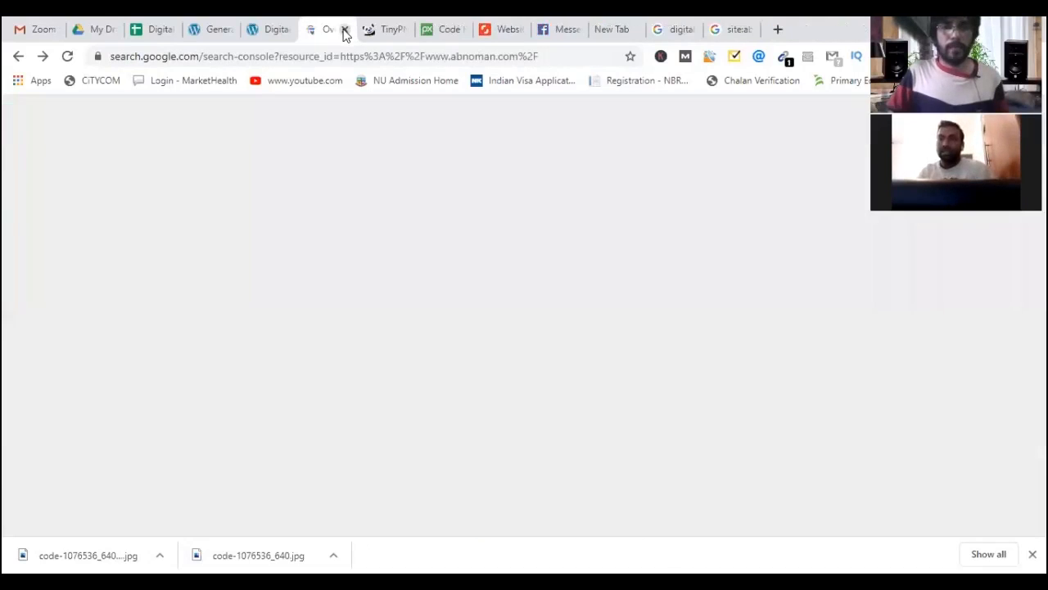
pyautogui.click(344, 30)
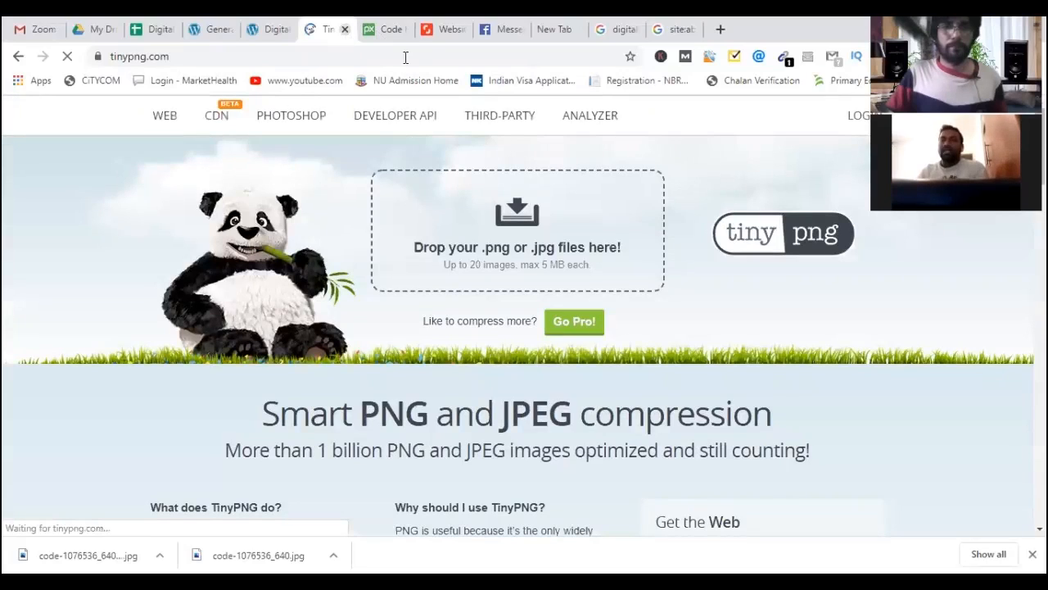
pyautogui.click(390, 29)
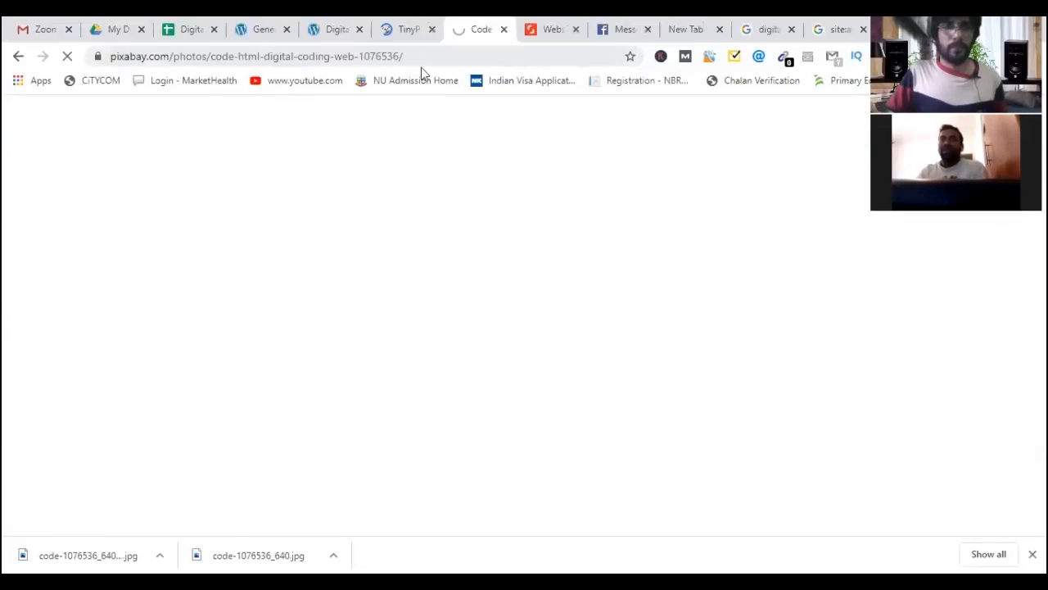